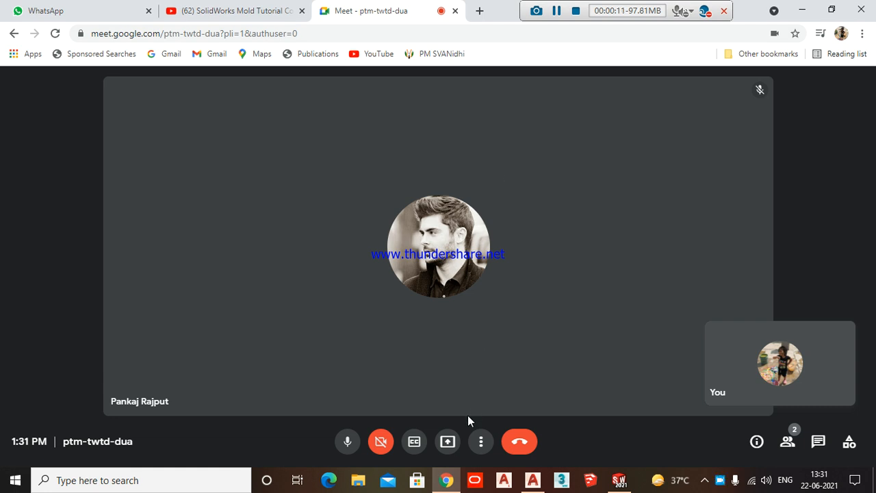
- Try to share the entire screen with the participants of the Google Meet call
left_click(446, 442)
left_click(488, 362)
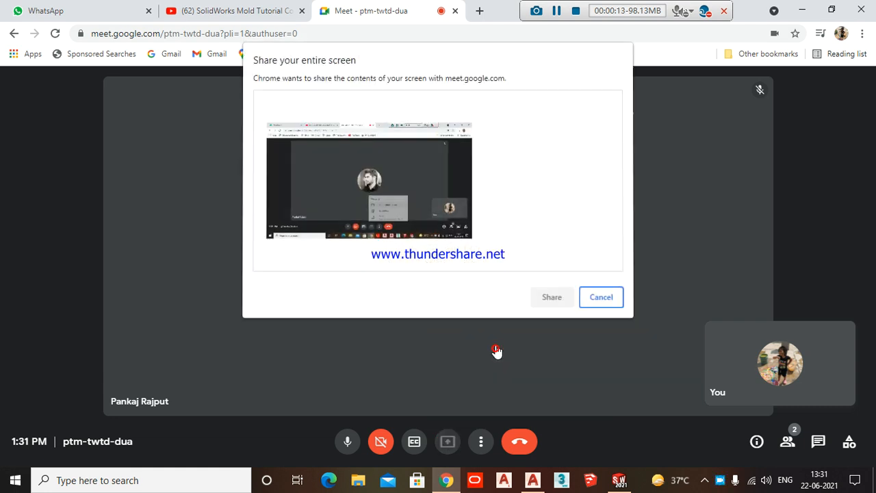
left_click(390, 171)
left_click(552, 297)
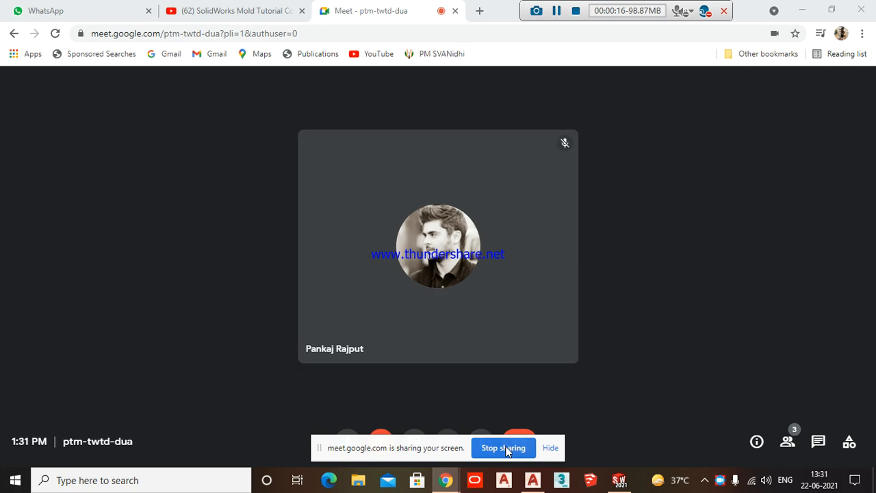
left_click(503, 447)
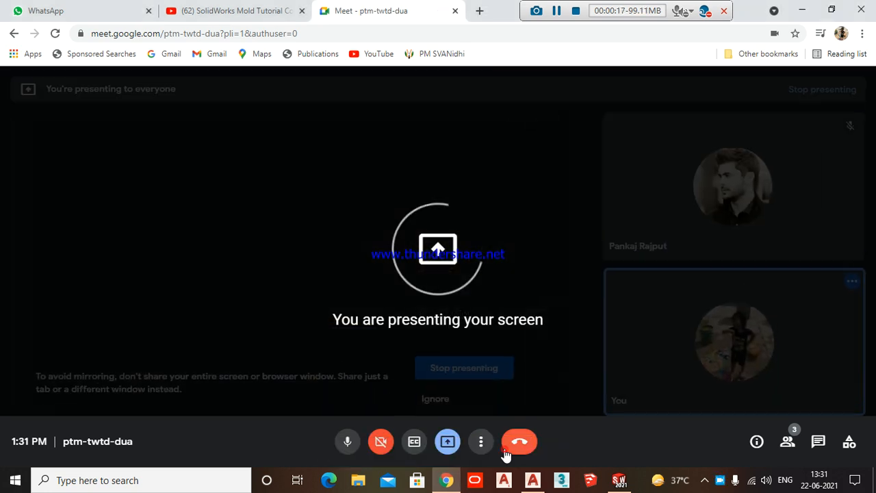
- Switch to the YouTube tutorial on the core and cavity of a stool and play it from about 1:50
left_click(226, 11)
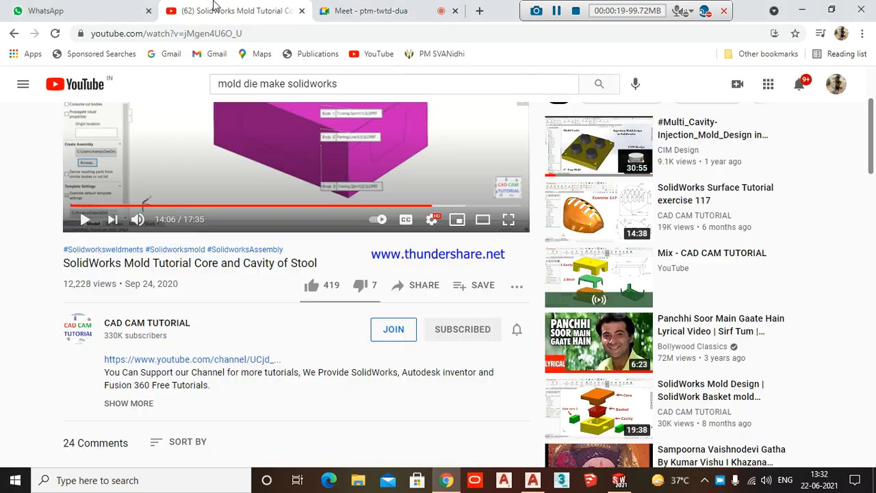
left_click(96, 7)
left_click(177, 7)
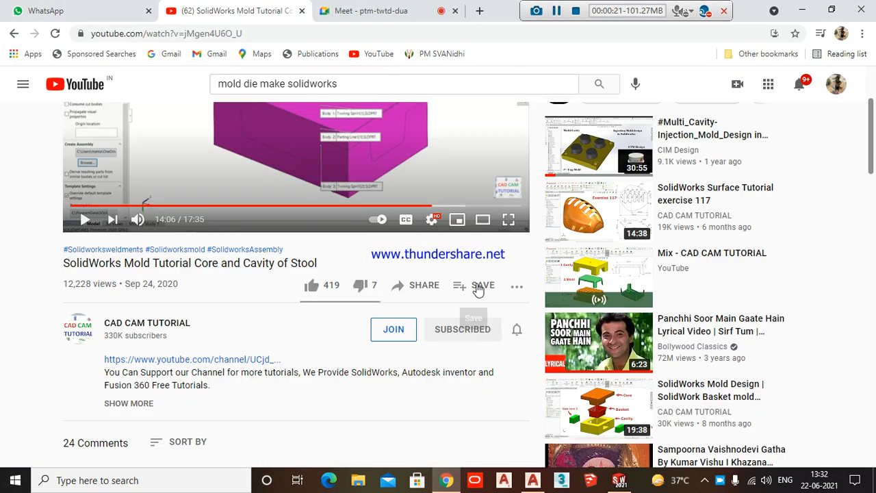
scroll(452, 286, "up", 2)
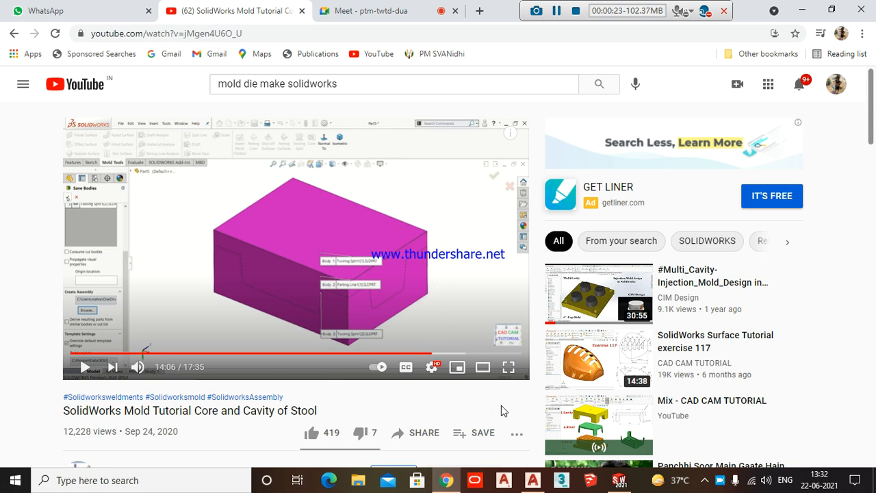
left_click(508, 367)
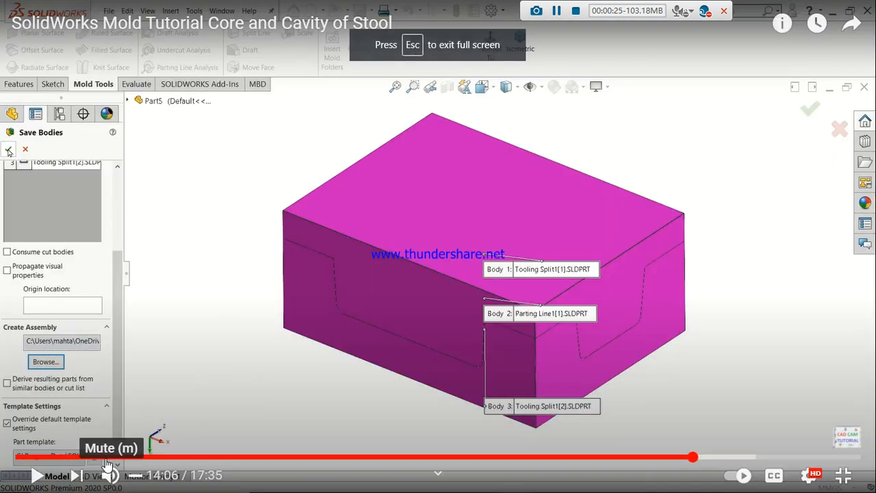
left_click(103, 456)
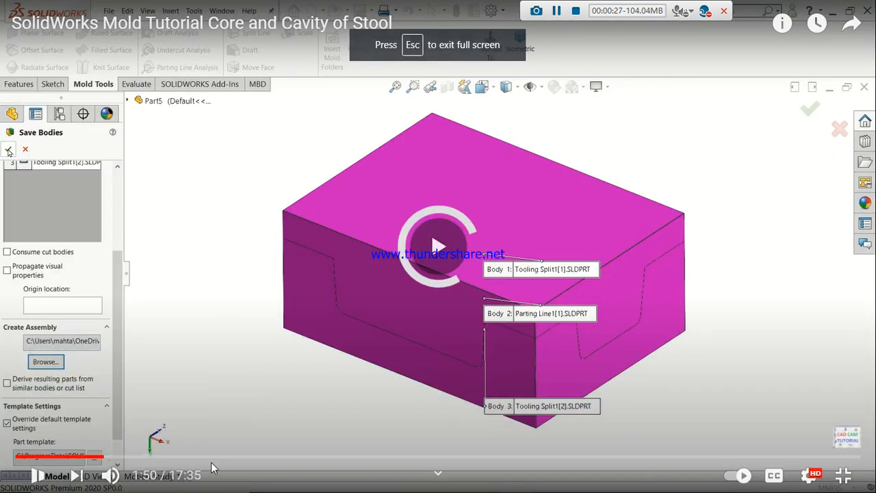
key("Escape")
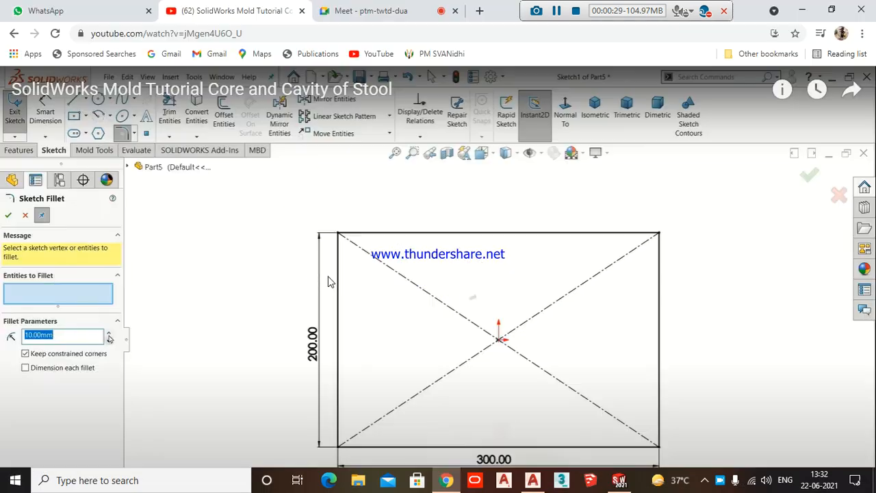
- Check the Google Meet call, return to YouTube and skip the tutorial forward to the dimensioned Plastic Stool drawing
left_click(366, 10)
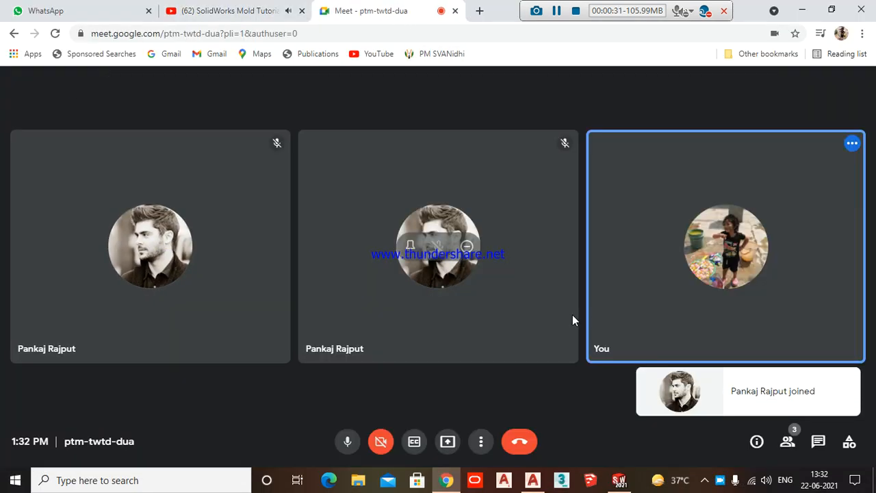
left_click(230, 11)
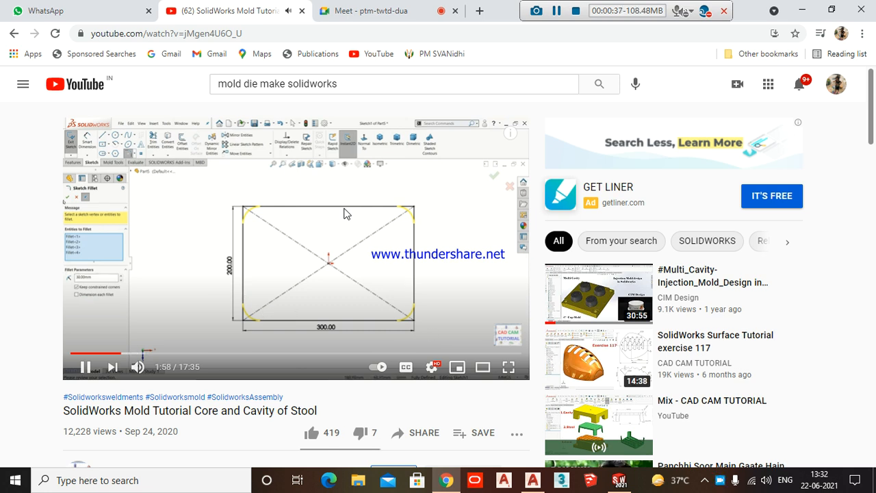
key("Right")
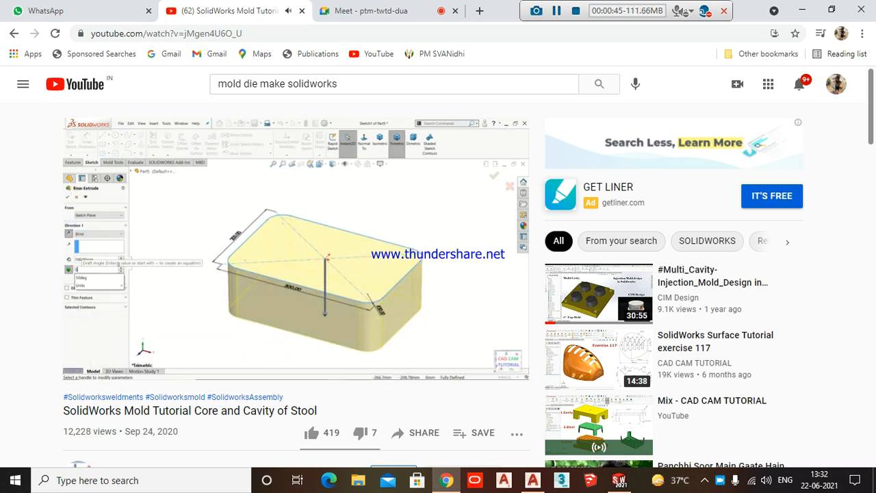
key("Right")
key("Right")
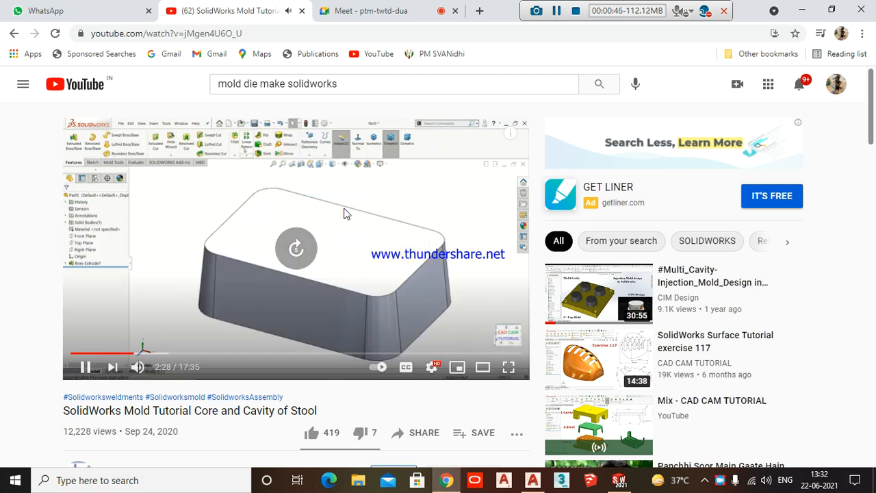
key("Right")
key("Right")
key("Right")
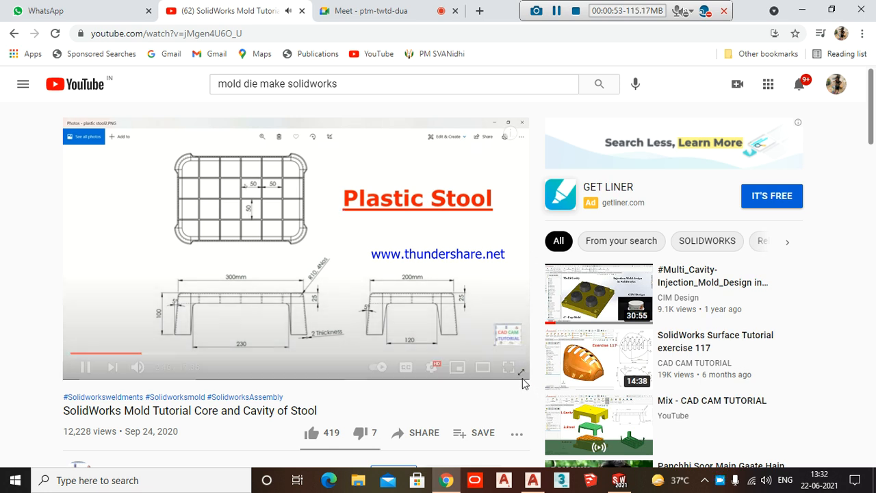
- Watch the tutorial's trapezoidal side cut-out sketch in full screen, checking the Google Meet call in between
left_click(510, 370)
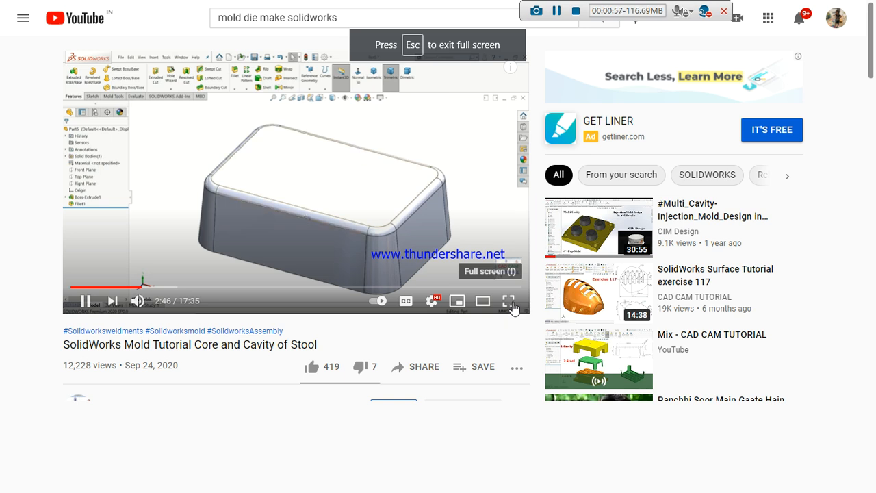
left_click(512, 306)
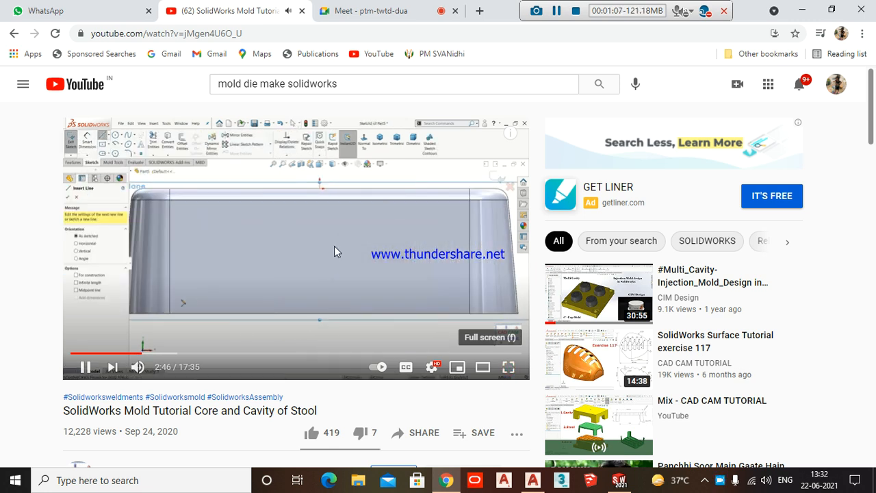
left_click(363, 11)
left_click(226, 11)
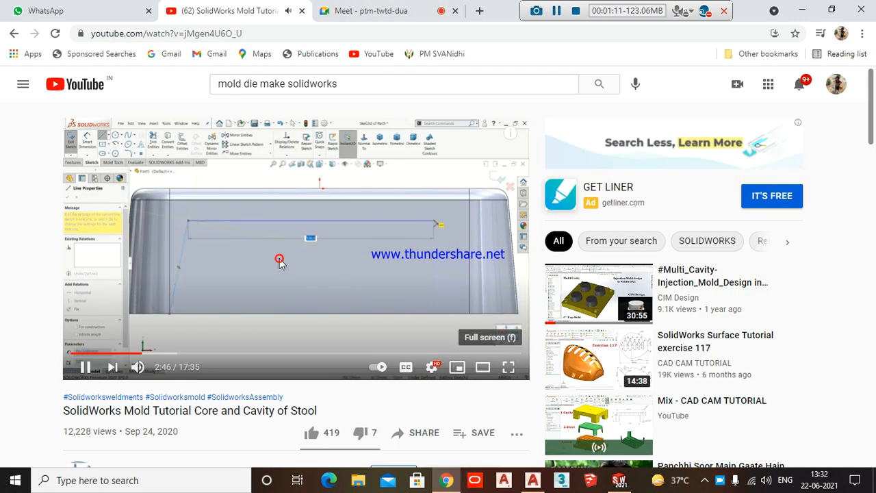
double_click(307, 275)
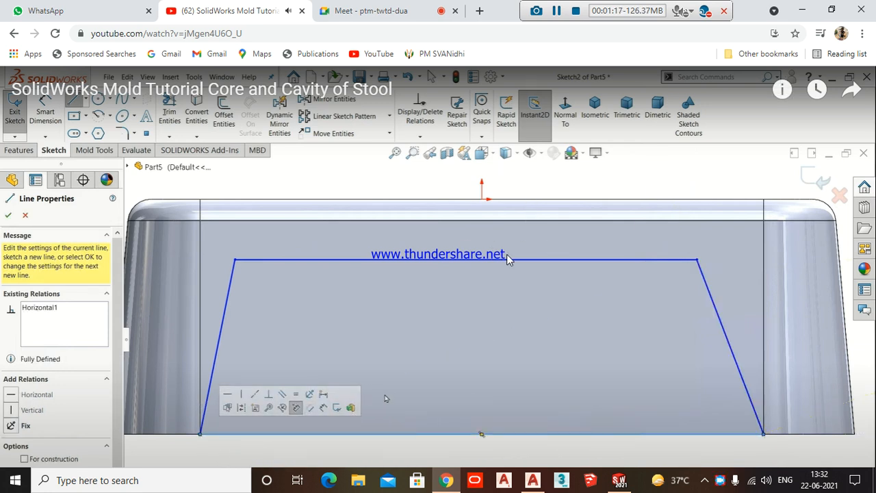
left_click(373, 10)
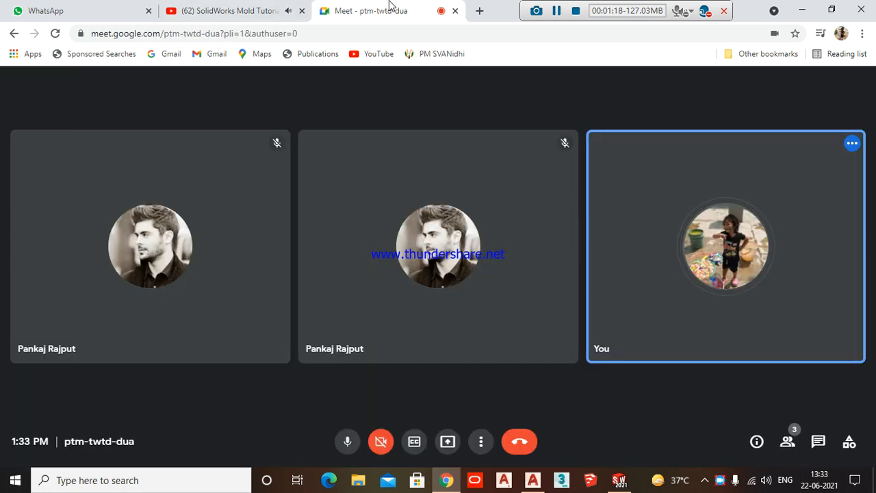
left_click(279, 7)
scroll(321, 222, "up", 10)
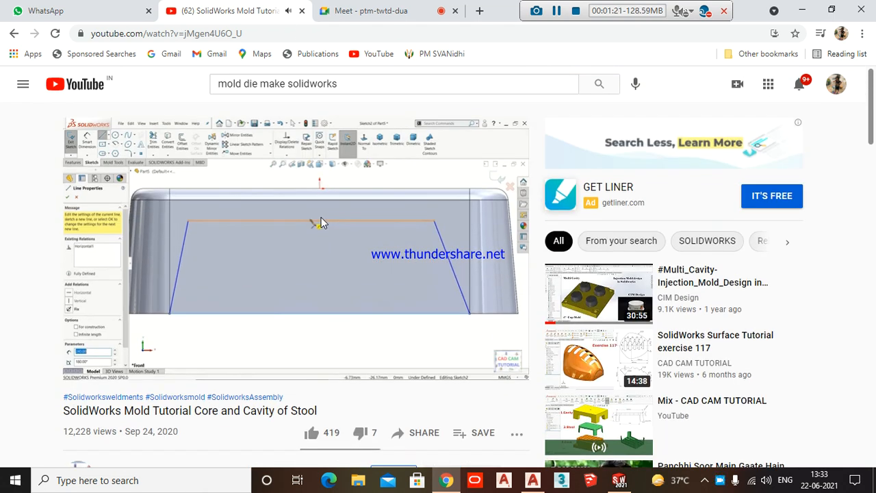
double_click(413, 287)
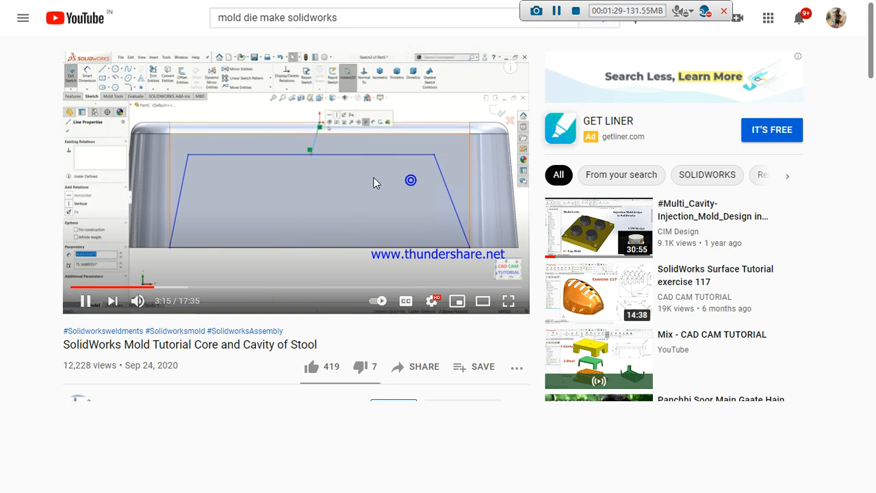
key("F11")
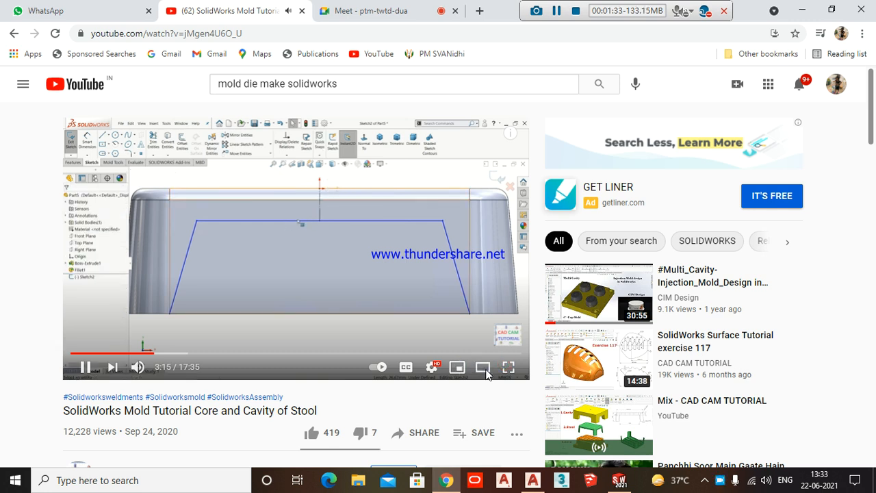
- Mute your own microphone in the Google Meet call and return to the YouTube tutorial
left_click(420, 10)
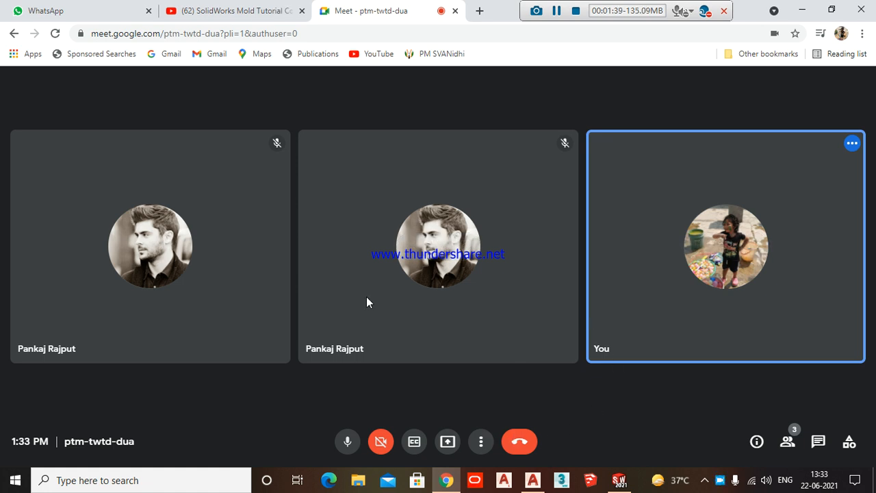
left_click(232, 9)
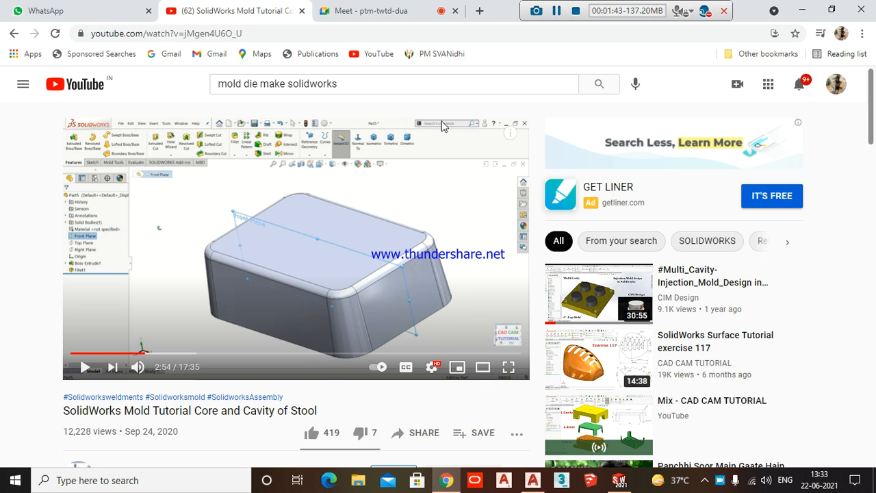
left_click(423, 15)
left_click(348, 442)
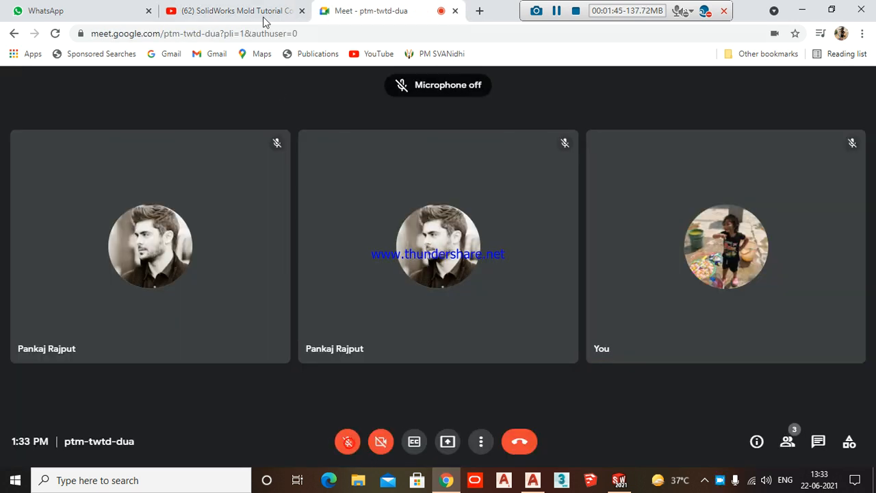
left_click(257, 8)
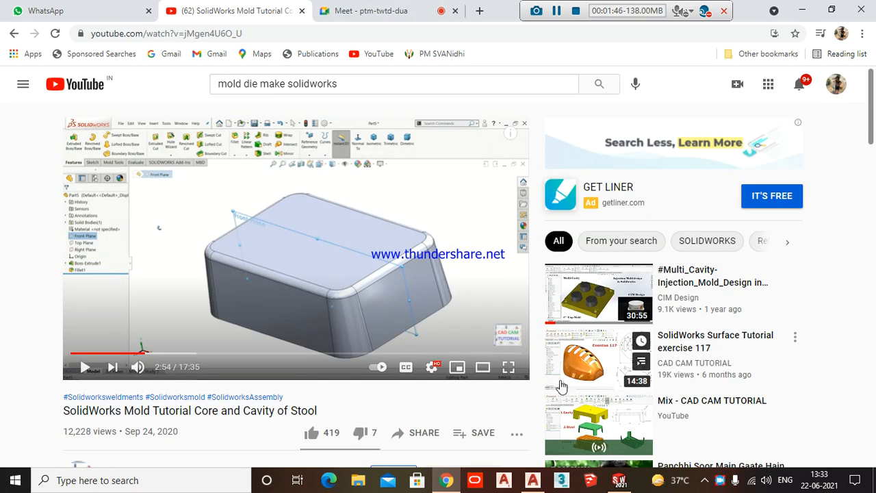
- View the tutorial in full screen and rewind it to about 1:23, before the base rectangle is sketched on the Top Plane
left_click(509, 367)
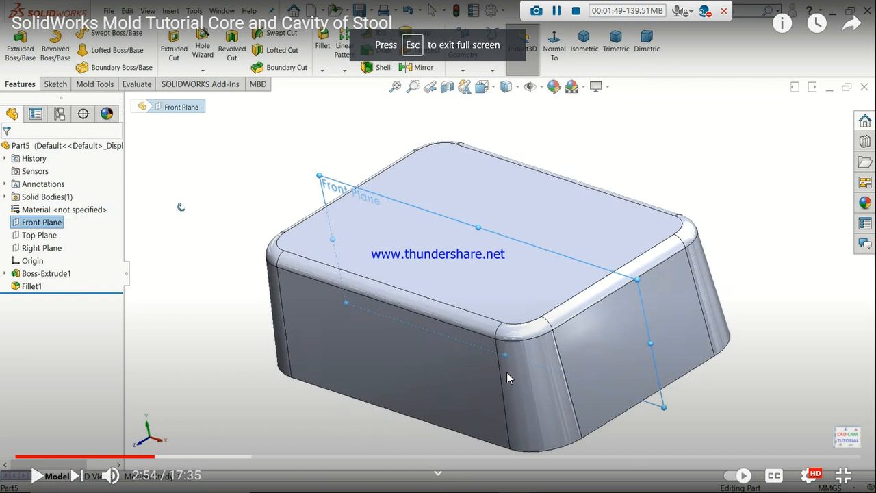
key("Left")
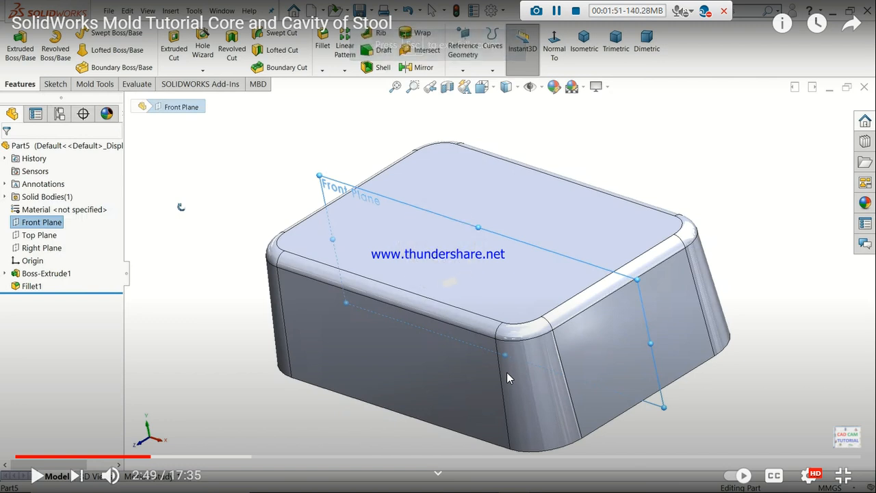
key("Left")
key("Left")
key("Left")
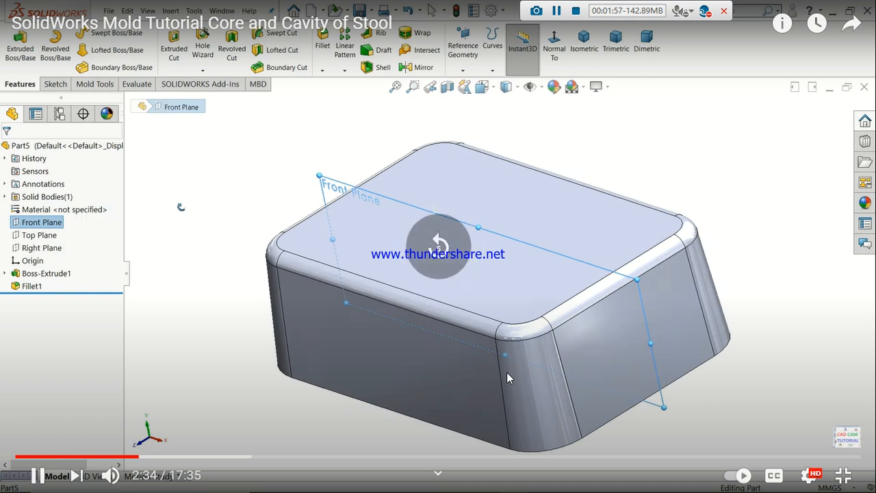
key("Left")
key("Left")
key("Left")
key("Left")
key("Left")
key("Left")
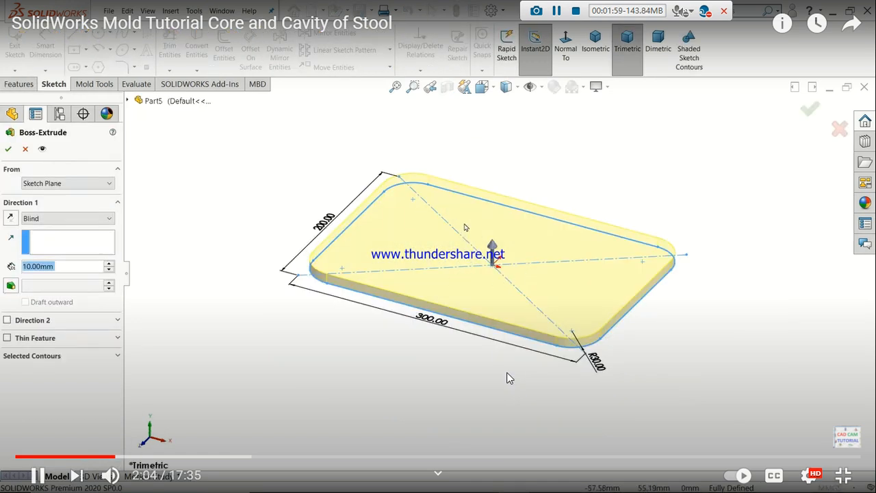
key("Left")
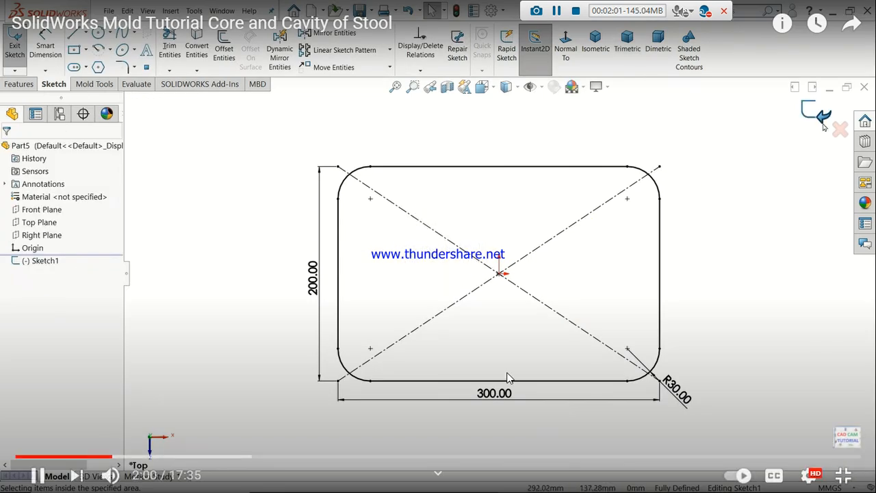
key("Left")
key("Left")
key("Left")
key("Left")
key("Left")
key("Left")
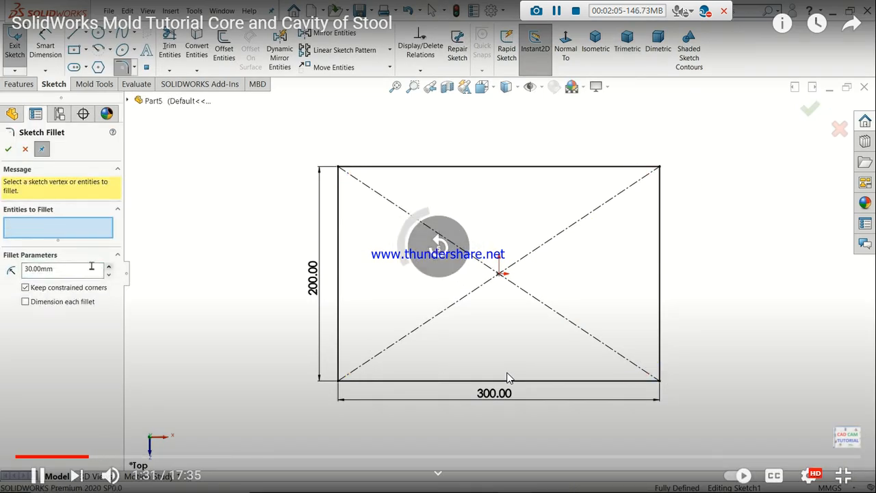
key("Left")
key("Left")
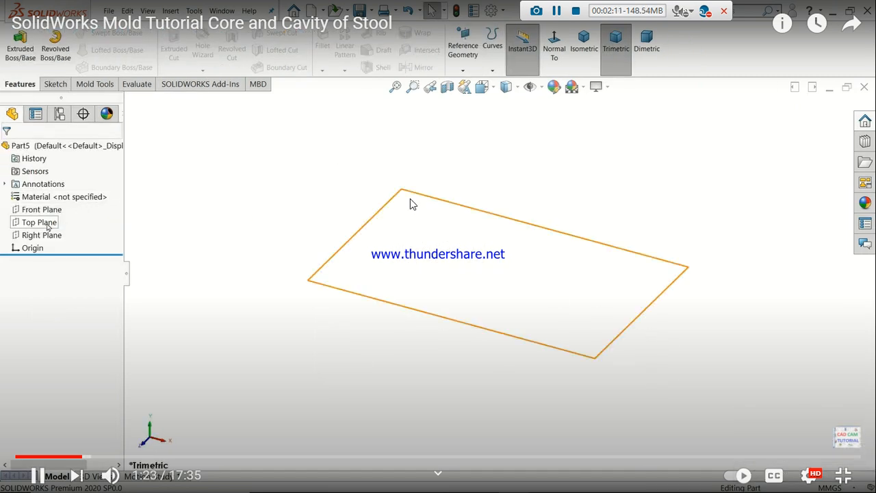
- Leave the full-screen video, switch to the Google Meet call and admit the waiting participant
left_click(438, 43)
left_click(384, 10)
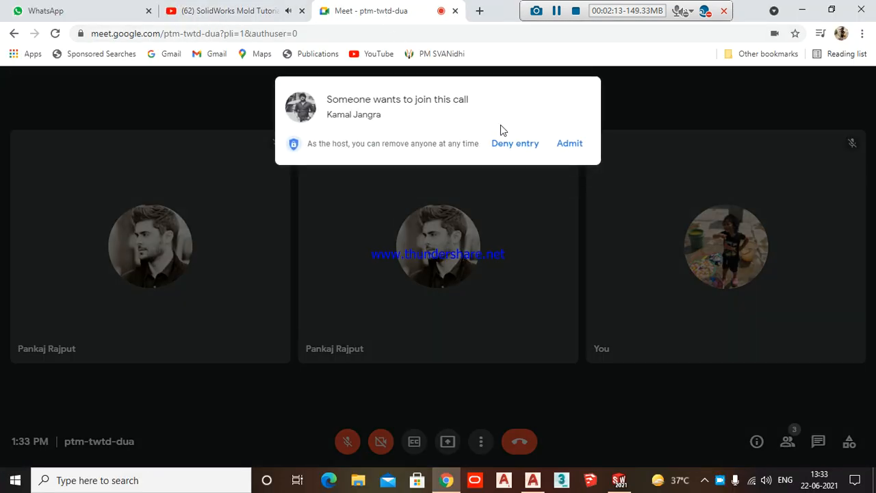
left_click(569, 143)
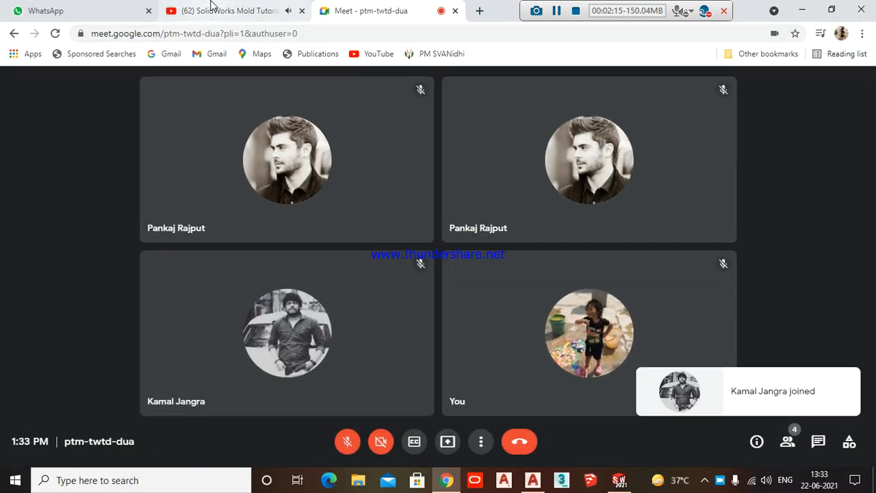
- Return to the YouTube tutorial and watch how the 300 × 200 mm base rectangle is sketched and its corners filleted at 30 mm
left_click(226, 10)
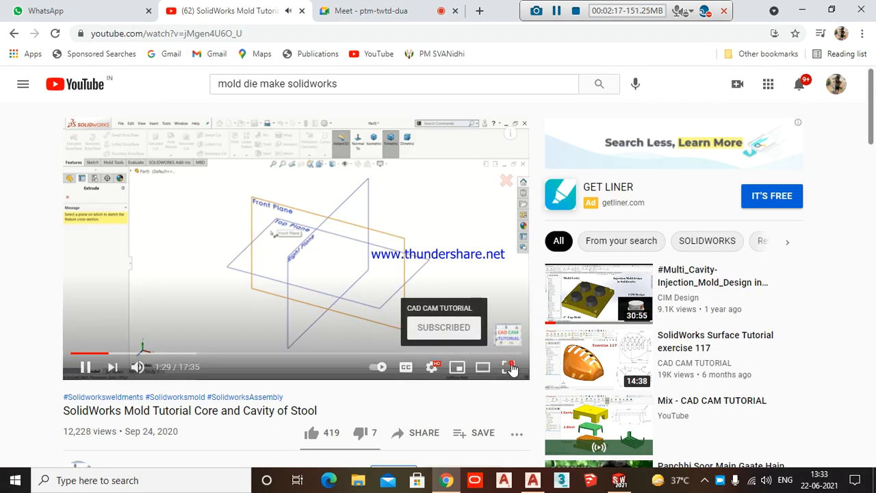
key("F11")
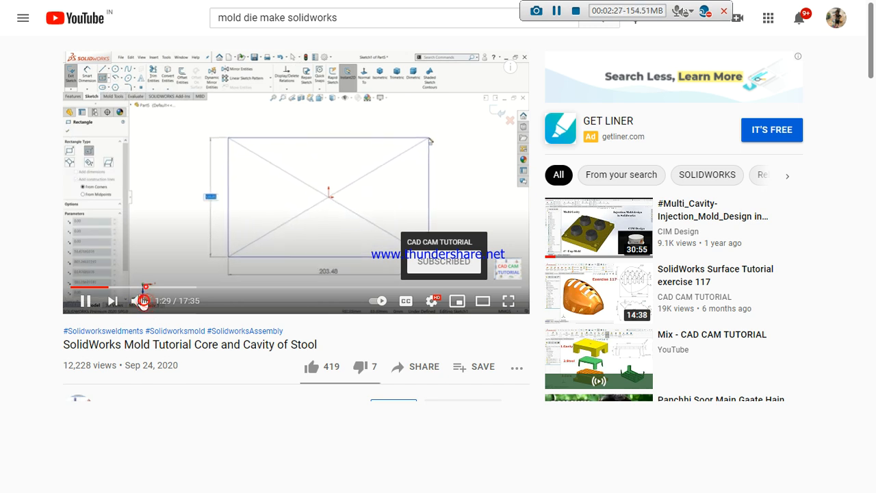
key("Escape")
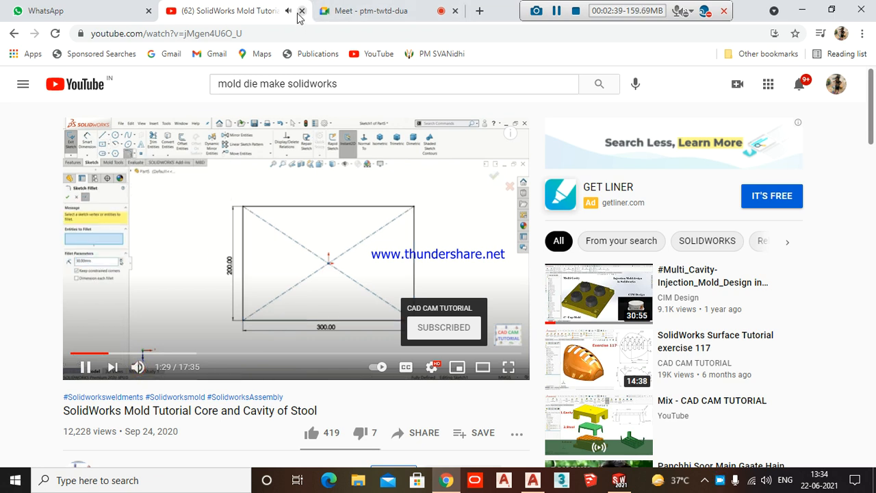
right_click(236, 273)
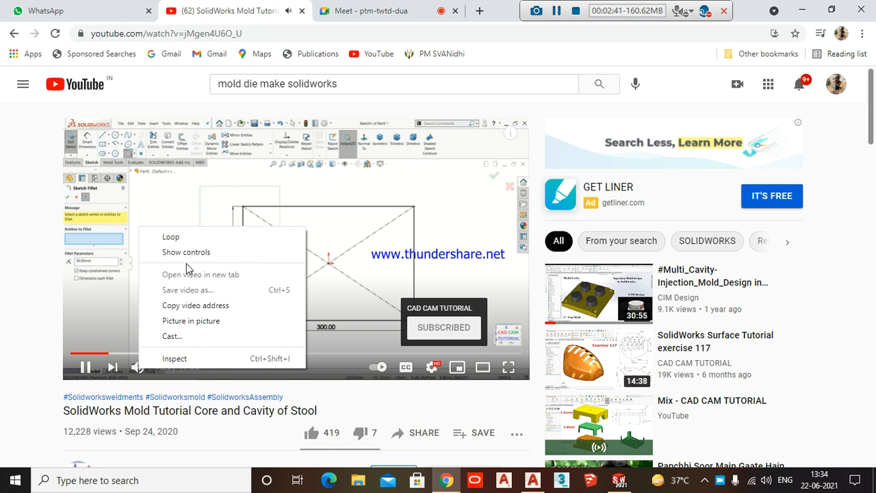
left_click(178, 221)
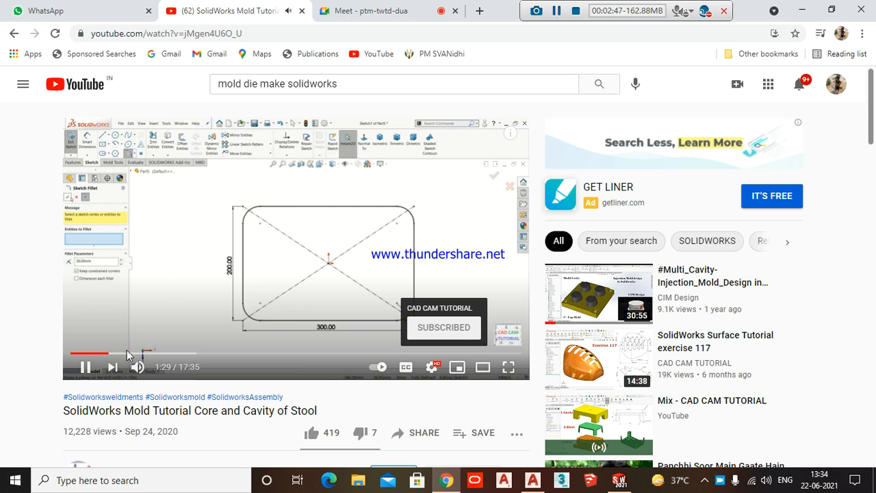
left_click(85, 370)
key("f")
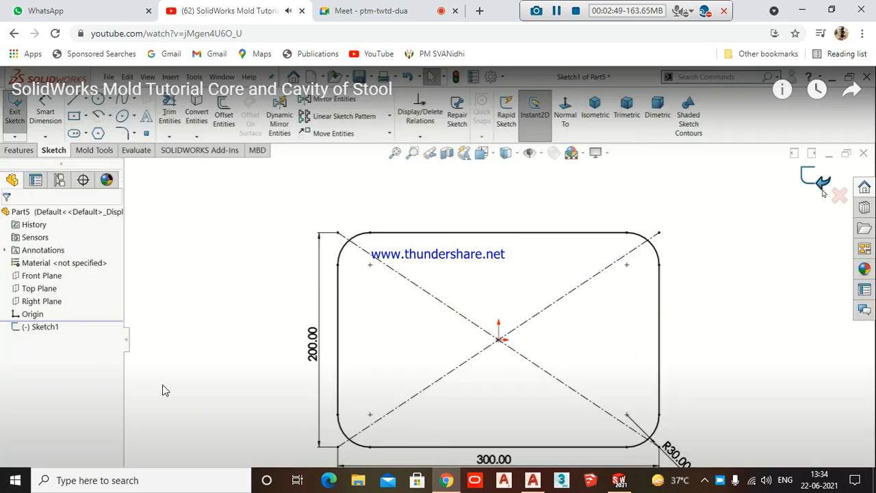
- Close the tutorial and rejoin the Google Meet call through the meeting link in the Ducat CAD group chat on WhatsApp
key("alt+Left")
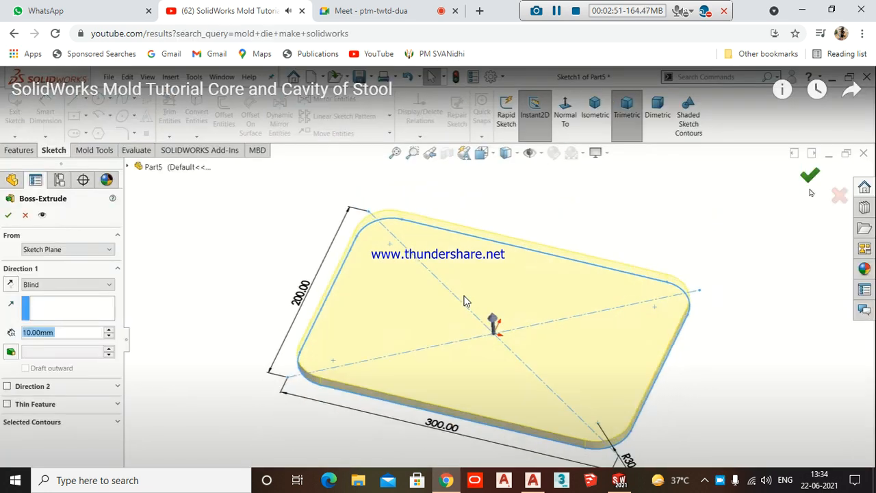
left_click(305, 11)
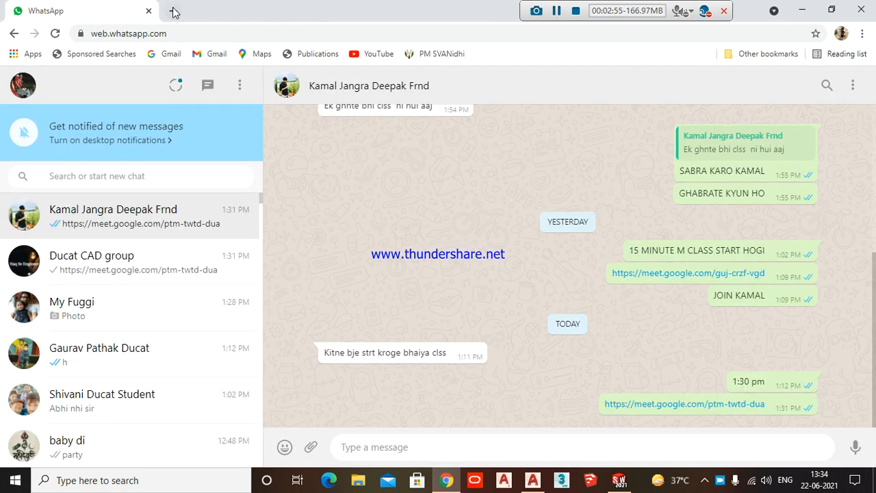
left_click(173, 12)
left_click(134, 10)
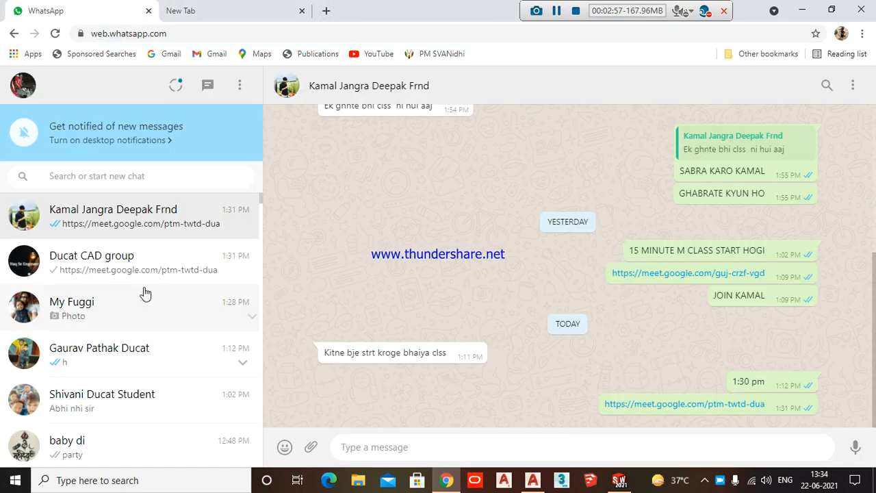
left_click(147, 260)
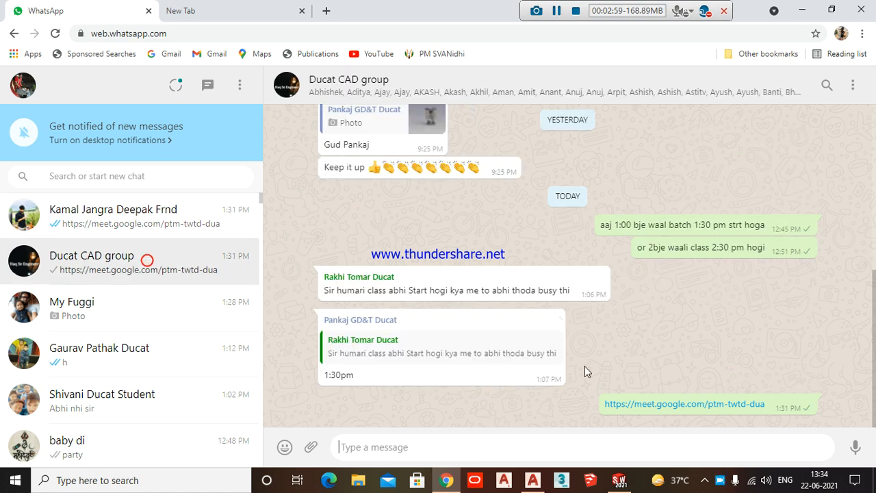
left_click(664, 405)
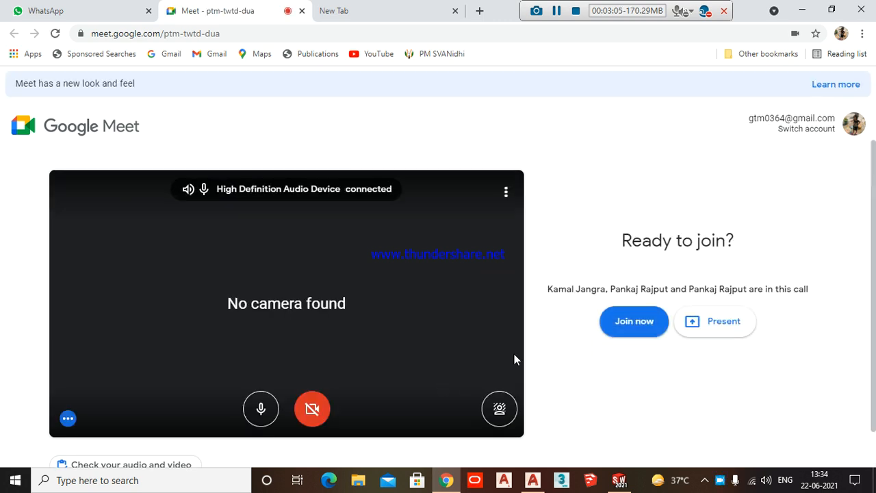
left_click(644, 328)
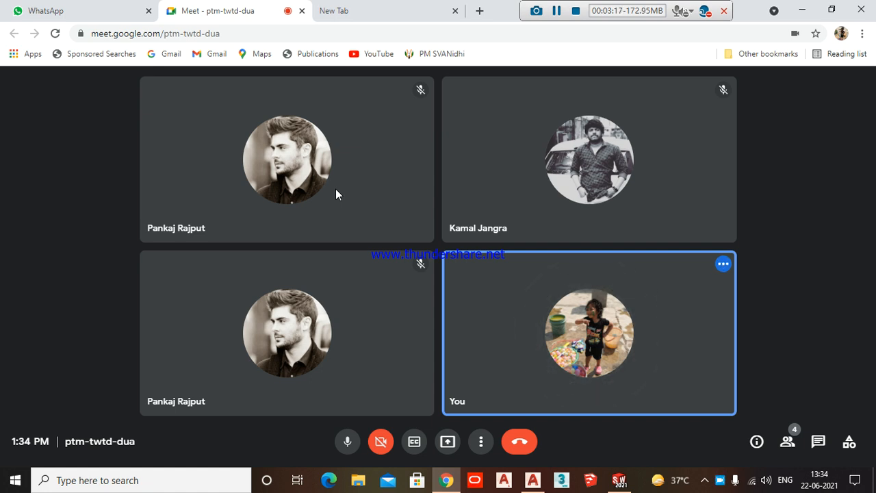
- Close the empty browser tab and present the entire screen in the Google Meet call
left_click(335, 8)
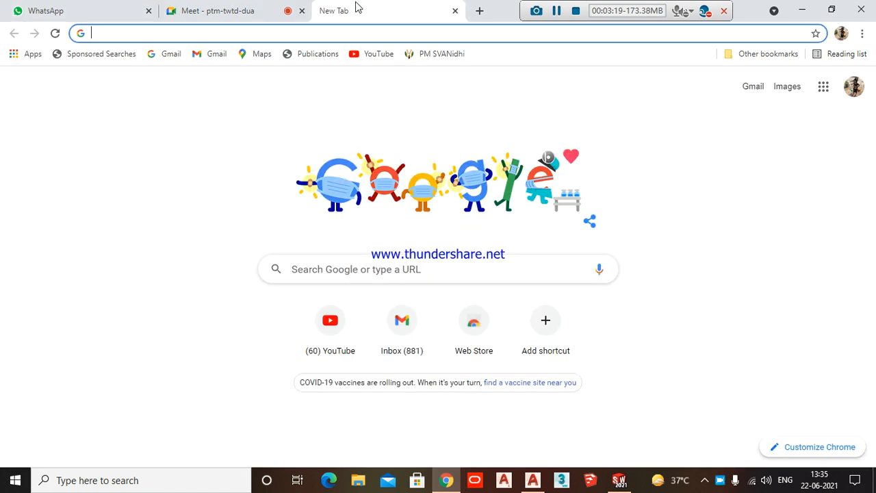
left_click(208, 8)
left_click(364, 11)
left_click(453, 12)
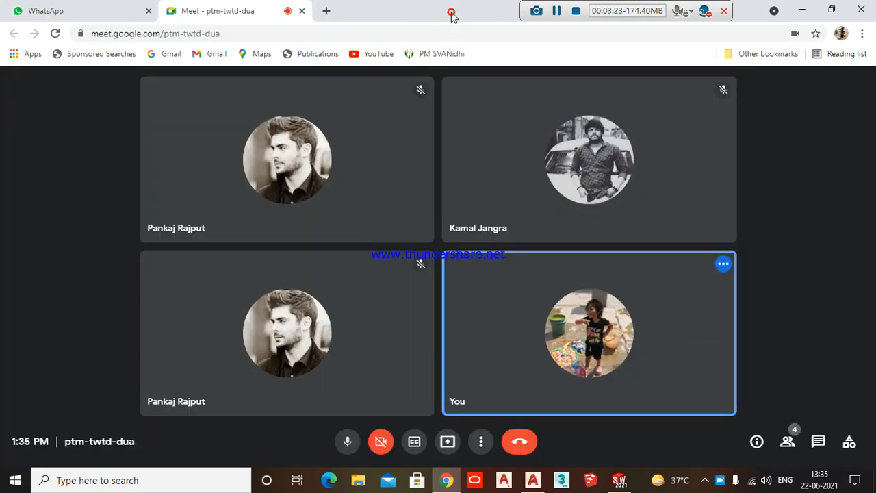
left_click(446, 443)
left_click(480, 361)
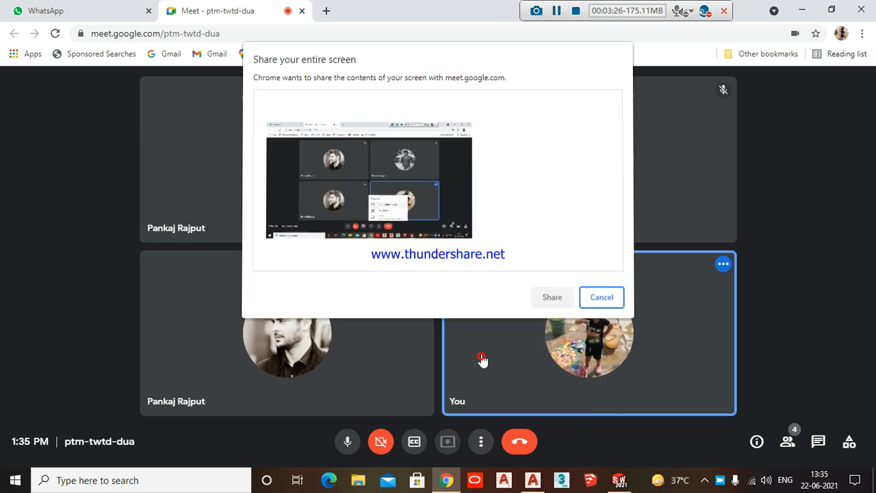
left_click(440, 231)
left_click(552, 296)
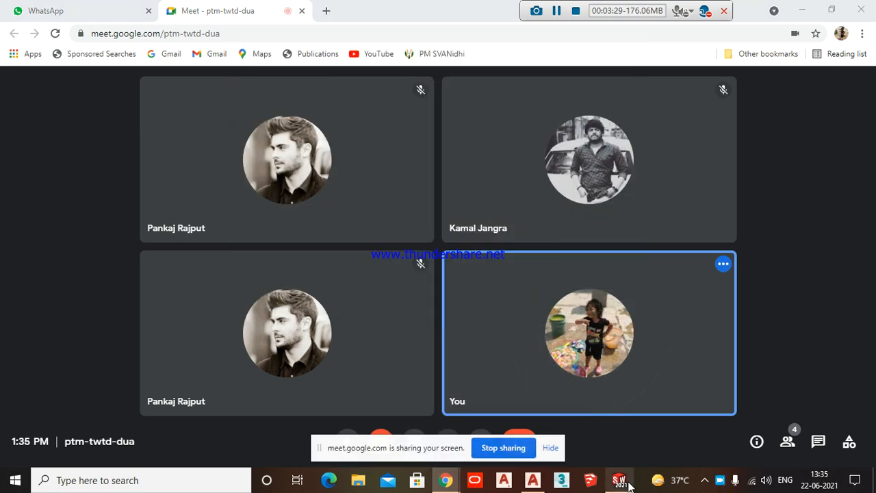
- Switch to SolidWorks and create a new part document
left_click(627, 484)
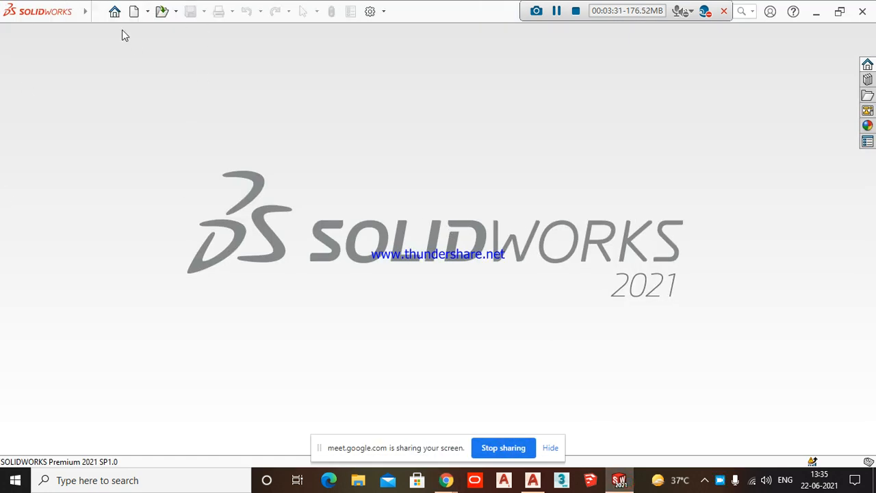
left_click(133, 12)
left_click(324, 222)
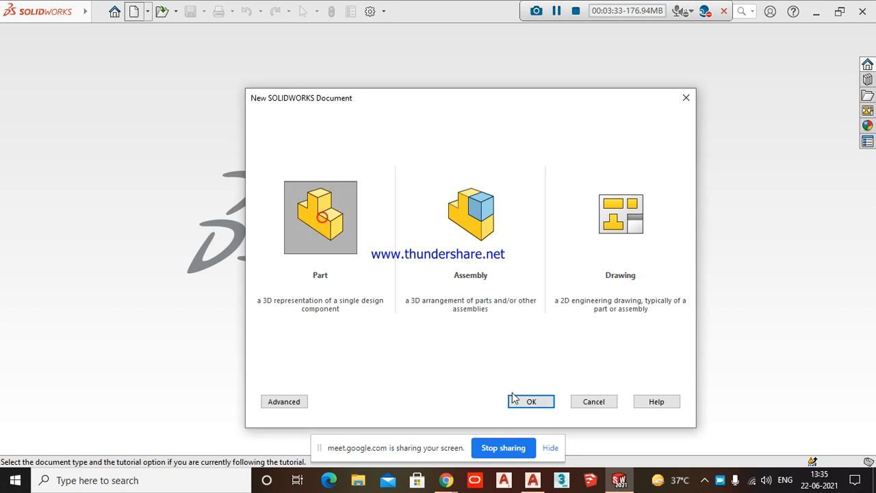
left_click(523, 404)
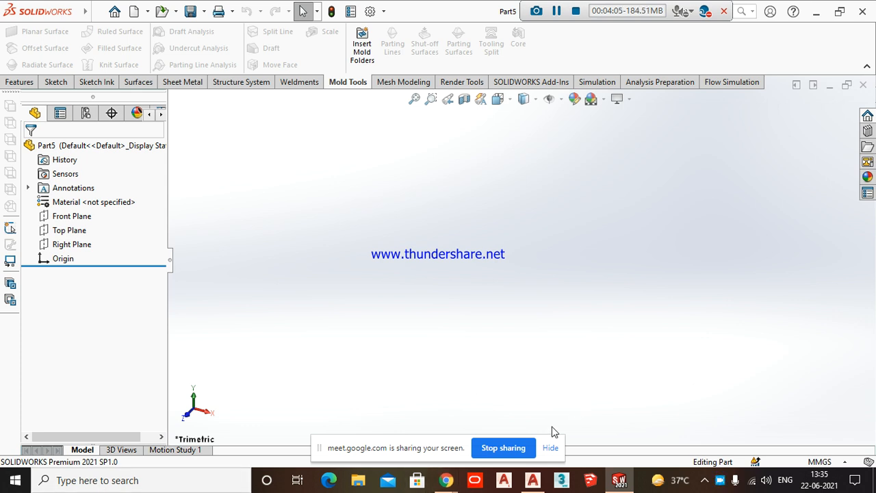
- Send a message in the Ducat CAD group WhatsApp chat asking the missing students by name to join fast
mouse_move(457, 479)
left_click(377, 418)
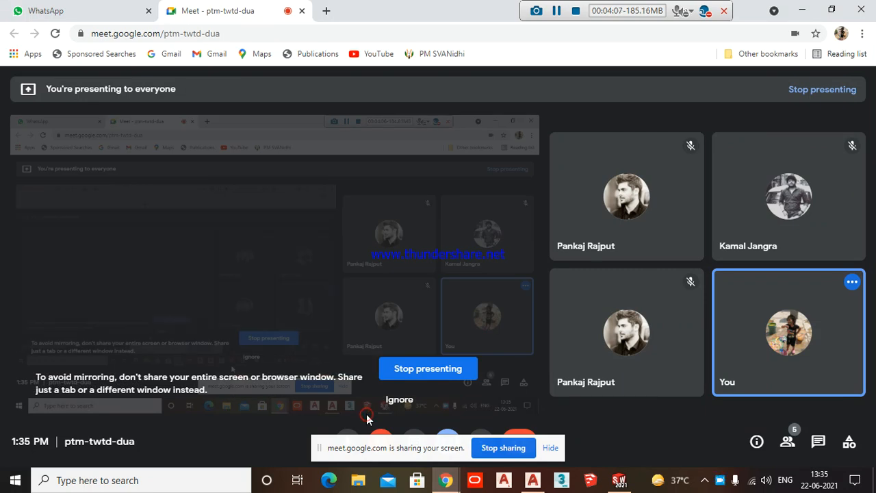
left_click(124, 5)
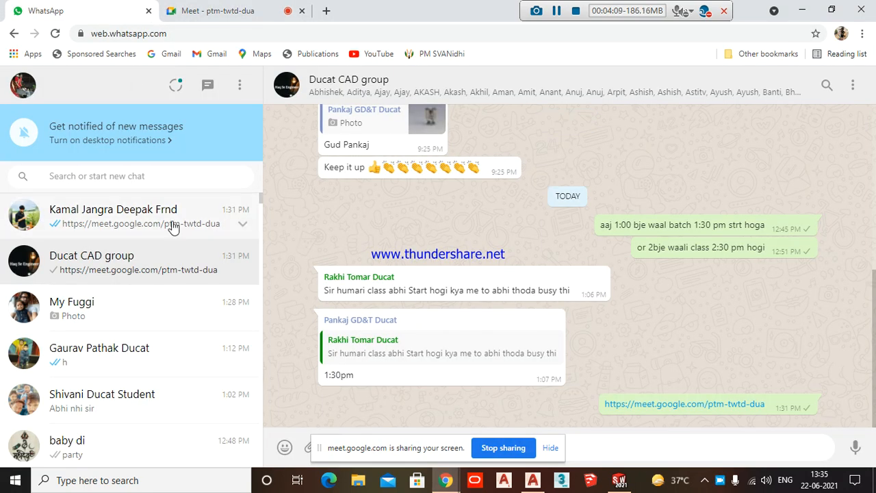
left_click_drag(336, 452, 379, 18)
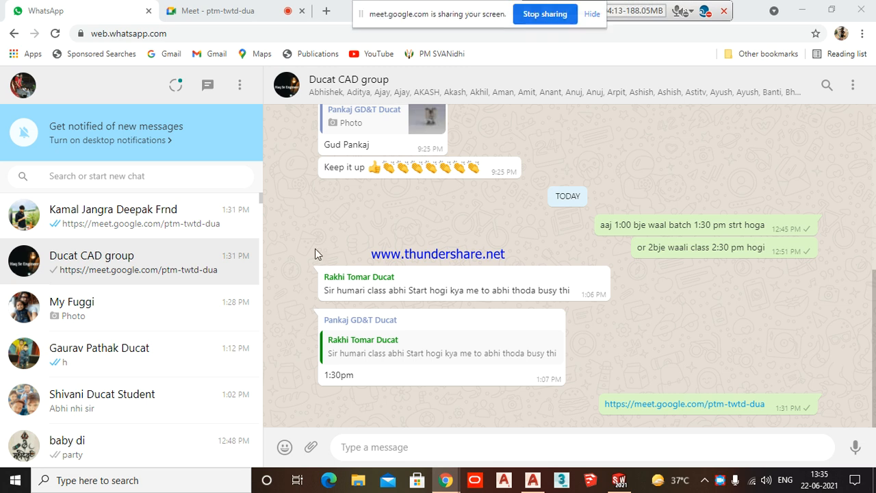
left_click(400, 448)
type("saurya vipul and rakhi join fast")
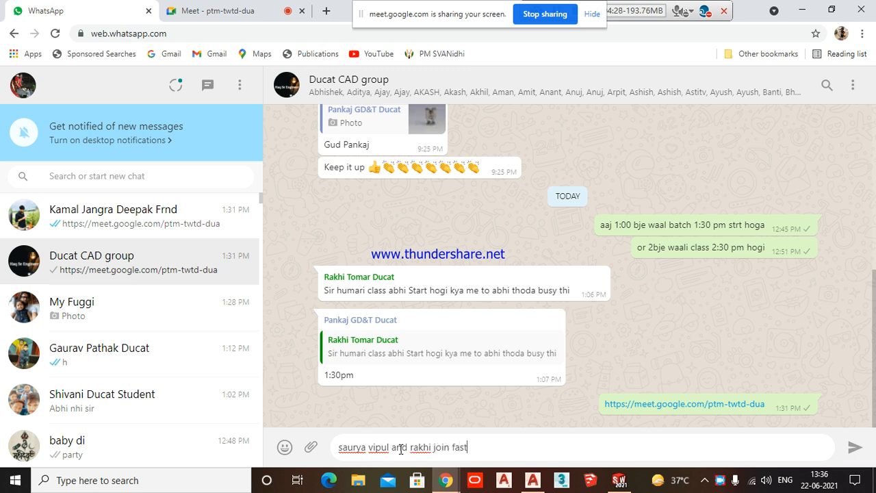
key("Return")
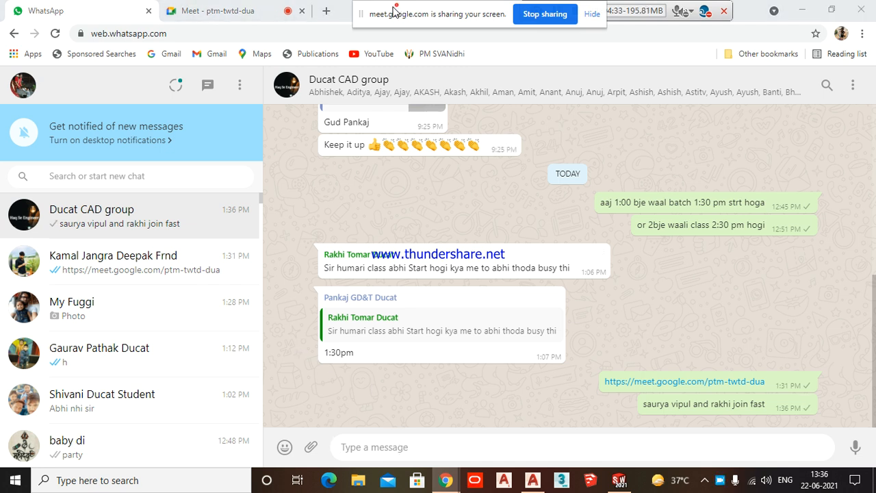
- Return to SolidWorks, select the Top Plane of the new part and show it in the Top view
left_click_drag(395, 15, 536, 15)
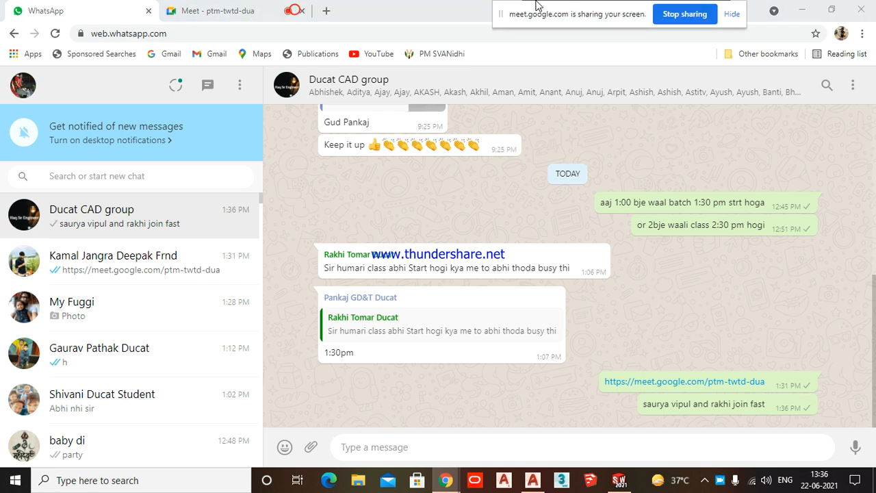
left_click(810, 12)
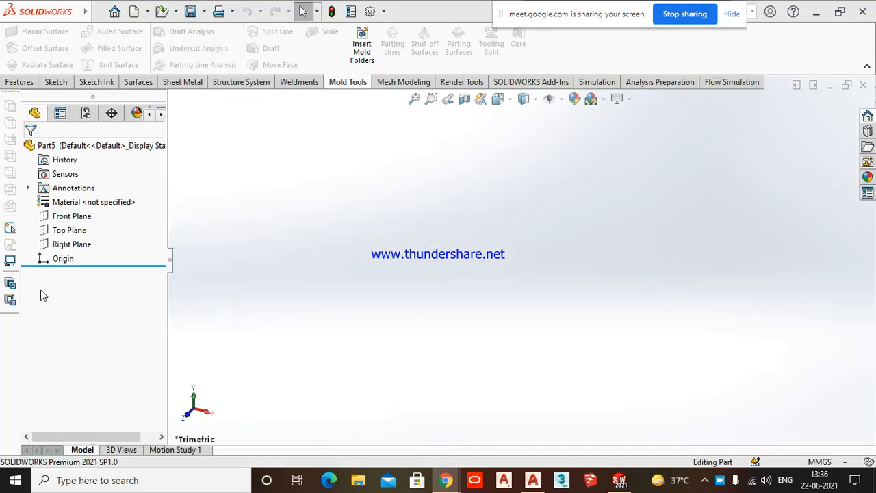
left_click(78, 216)
left_click(69, 230)
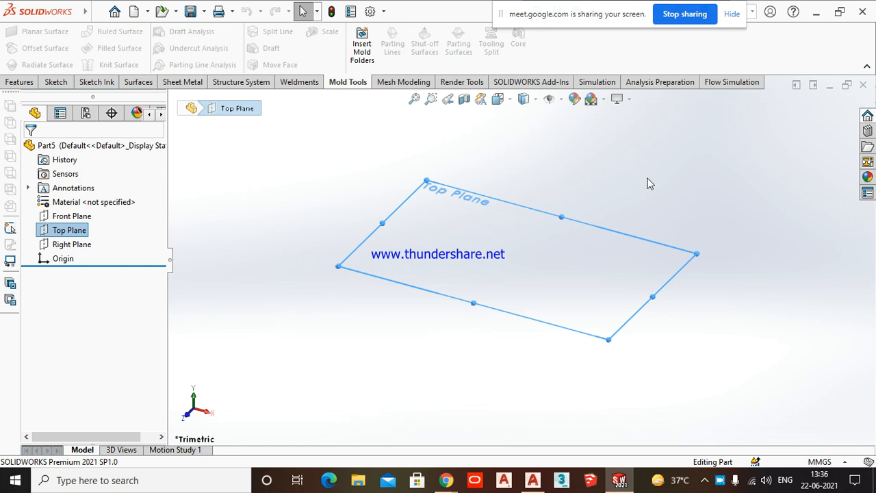
key("ctrl+5")
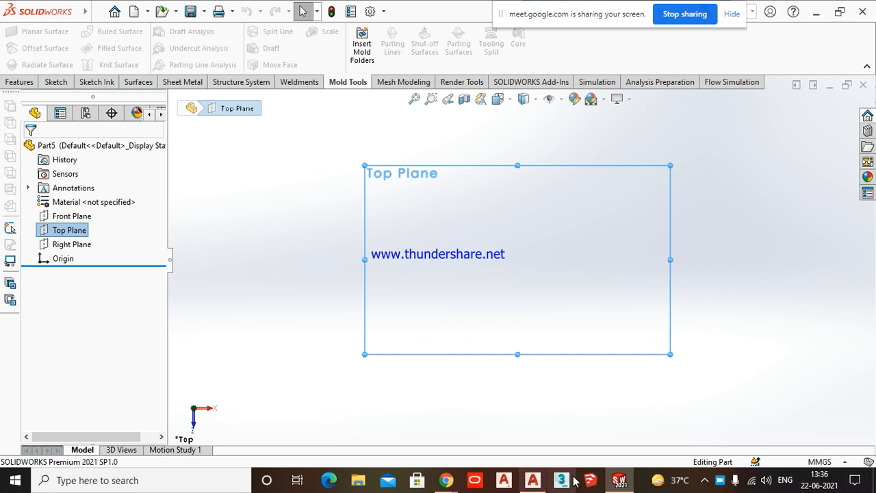
- Check the participants in the Google Meet call and the WhatsApp group chat for replies from the missing students
mouse_move(452, 481)
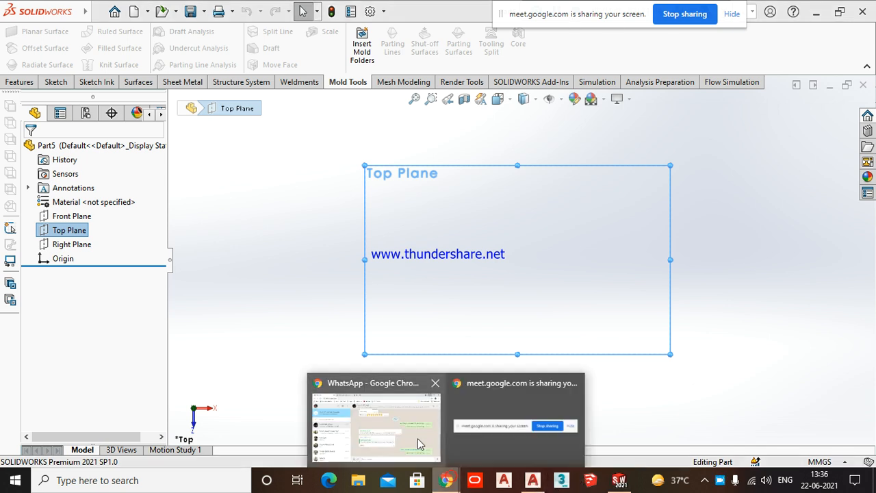
left_click(400, 427)
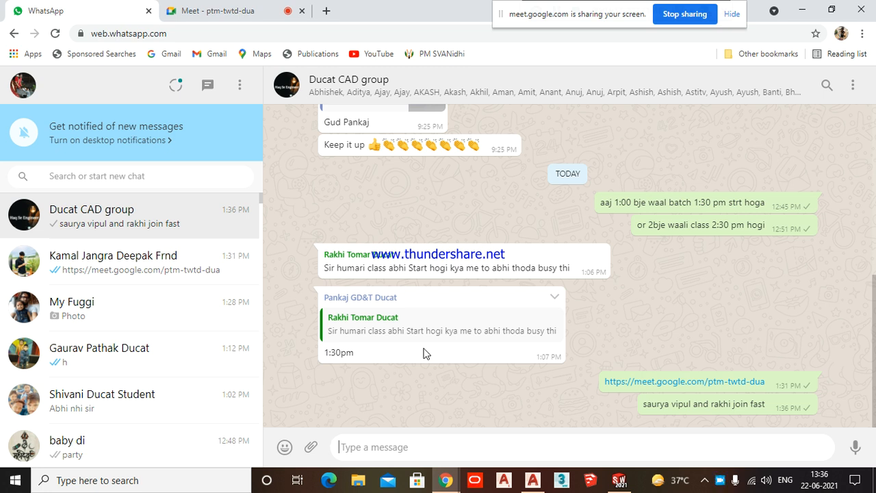
left_click(186, 7)
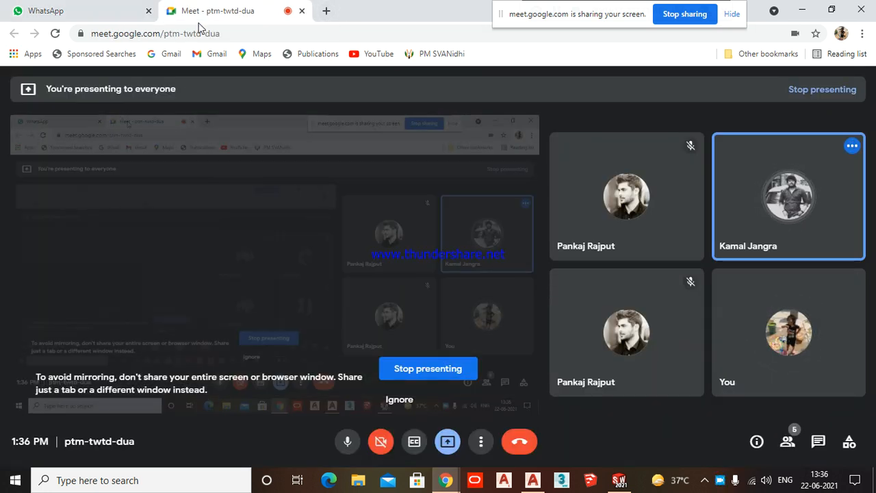
left_click(95, 5)
left_click(190, 6)
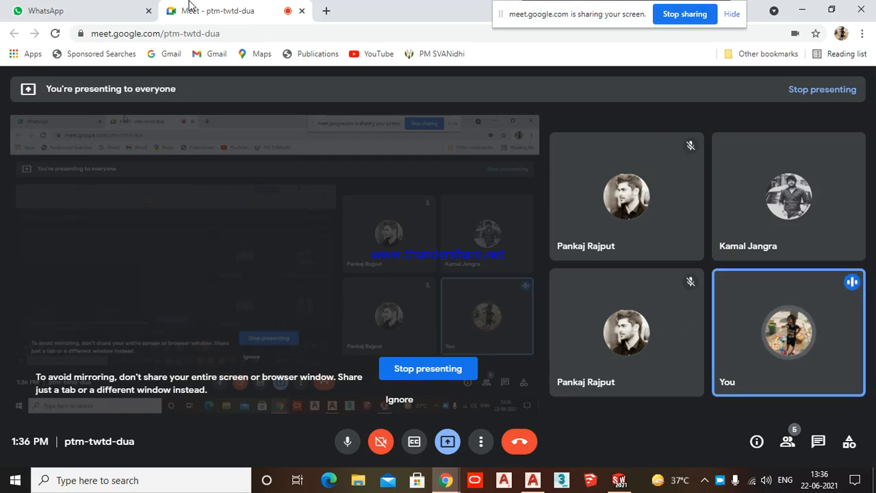
left_click(140, 7)
left_click(239, 9)
left_click(77, 8)
left_click(211, 8)
left_click(78, 8)
left_click(211, 8)
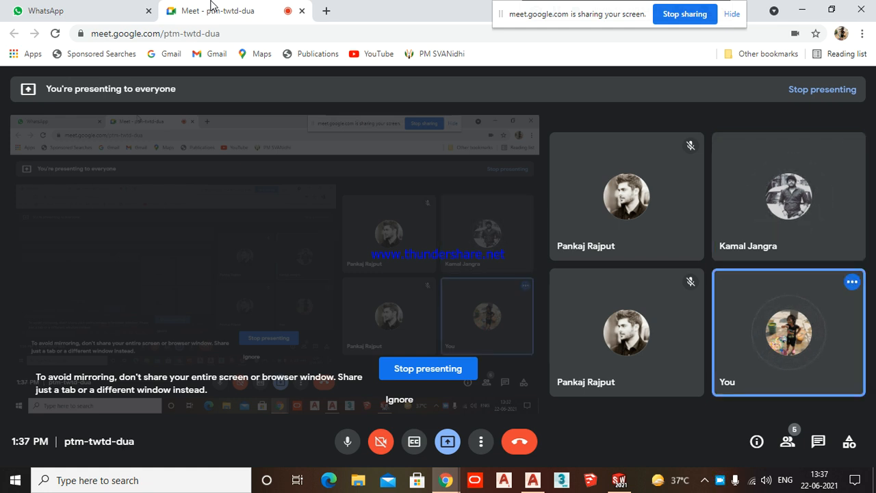
- Return to SolidWorks and open the block assembly Assem1.SLDASM from the recent documents
left_click(802, 11)
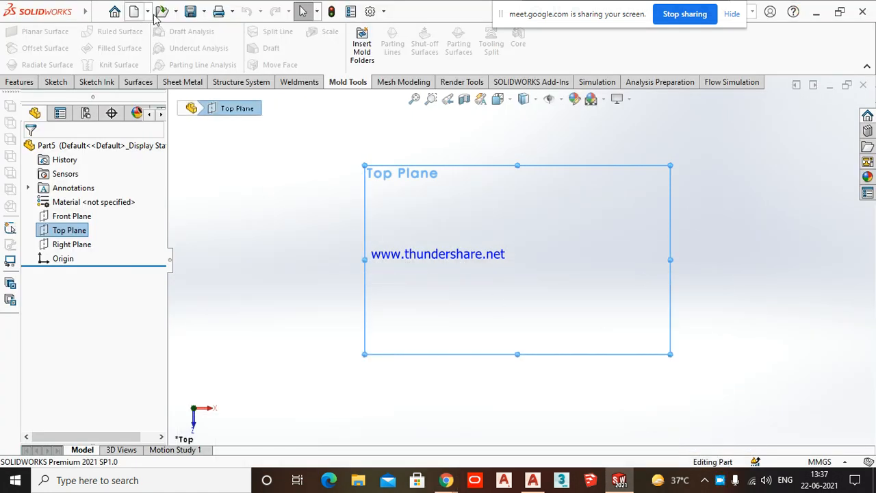
left_click(176, 12)
left_click(190, 46)
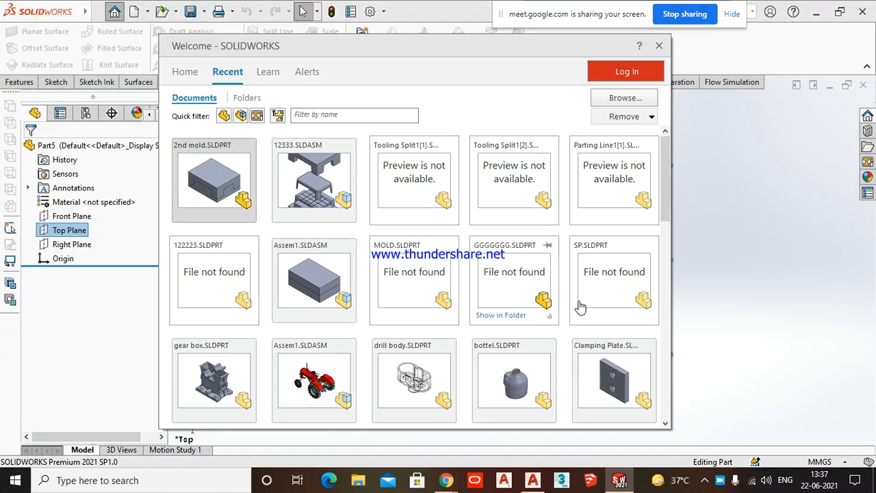
left_click(340, 283)
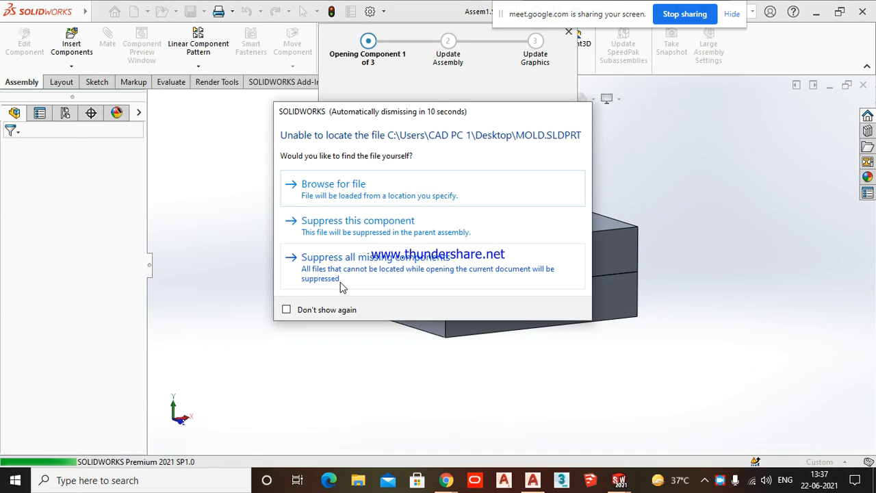
- Replace the missing MOLD.SLDPRT reference with 122223.SLDPRT from the Desktop's 123 folder, accept the non-matching file and rebuild the assembly
left_click(384, 186)
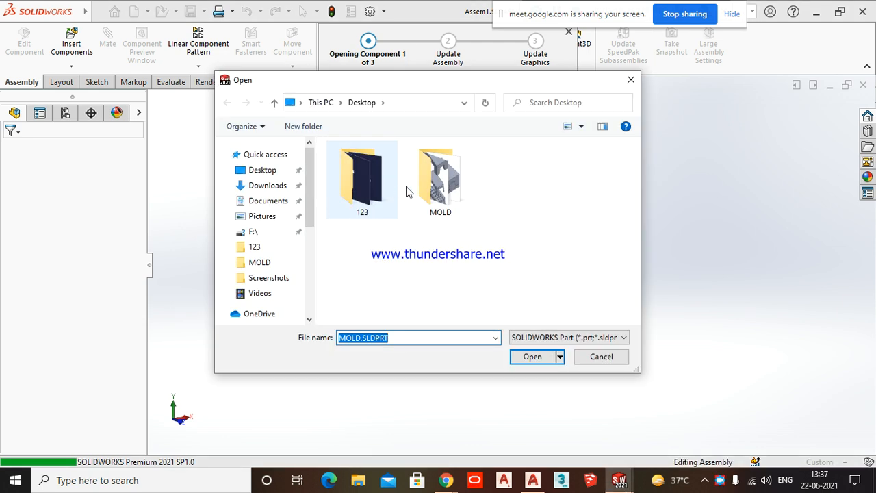
double_click(438, 179)
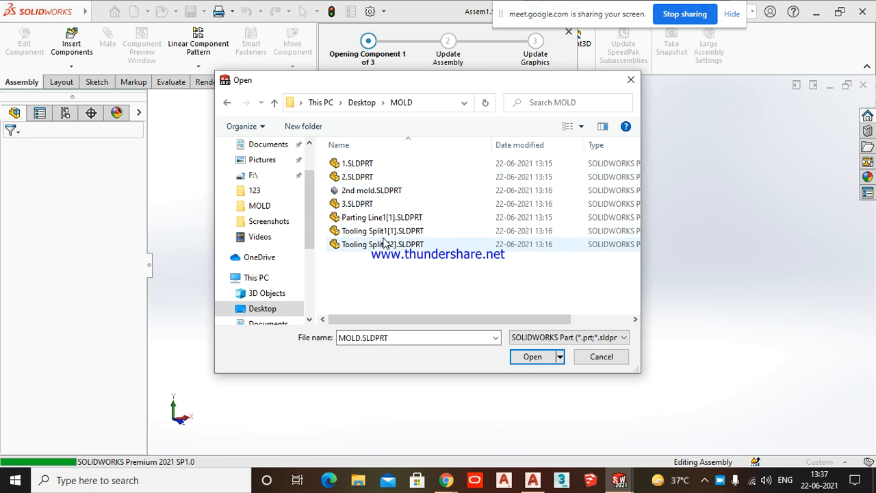
left_click(362, 104)
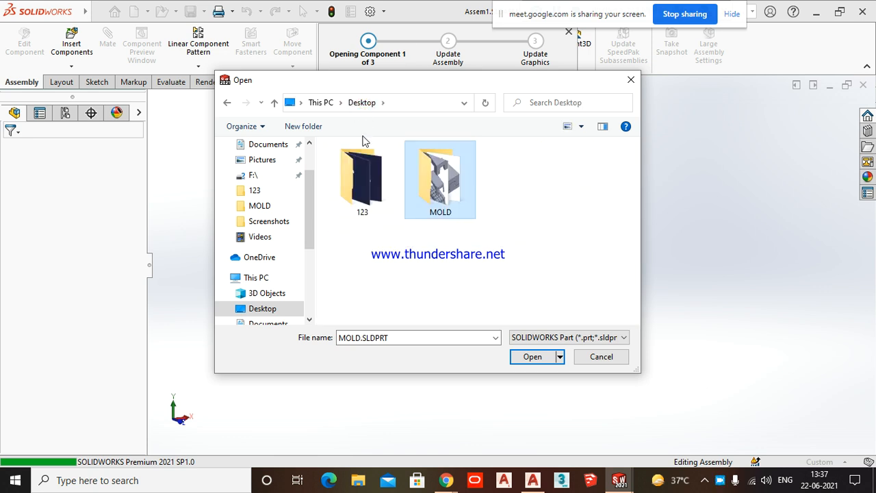
double_click(363, 177)
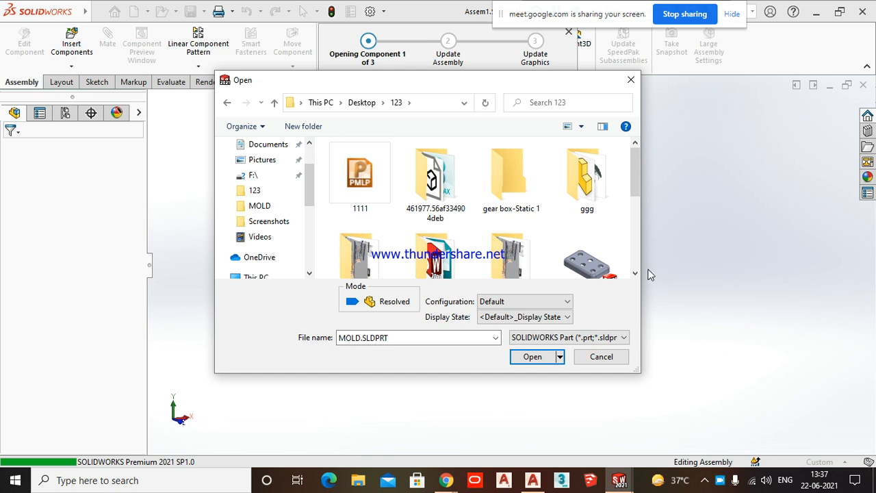
scroll(607, 172, "down", 2)
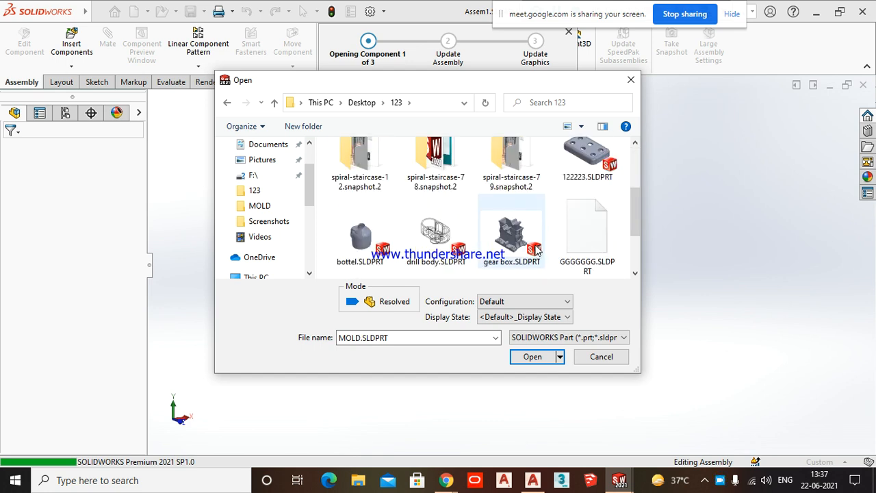
left_click(606, 173)
left_click(533, 357)
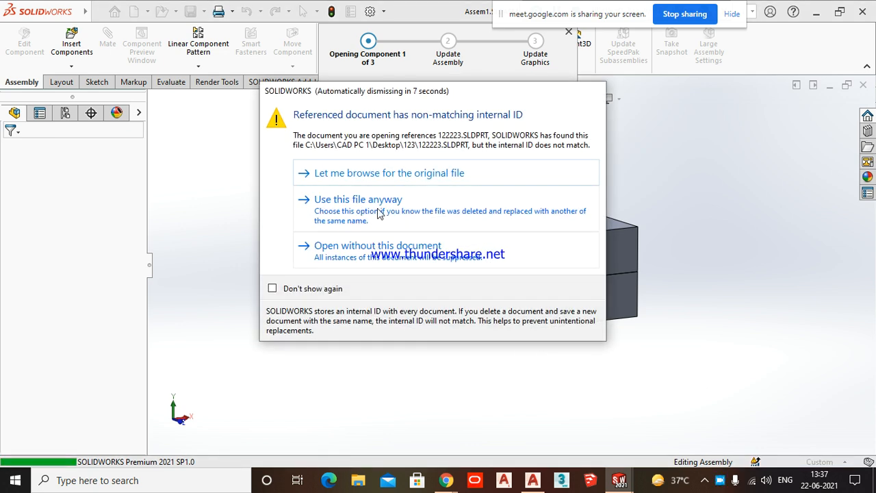
left_click(381, 210)
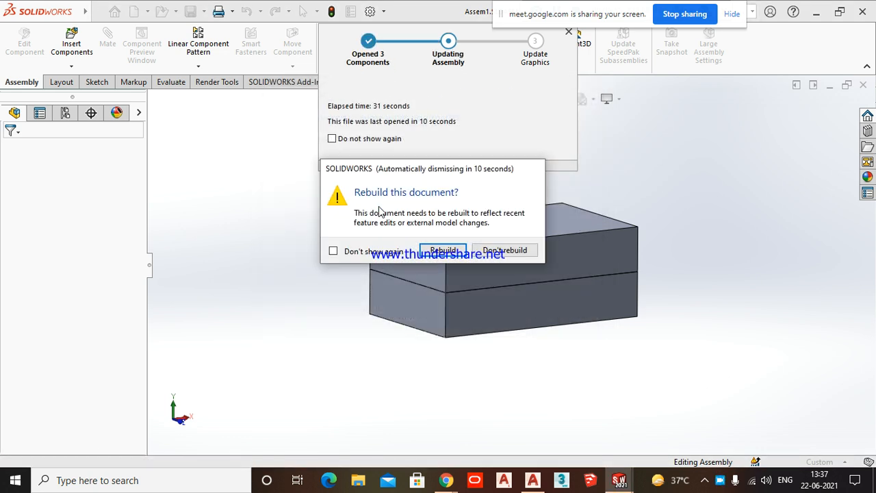
left_click(443, 251)
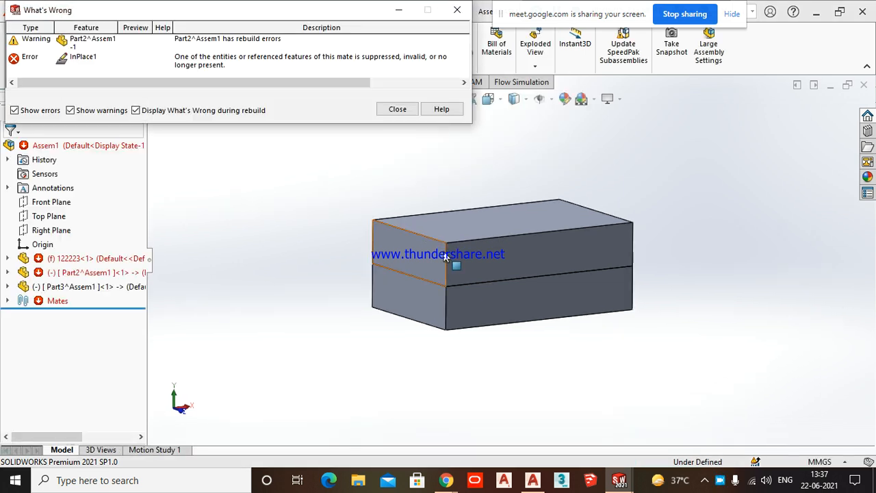
left_click(389, 108)
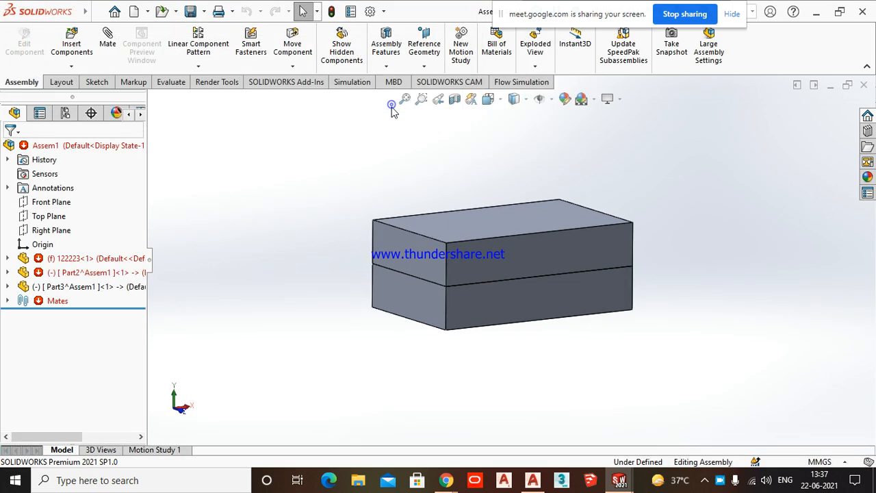
- Inspect the upper block component and its features in the assembly, and close Assem1 without saving
left_click(503, 256)
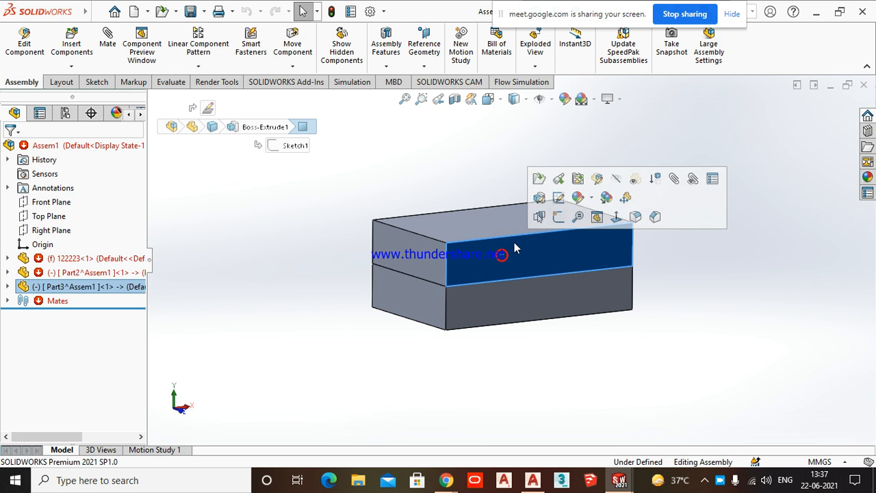
left_click(350, 106)
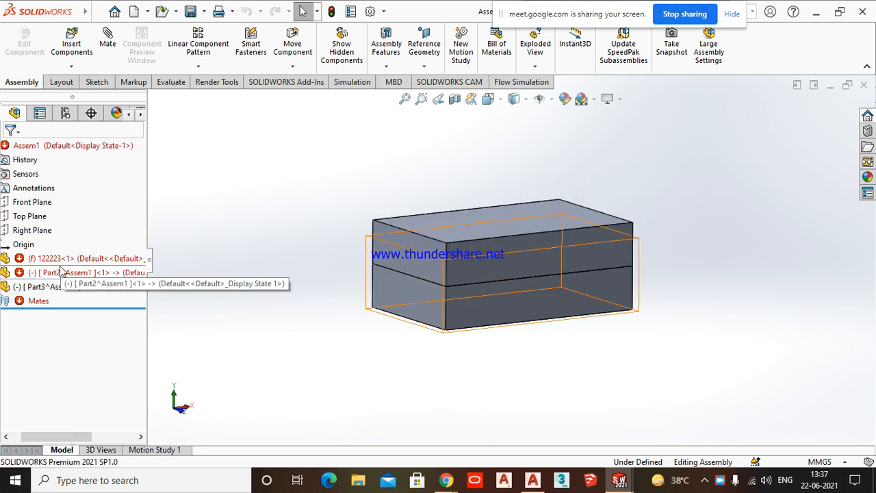
left_click(8, 286)
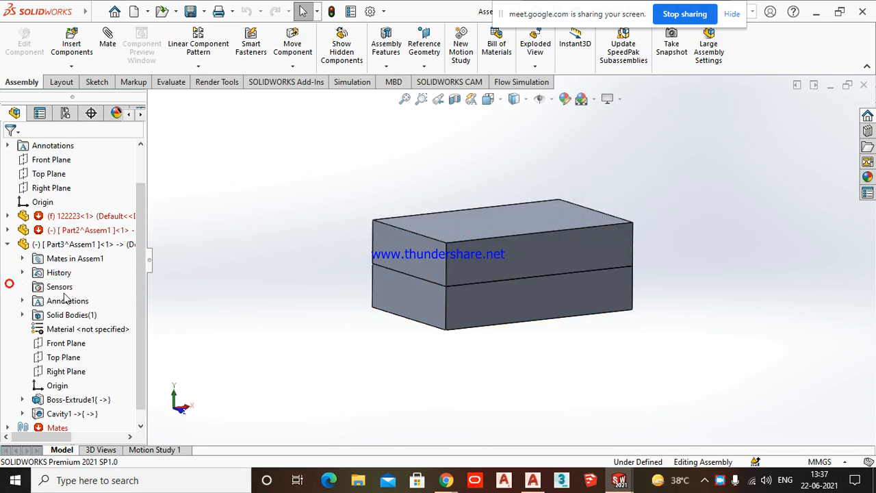
left_click(81, 244)
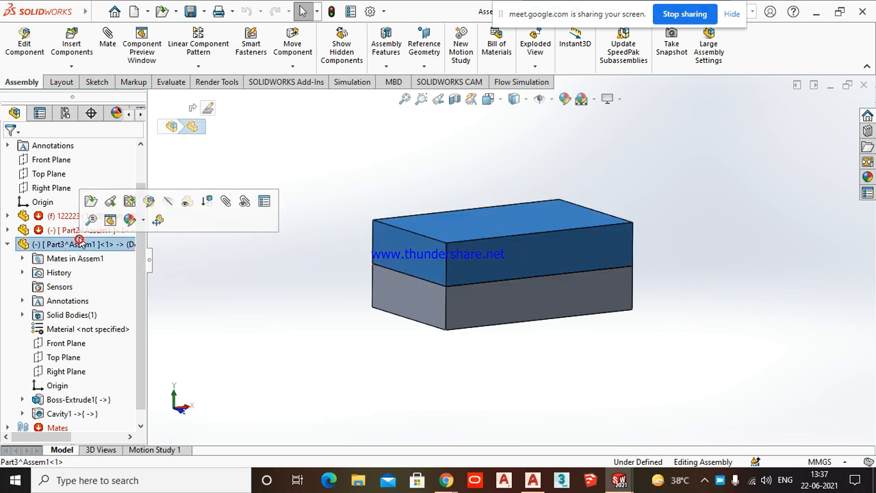
left_click(8, 244)
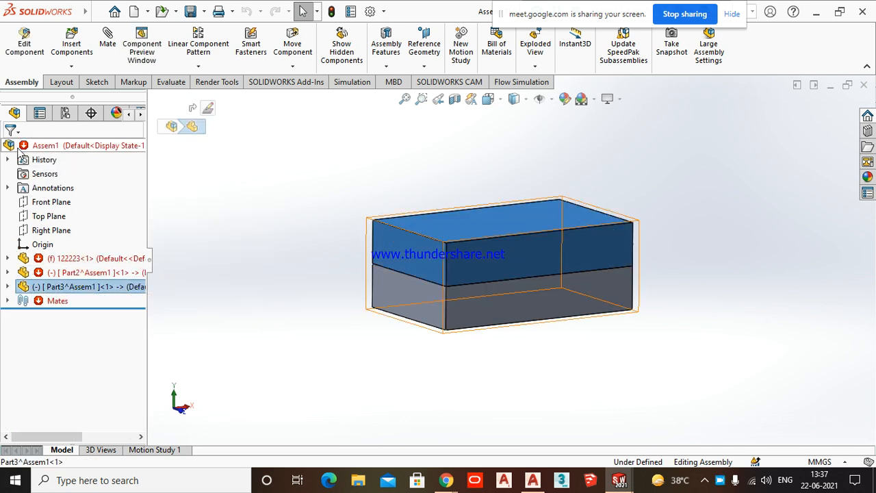
left_click(864, 84)
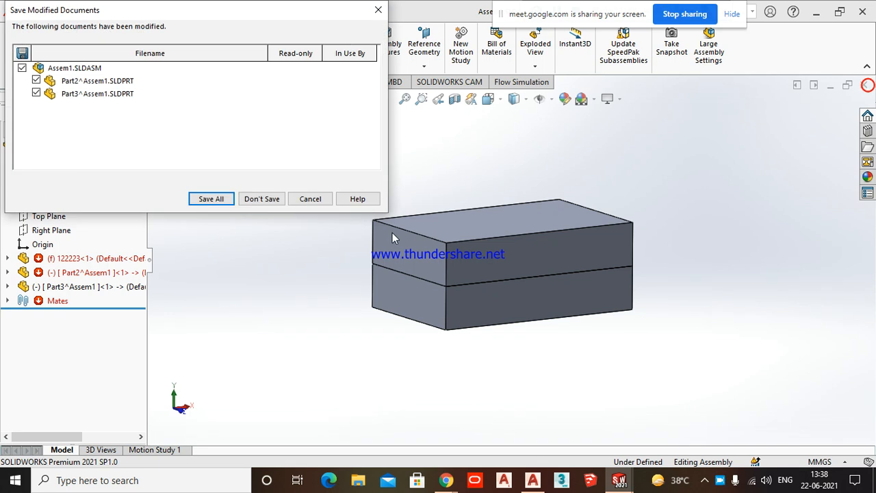
left_click(261, 199)
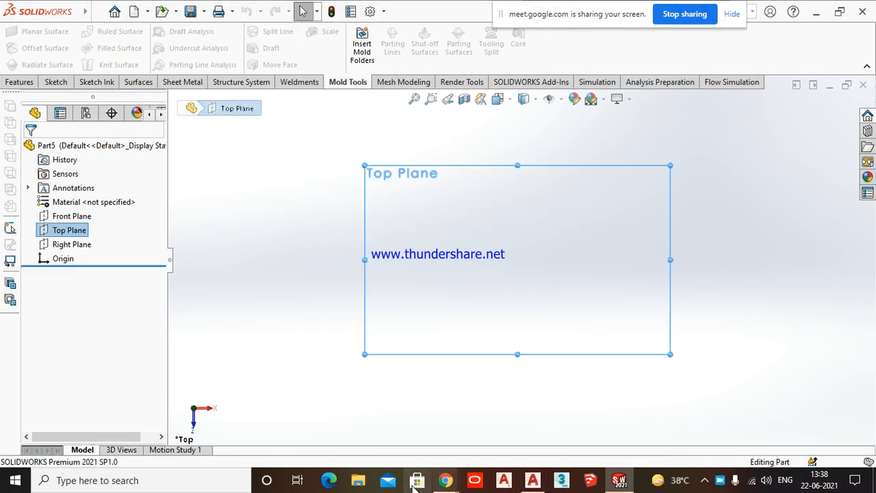
- Browse the MOLD folder on the desktop and open Assem1.SLDASM from it
left_click(818, 11)
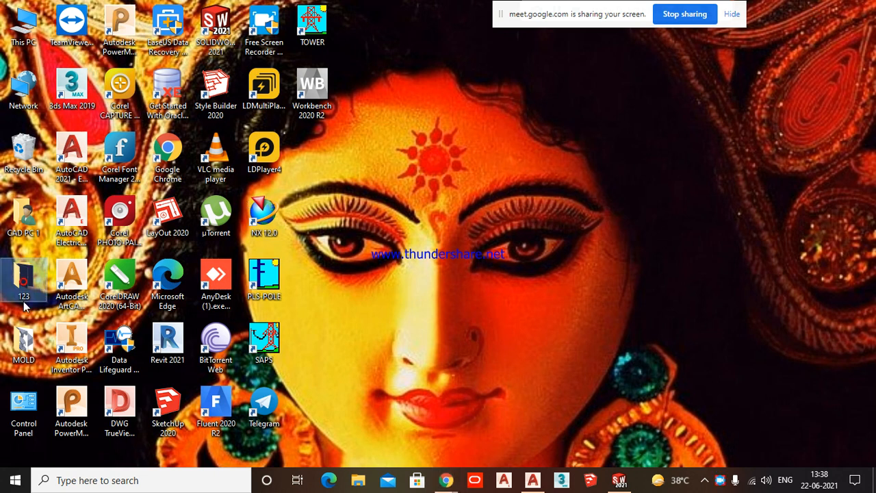
scroll(234, 287, "down", 10)
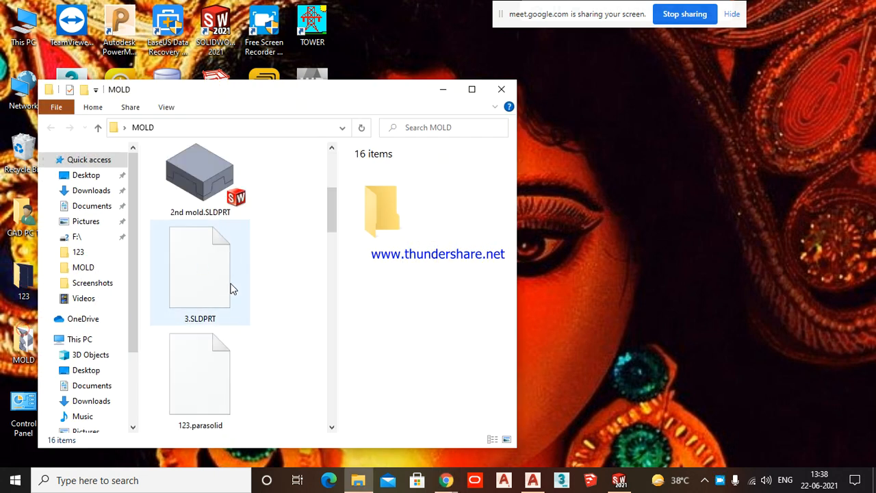
scroll(235, 287, "up", 10)
scroll(237, 288, "down", 8)
scroll(237, 289, "up", 8)
left_click(226, 275)
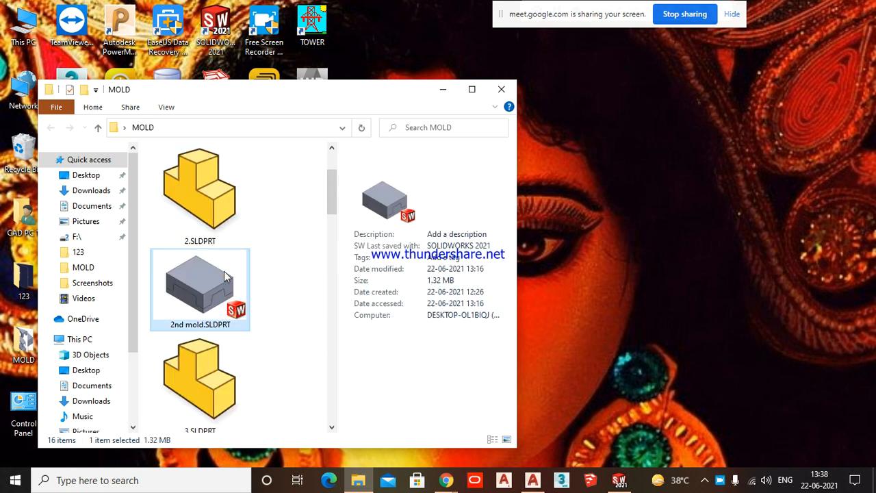
scroll(224, 271, "down", 5)
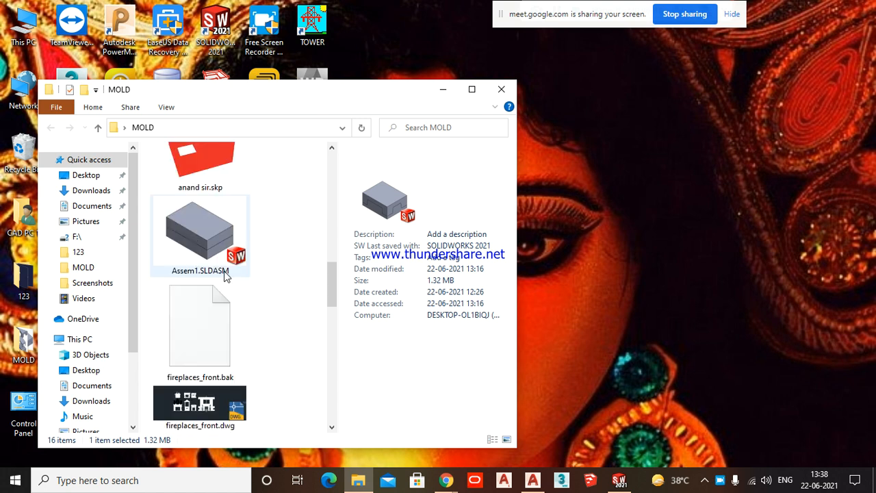
scroll(224, 271, "up", 2)
scroll(224, 271, "down", 3)
scroll(224, 271, "up", 5)
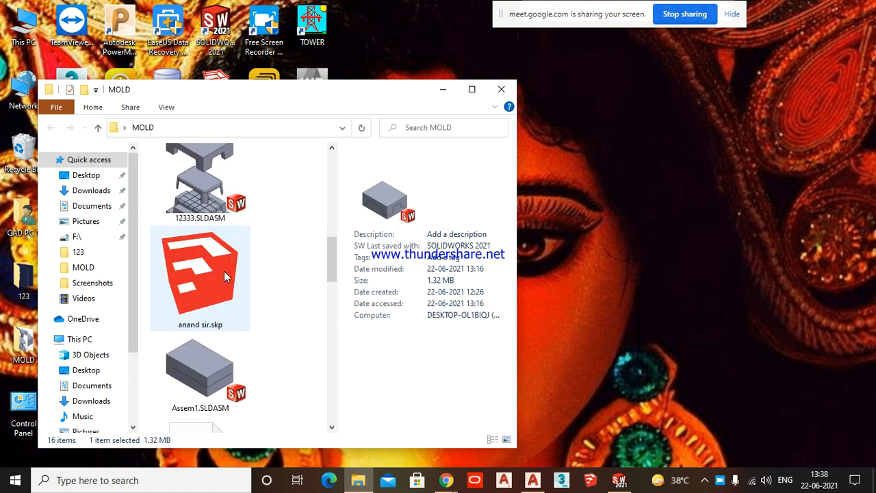
left_click(202, 388)
double_click(203, 388)
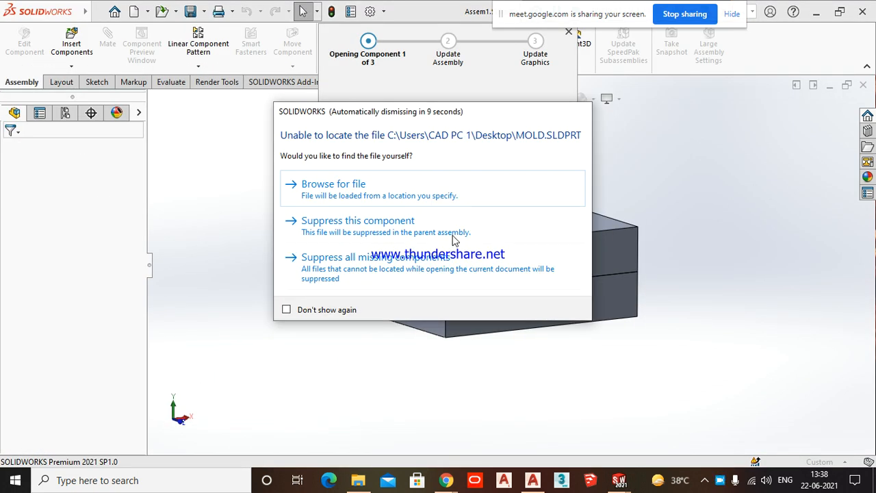
- Try to resolve the missing MOLD.SLDPRT reference with 122223.SLDPRT from the Desktop's 123 folder
left_click(419, 192)
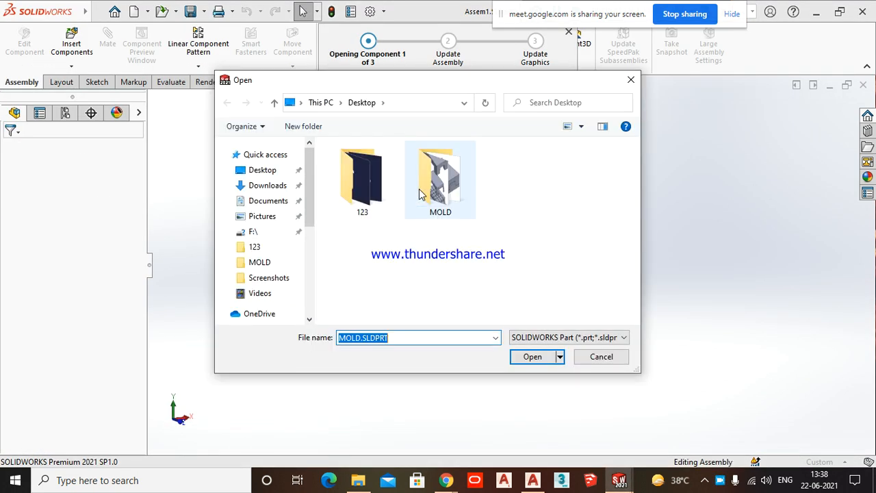
double_click(369, 185)
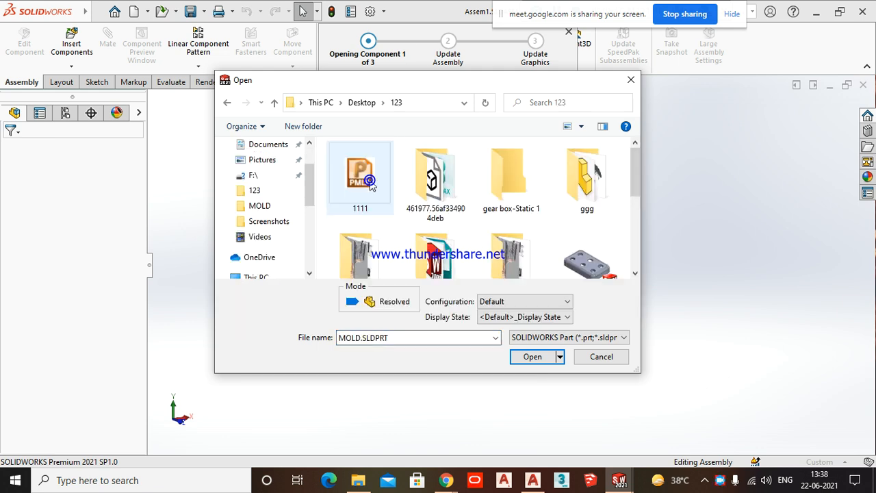
scroll(602, 250, "down", 2)
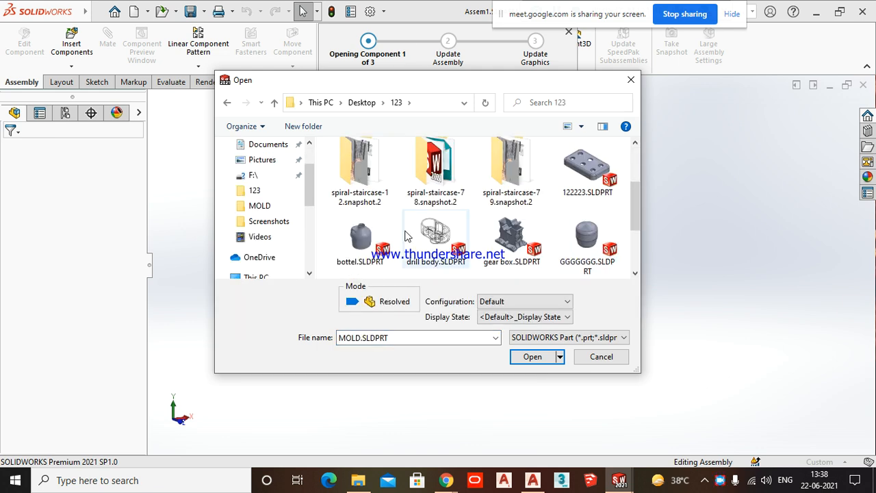
scroll(404, 236, "down", 1)
left_click(390, 237)
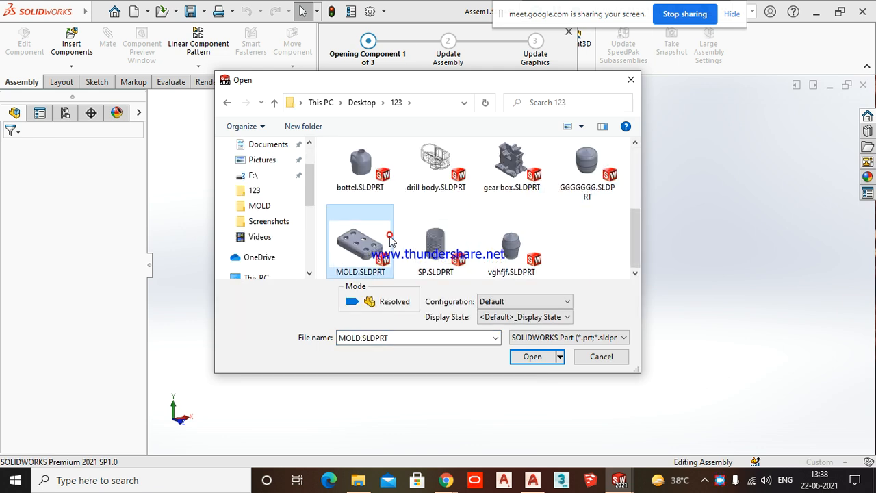
scroll(528, 246, "up", 1)
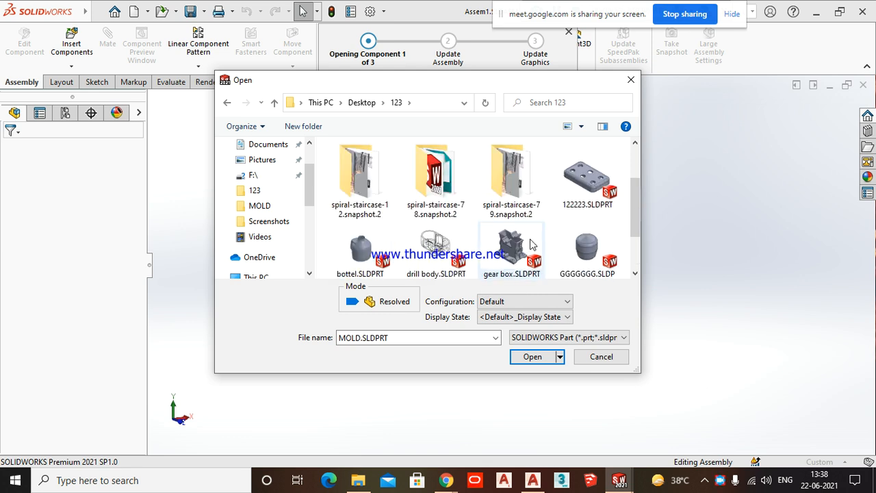
left_click(616, 166)
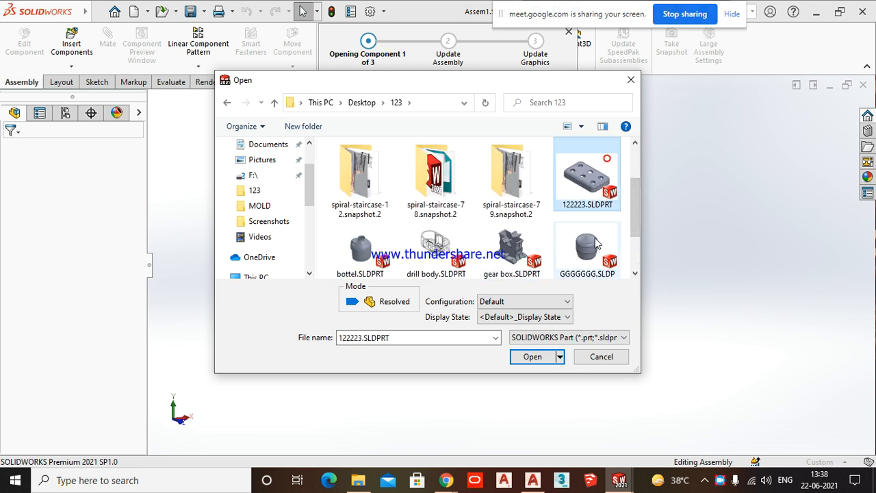
left_click(533, 358)
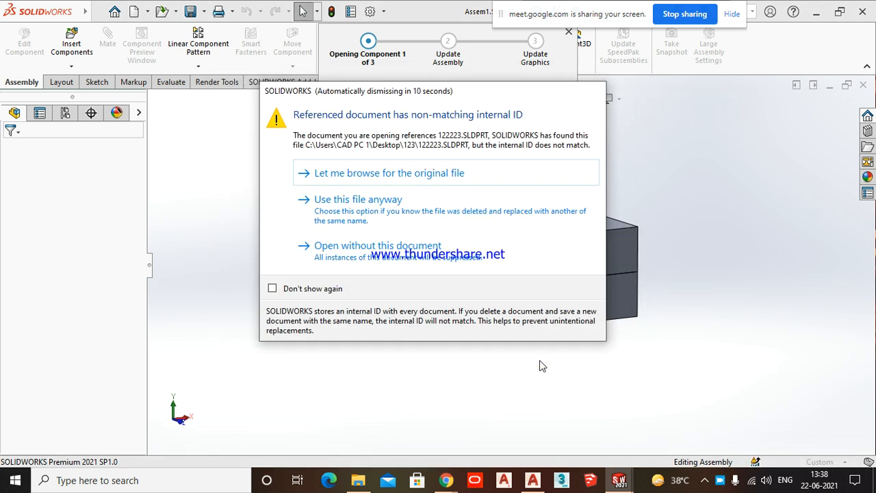
- Browse for the original referenced file and resolve the component with MOLD.SLDPRT from the Desktop's 123 folder
left_click(414, 179)
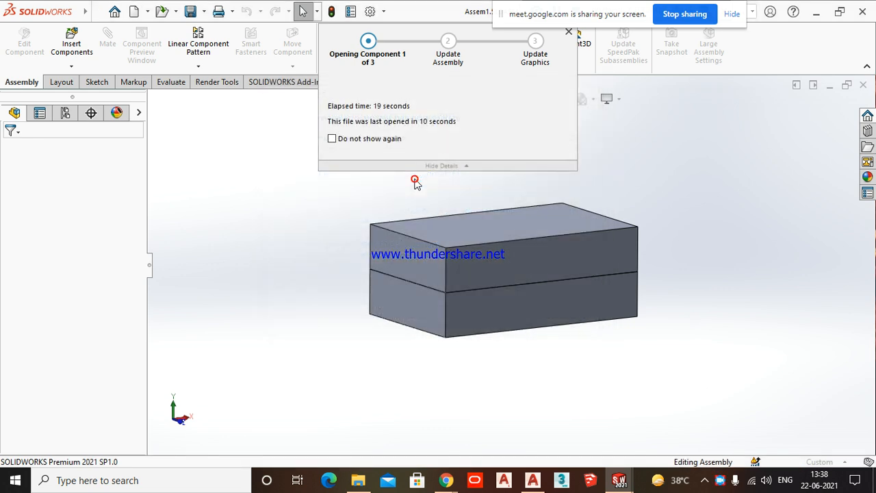
scroll(463, 207, "down", 4)
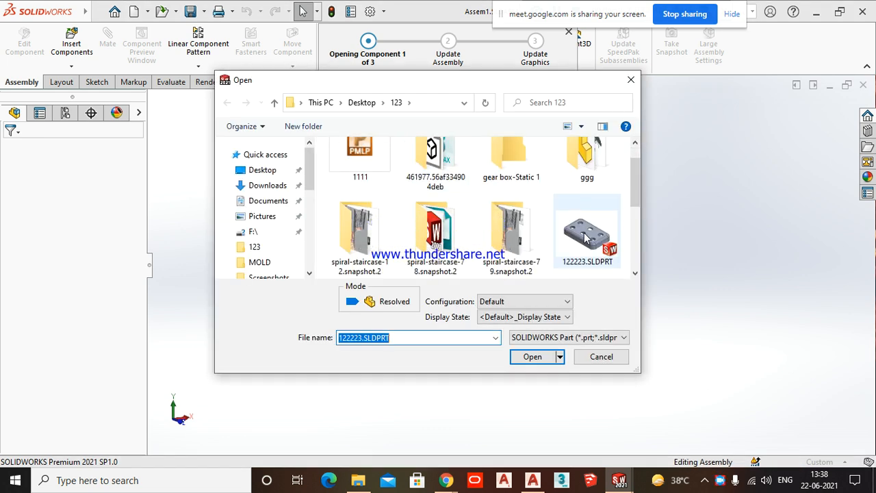
scroll(382, 243, "down", 2)
left_click(361, 243)
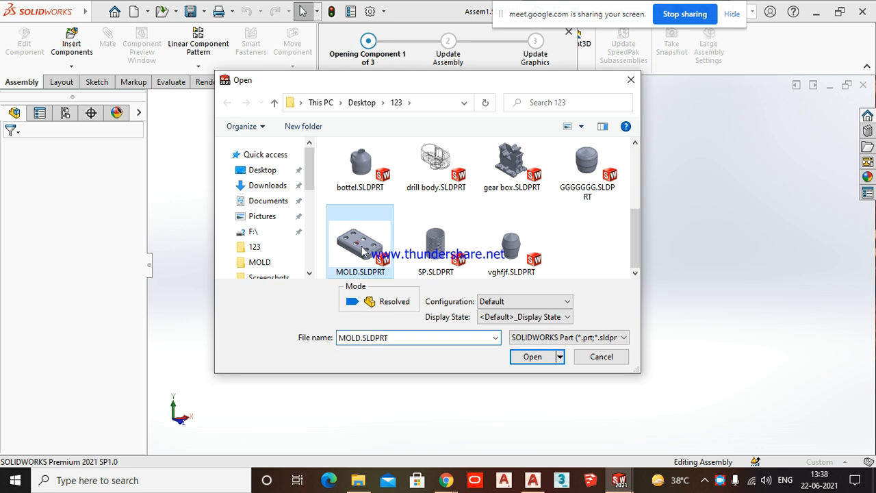
left_click(531, 357)
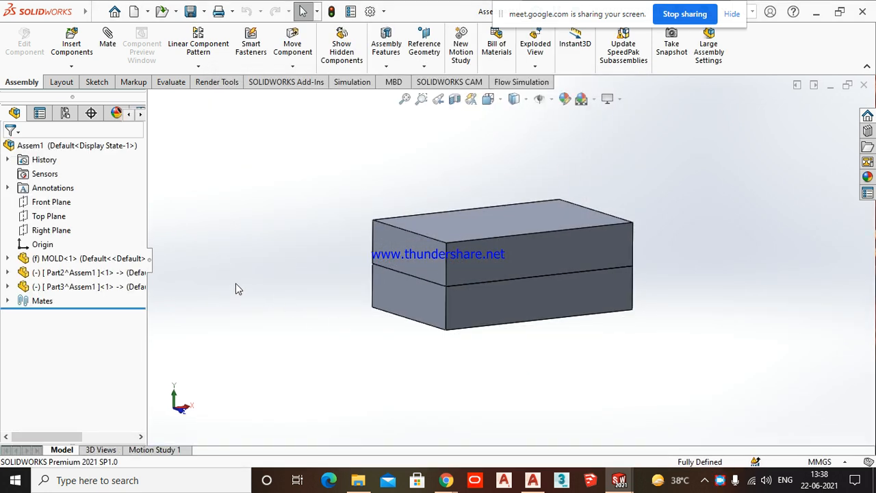
- Start an exploded view and move the upper block about 50 mm upward along the Y axis as its first explode step
left_click(534, 248)
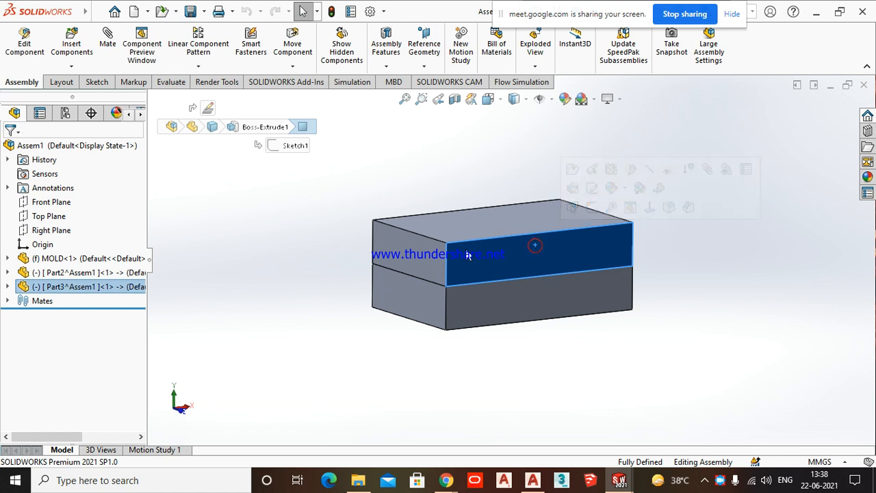
left_click(458, 145)
left_click(531, 43)
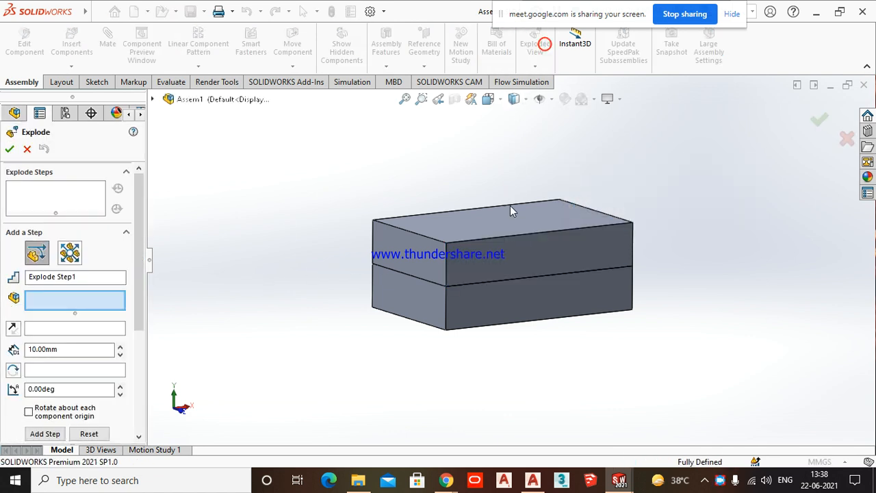
left_click(510, 224)
left_click_drag(507, 177, 507, 93)
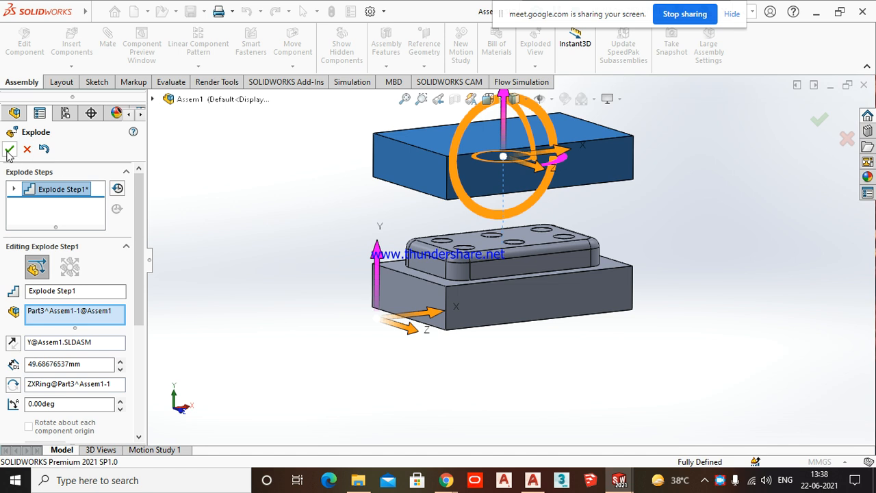
scroll(72, 363, "down", 3)
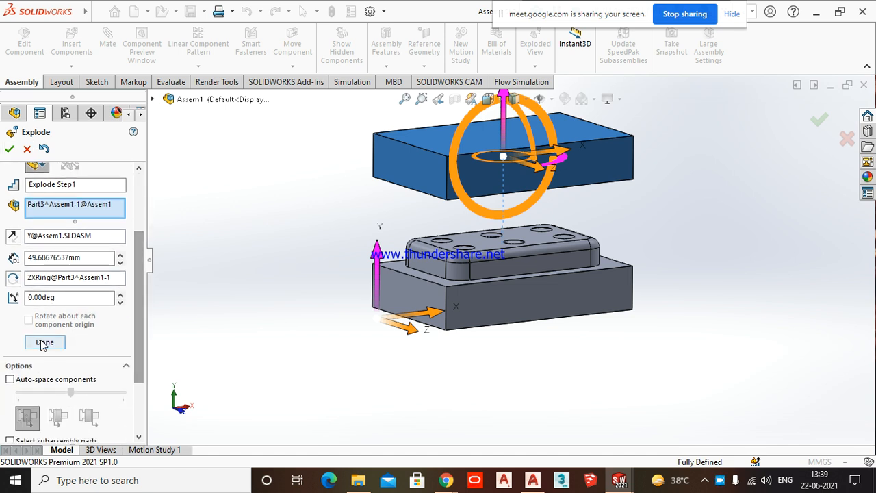
left_click(194, 387)
- Add an explode step that moves the lower block about 76 mm downward along the Y axis
left_click(514, 294)
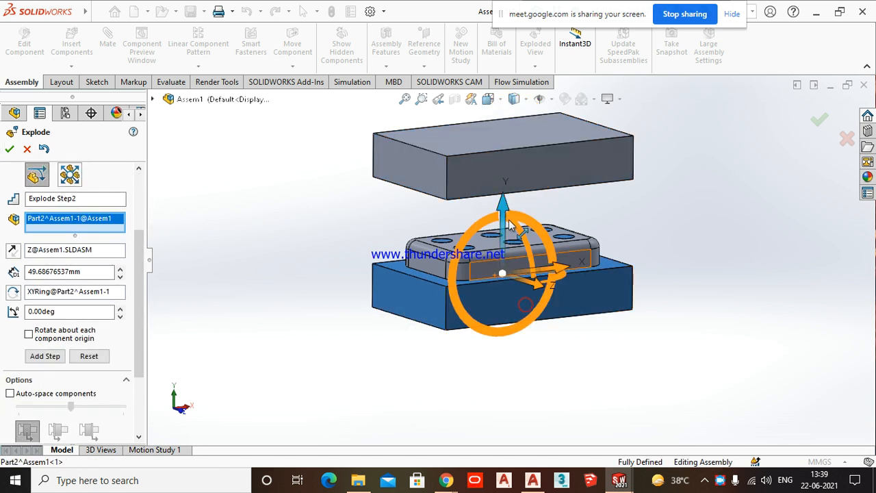
left_click_drag(503, 202, 503, 315)
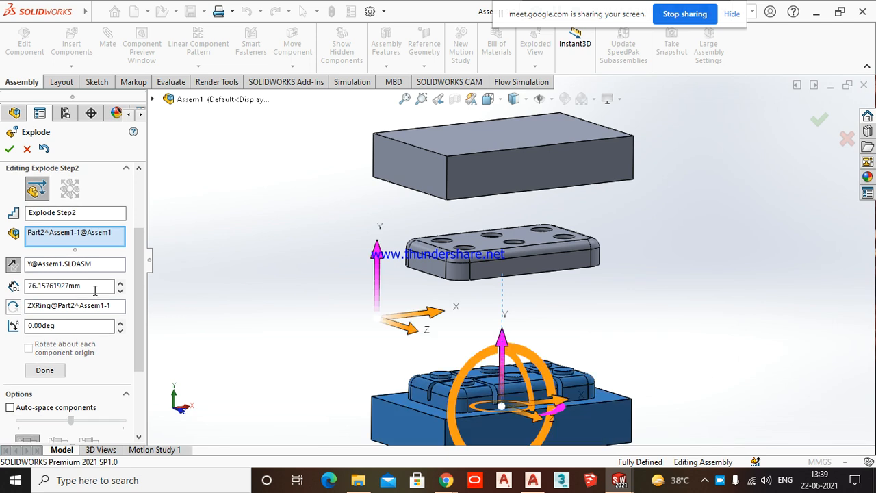
left_click(46, 369)
- Add an explode step moving the MOLD part about 39 mm downward along the Y axis, and finish the exploded view
left_click(503, 271)
left_click_drag(503, 191, 514, 269)
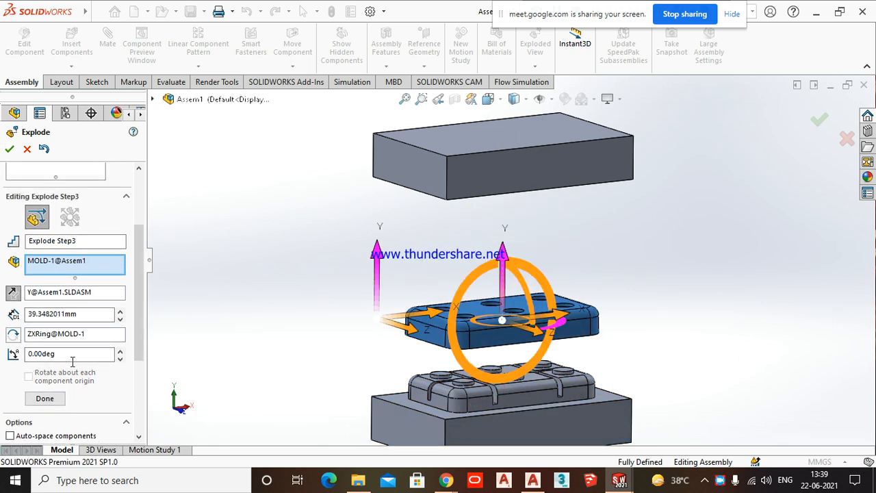
left_click(57, 401)
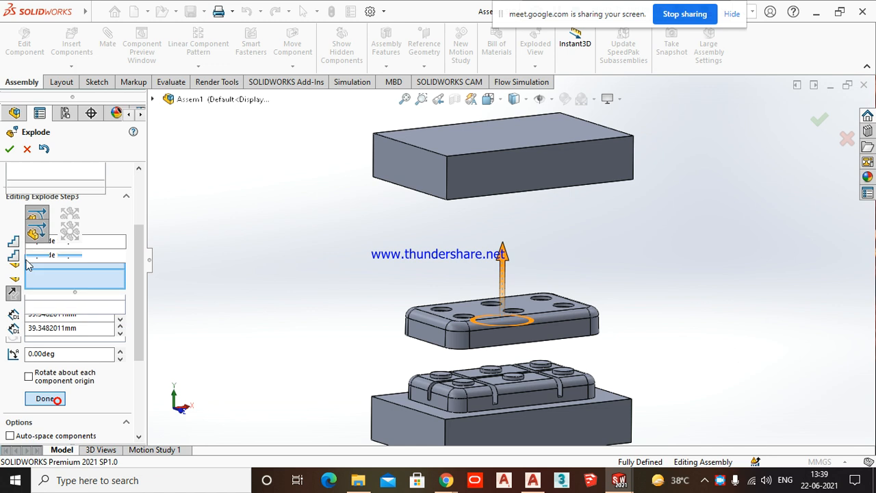
left_click(8, 149)
- Shift the exploded MOLD part slightly upward along its explode direction and clear the selection
left_click(540, 331)
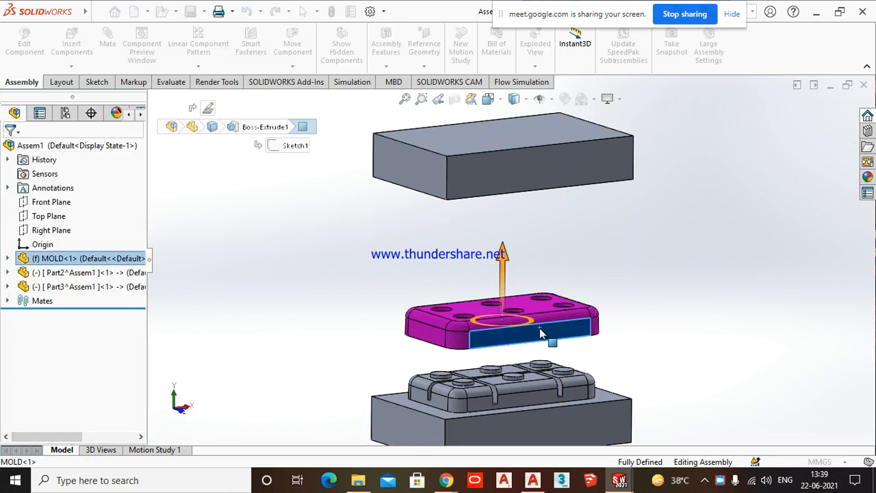
mouse_move(505, 263)
left_mouse_down()
mouse_move(503, 219)
mouse_move(510, 277)
mouse_move(512, 258)
left_mouse_up()
left_click(761, 246)
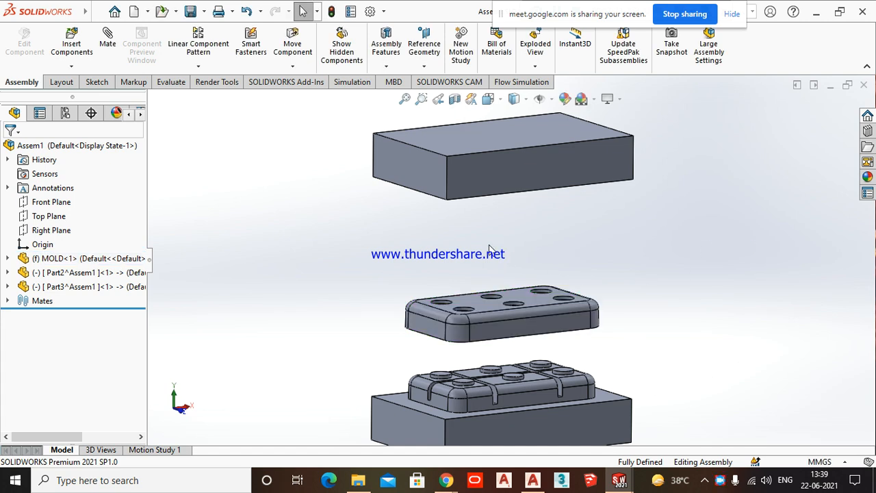
- Examine the feature lists of the upper block (Part3) and lower block (Part2), highlighting Part2's Cut-Extrude2 in the model
left_click(7, 287)
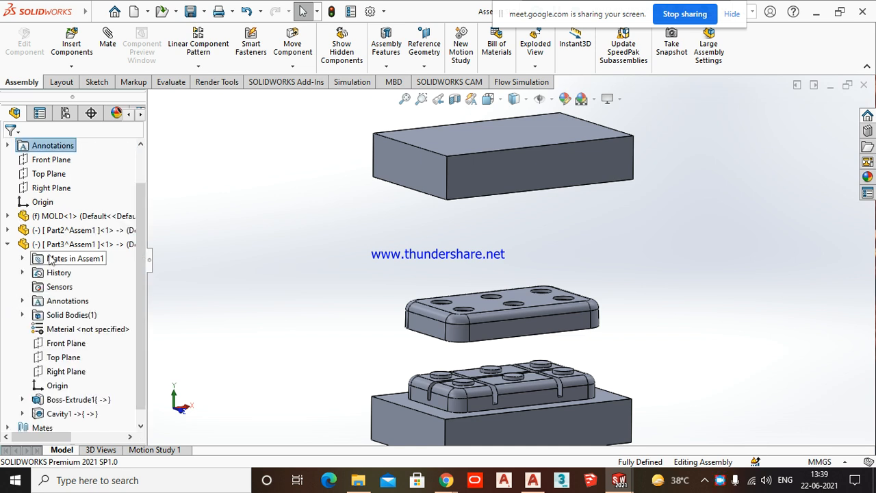
left_click(78, 244)
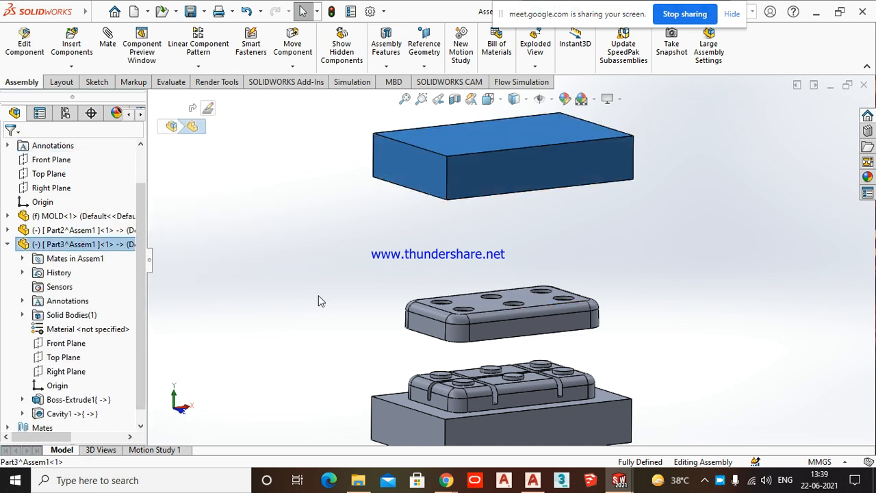
left_click(62, 230)
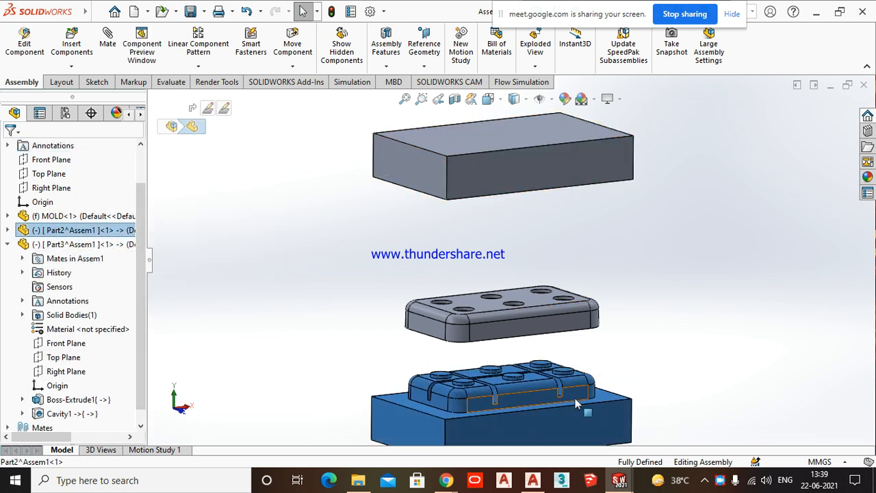
scroll(577, 404, "down", 3)
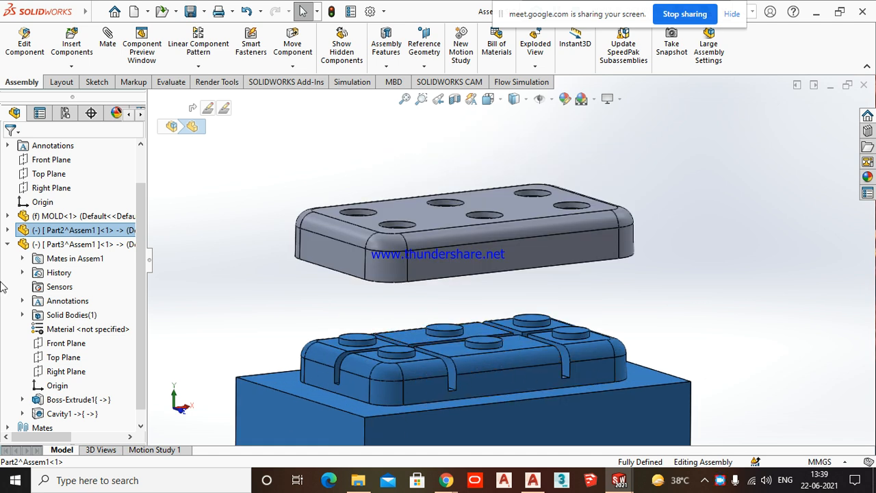
left_click(8, 230)
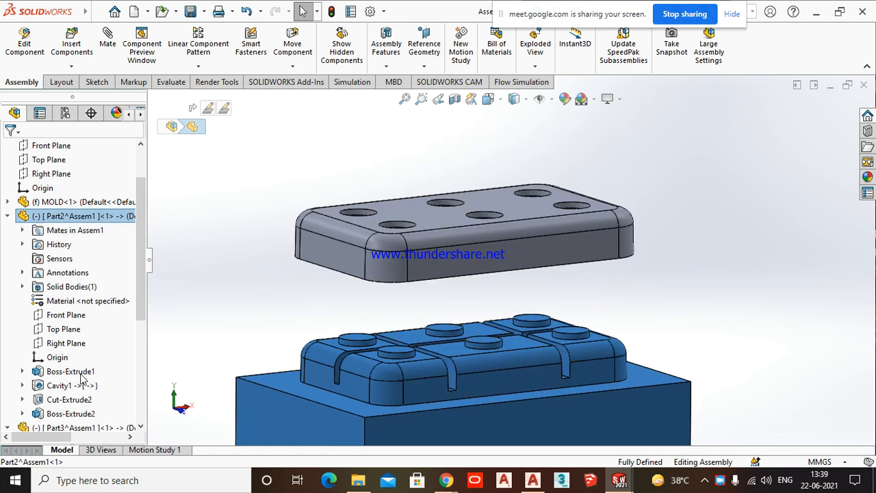
scroll(80, 378, "down", 2)
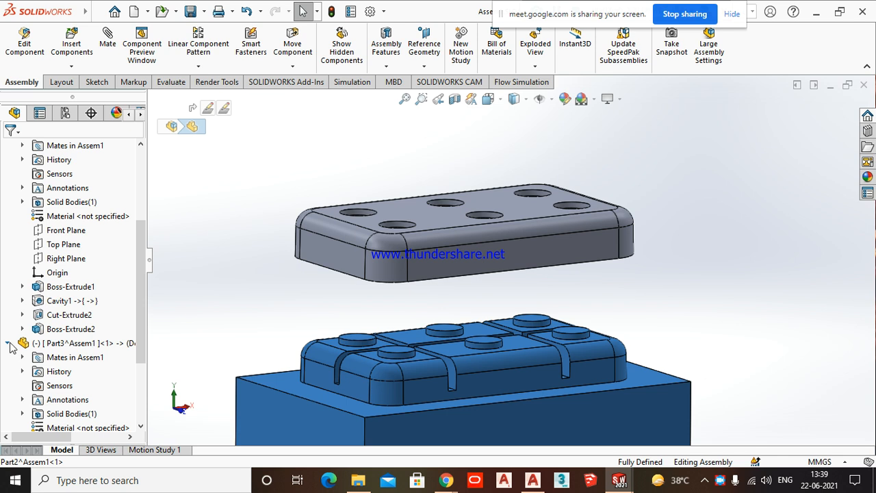
left_click(65, 316)
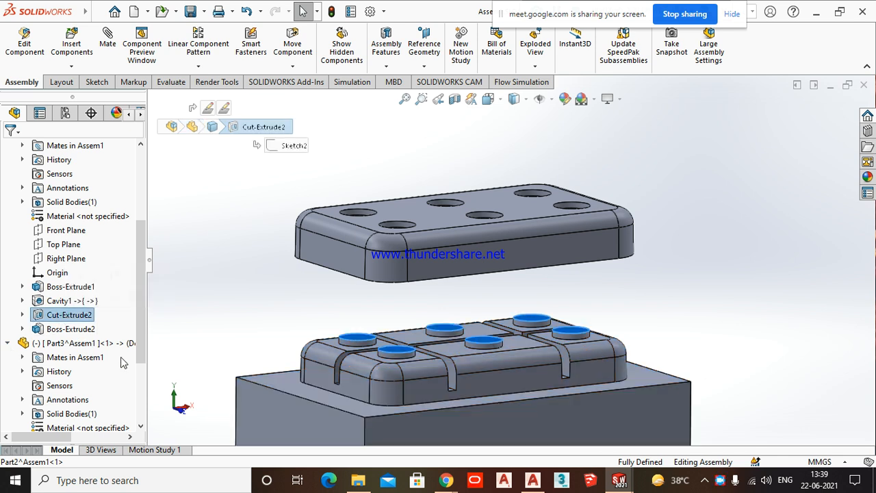
left_click(257, 344)
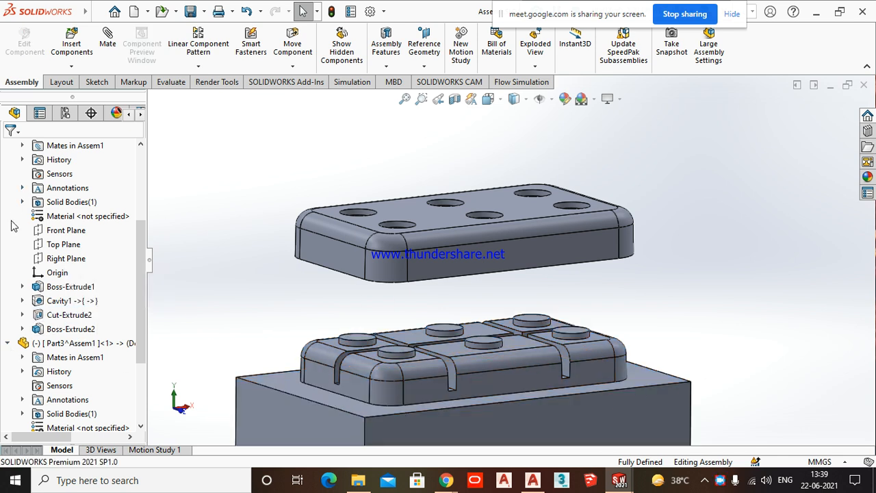
- Open Part2's Cut-Extrude2 for editing and examine its Through All preview and sketch outline over the block's cavity
left_click(22, 315)
left_click(55, 315)
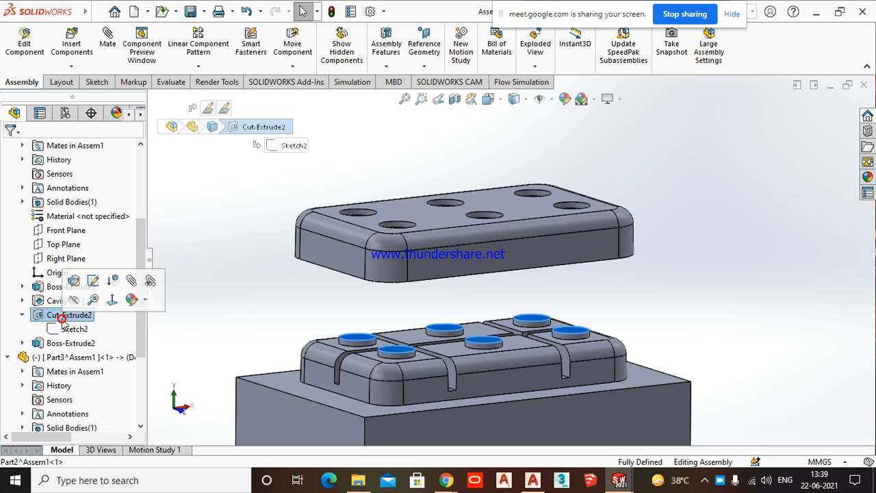
left_click(73, 282)
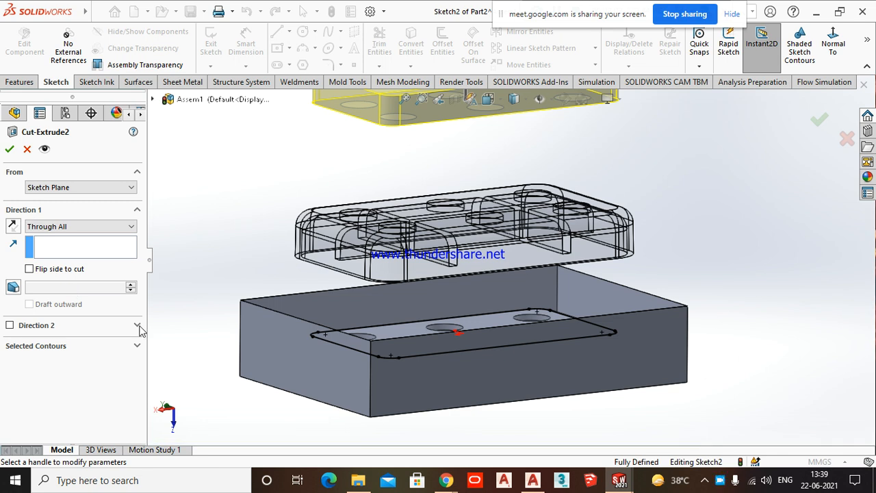
scroll(386, 351, "up", 2)
scroll(460, 404, "down", 5)
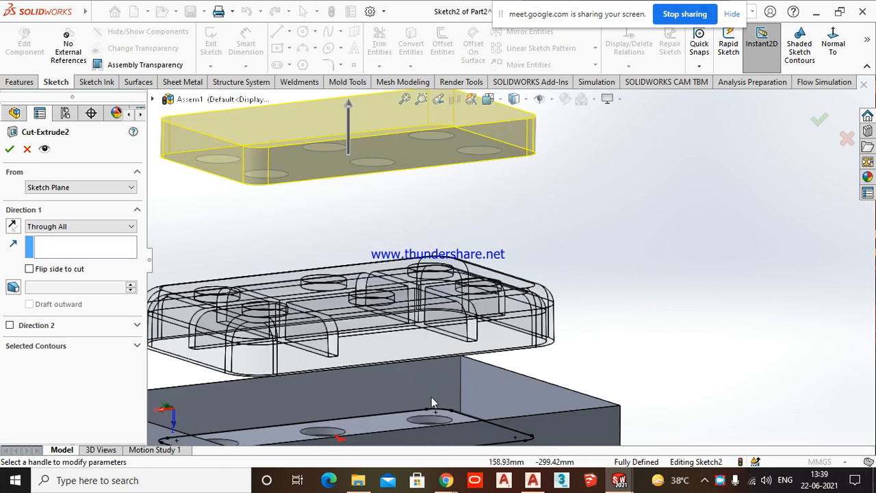
scroll(474, 377, "up", 3)
scroll(405, 367, "down", 3)
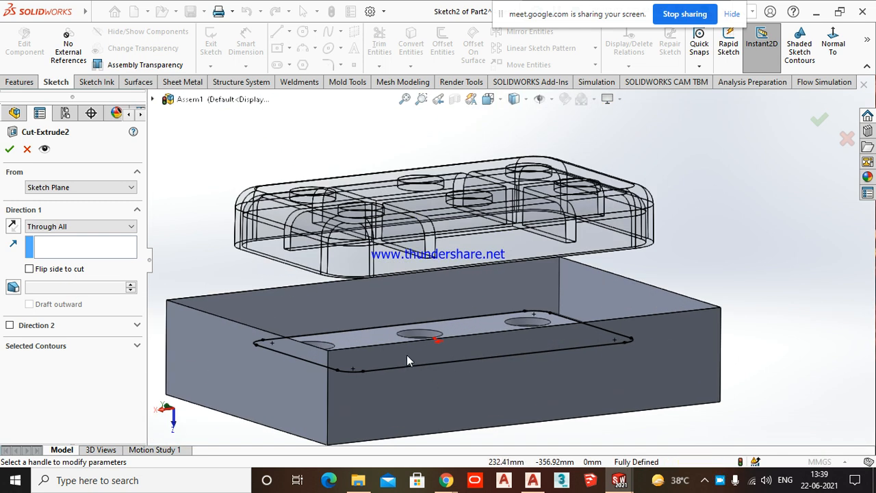
middle_click_drag(745, 233, 744, 233)
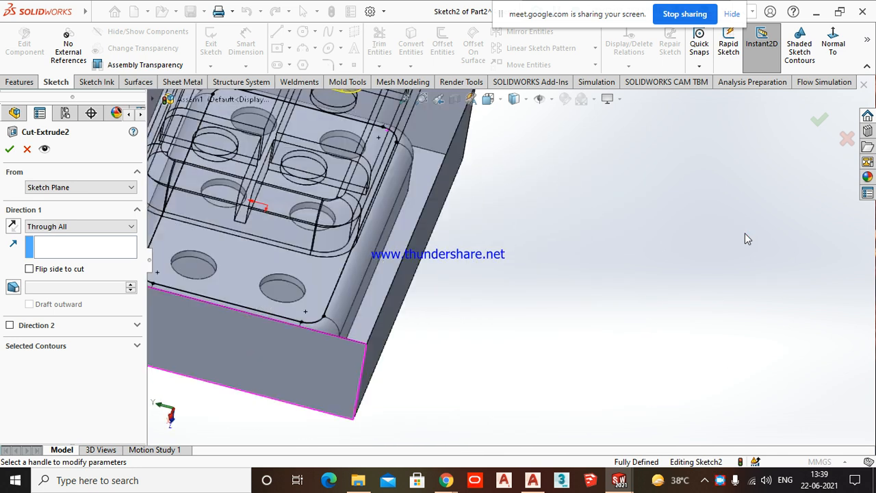
key("Up")
key("Up")
key("Down")
key("Down")
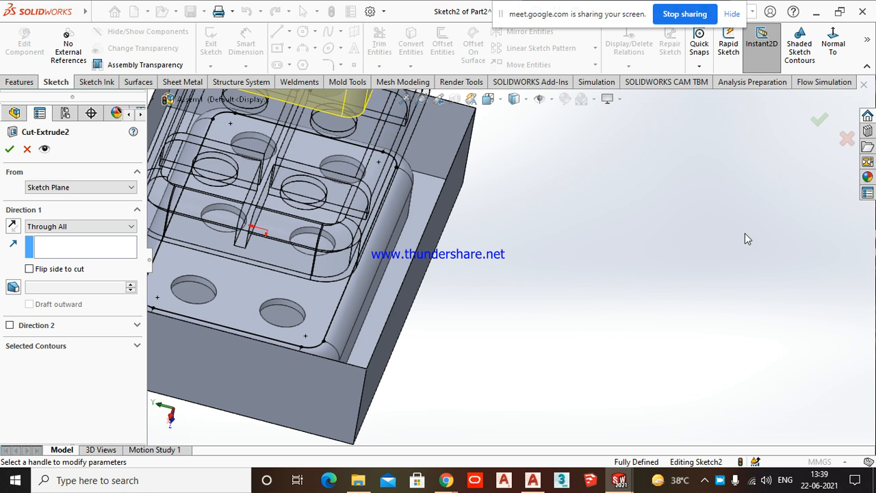
scroll(371, 294, "up", 5)
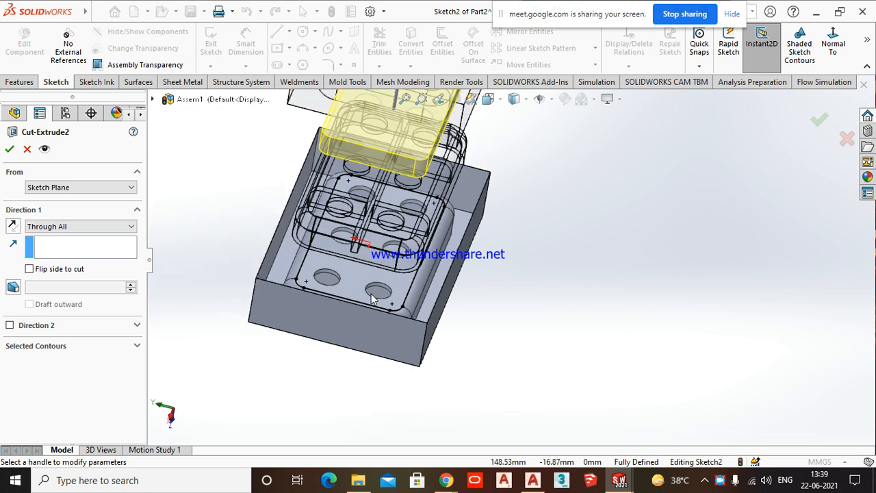
scroll(381, 287, "down", 5)
scroll(479, 266, "up", 4)
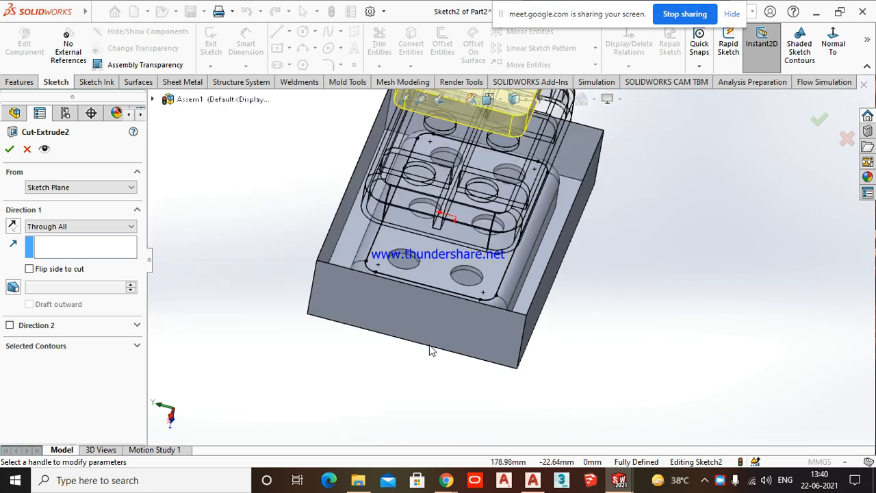
- Examine the Cut-Extrude2 outline and the cavity's round recesses from another angle, and close the feature's editing
middle_click_drag(574, 266, 671, 326)
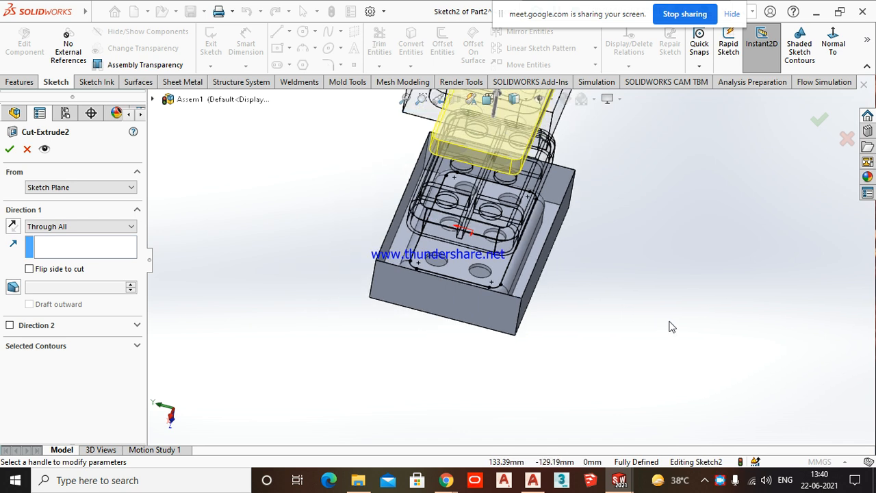
key("Left")
key("Left")
key("Left")
key("Left")
key("Left")
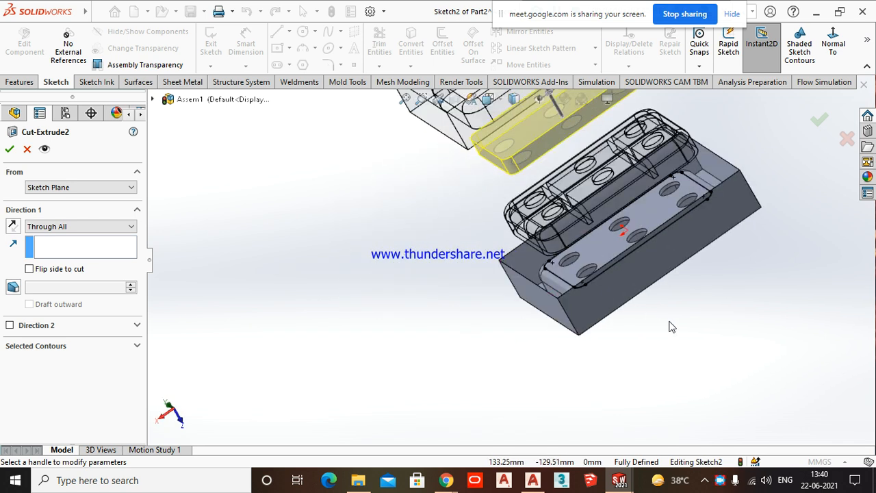
scroll(626, 244, "down", 5)
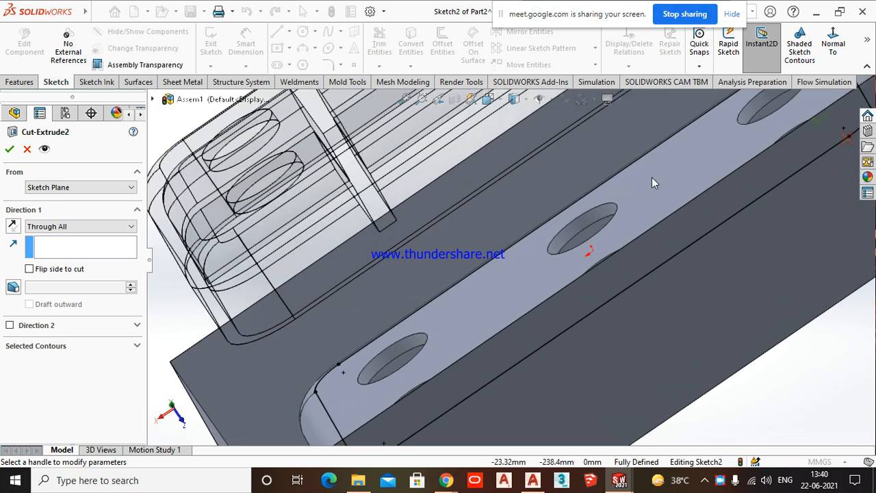
scroll(567, 266, "up", 3)
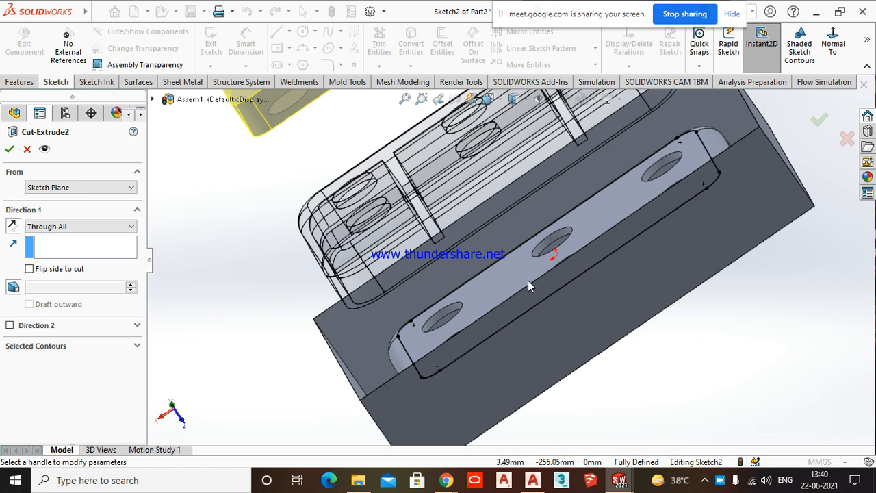
key("Return")
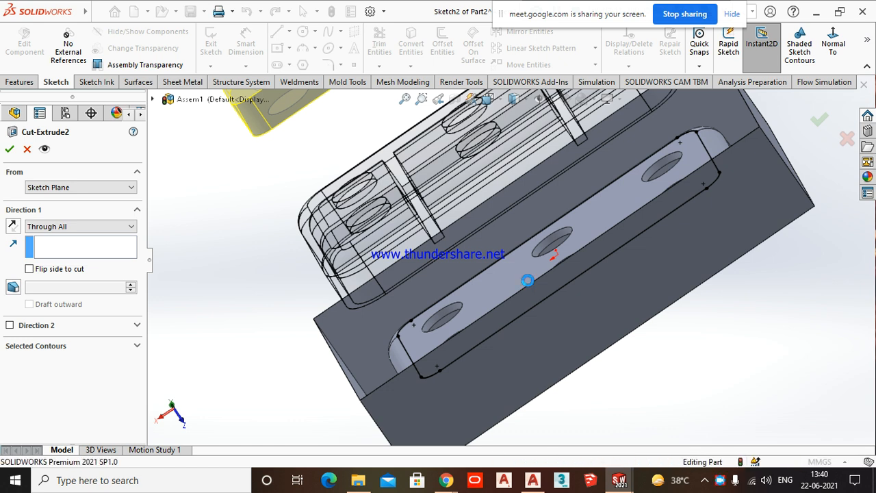
- Finish editing Part2 in place and return to the whole mold assembly
scroll(528, 280, "up", 5)
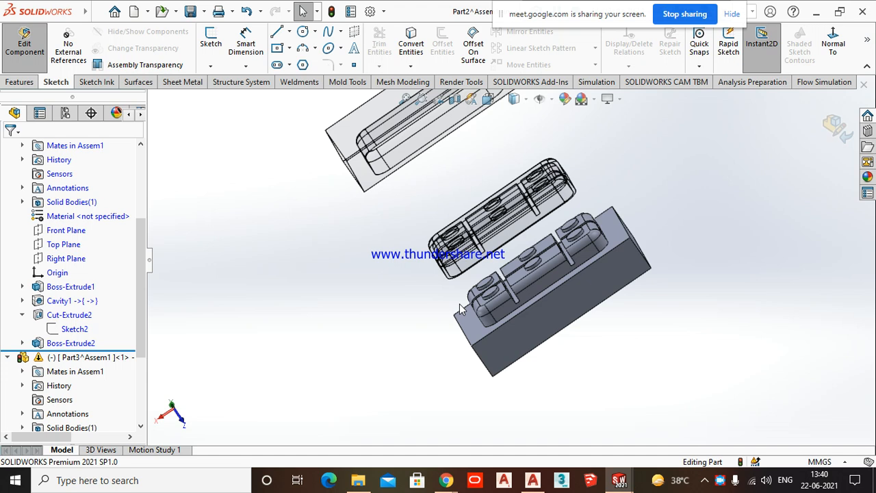
left_click(833, 130)
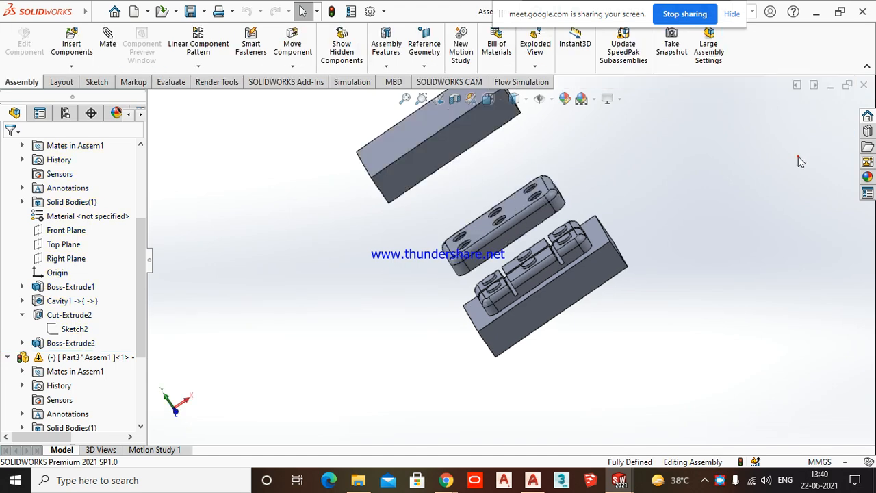
- Look through the files of the MOLD folder as thumbnails for a part to open
left_click(175, 12)
left_click(184, 31)
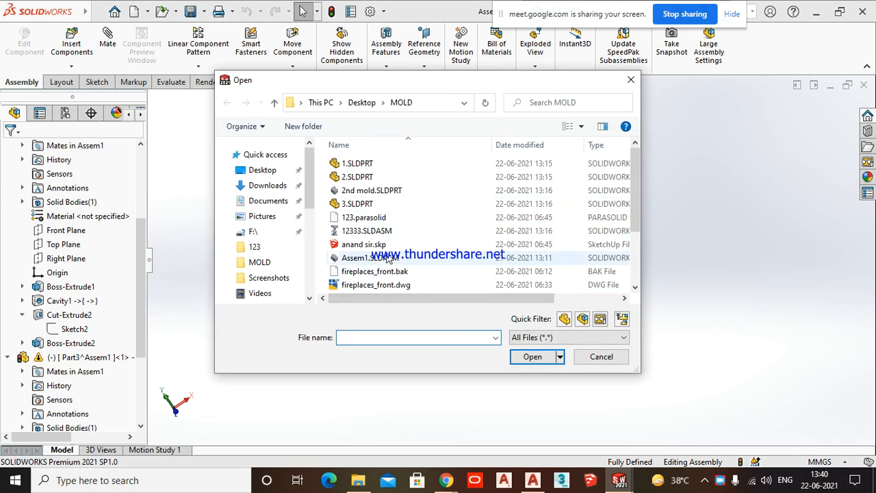
scroll(387, 258, "up", 4, "ctrl")
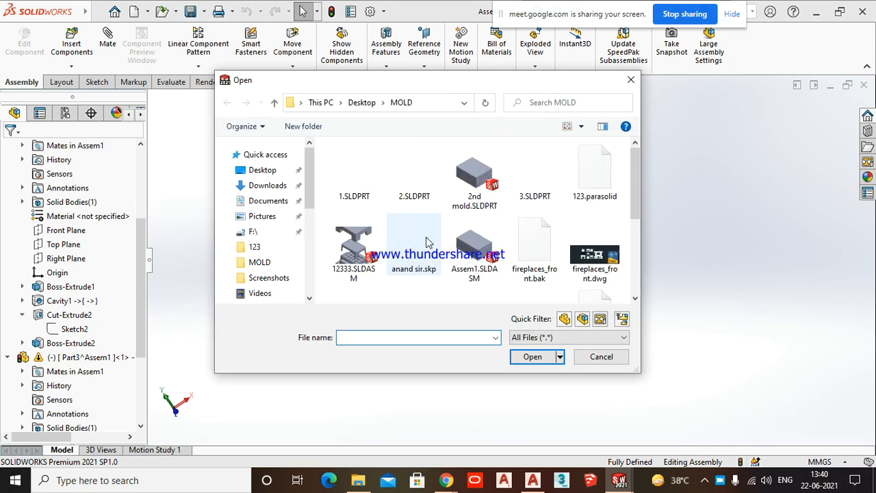
scroll(527, 188, "down", 1)
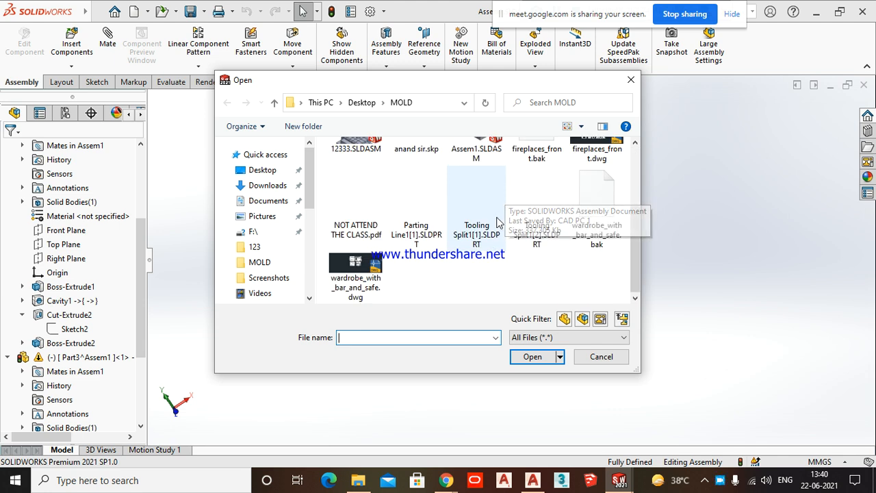
scroll(432, 249, "up", 1)
scroll(431, 249, "down", 2)
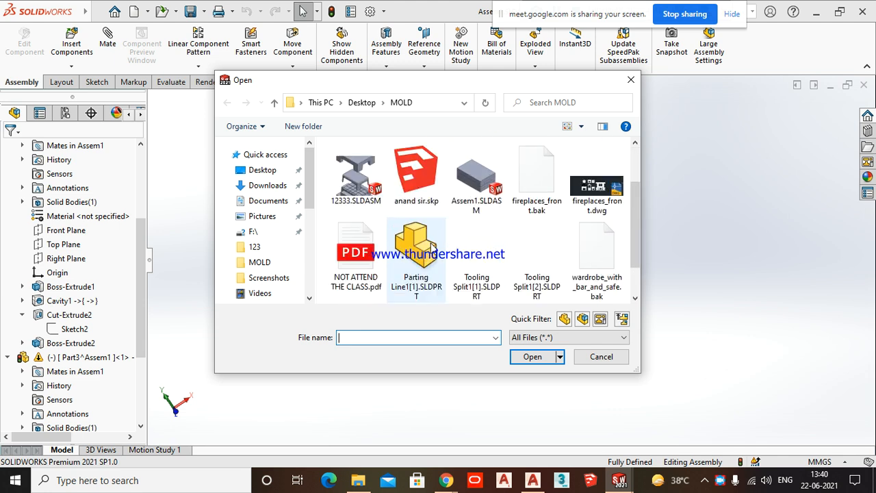
- Open the part 122223.SLDPRT from the 123 folder on the Desktop
left_click(362, 102)
double_click(356, 176)
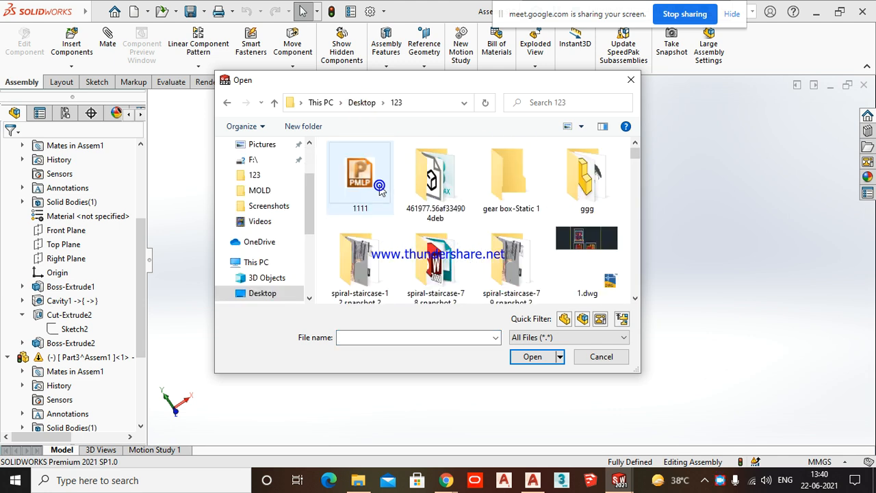
scroll(472, 239, "down", 6)
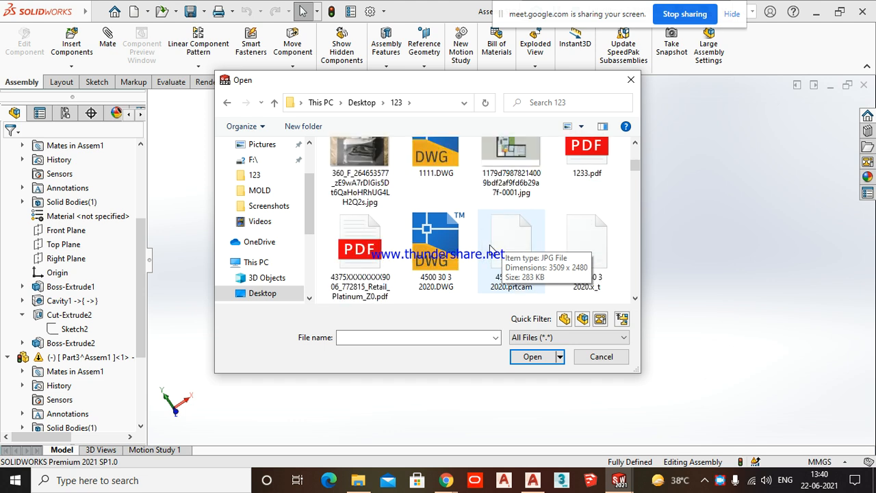
scroll(487, 246, "down", 2)
scroll(468, 244, "up", 5)
scroll(452, 241, "down", 3)
scroll(449, 240, "up", 1)
left_click(427, 196)
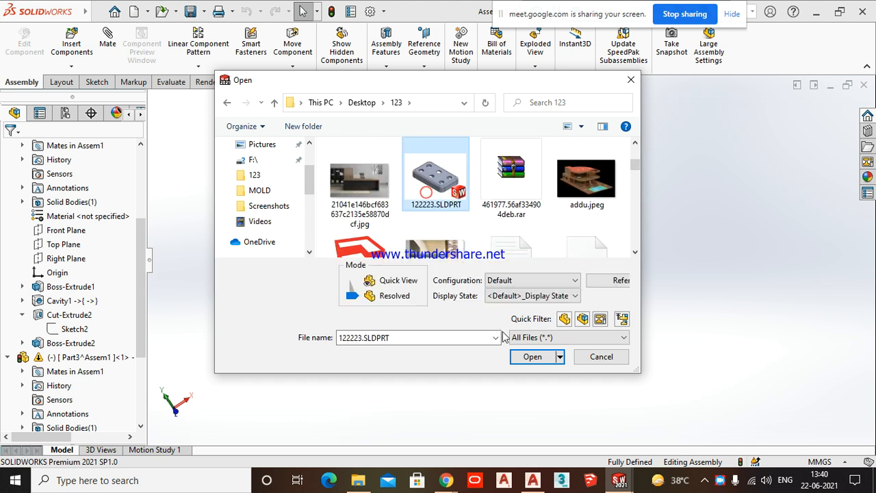
left_click(532, 357)
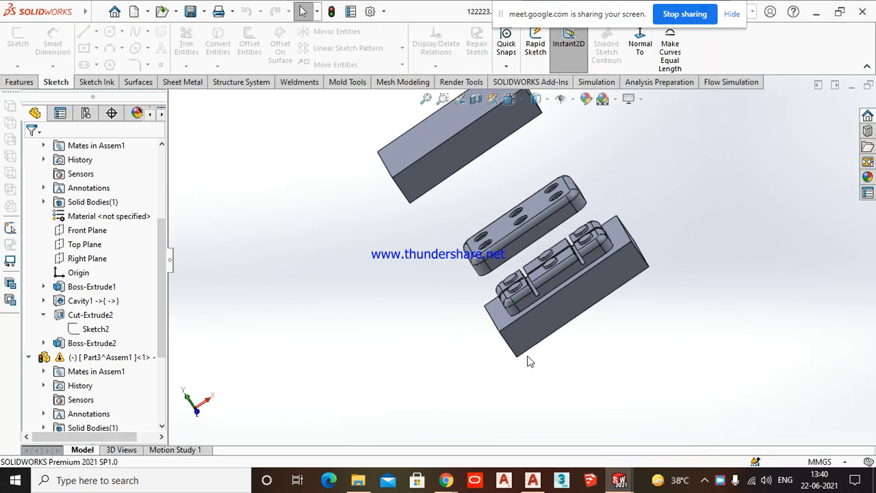
scroll(528, 362, "up", 1)
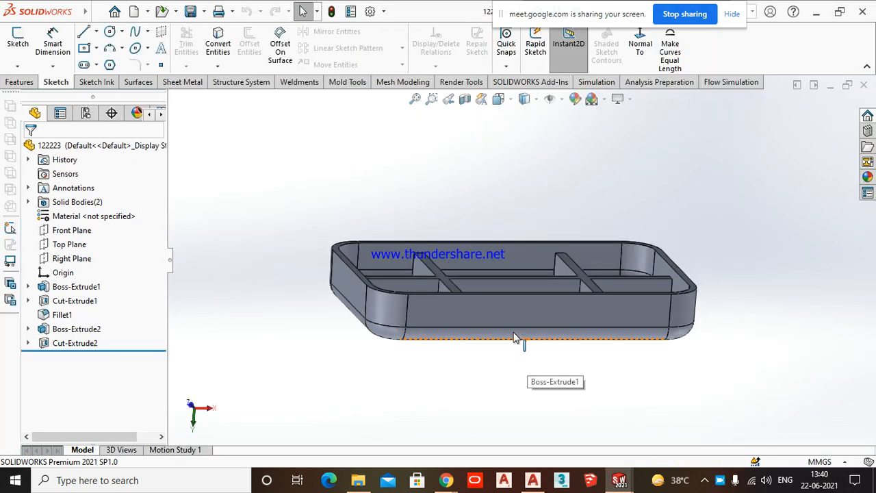
- Close the Assem1 assembly and the empty Part5, keeping only part 122223 open
mouse_move(619, 480)
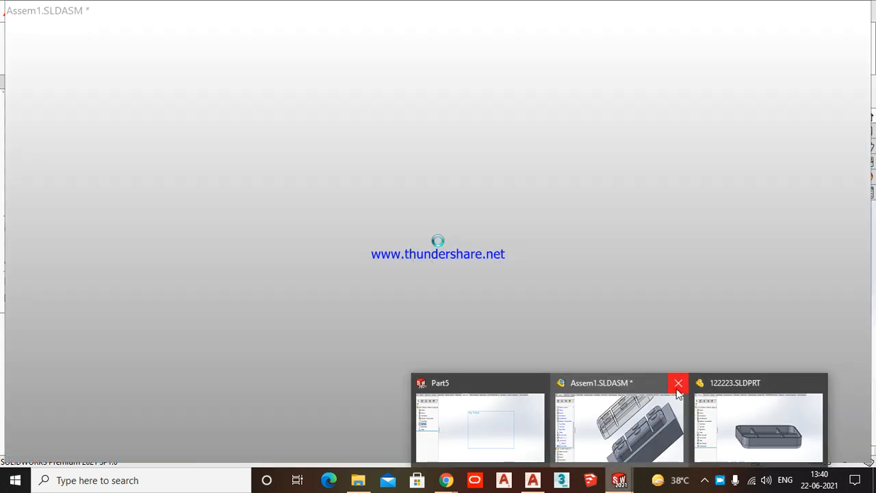
left_click(678, 383)
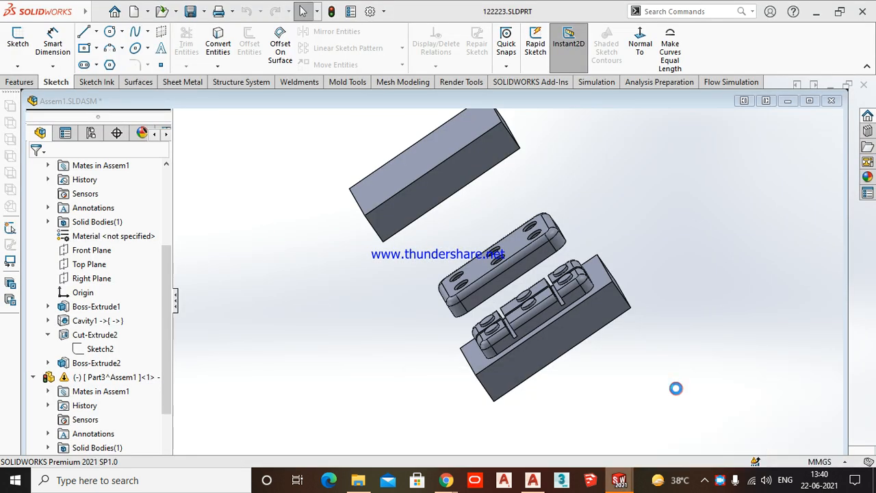
left_click(431, 251)
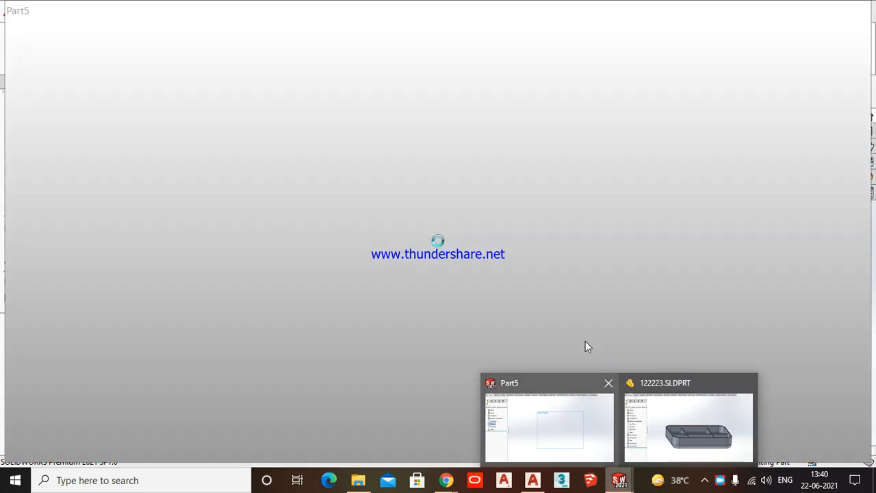
left_click(590, 305)
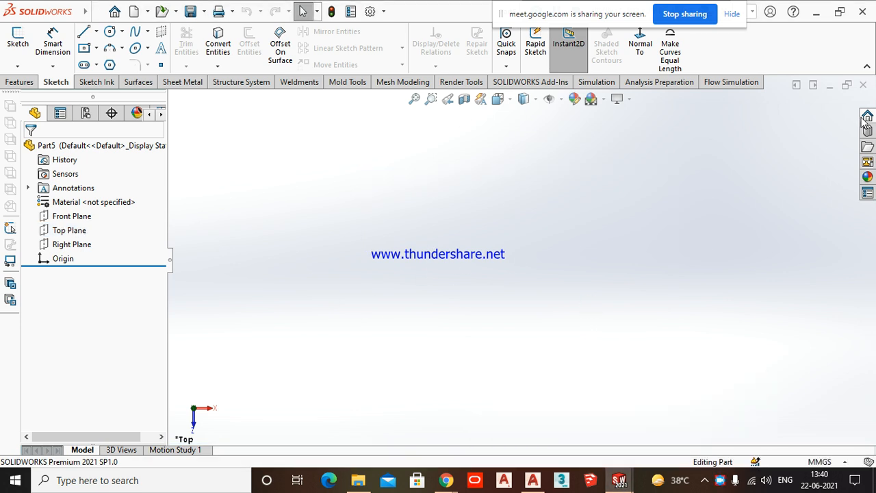
left_click(863, 86)
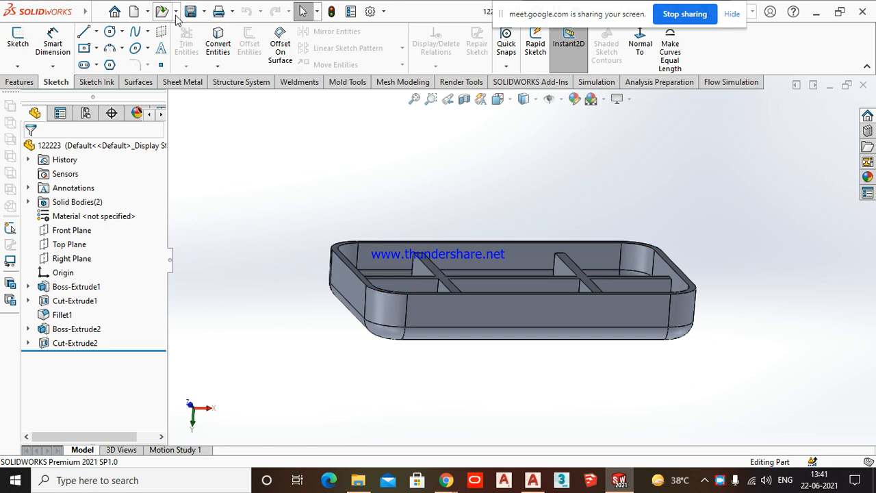
- Make a new assembly from part 122223 and place the part in it
left_click(146, 12)
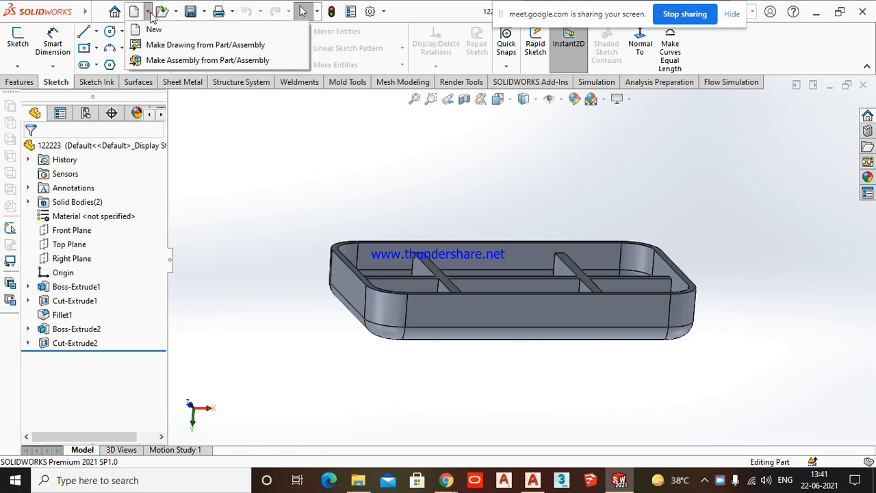
left_click(168, 61)
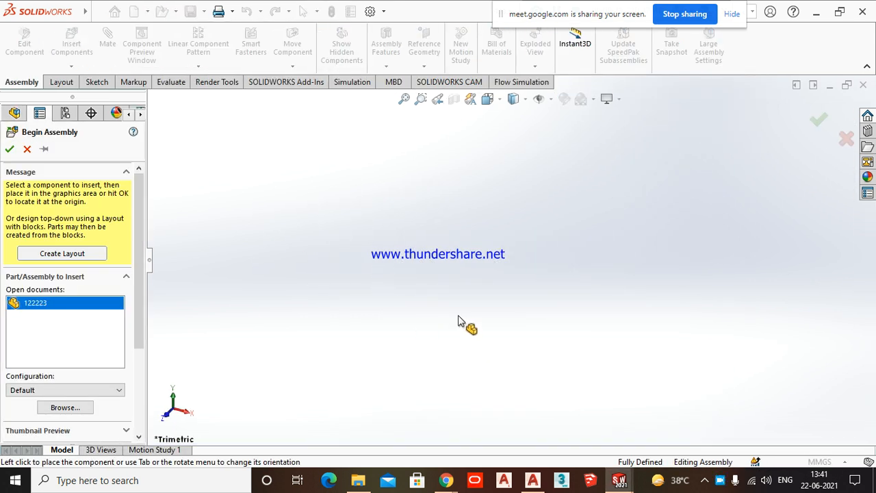
left_click(561, 262)
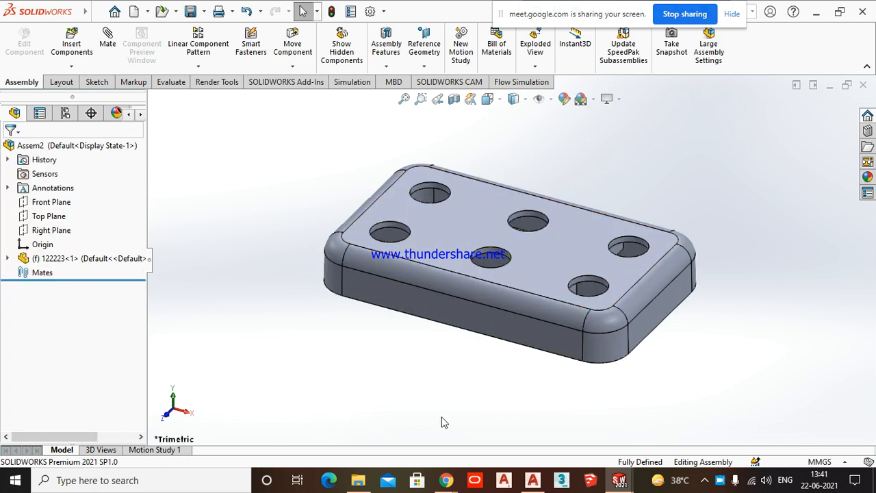
- Examine the part's perforated outer face, its side and the ribbed interior on the underside
scroll(618, 297, "down", 2)
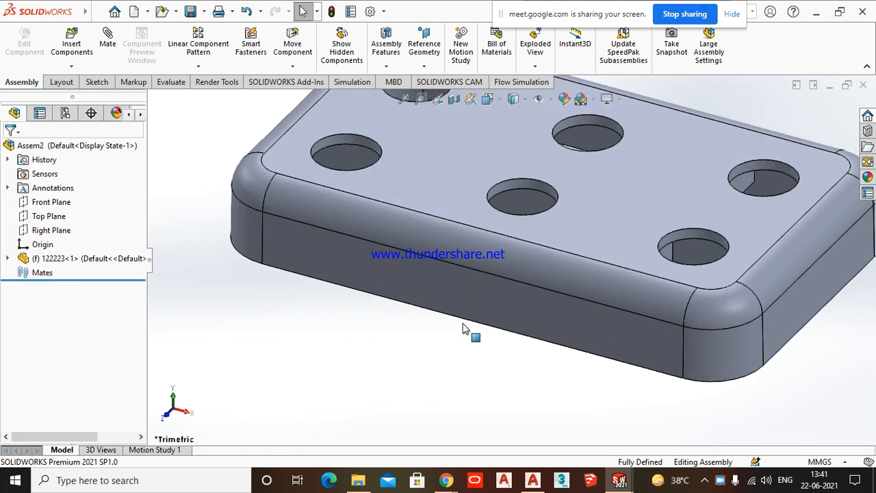
scroll(465, 326, "up", 5)
key("Up")
key("Up")
key("Up")
key("Up")
key("Up")
key("Up")
key("Up")
key("Up")
key("Up")
key("Up")
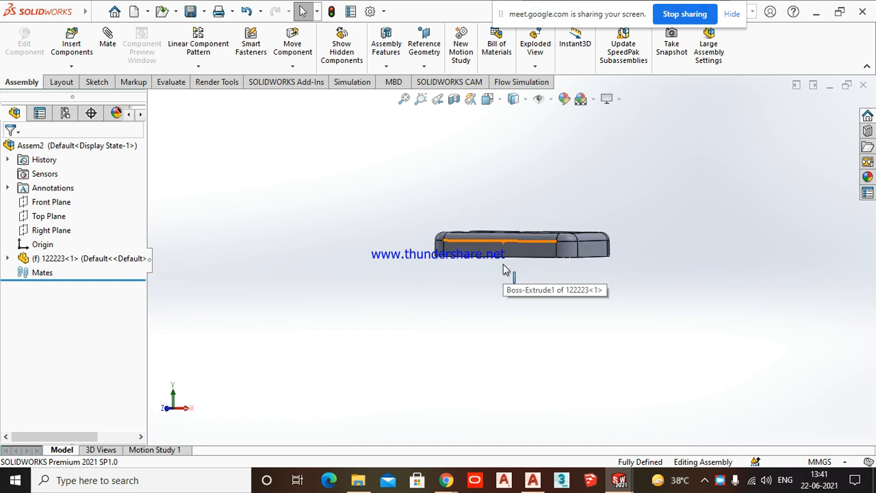
scroll(529, 189, "down", 6)
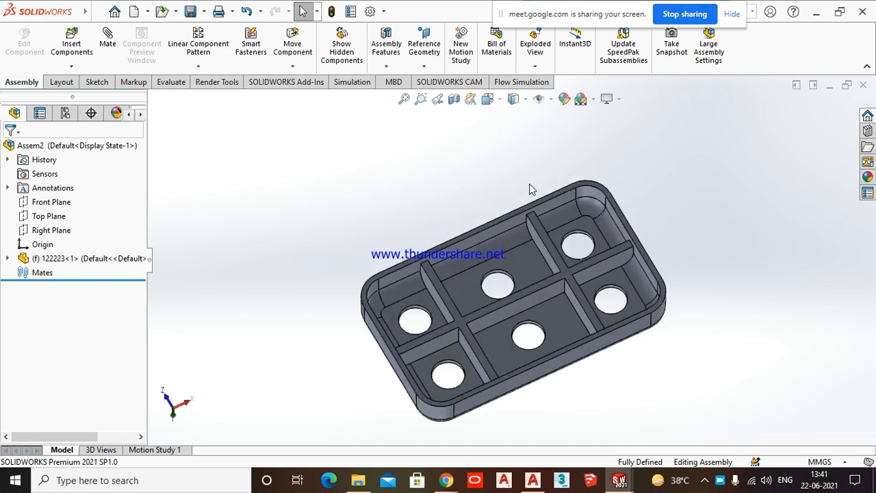
scroll(507, 250, "up", 5)
scroll(520, 288, "down", 4)
scroll(552, 289, "up", 5)
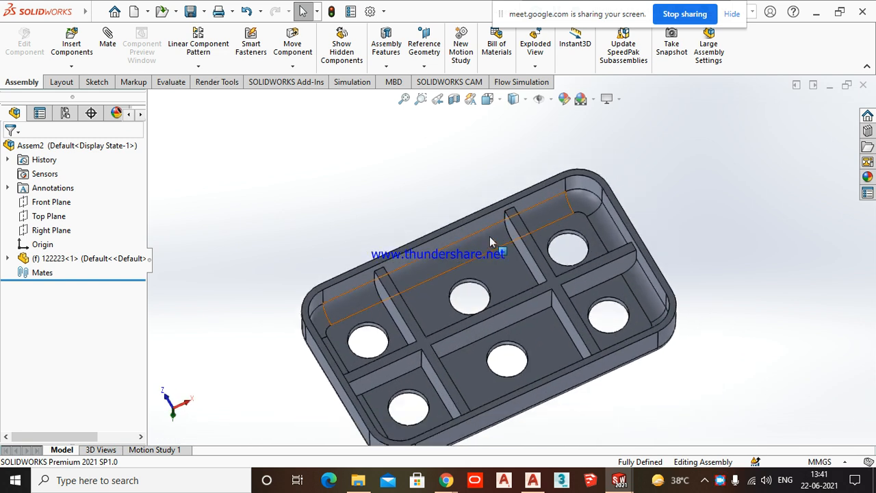
scroll(534, 264, "down", 8)
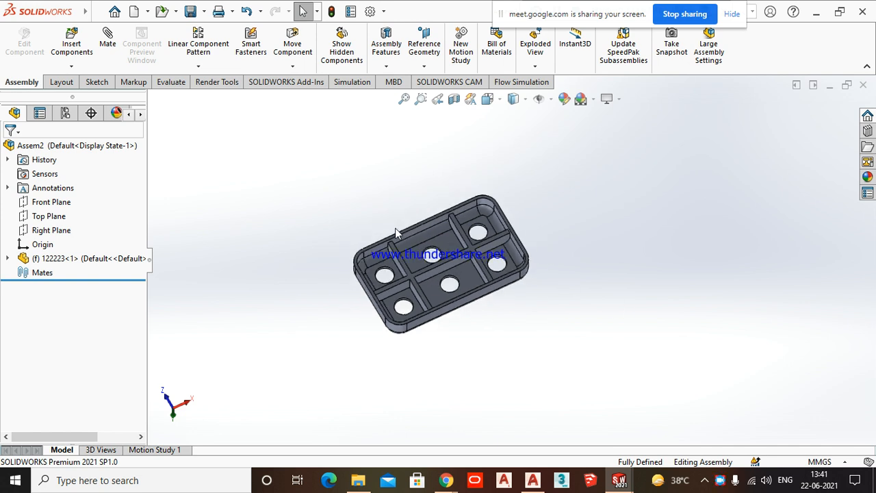
left_click(522, 259)
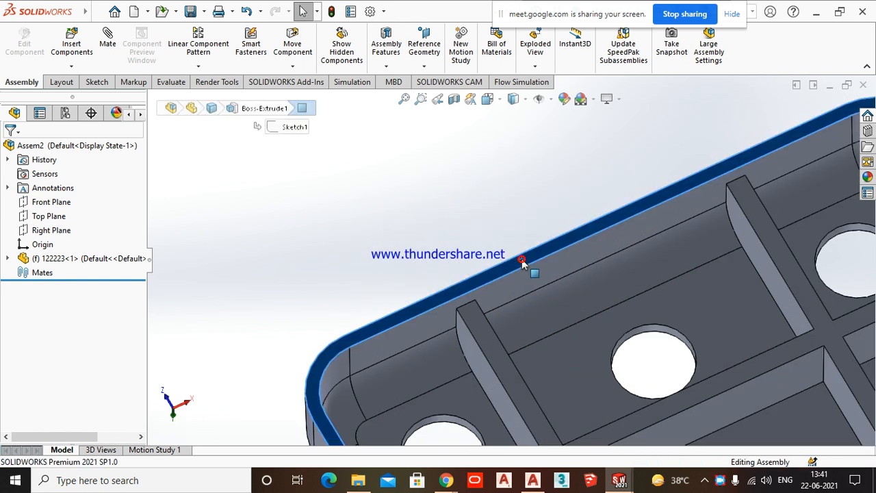
left_click(94, 82)
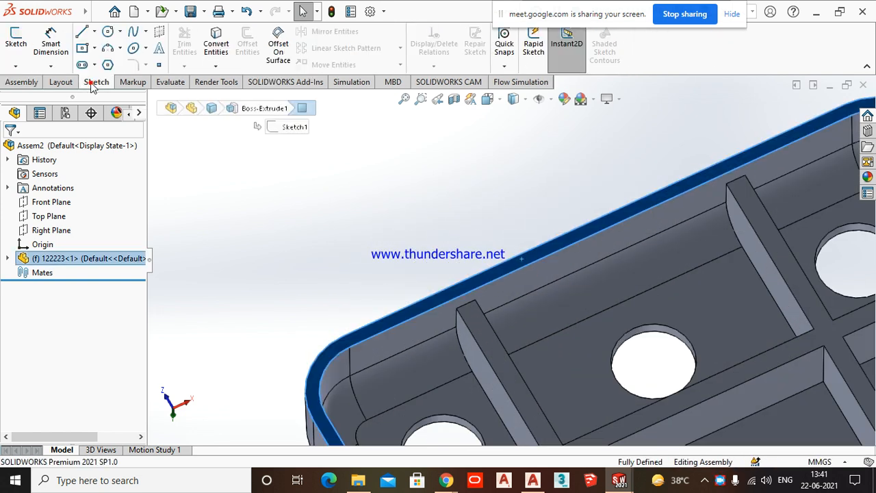
left_click(16, 46)
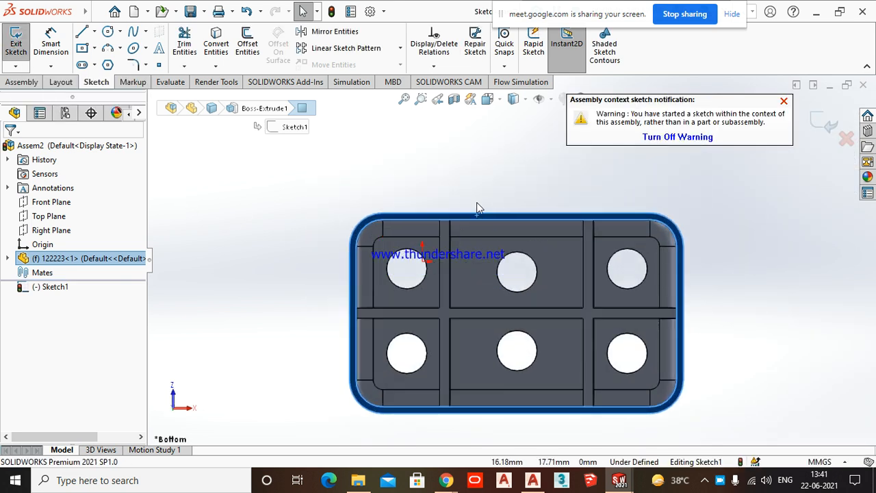
left_click(829, 123)
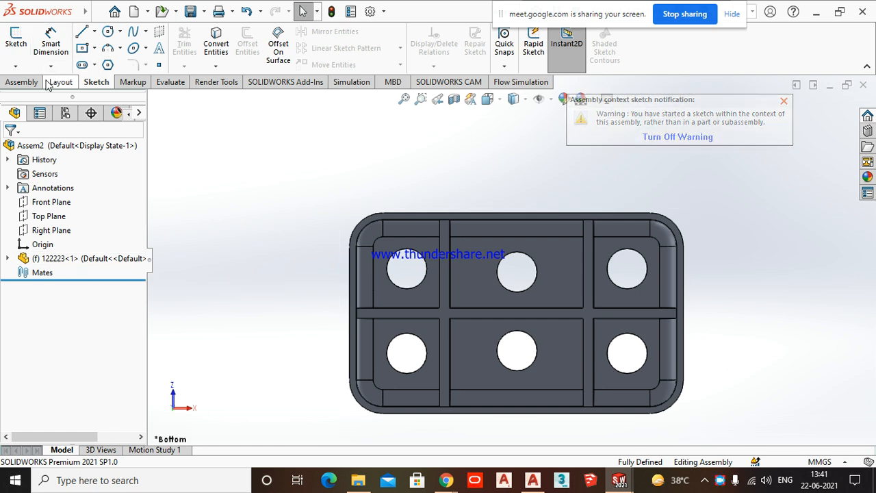
- Insert a new part into the assembly, positioned on the rim face of the ribbed underside
left_click(22, 82)
left_click(76, 67)
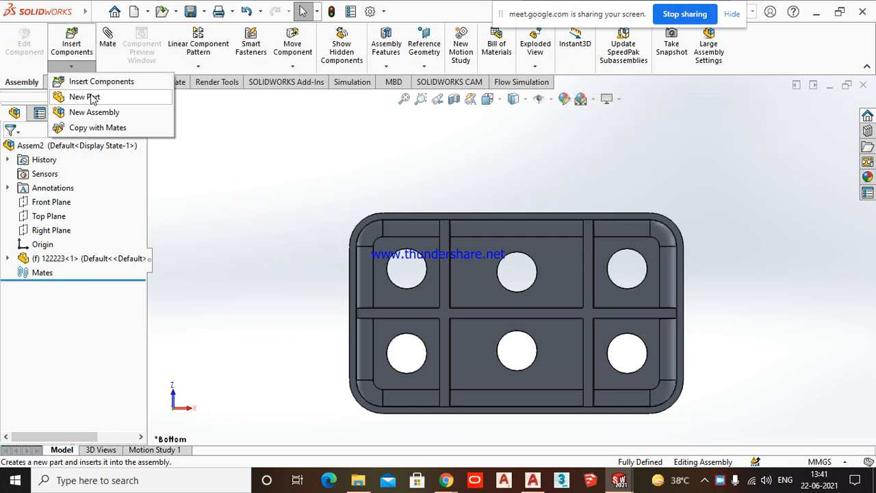
left_click(84, 96)
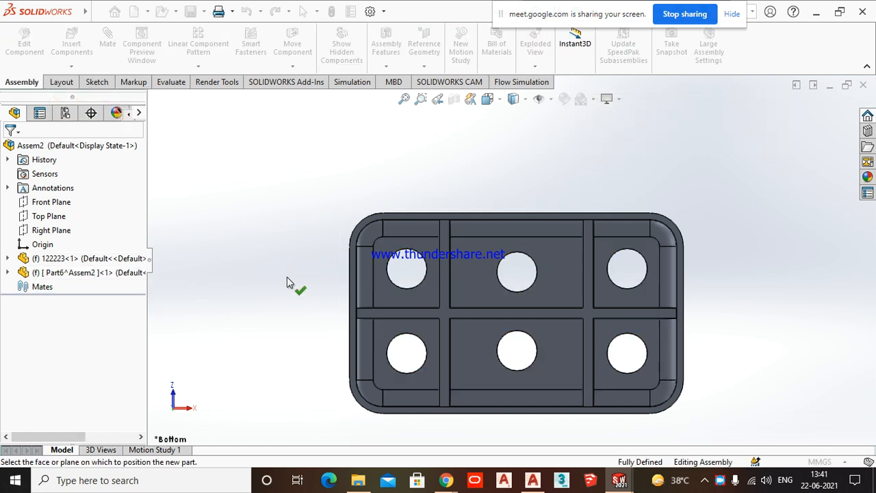
scroll(459, 217, "down", 3)
left_click(516, 239)
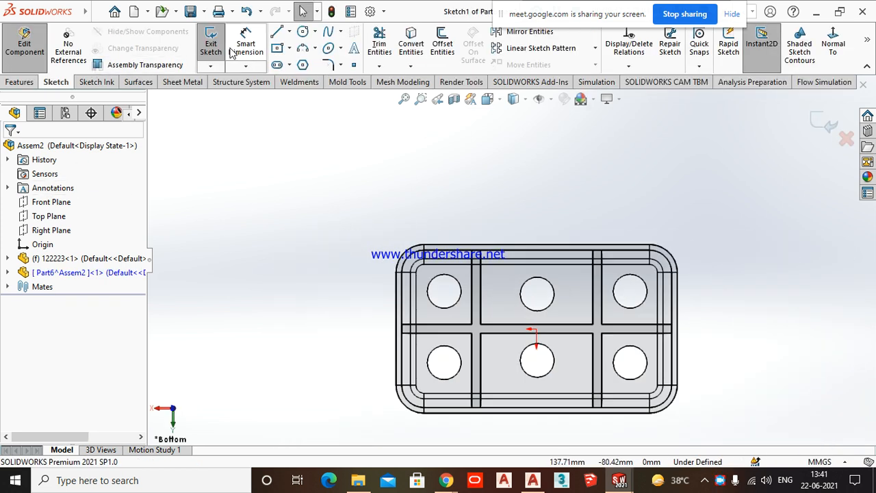
- Sketch a center rectangle from the origin enclosing the part's outline and set its horizontal side to 120 mm
left_click(536, 329)
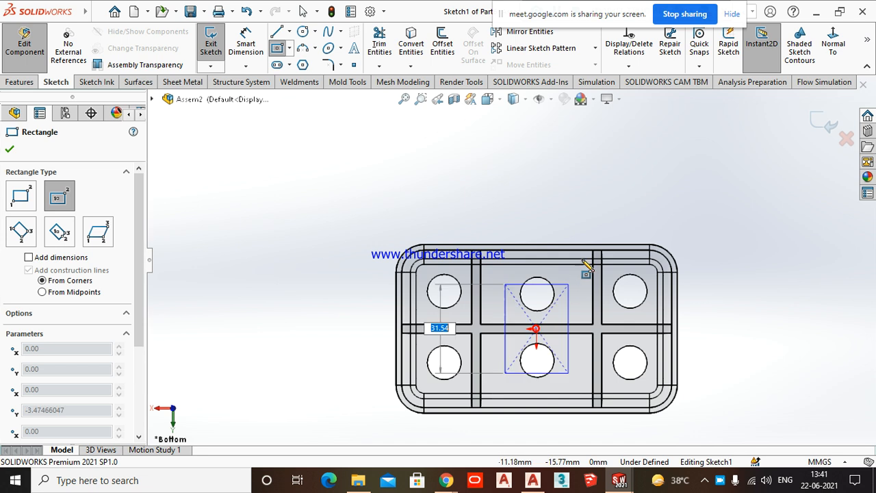
left_click(709, 199)
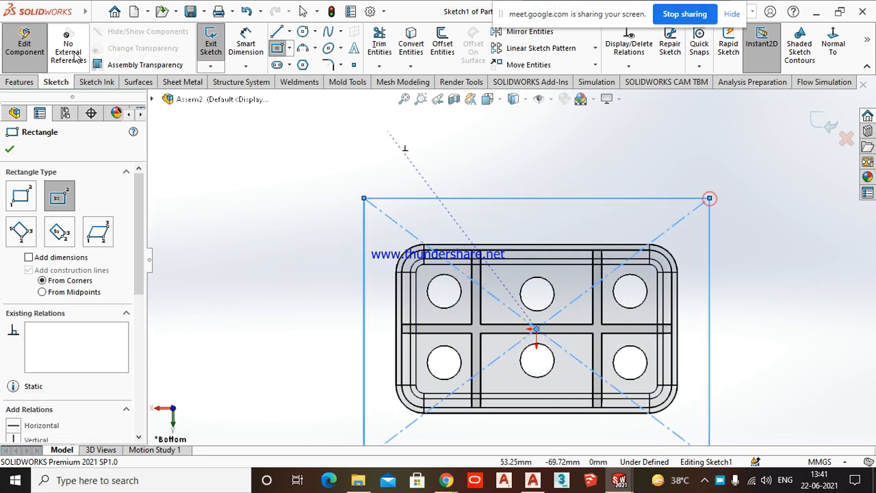
left_click(246, 44)
left_click(522, 199)
left_click(527, 159)
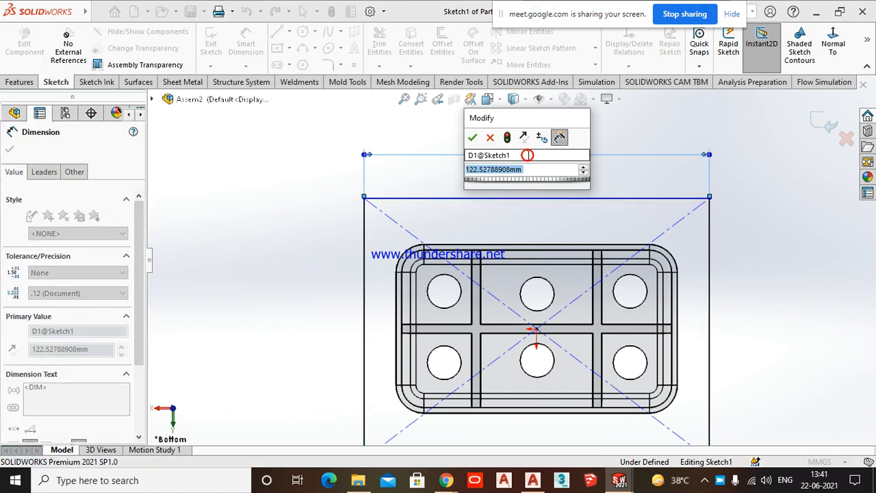
type("120")
key("Return")
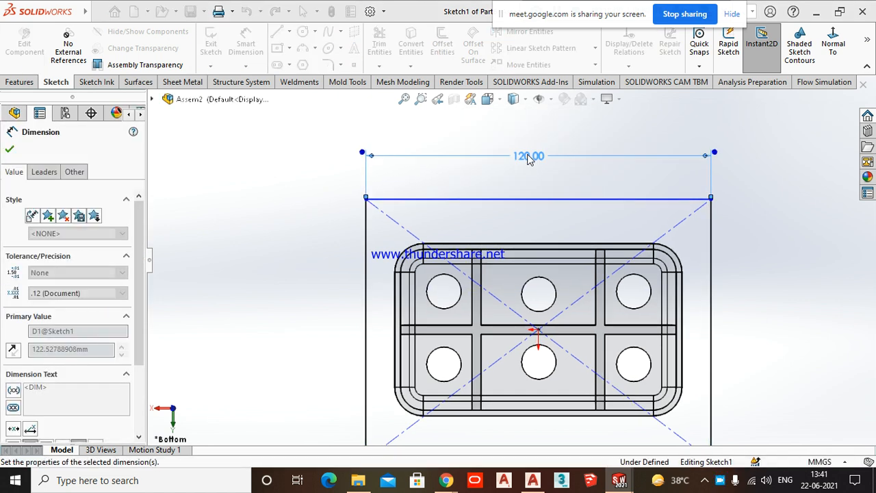
- Dimension the rectangle's vertical side and set it to 80 mm
left_click(712, 291)
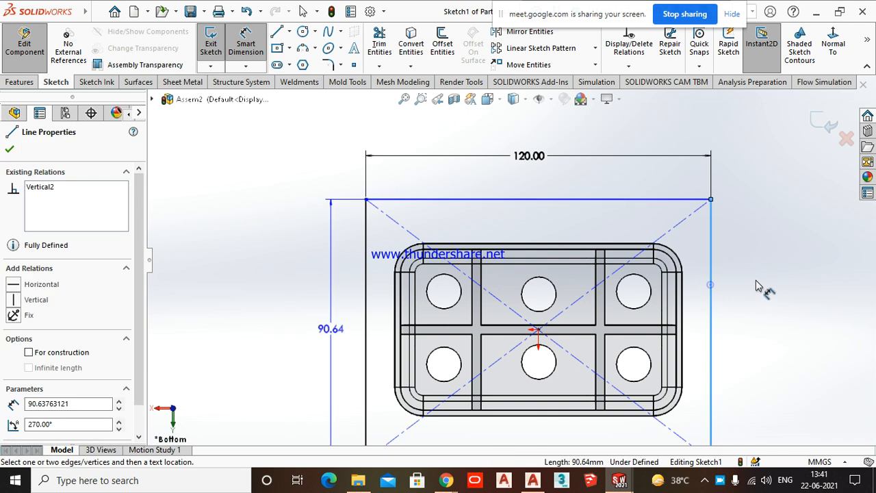
left_click(757, 283)
type("80")
key("Return")
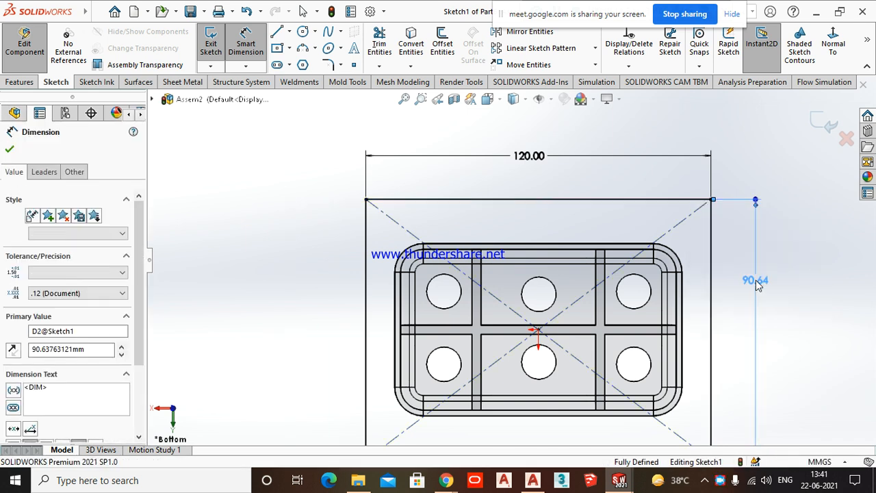
left_click(831, 318)
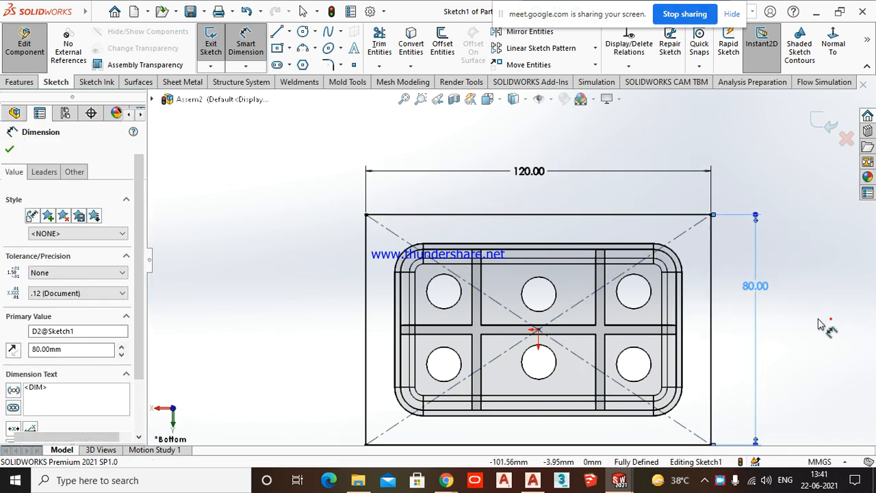
- Extrude the rectangle 25 mm blind in the reversed direction so the block encloses the part
left_click(20, 81)
left_click(219, 45)
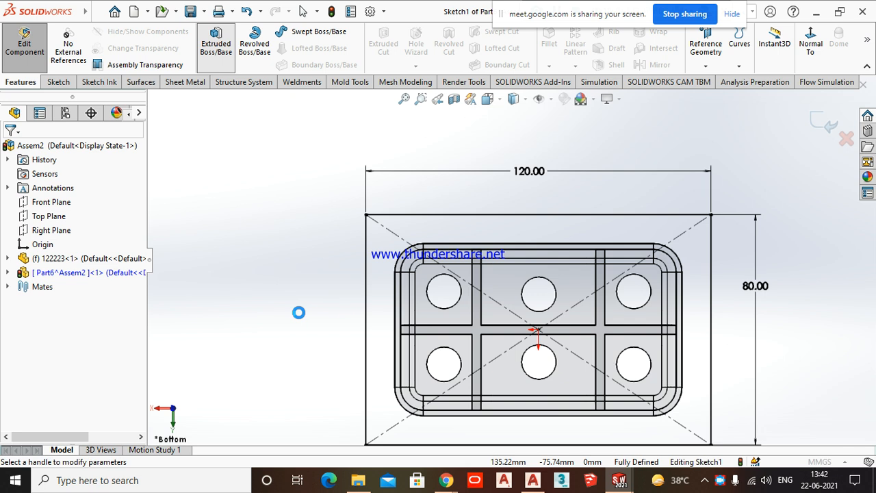
left_click(217, 244)
key("Up")
key("Up")
key("Up")
key("Up")
key("Up")
key("Up")
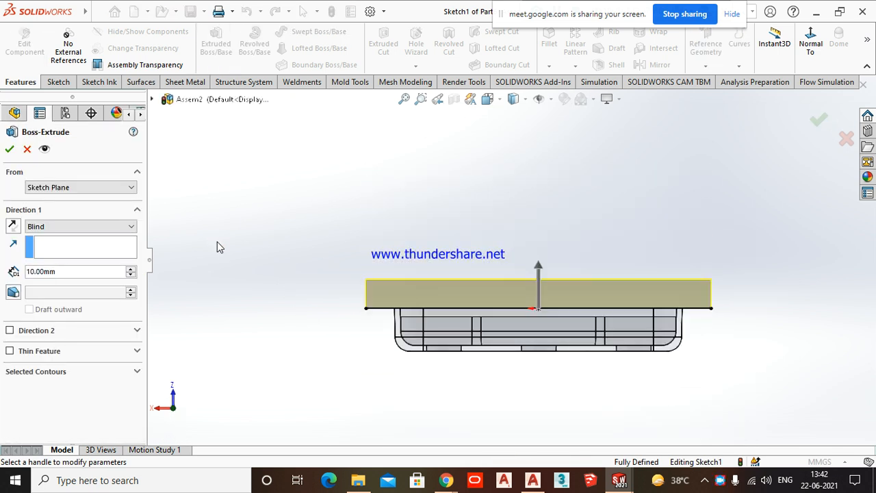
left_click(14, 226)
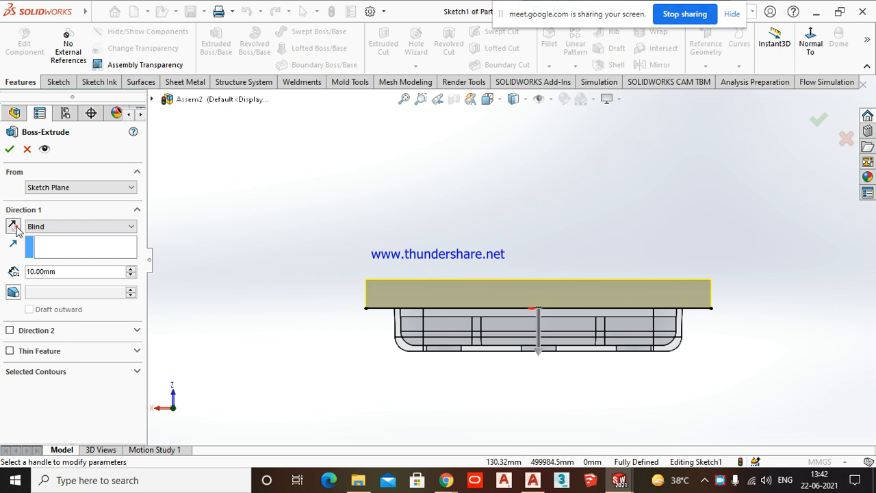
left_click_drag(544, 356, 540, 394)
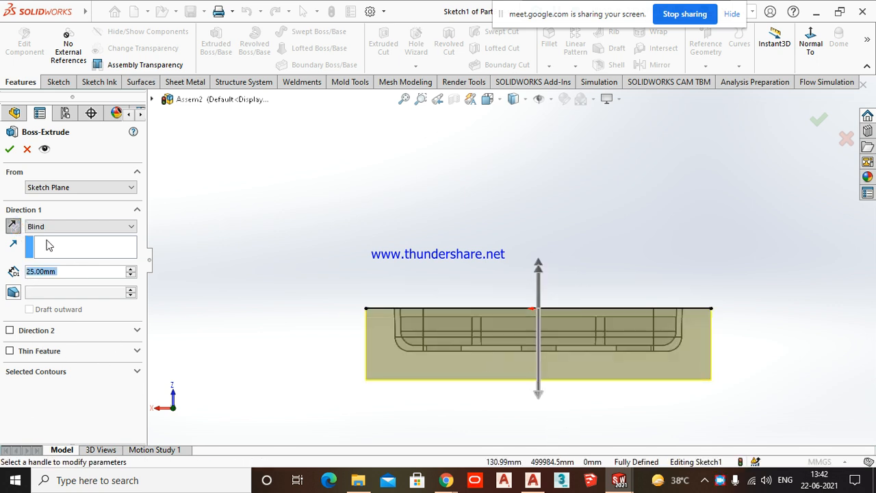
key("Return")
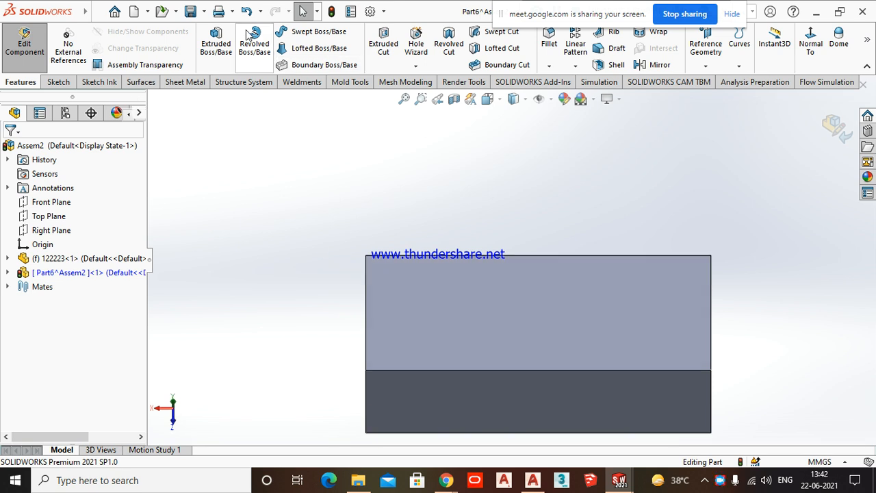
- Create a Cavity in the block from component 122223 with 0% uniform scaling about the component origins
left_click(92, 14)
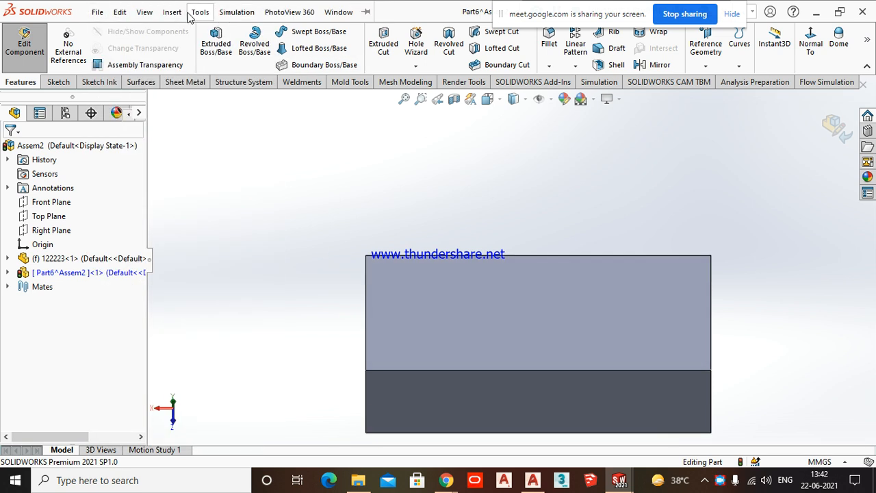
mouse_move(178, 14)
mouse_move(236, 258)
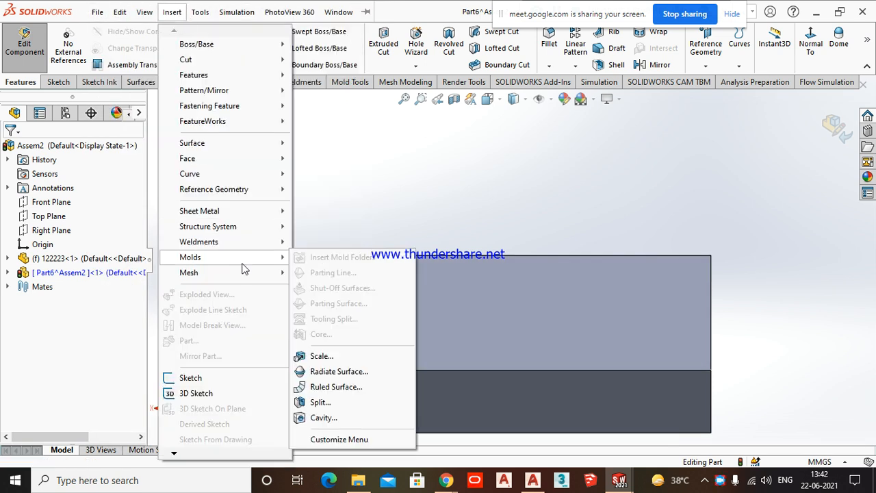
left_click(322, 417)
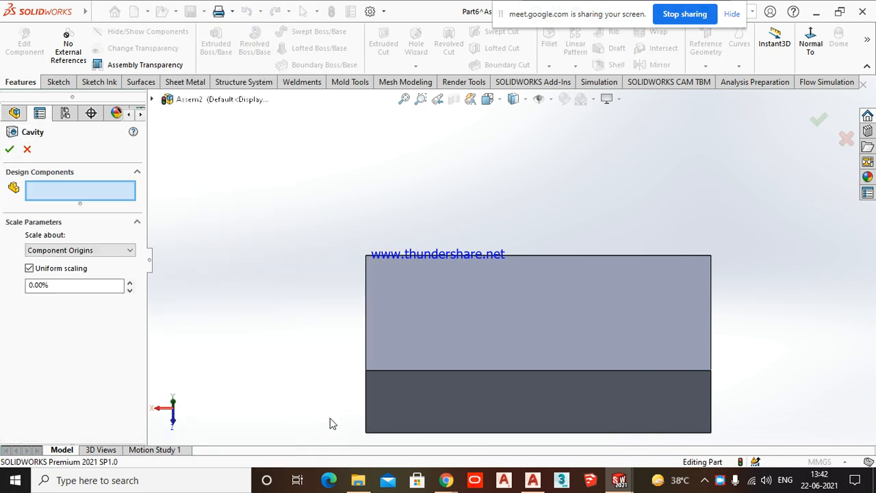
left_click(154, 98)
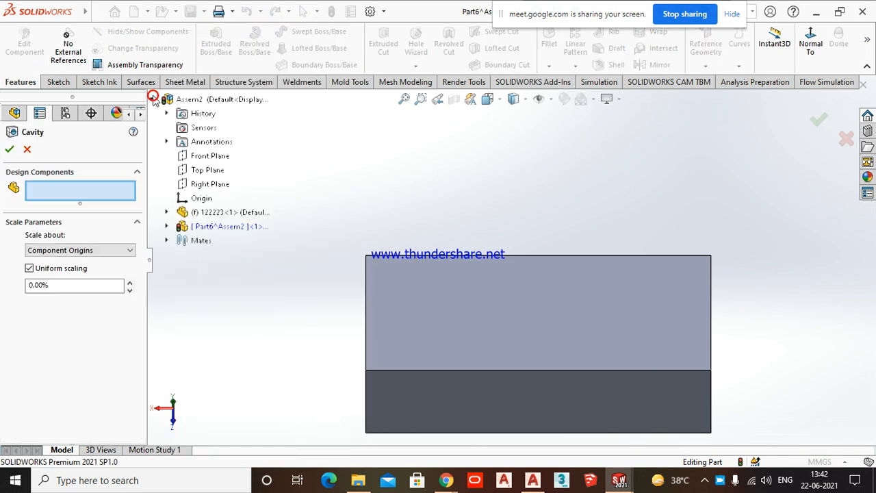
left_click(211, 213)
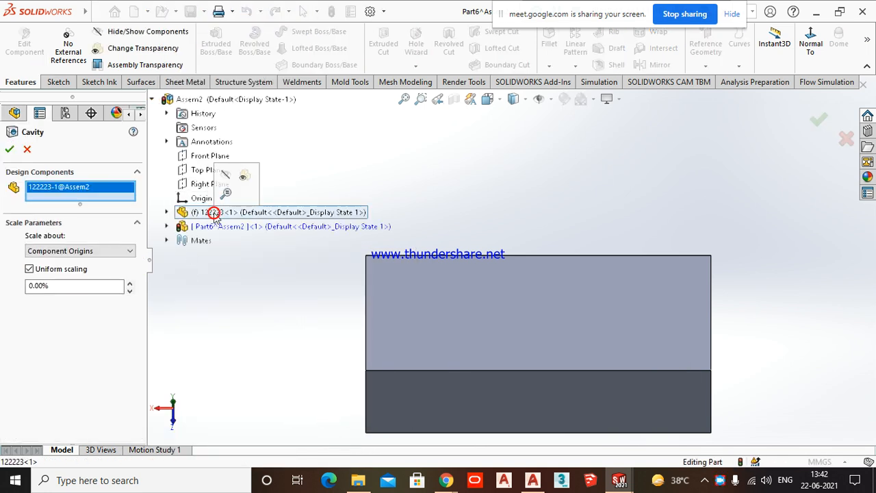
left_click(7, 152)
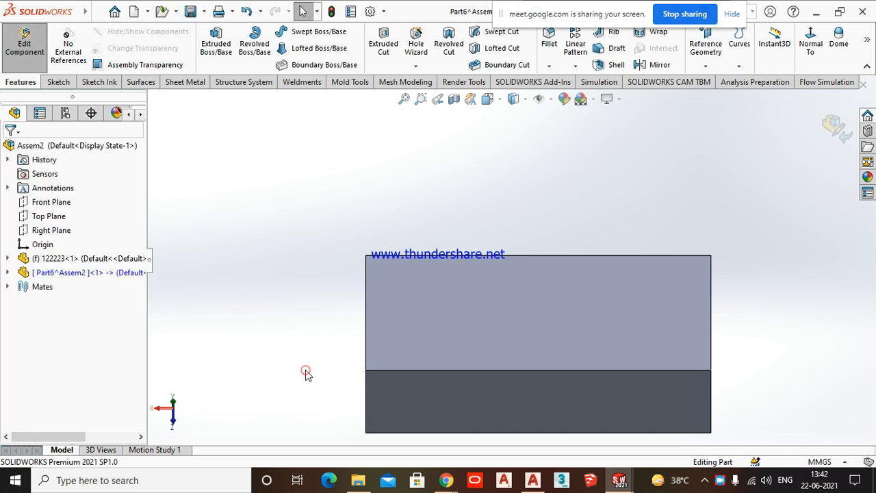
- Examine the groove cut into the block's parting face and the block's outer sides
key("Up")
key("Up")
key("Up")
key("Up")
key("Up")
key("Up")
key("Up")
key("Up")
key("Up")
key("Up")
key("Up")
key("Up")
key("Up")
key("Up")
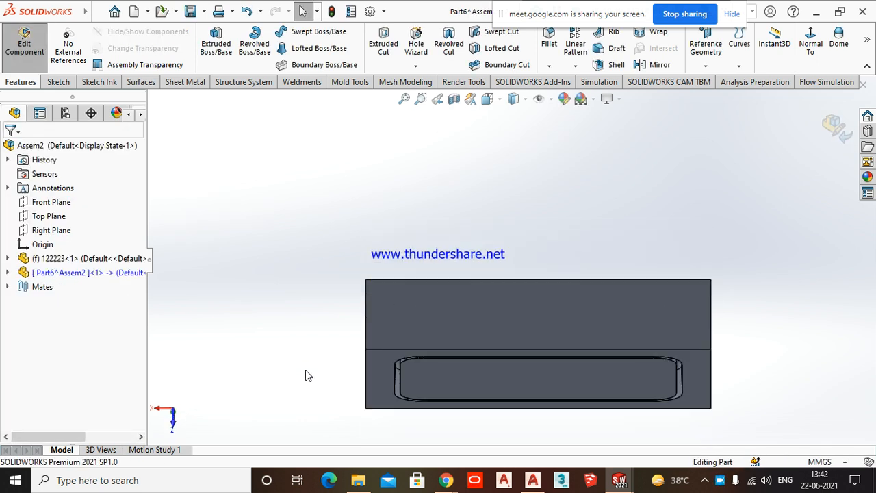
key("Down")
key("Up")
key("Up")
key("Right")
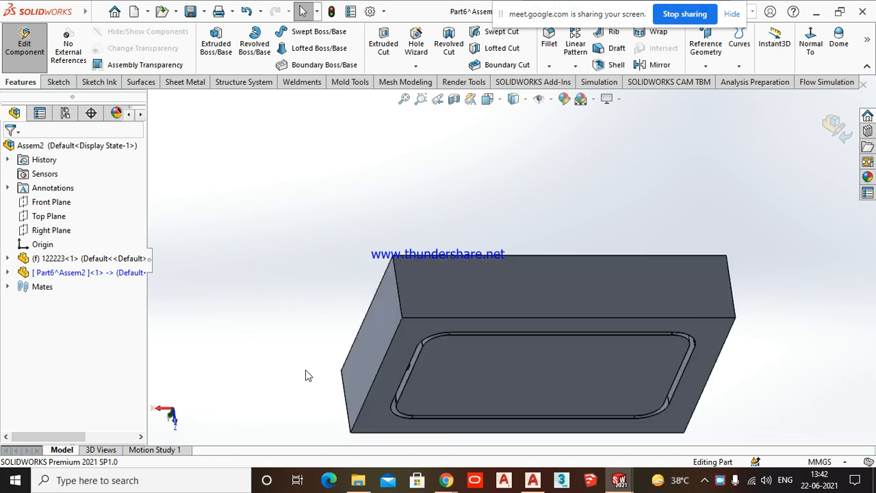
key("Right")
key("Down")
key("Down")
key("Down")
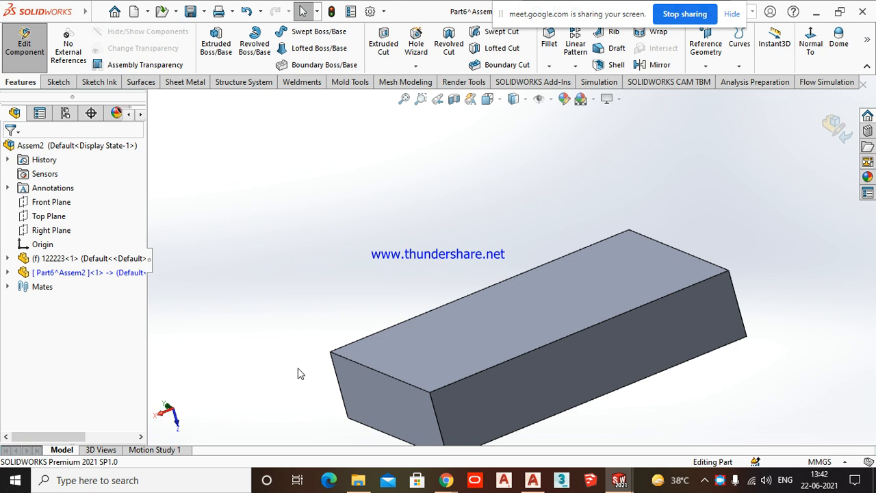
- Hide part 122223 in the assembly so only the mold block is displayed
left_click(49, 258)
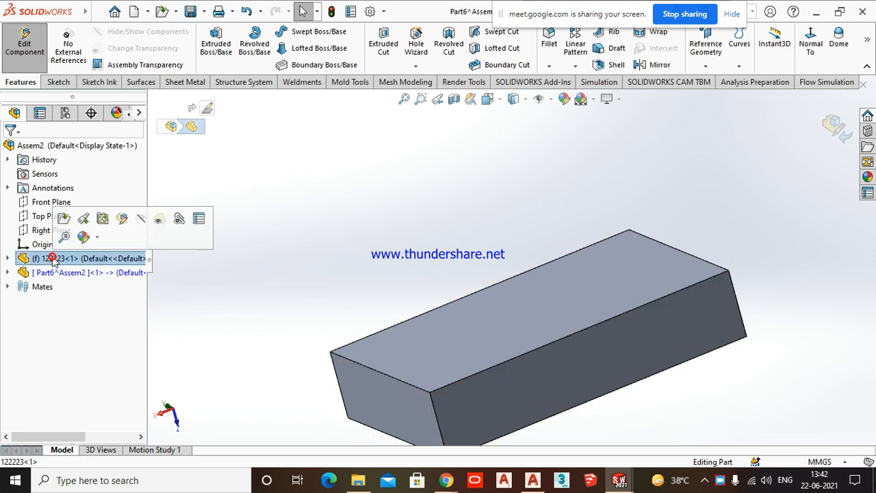
left_click(159, 218)
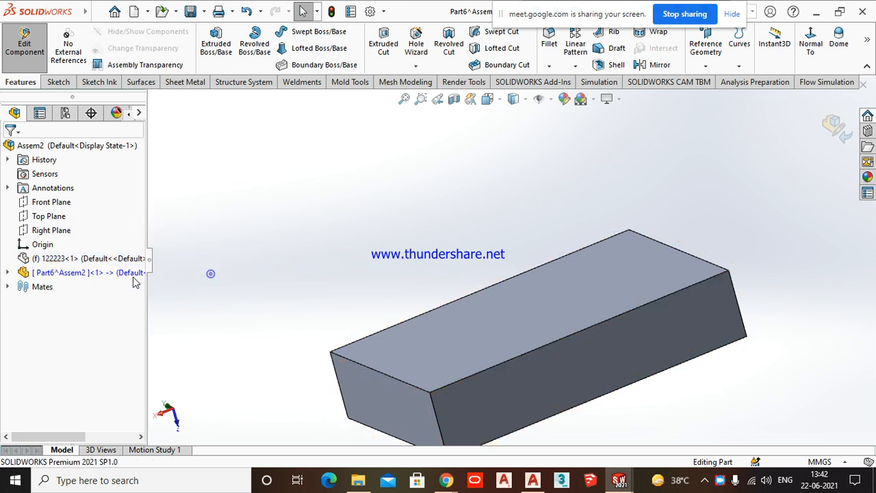
left_click(94, 273)
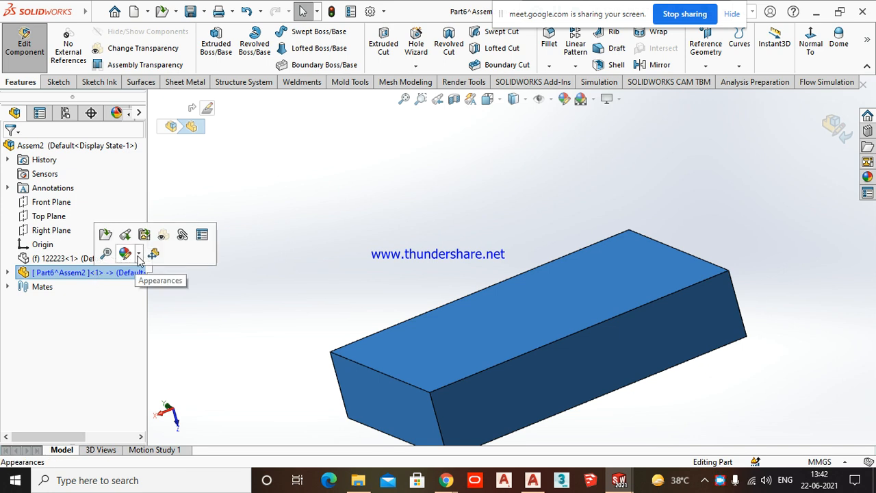
left_click(292, 267)
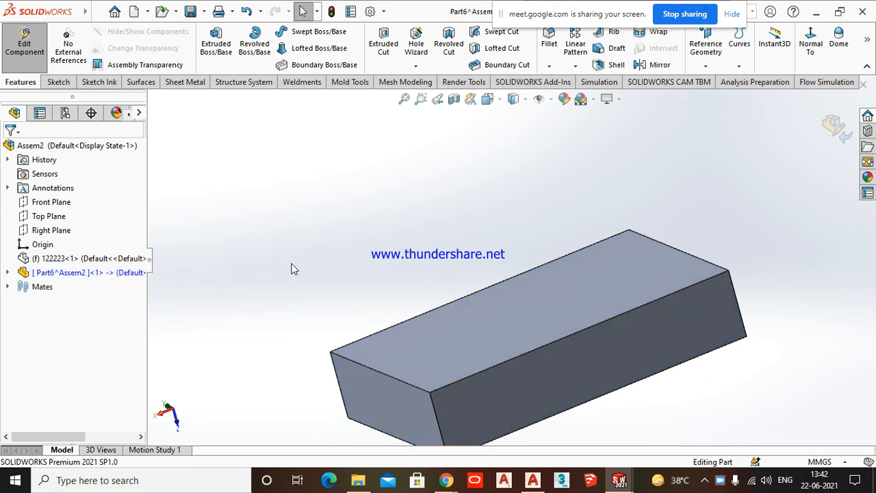
left_click(96, 12)
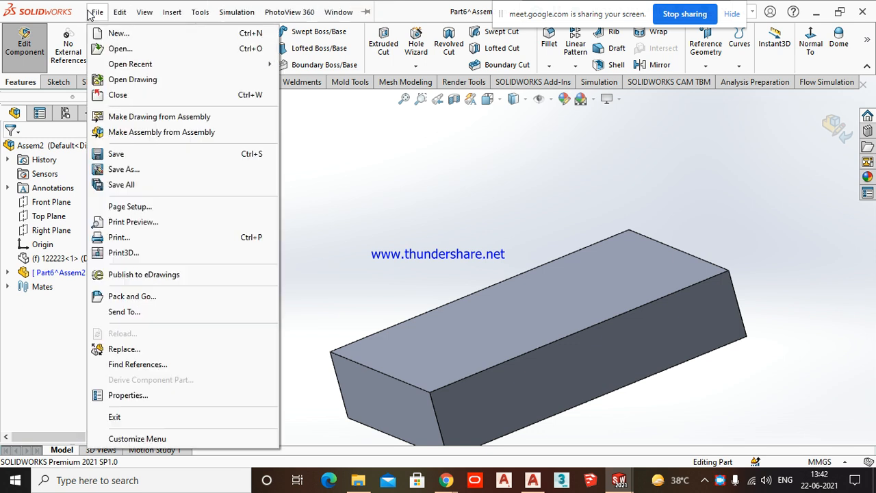
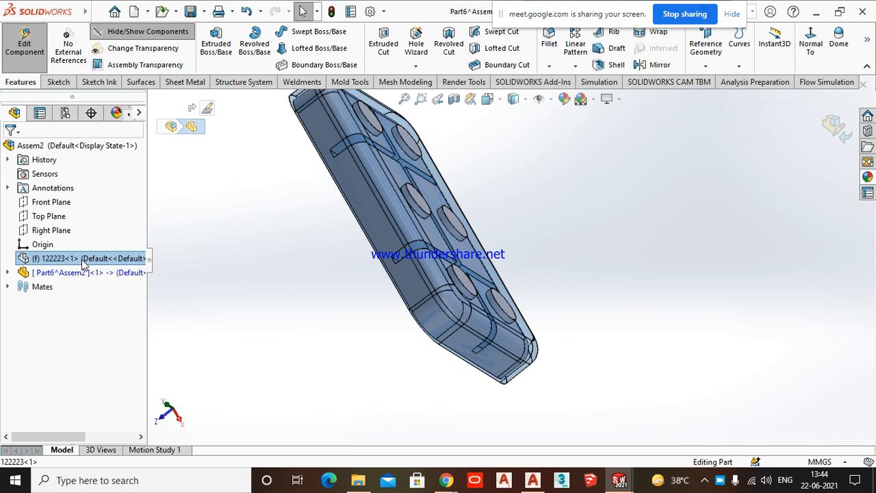
- Show the hidden part 122223 around the core body
right_click(81, 260)
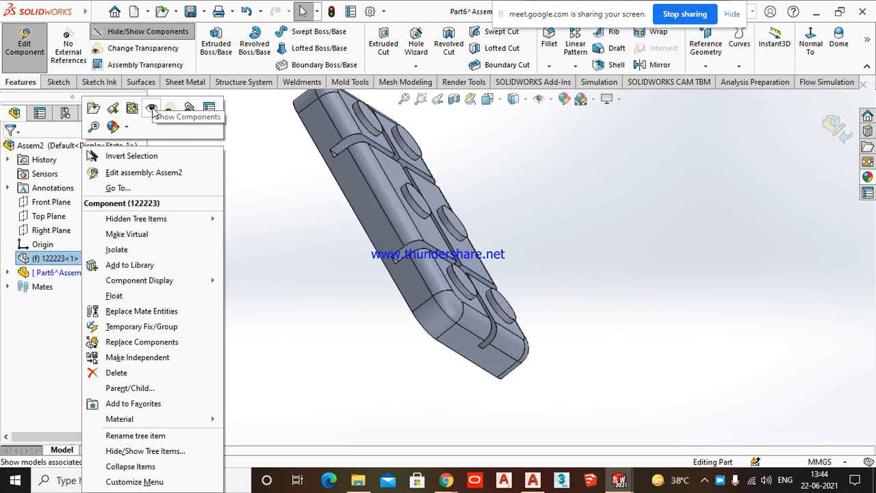
left_click(151, 108)
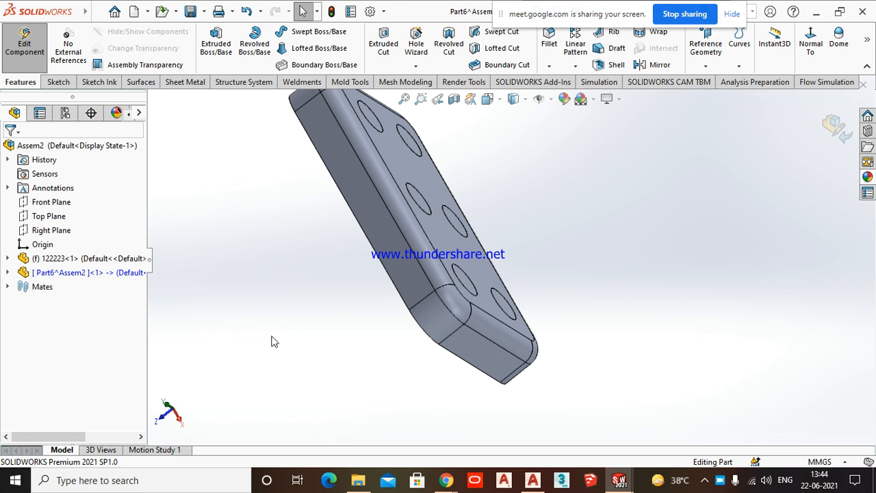
middle_click_drag(271, 341, 420, 349)
left_click(586, 258)
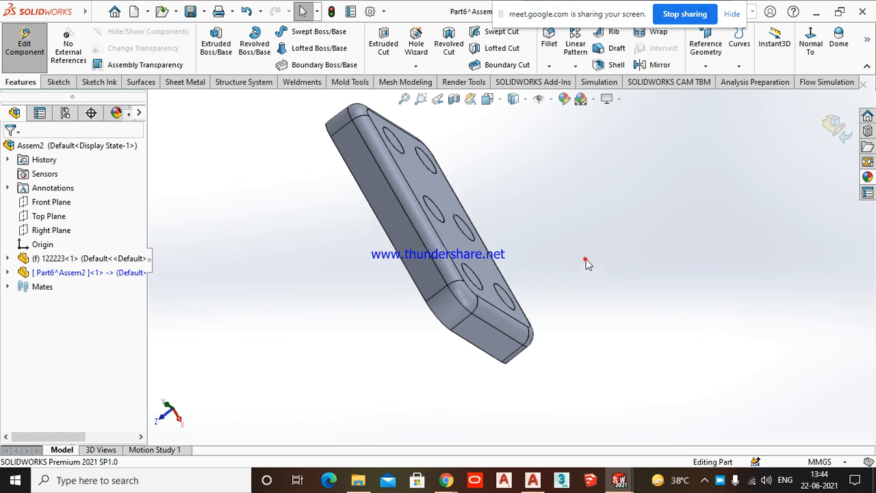
- Inspect how the core fills part 122223 from the rim side and return from part editing to the assembly
key("Right")
key("Right")
key("Right")
key("Up")
key("Up")
key("Up")
key("Up")
key("Up")
key("Up")
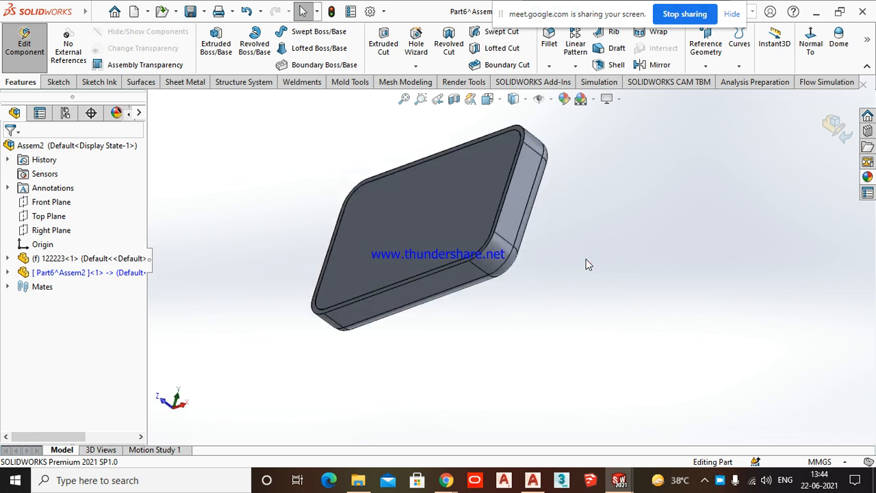
left_click(847, 129)
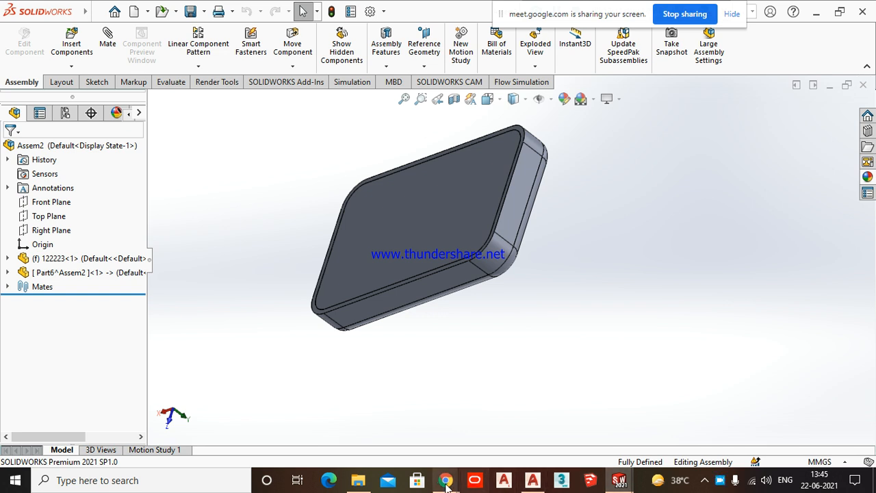
- Switch to Chrome to check the Google Meet participants and the class chats in WhatsApp, and return to SolidWorks
mouse_move(446, 479)
left_click(388, 422)
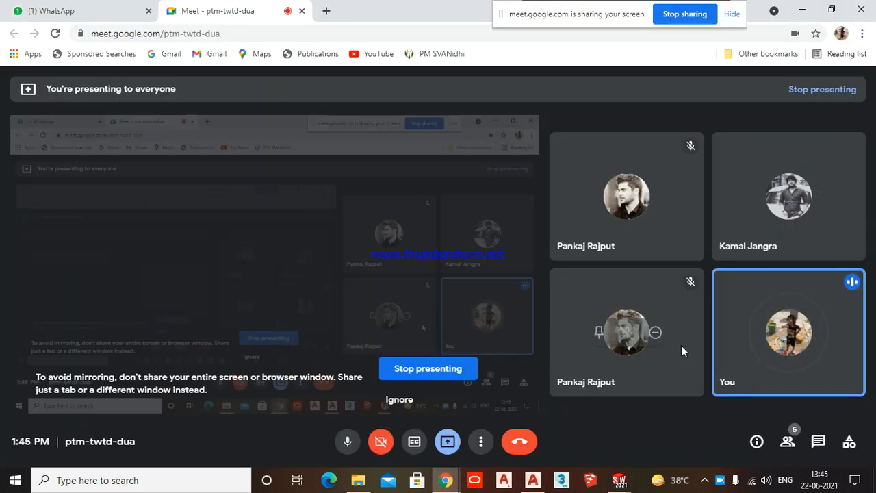
left_click(59, 7)
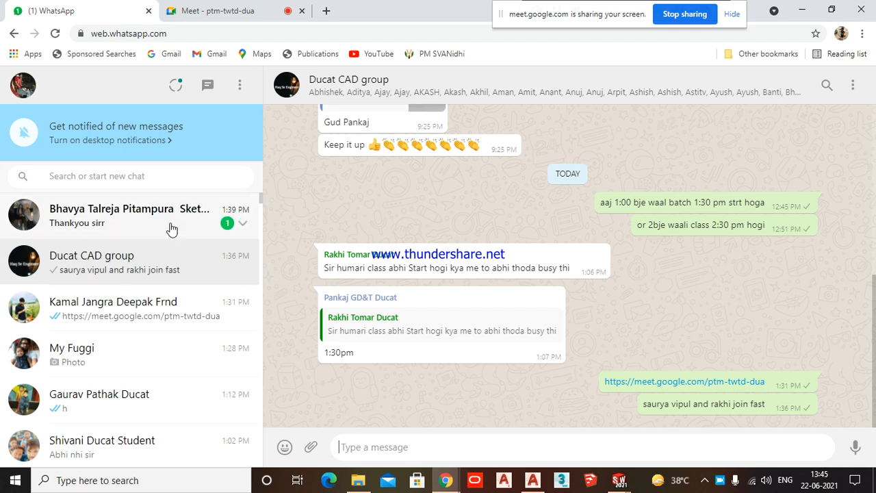
left_click(171, 223)
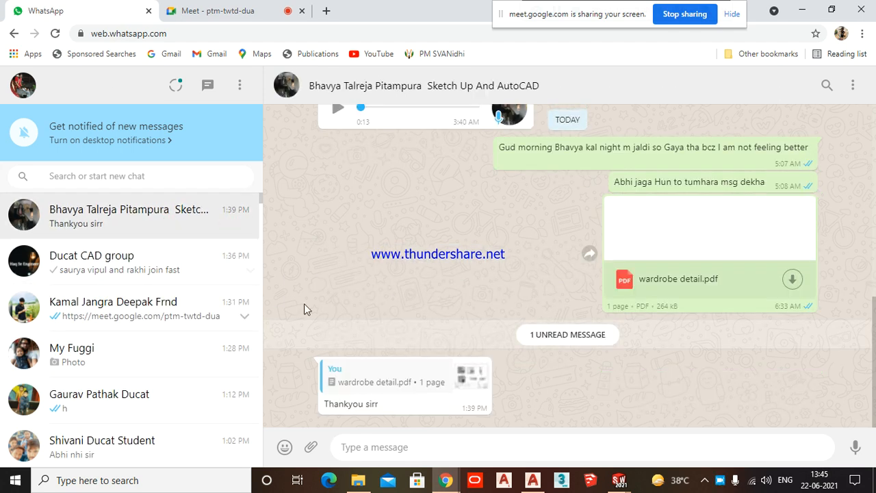
left_click(158, 270)
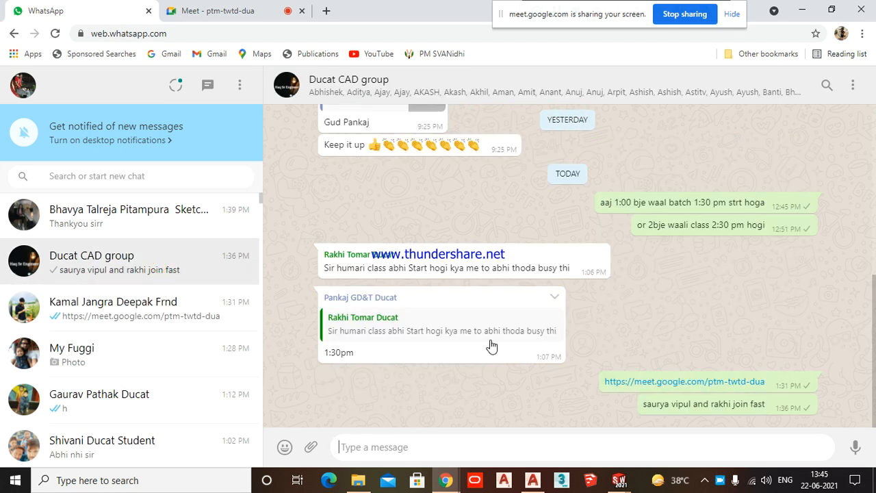
left_click(242, 9)
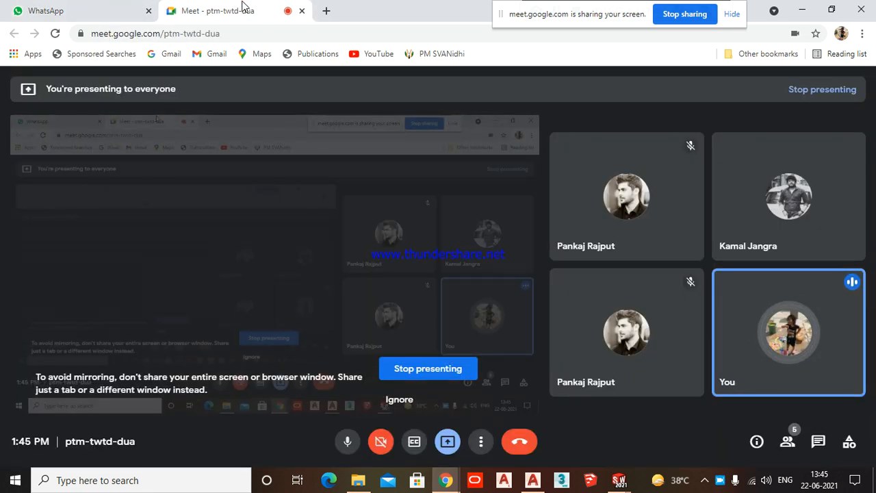
left_click(801, 8)
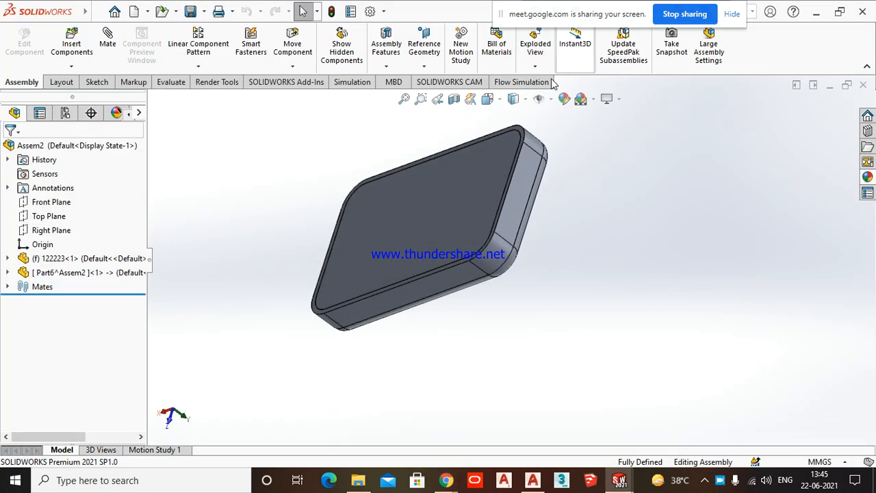
- Switch to WhatsApp in Chrome and send the Ducat CAD group a message with the three students' names
scroll(311, 280, "down", 4)
scroll(340, 265, "up", 4)
left_click(373, 291)
mouse_move(446, 480)
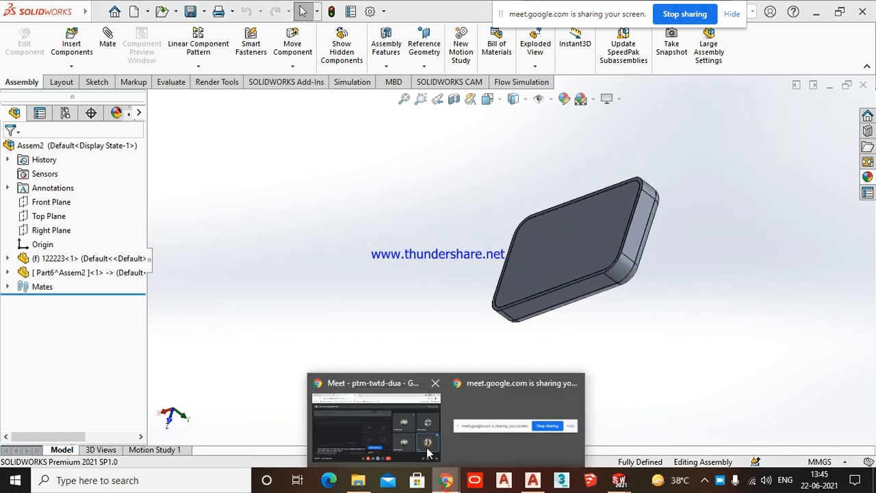
left_click(366, 384)
left_click(125, 7)
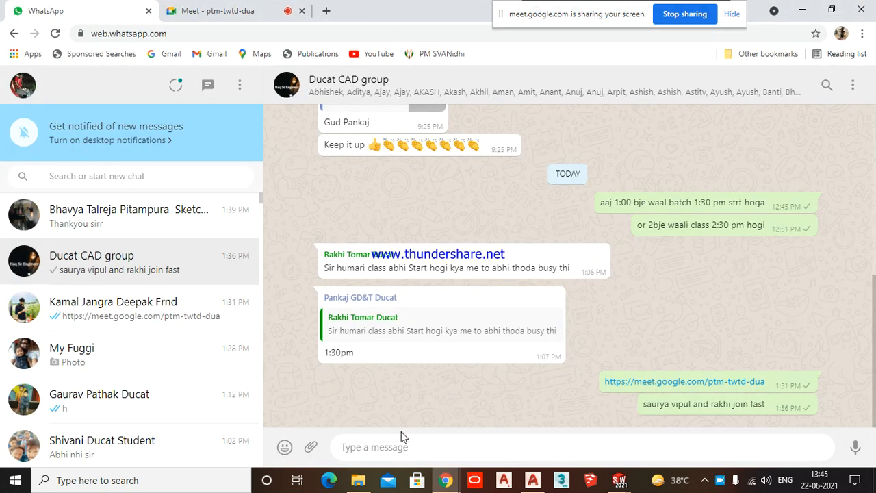
left_click(389, 447)
type("vipul saurya")
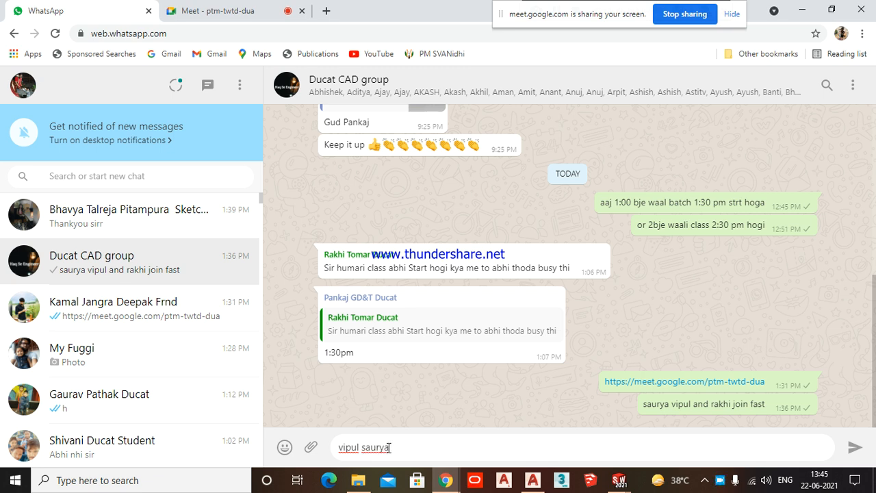
type(" rakhi")
key("Return")
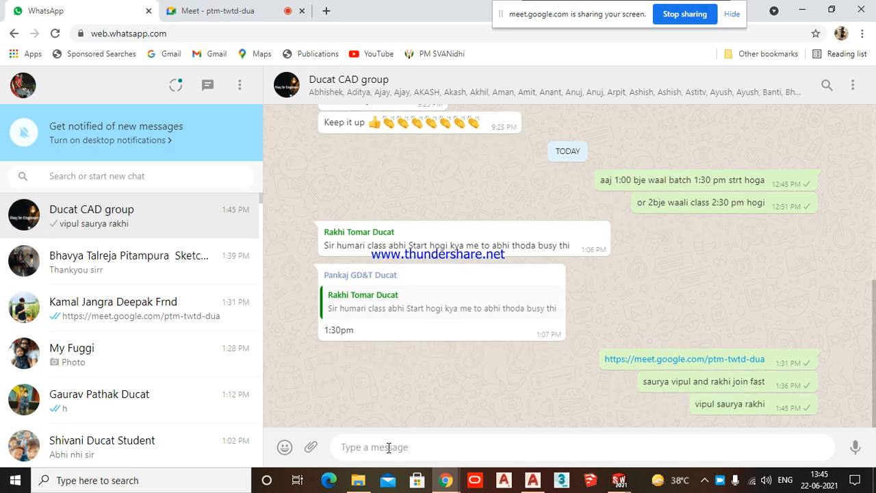
- Send the group three more messages: "update karo", "dubara class nai de paaunga" and "fast"
type("update karo")
key("Return")
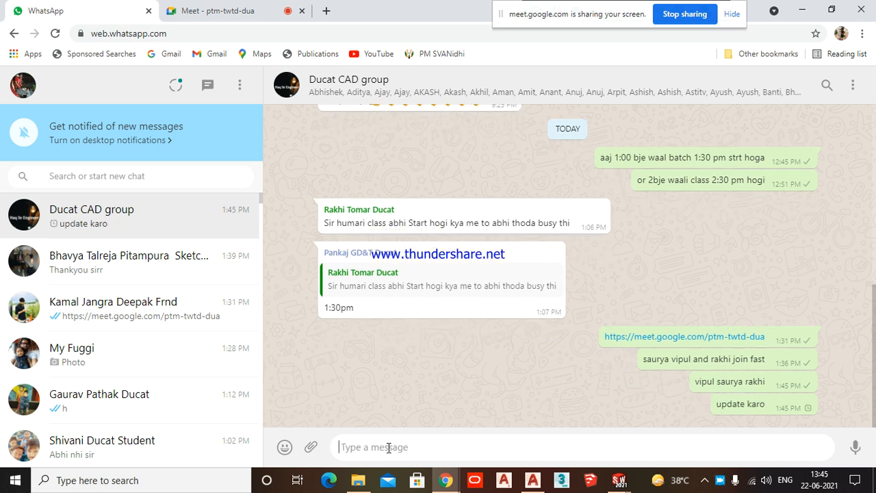
type("d")
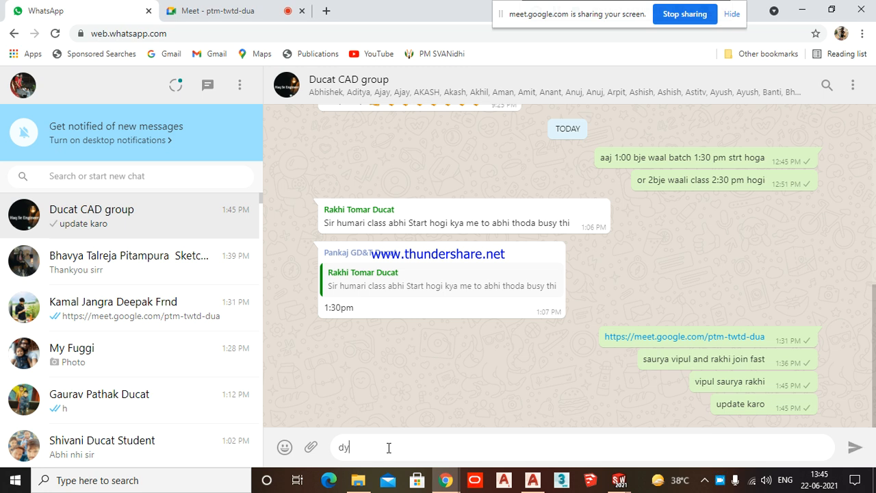
type("ubara class nai de paaunga")
key("Return")
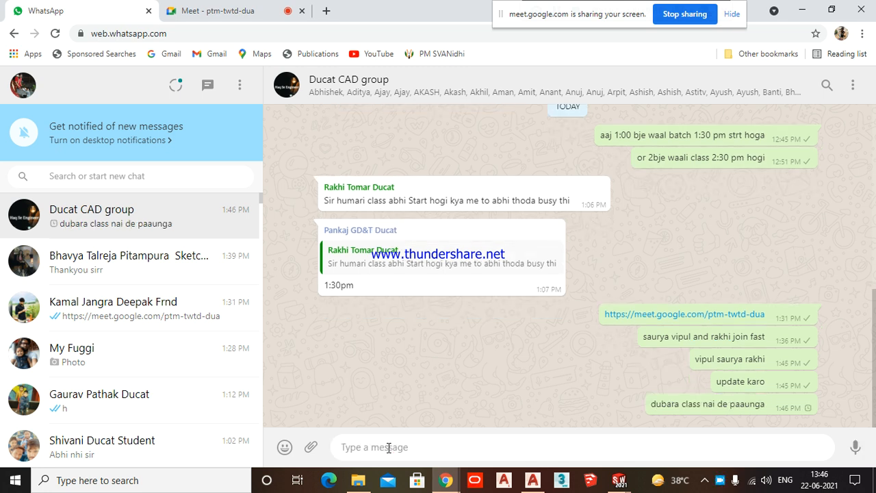
type("fast")
key("Return")
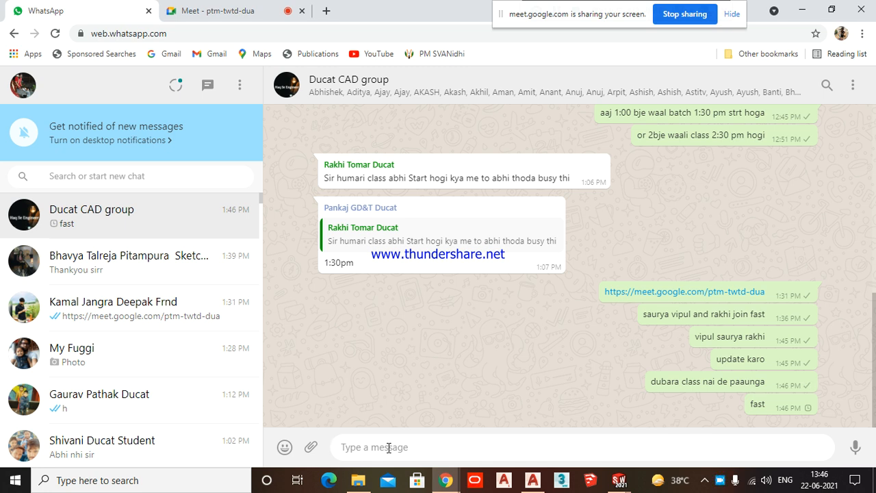
- Check the Google Meet participants and the WhatsApp chat, and switch to part 122223 in SolidWorks
left_click(212, 12)
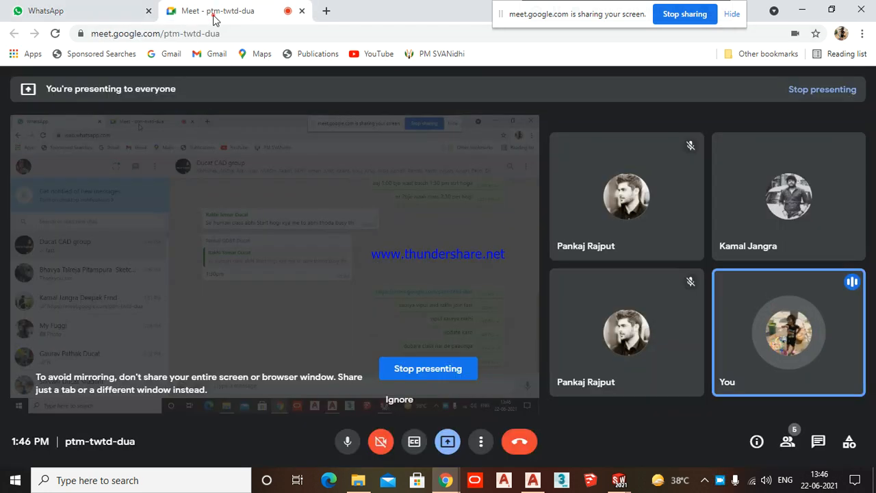
left_click(89, 5)
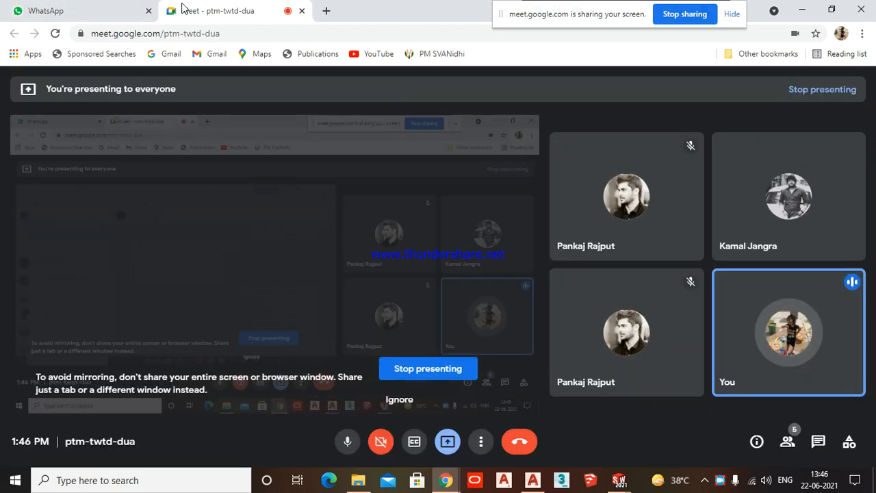
left_click(186, 10)
left_click(94, 12)
left_click(203, 10)
left_click(802, 11)
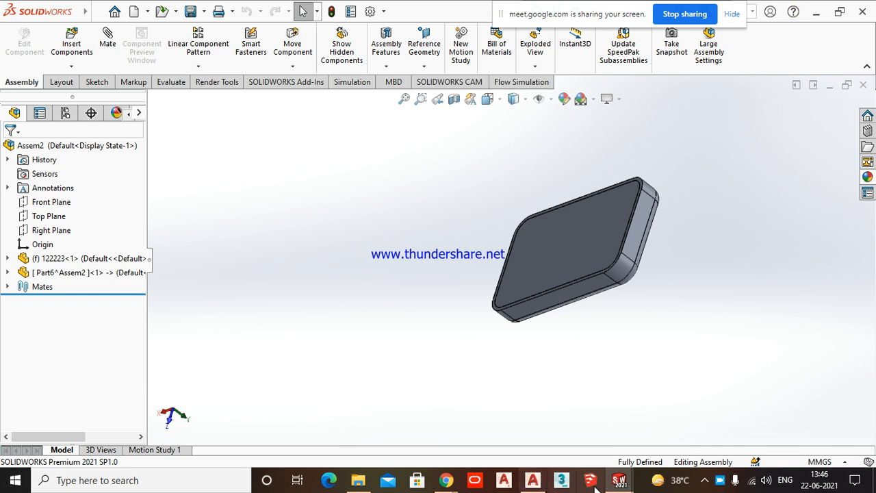
left_click(533, 433)
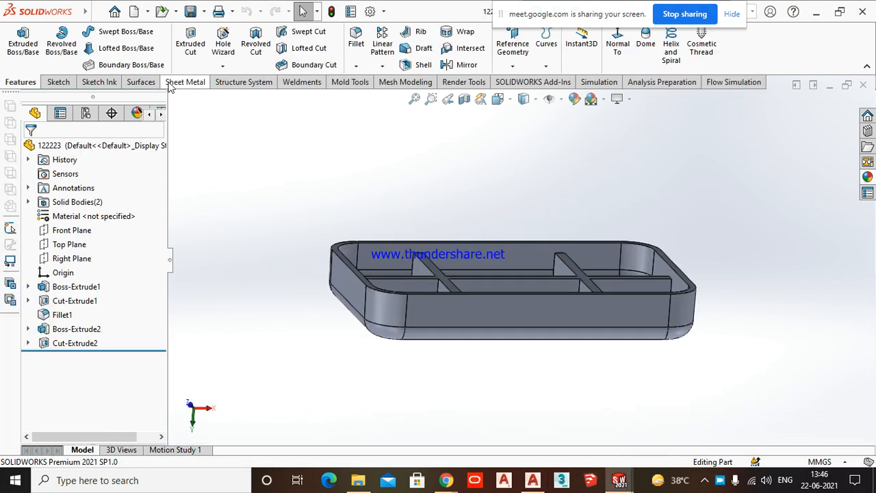
- Look at the mold commands Draft Analysis, Parting Lines and Parting Surfaces on part 122223 without applying them
left_click(336, 87)
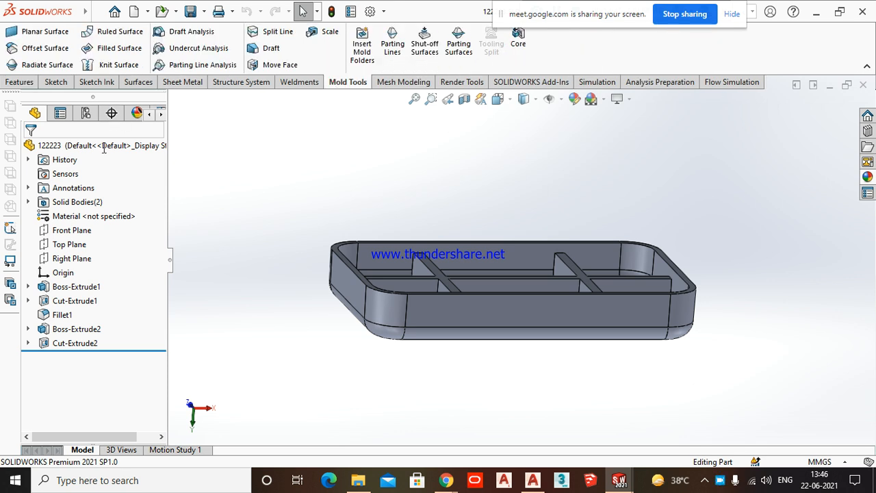
left_click(200, 32)
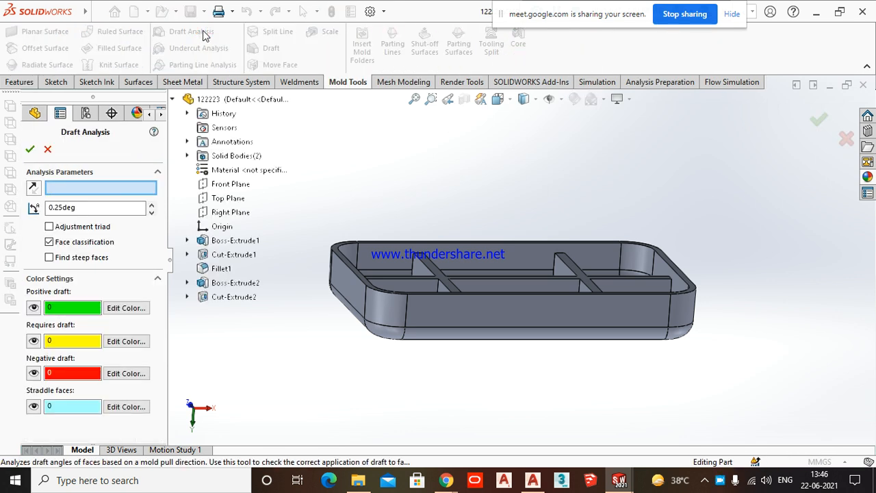
key("Escape")
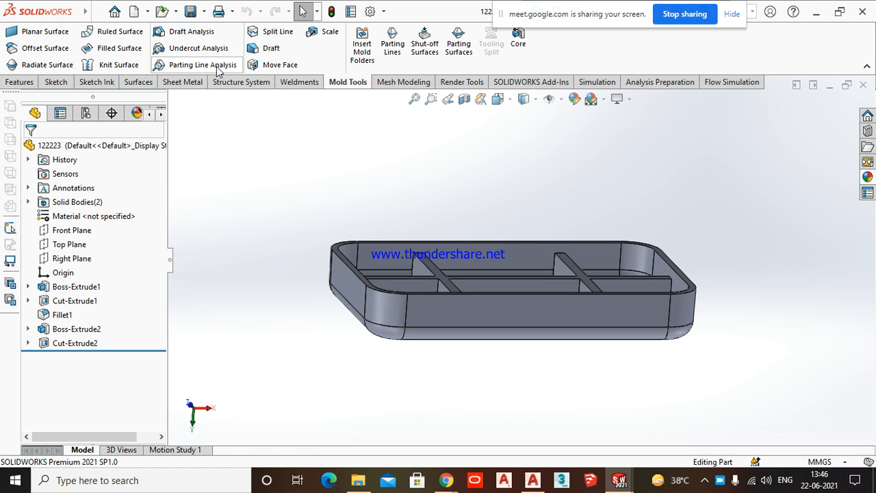
left_click(387, 54)
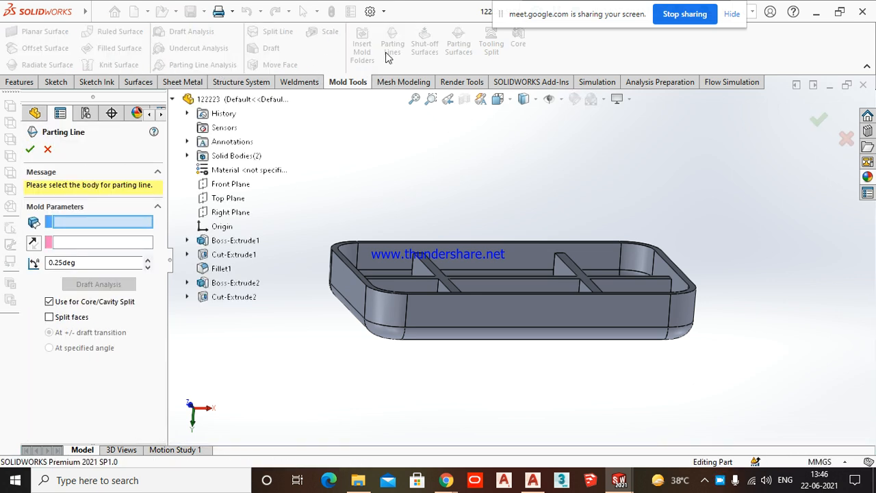
key("Escape")
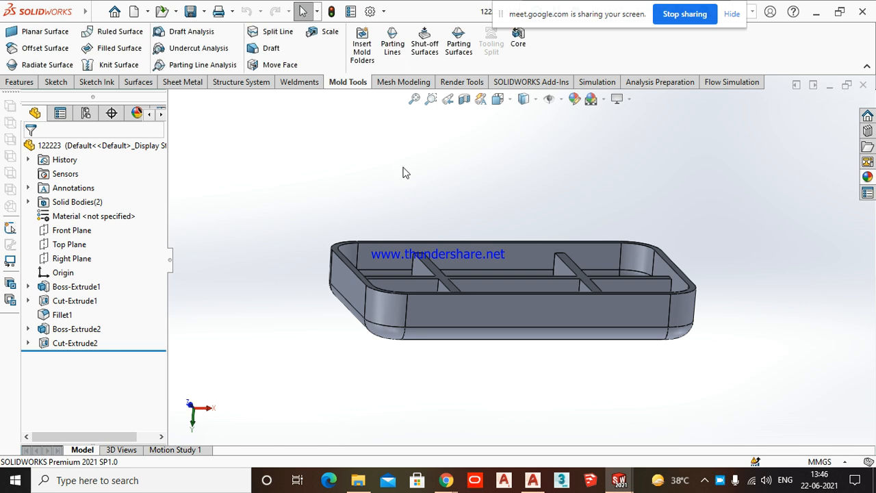
left_click(458, 45)
key("Escape")
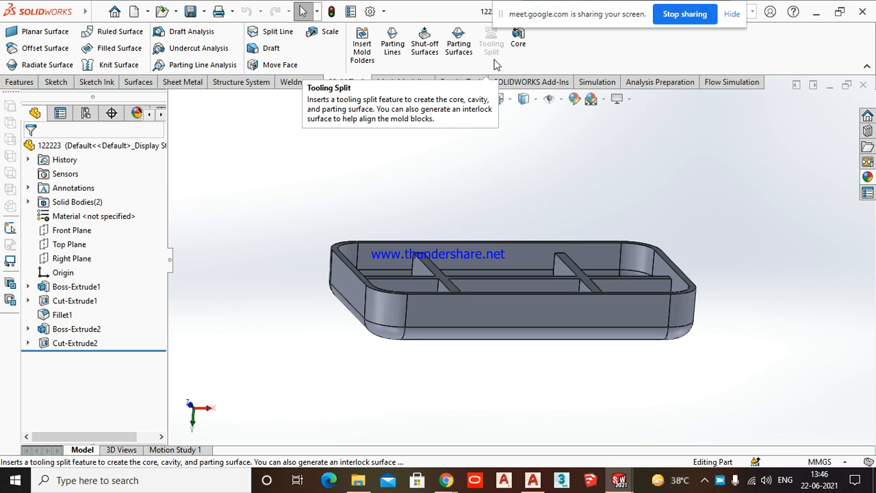
- Review the available Features, Mold Tools, Simulation and Flow Simulation commands for the part
scroll(485, 43, "down", 2)
scroll(485, 67, "up", 3)
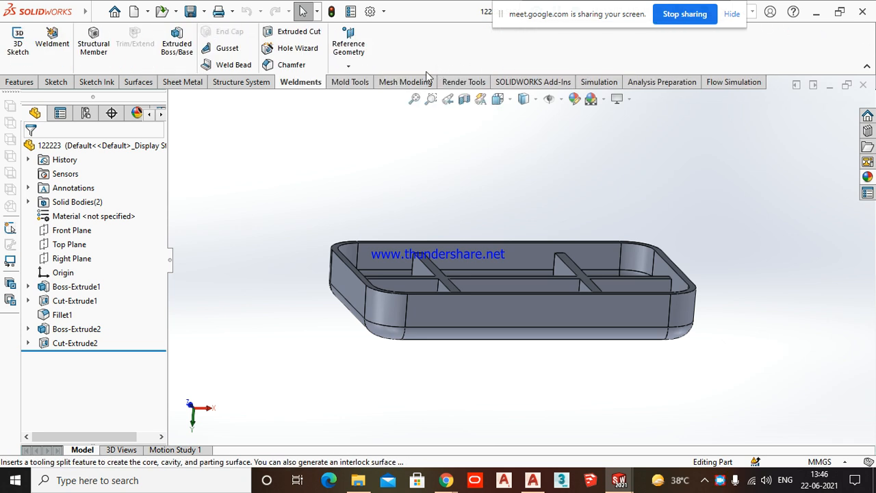
left_click(150, 84)
scroll(96, 82, "up", 3)
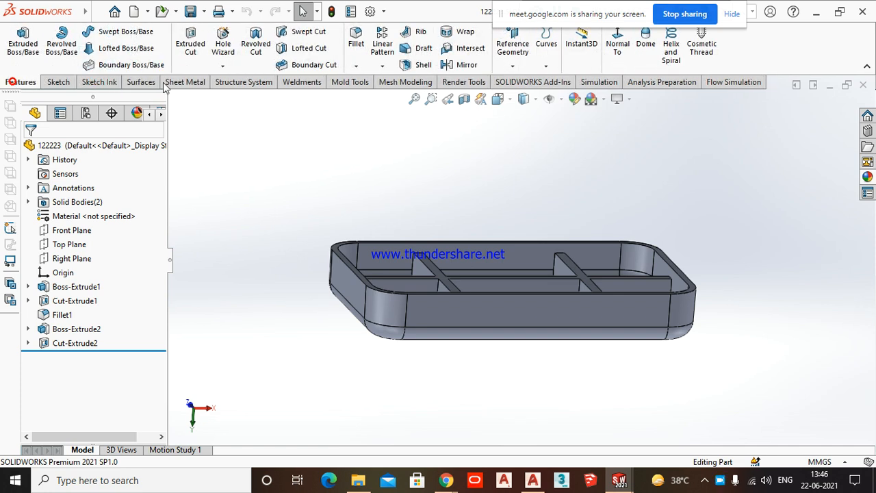
left_click(357, 82)
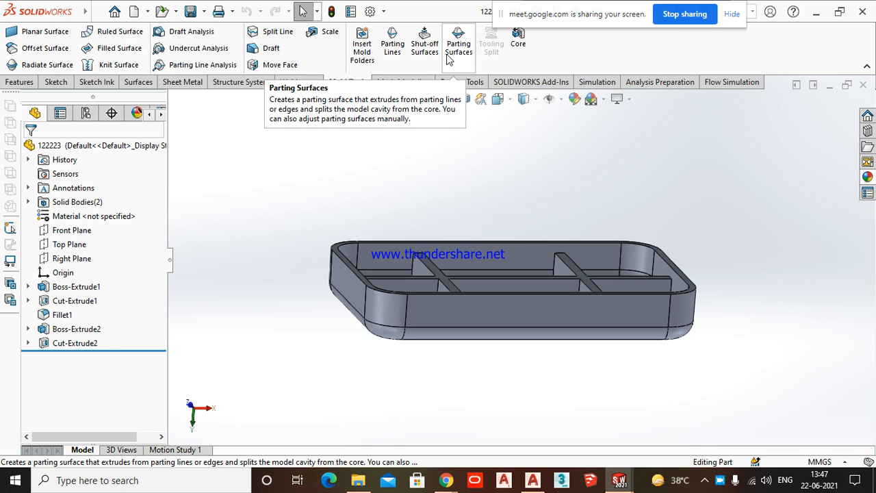
scroll(449, 60, "up", 1)
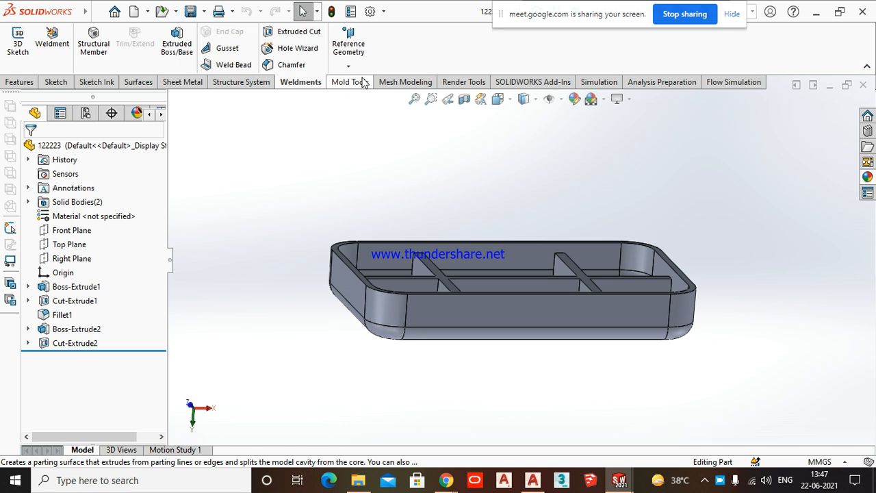
left_click(612, 82)
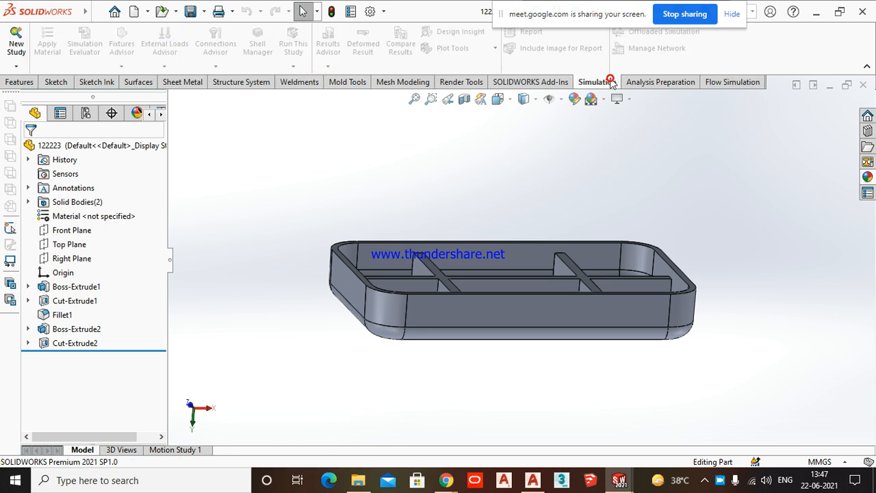
left_click(734, 83)
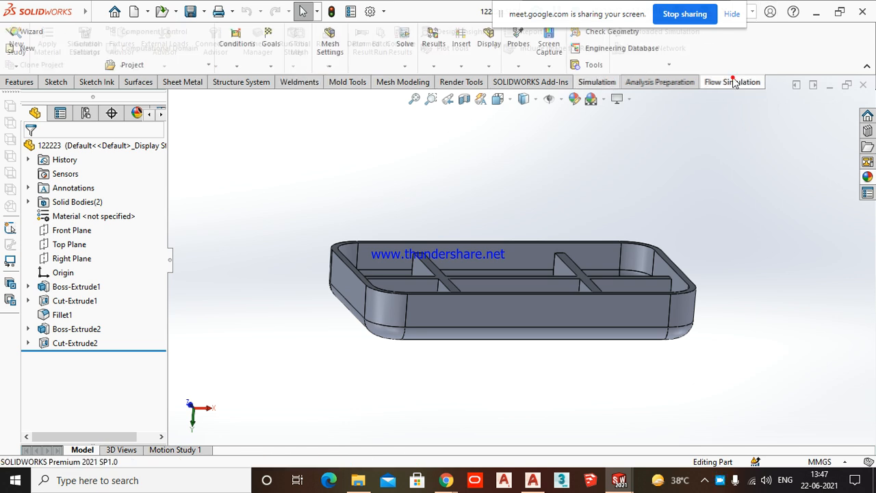
left_click(581, 83)
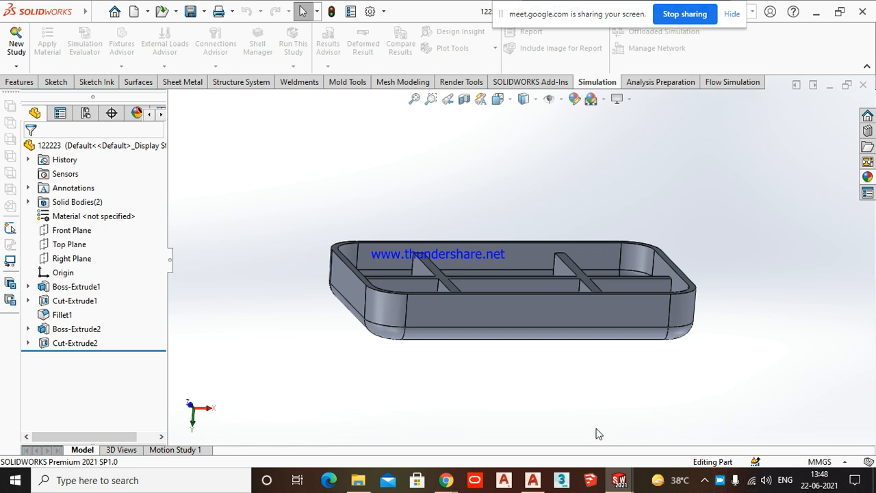
- Switch to Chrome to recheck the Meet call and the WhatsApp group, minimize the MOLD folder window and return to part 122223 in SolidWorks
mouse_move(445, 480)
left_click(397, 425)
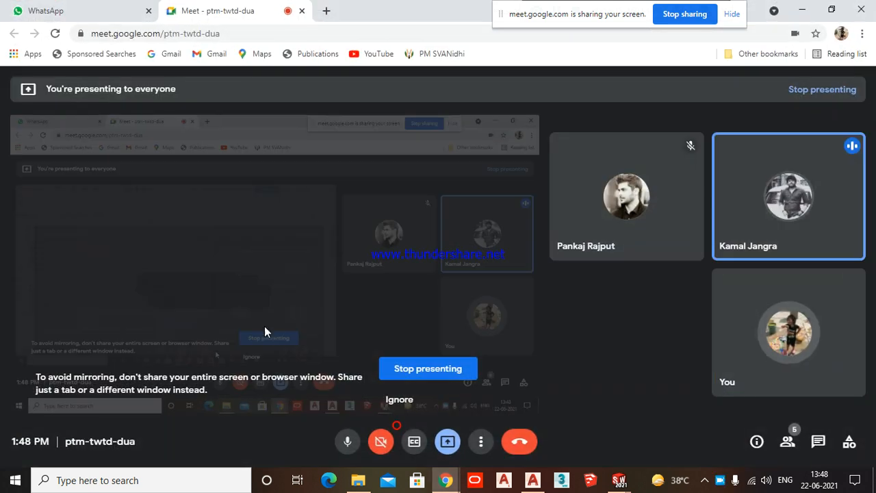
left_click(110, 10)
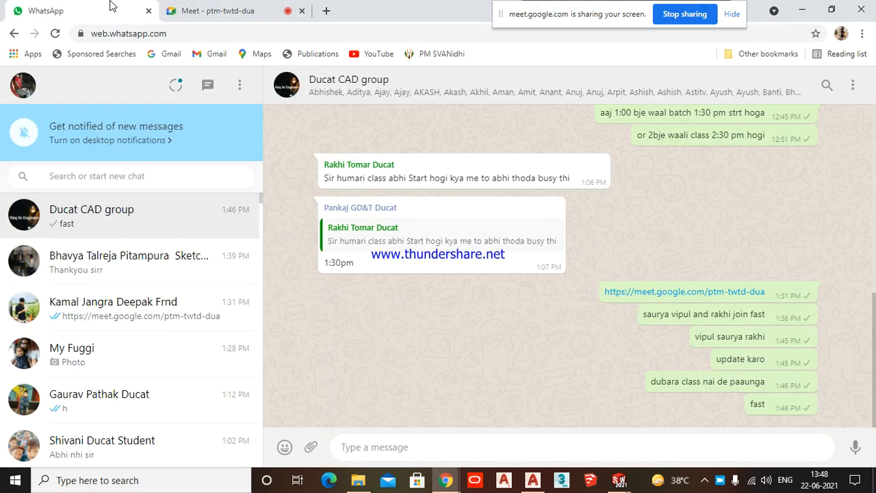
left_click(225, 10)
left_click(804, 11)
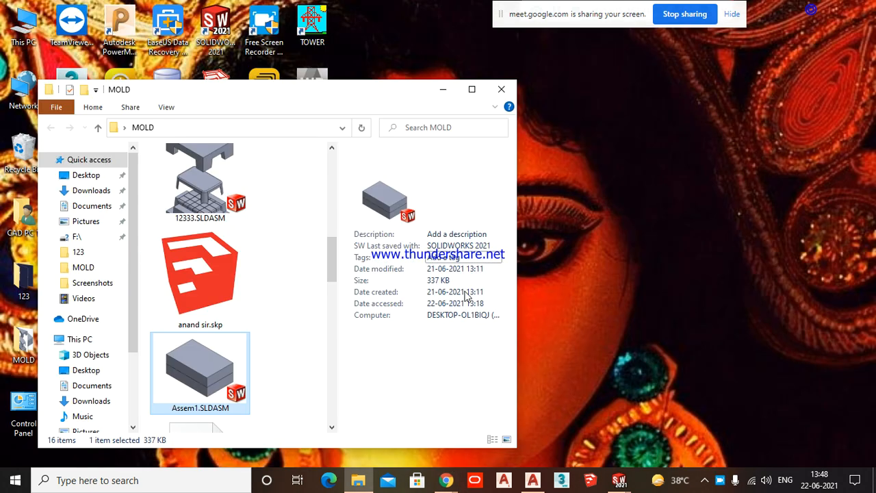
left_click(449, 90)
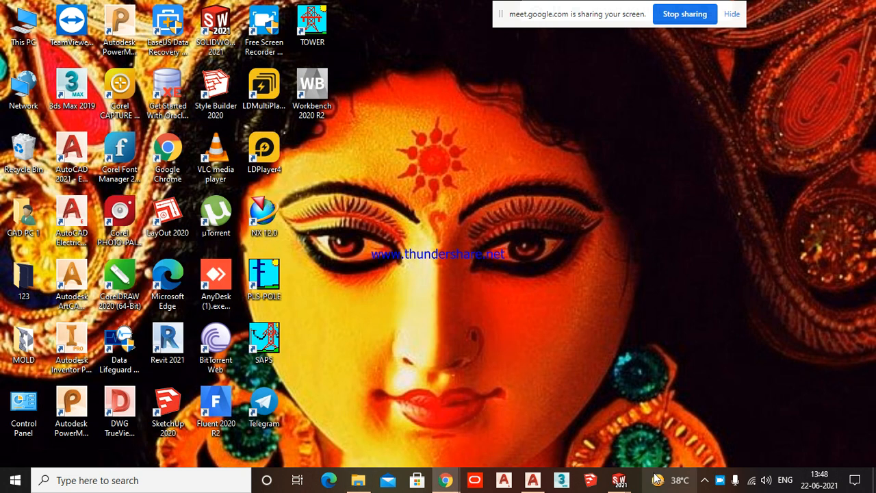
mouse_move(619, 480)
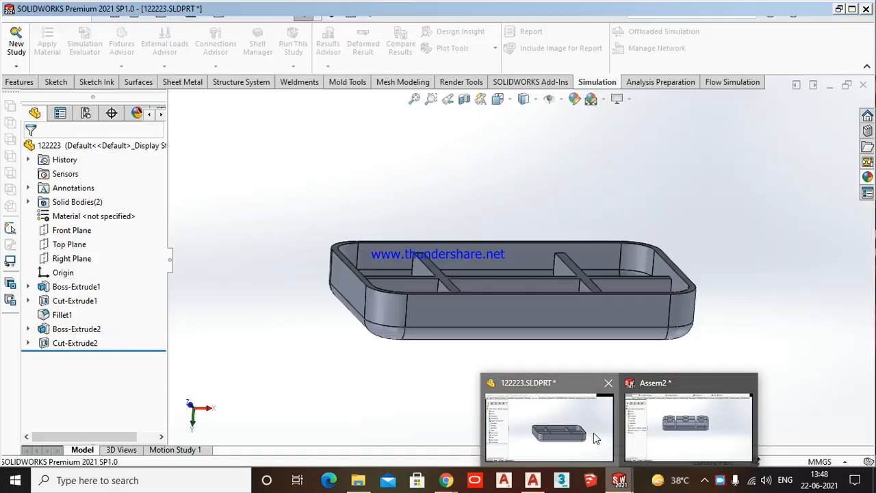
left_click(593, 433)
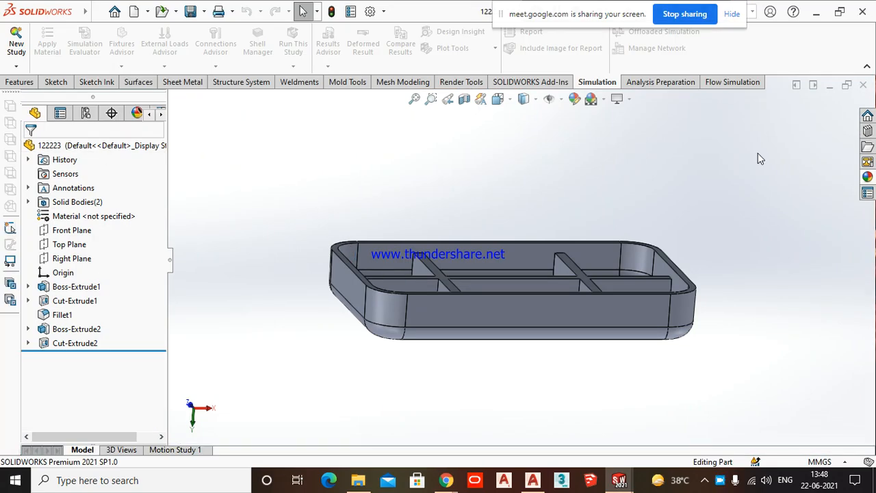
- Close part 122223 and assembly Assem2 without saving, discarding the part's changes in the assembly
left_click(863, 86)
left_click(466, 238)
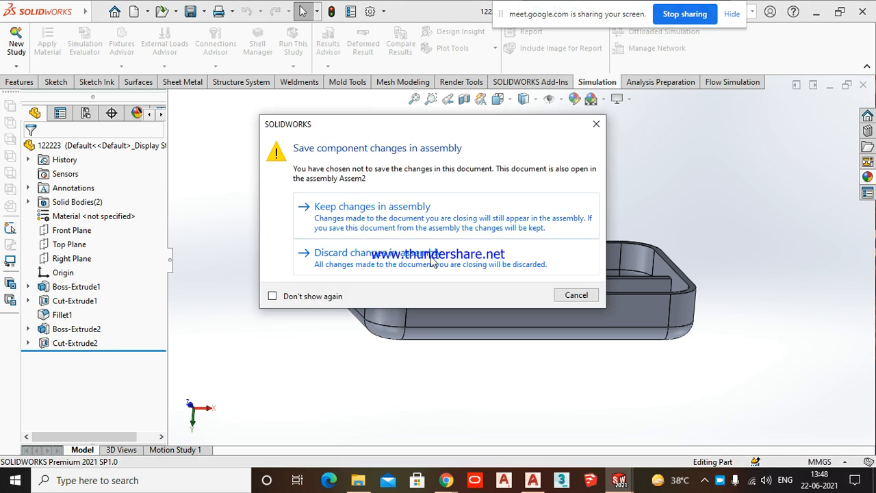
left_click(442, 270)
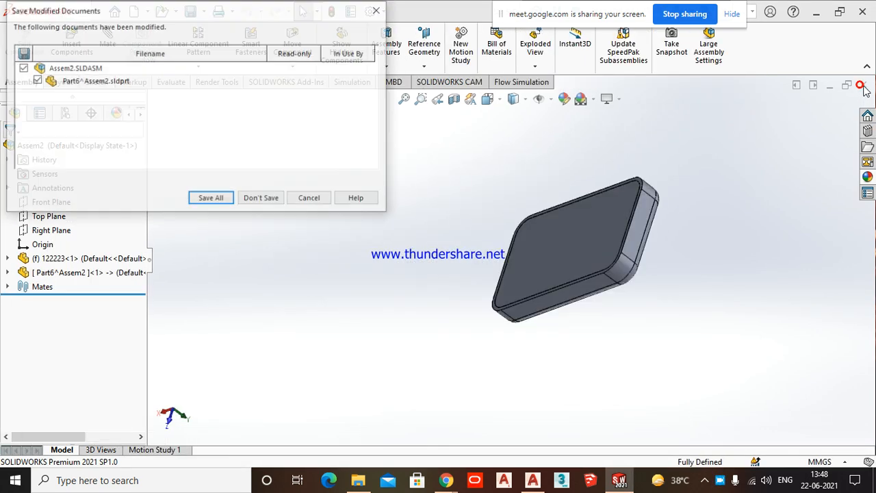
left_click(266, 199)
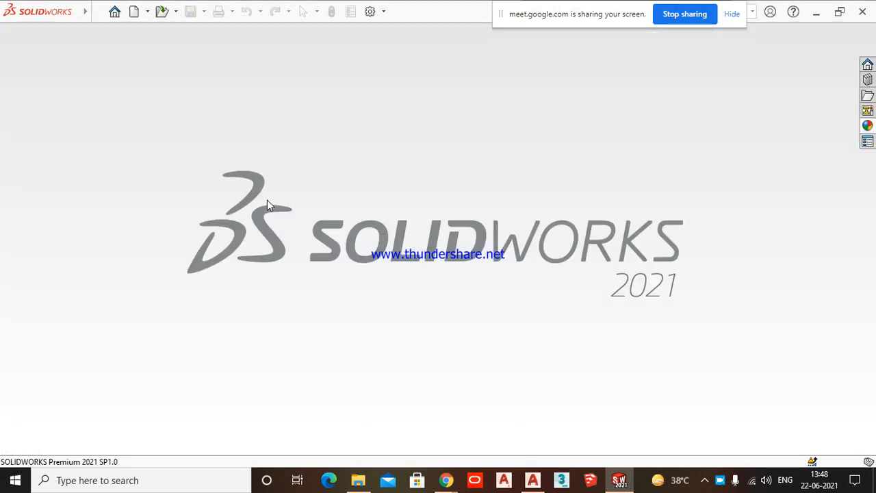
- Open the assembly 12333.SLDASM from the recent documents
left_click(176, 12)
left_click(176, 14)
left_click(176, 13)
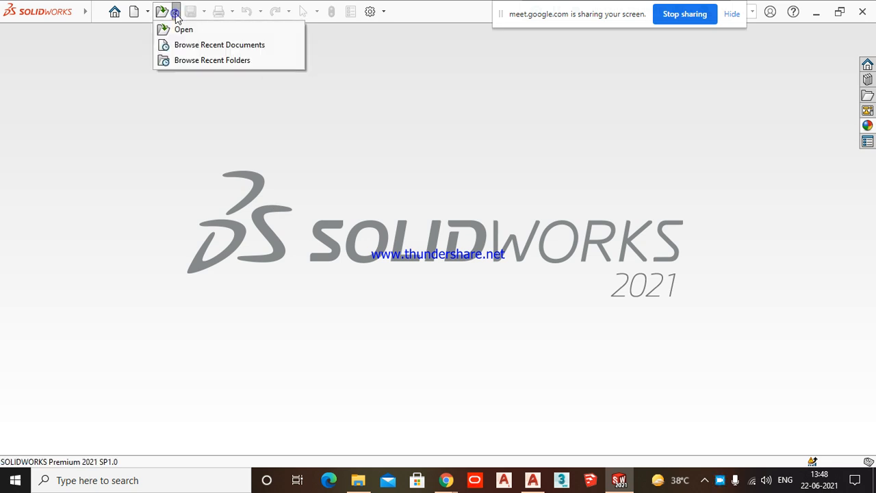
left_click(189, 44)
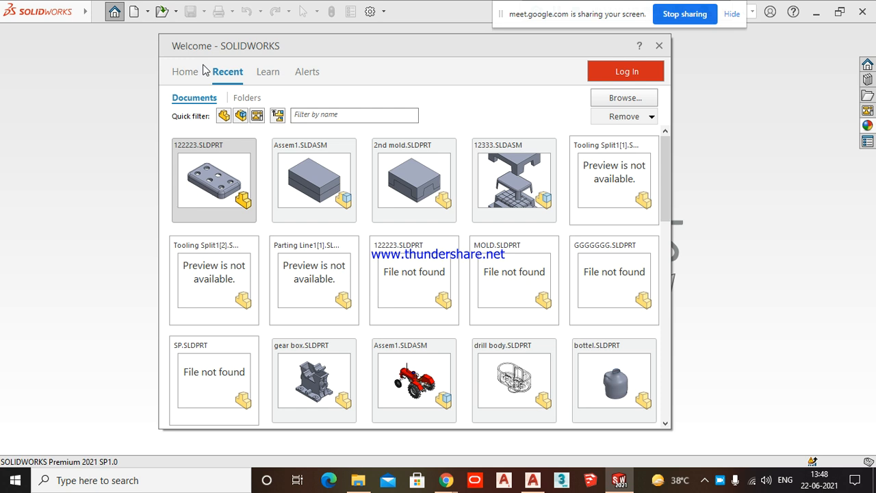
left_click(545, 198)
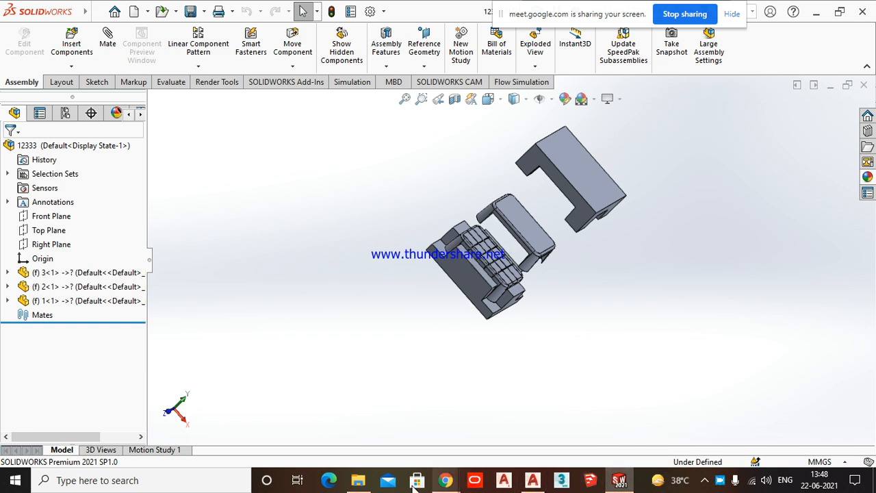
- Look through the MOLD folder's files in File Explorer, close the folder window and return to assembly 12333
left_click(358, 481)
scroll(219, 311, "down", 2)
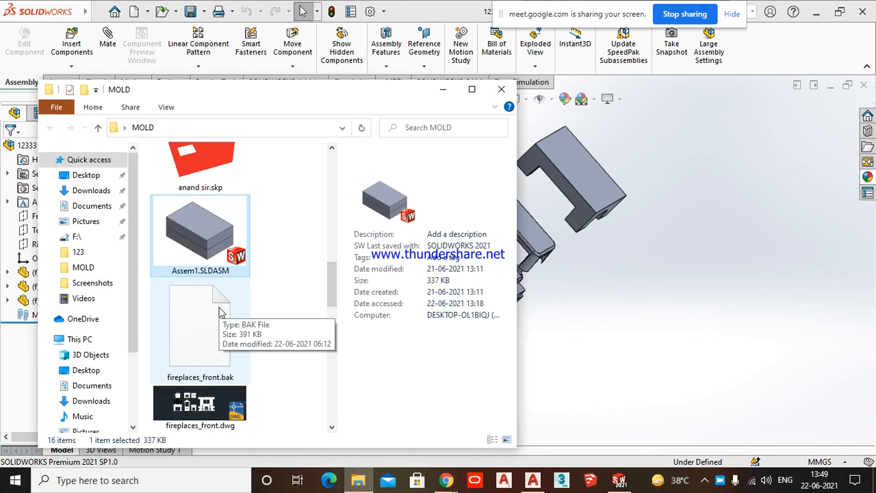
scroll(221, 310, "up", 2)
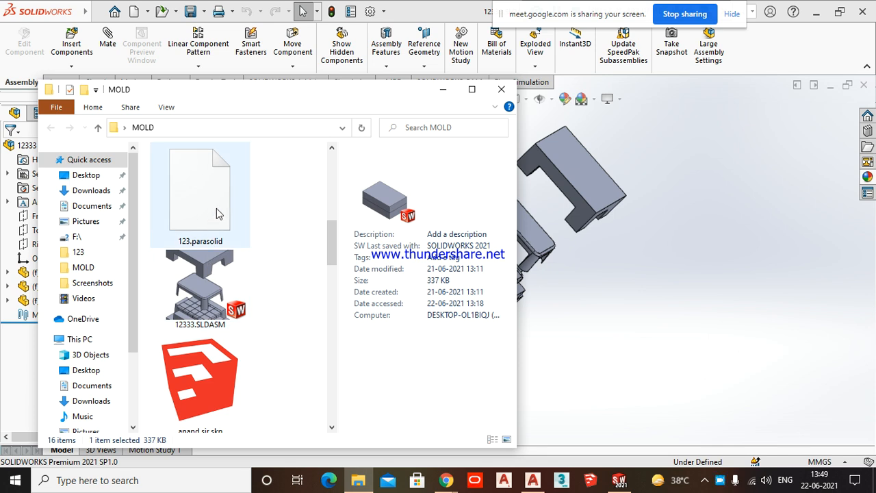
scroll(226, 335, "down", 2)
scroll(219, 356, "down", 2)
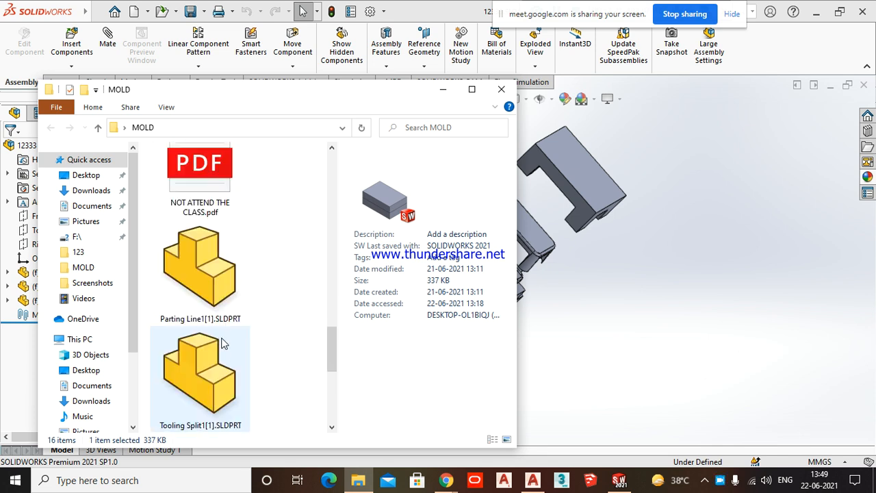
scroll(215, 380, "down", 2)
scroll(216, 363, "down", 2)
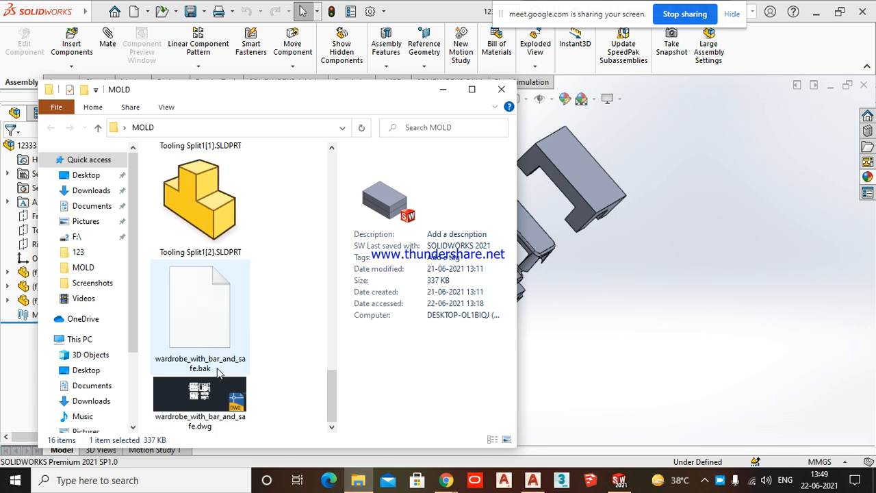
scroll(258, 303, "up", 2)
left_click(501, 89)
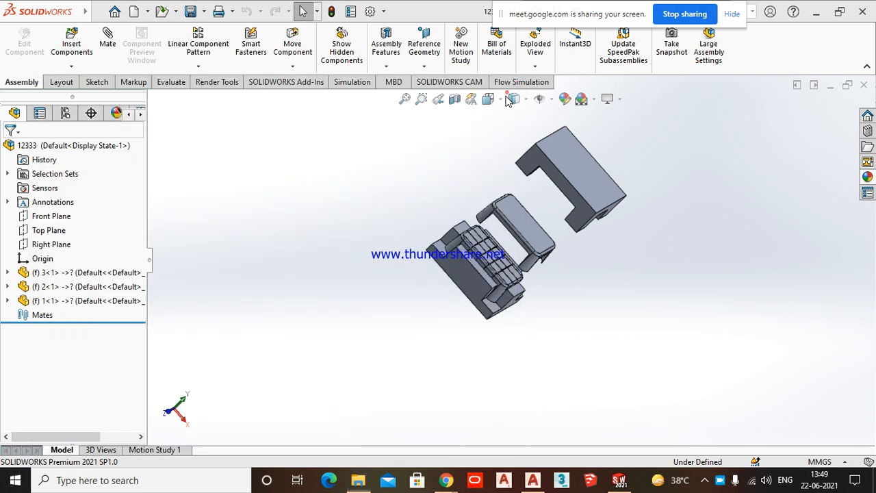
- Open component 3, the core block of assembly 12333, in its own window and examine its ribbed shape
scroll(508, 293, "down", 5)
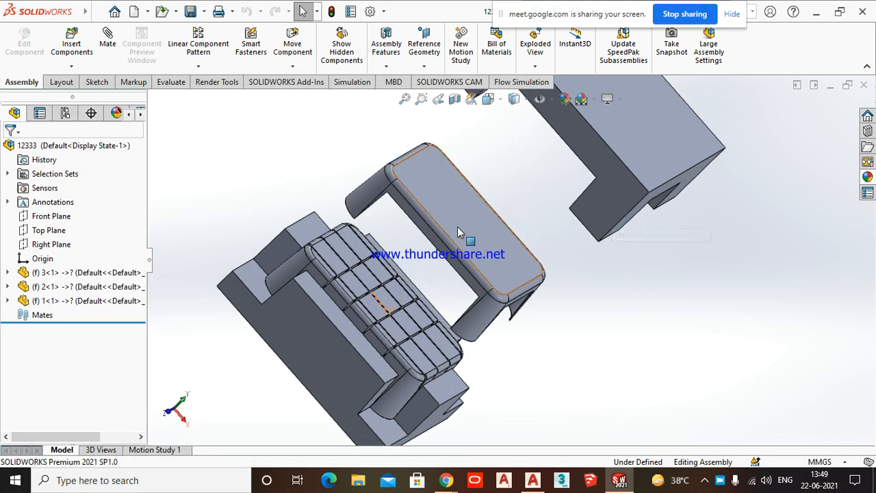
left_click(51, 274)
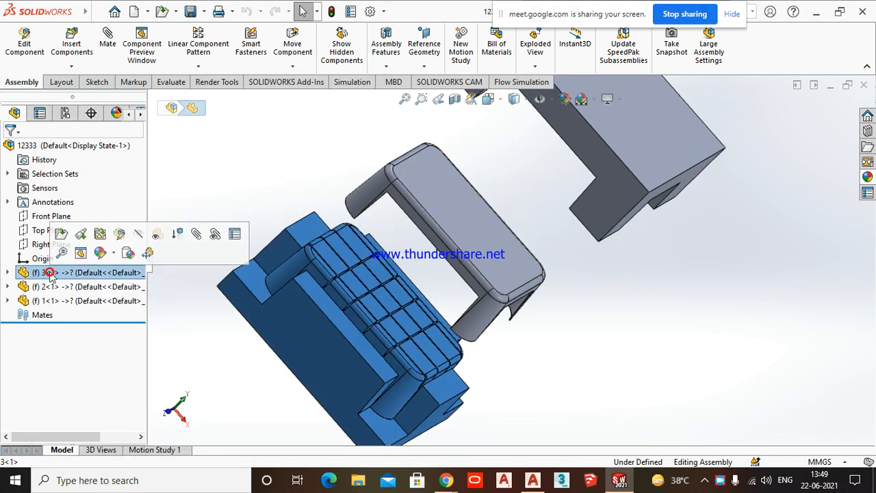
left_click(66, 237)
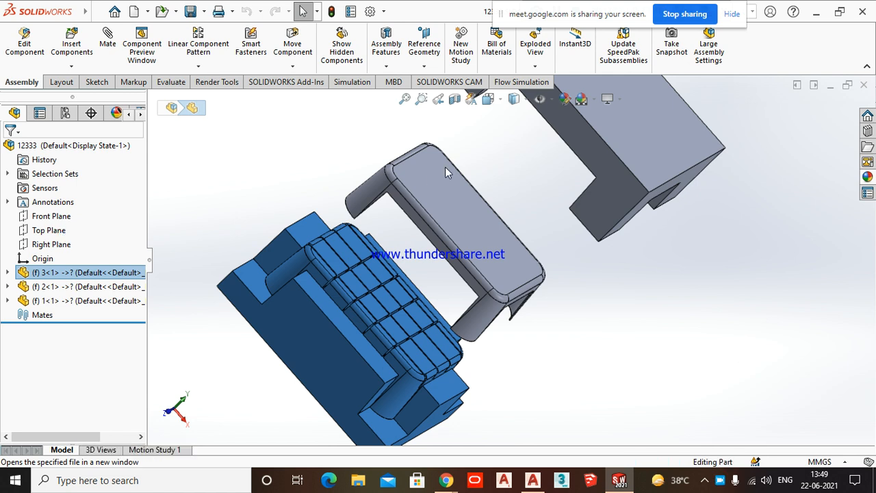
scroll(446, 266, "up", 4)
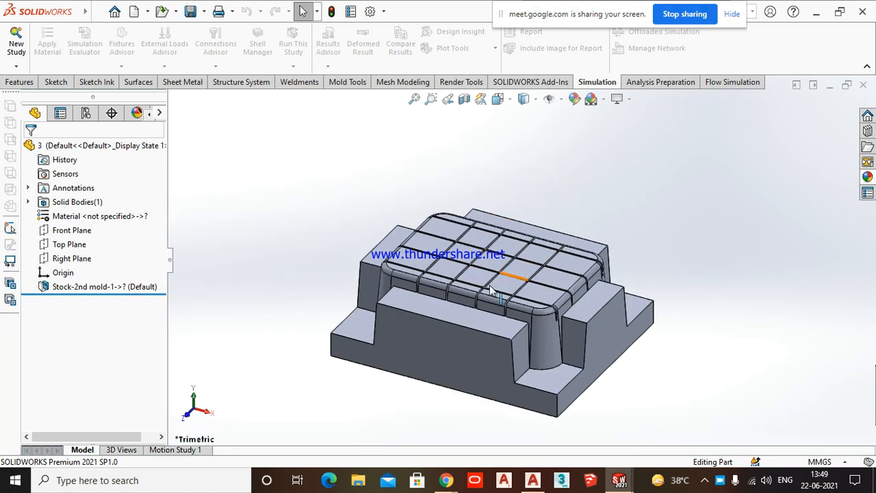
scroll(456, 298, "down", 2)
scroll(484, 295, "up", 2)
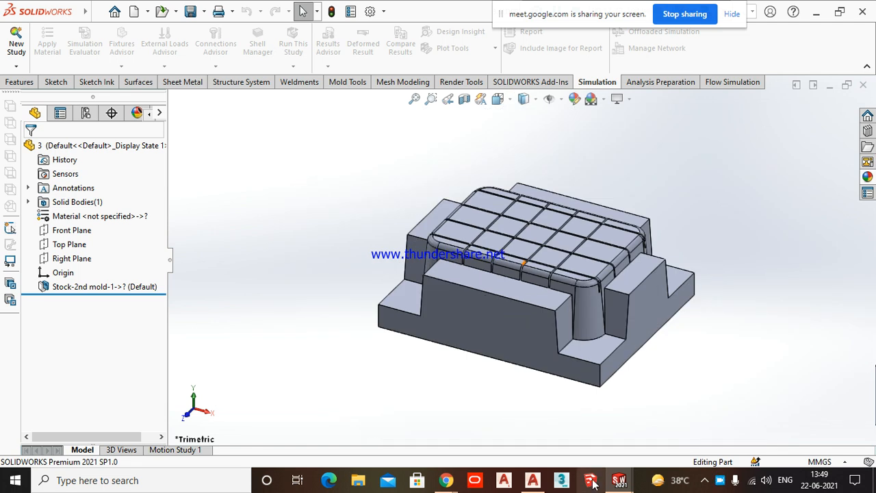
mouse_move(619, 480)
left_click(675, 432)
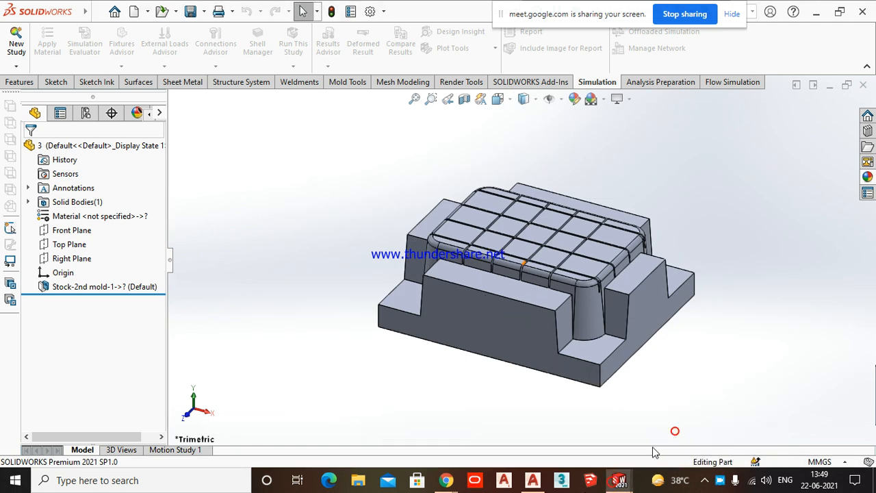
left_click(619, 482)
left_click(541, 420)
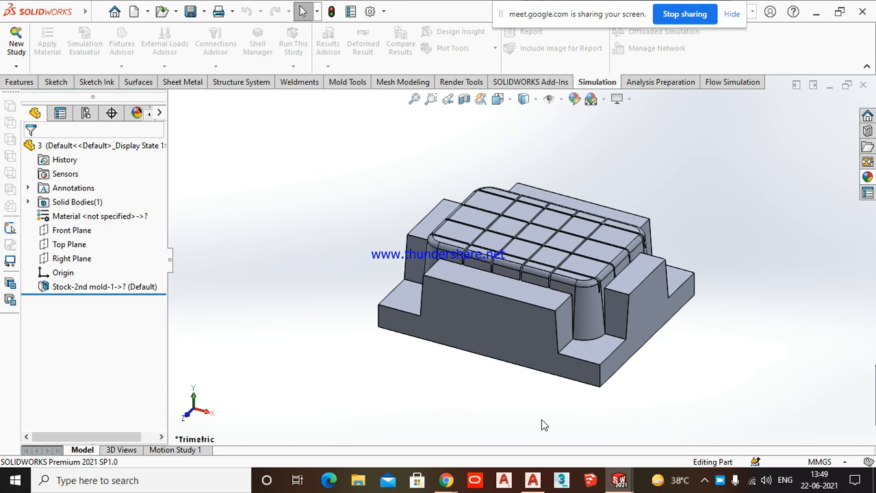
- Switch to Chrome, admit the waiting participant to the Meet call, check WhatsApp and return to part 3 in SolidWorks
mouse_move(446, 479)
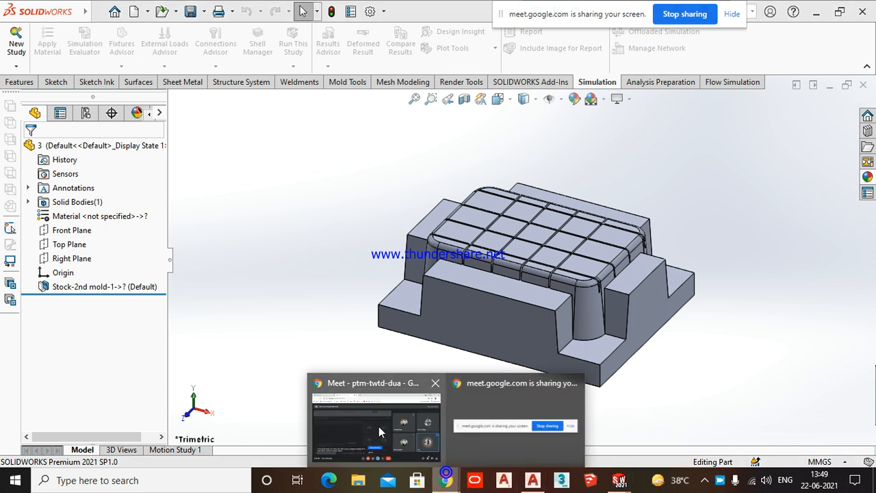
left_click(386, 436)
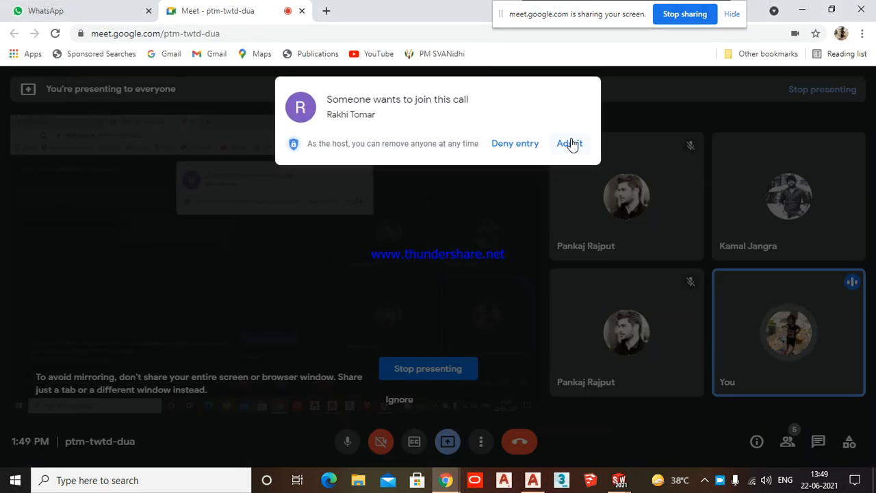
left_click(571, 143)
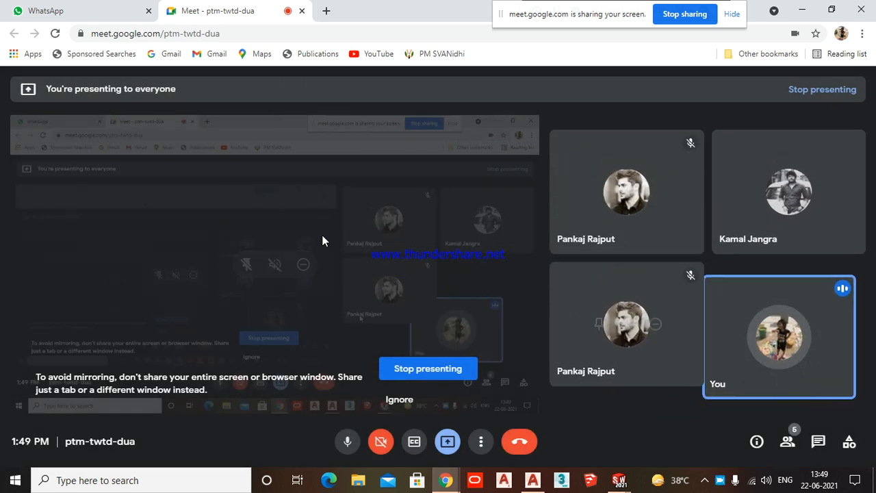
left_click(132, 16)
left_click(205, 11)
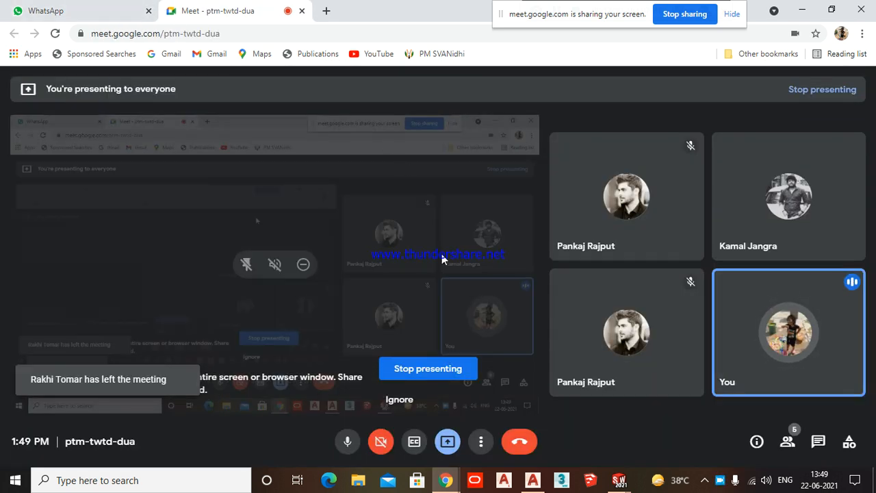
left_click(802, 11)
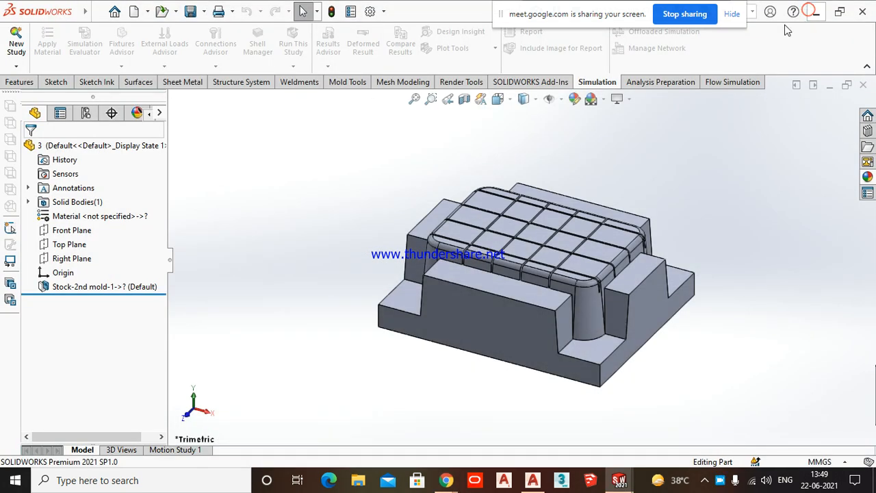
- Create a new blank part document
scroll(523, 264, "down", 2)
scroll(524, 264, "up", 3)
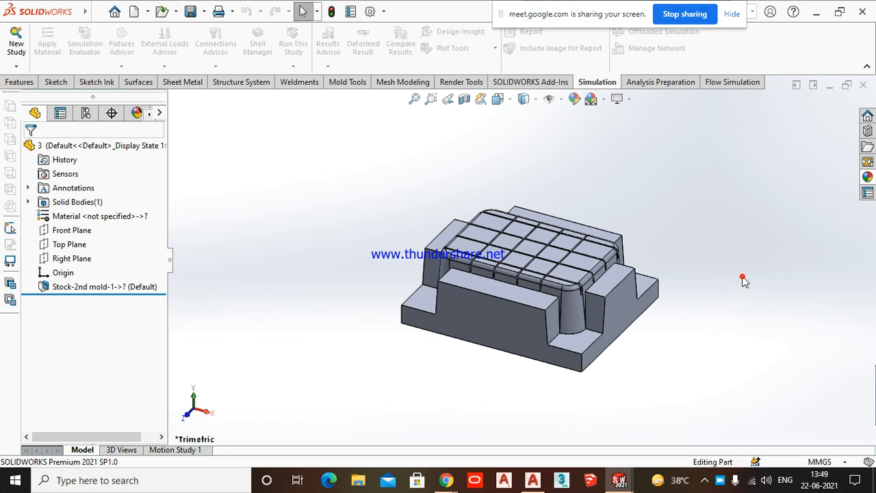
key("ctrl+n")
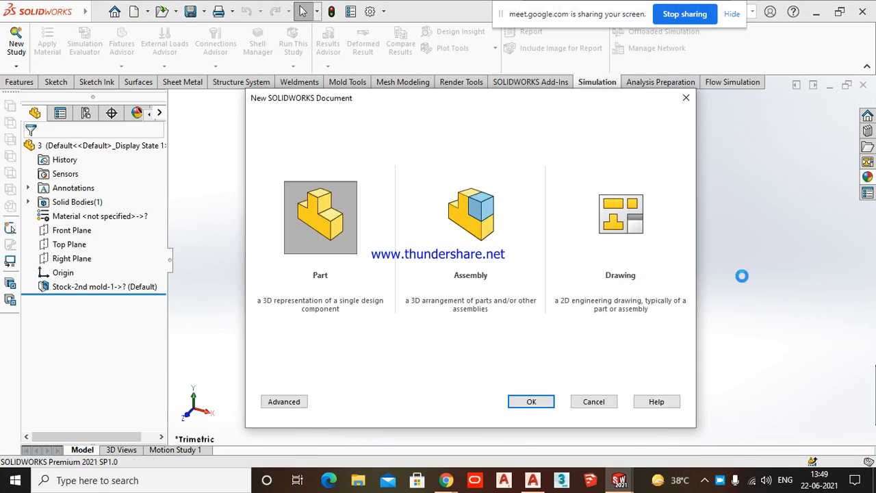
key("Return")
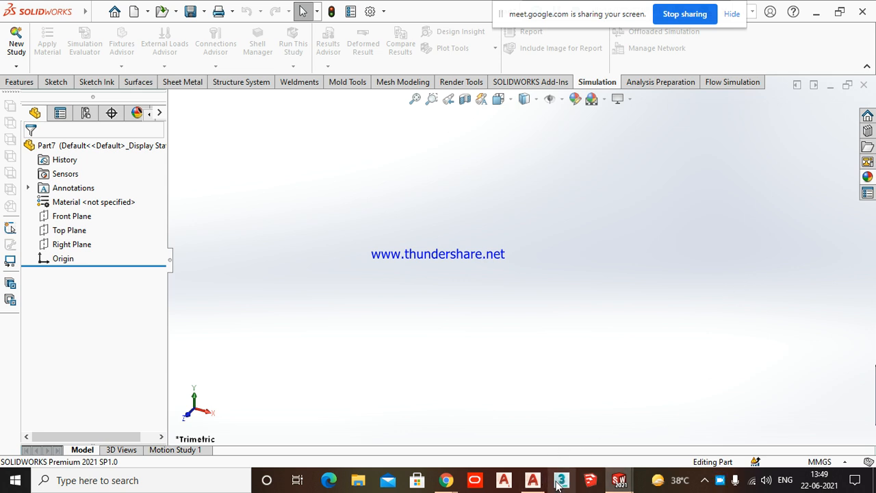
- Switch to Chrome to check the Meet participants and WhatsApp, minimize the browser and return to the new part in SolidWorks
mouse_move(445, 482)
left_click(374, 429)
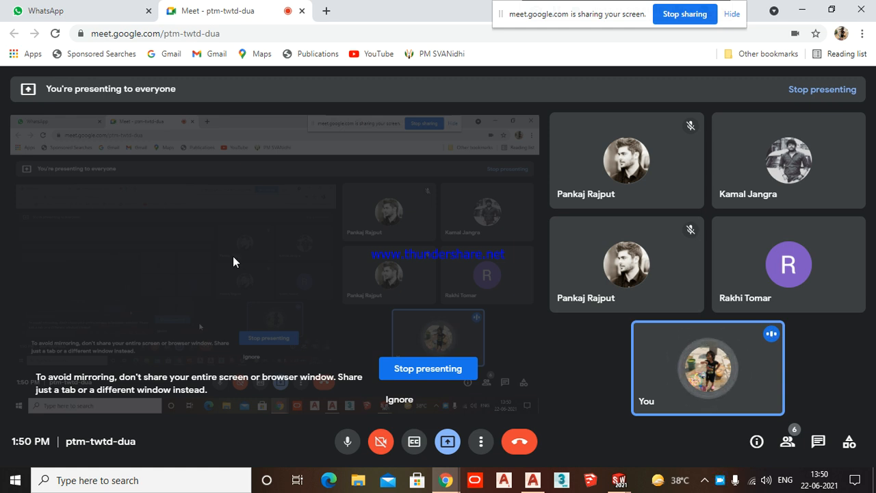
left_click(81, 12)
left_click(207, 13)
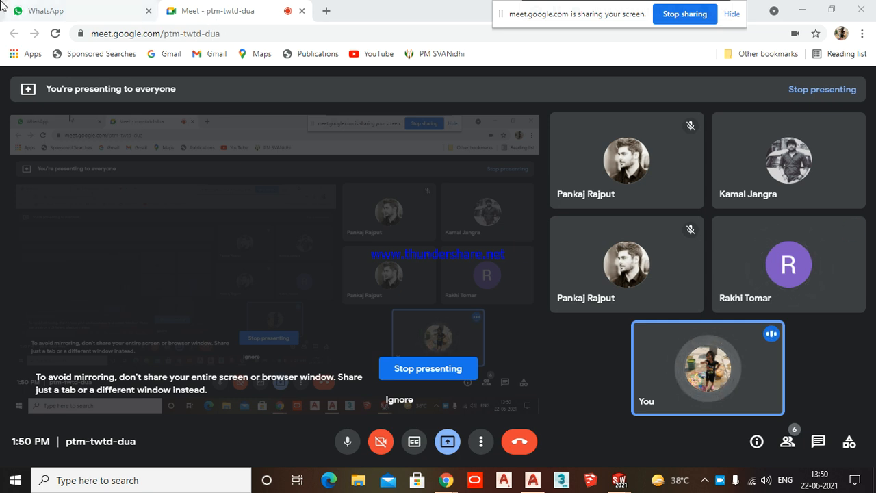
left_click(91, 11)
left_click(182, 14)
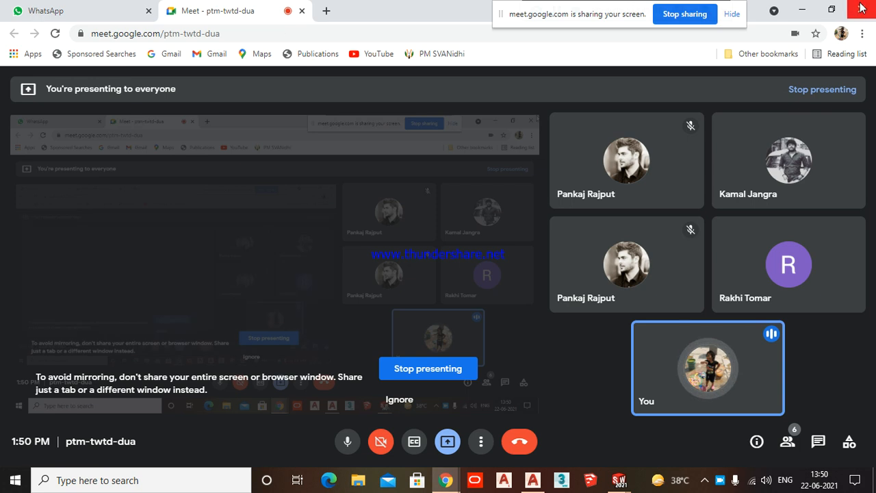
left_click(802, 10)
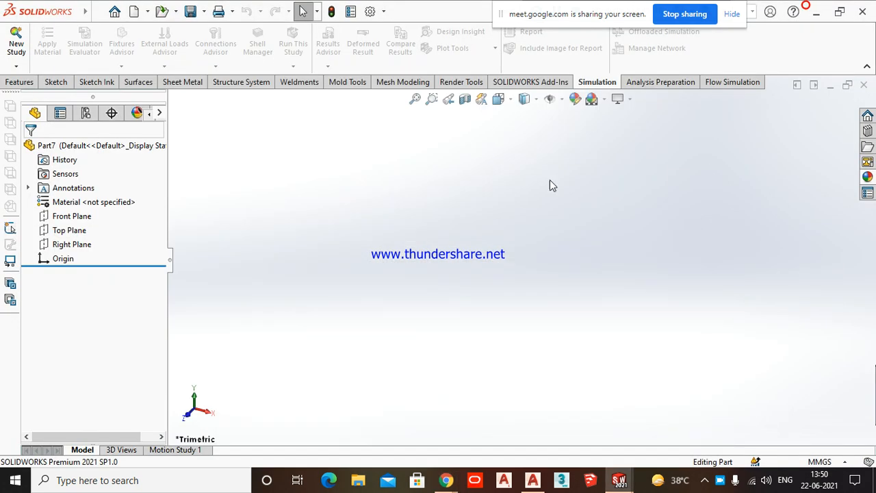
- Select the Top Plane of the new part and orient the view normal to it
left_click(69, 231)
left_click(56, 81)
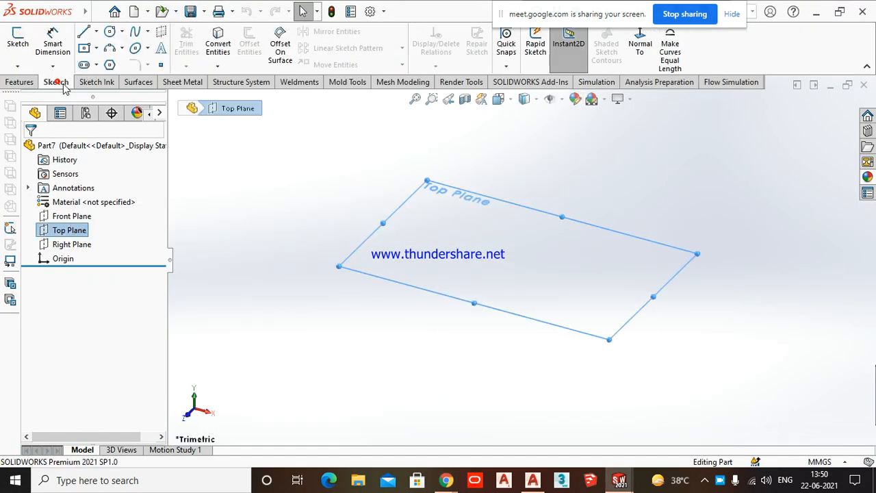
left_click(639, 59)
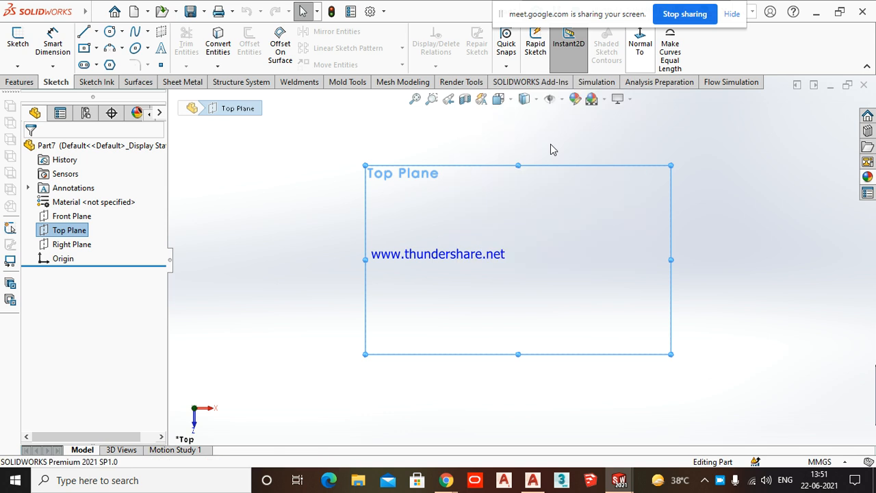
- Sketch a center rectangle about 165 mm wide on the Top Plane, centred on the origin
left_click(97, 47)
left_click(96, 77)
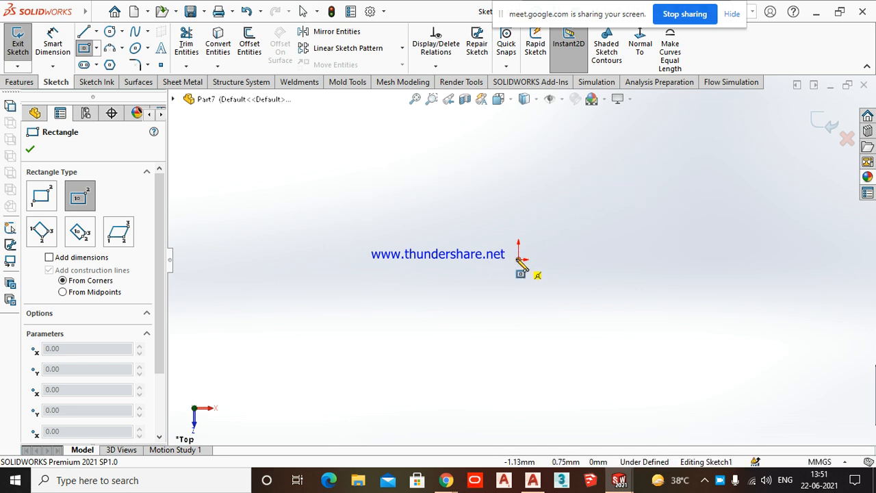
key("Escape")
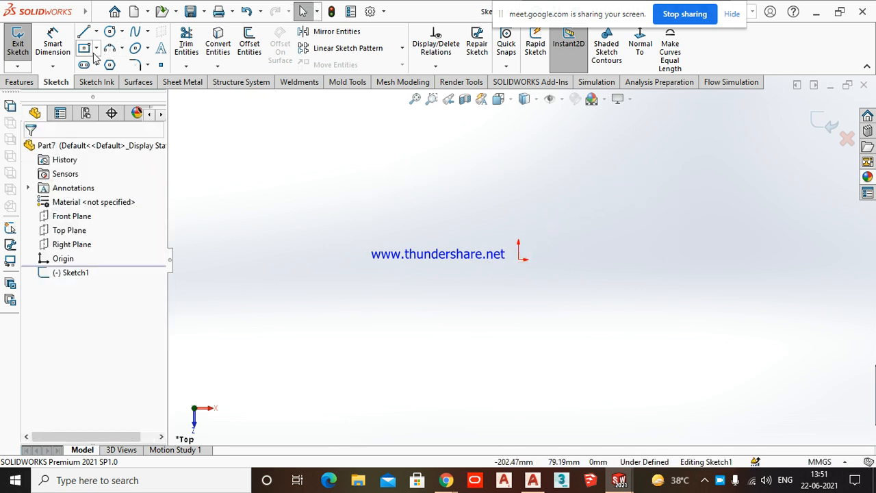
left_click(84, 48)
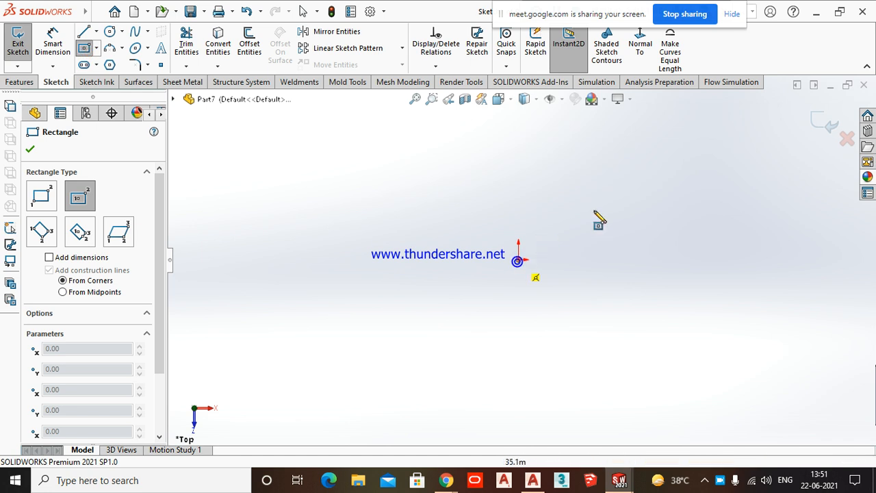
key("Escape")
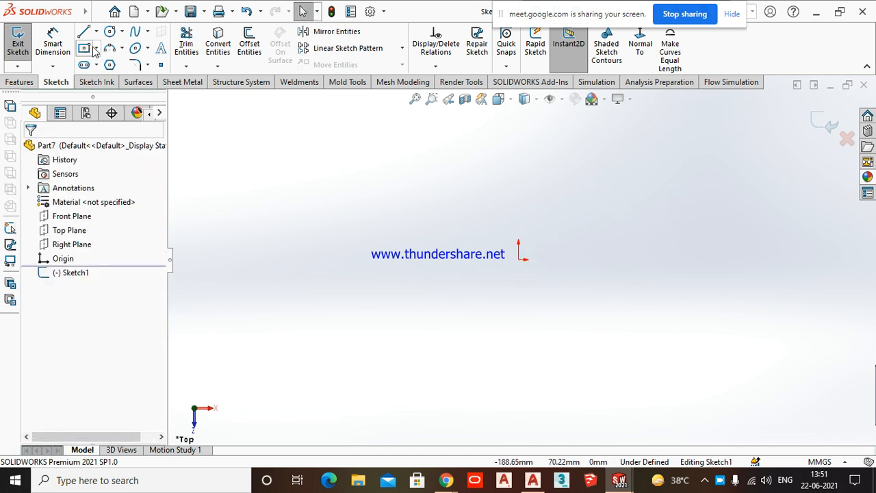
left_click(87, 48)
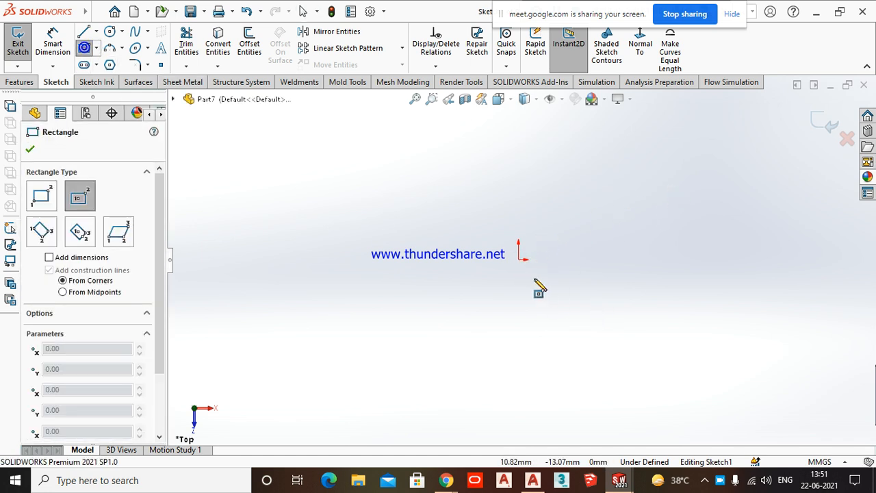
left_click(518, 258)
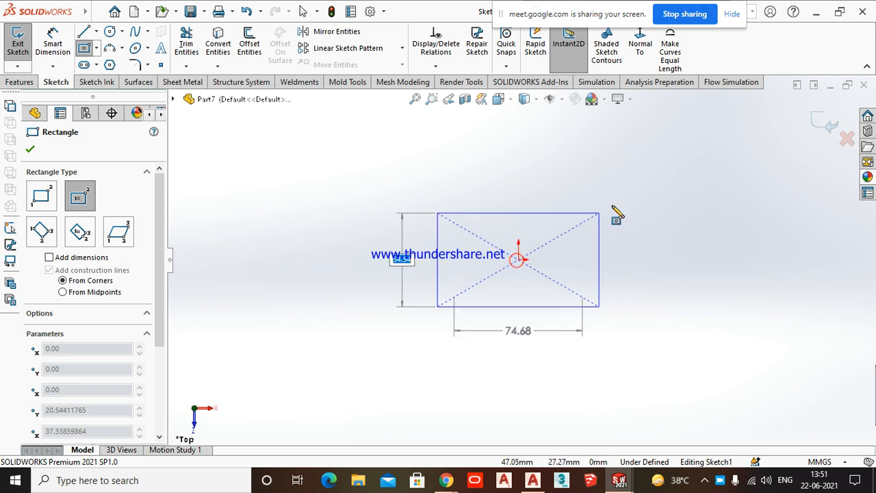
left_click(660, 172)
scroll(518, 258, "up", 3)
key("Escape")
scroll(528, 244, "down", 2)
scroll(534, 253, "down", 1)
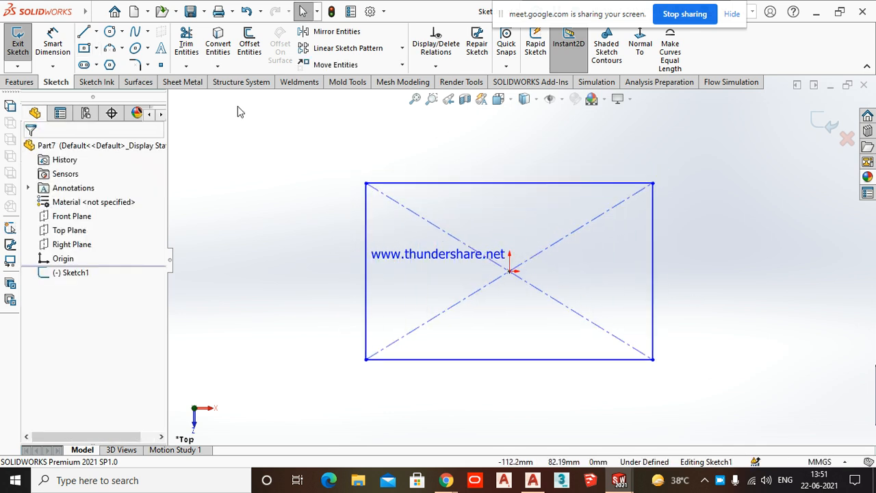
- Dimension the rectangle's upper horizontal edge and set its length to 300 mm
left_click(52, 45)
left_click(524, 184)
left_click(521, 147)
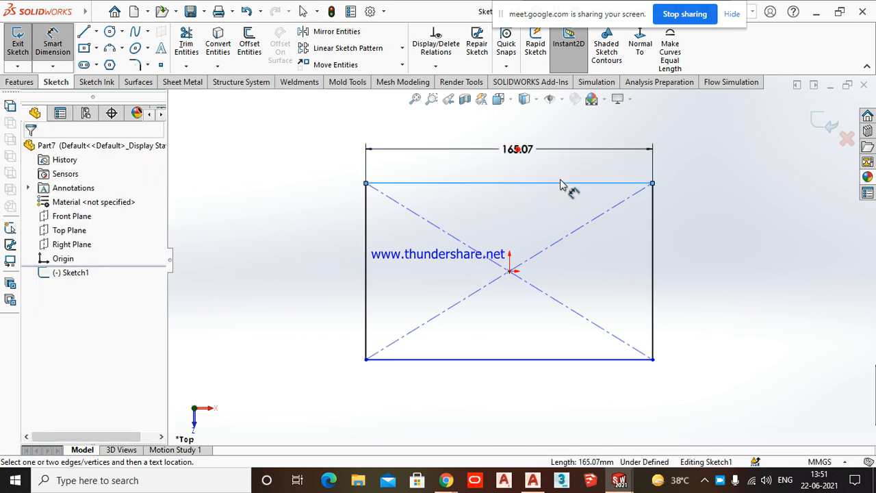
type("300")
key("Return")
left_click(718, 243)
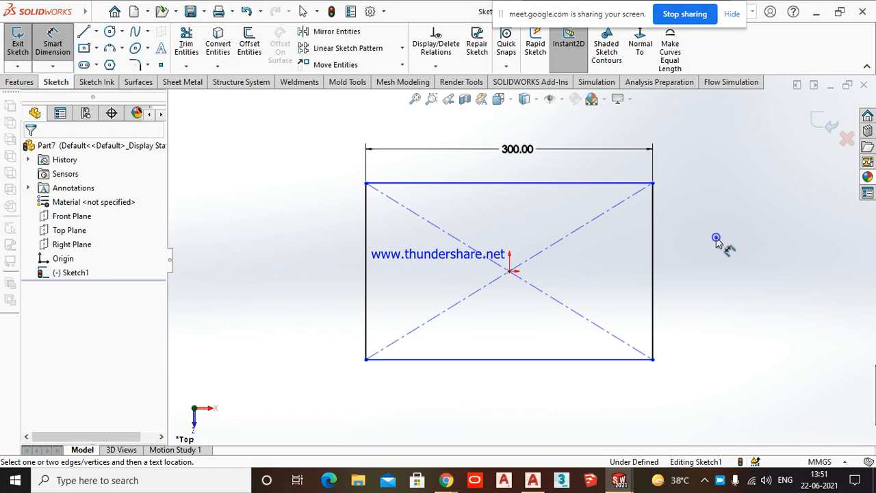
- Dimension the rectangle's vertical side and set its height to 200 mm
left_click(654, 268)
left_click(726, 274)
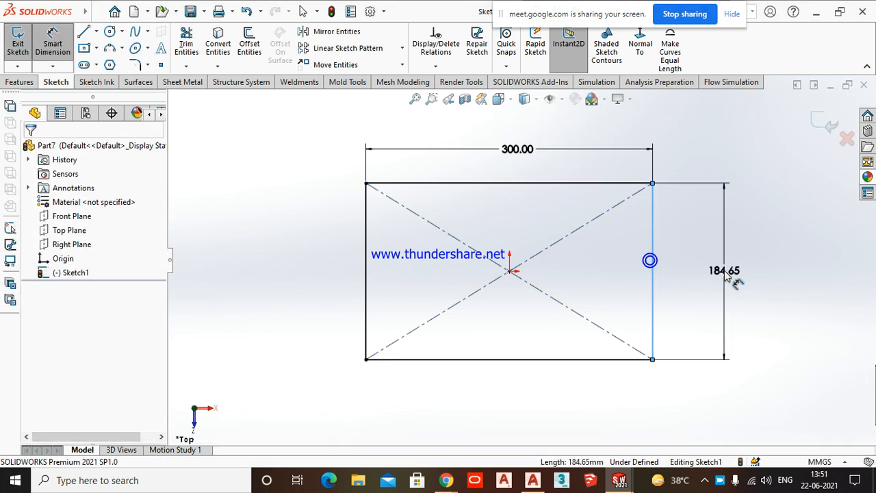
type("200")
key("Return")
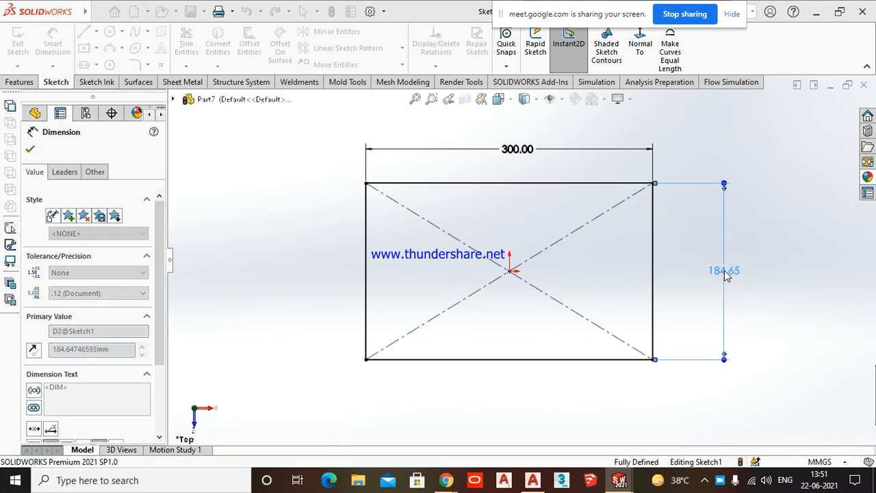
left_click(759, 333)
scroll(758, 334, "up", 4)
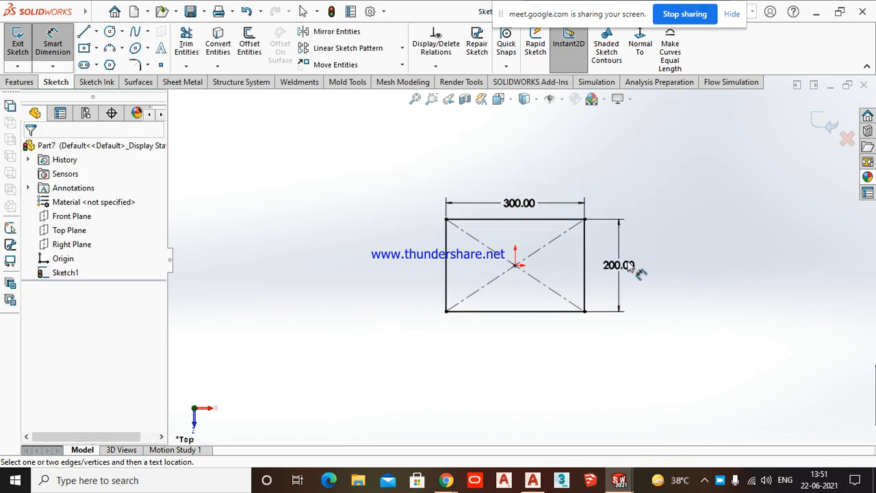
scroll(479, 213, "down", 4)
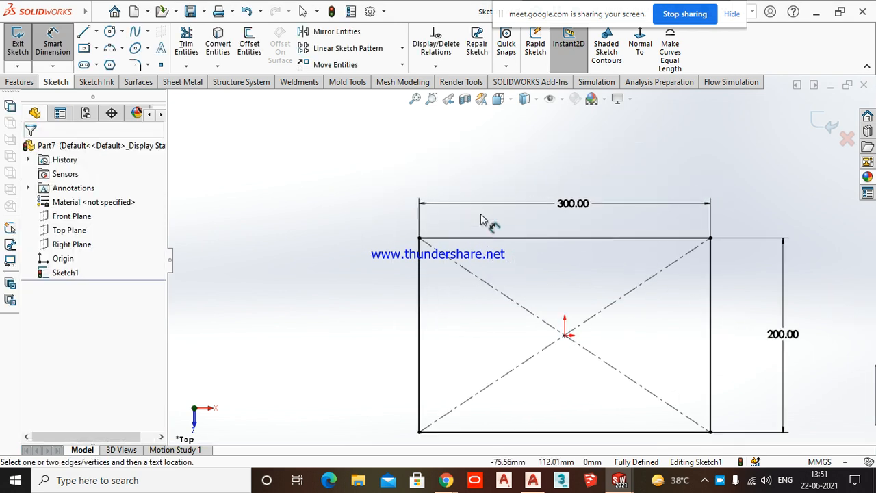
scroll(446, 278, "up", 2)
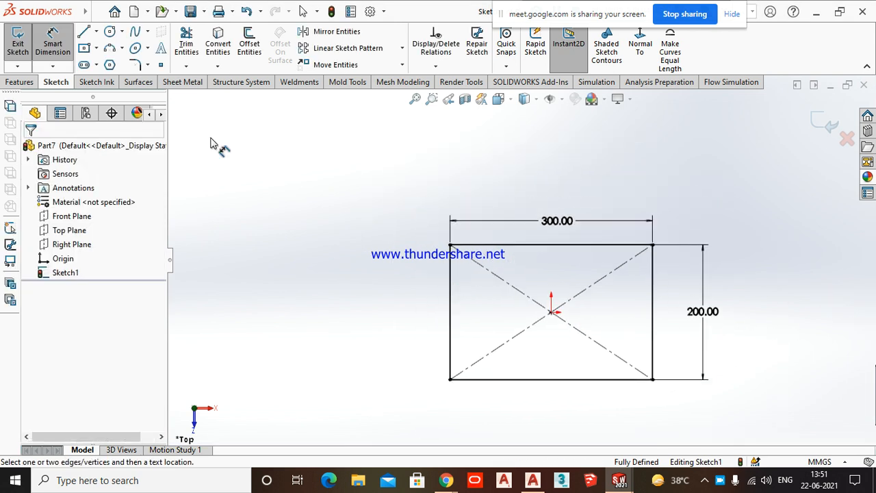
- Round all four corners of the rectangle with a 30 mm Sketch Fillet
left_click(148, 65)
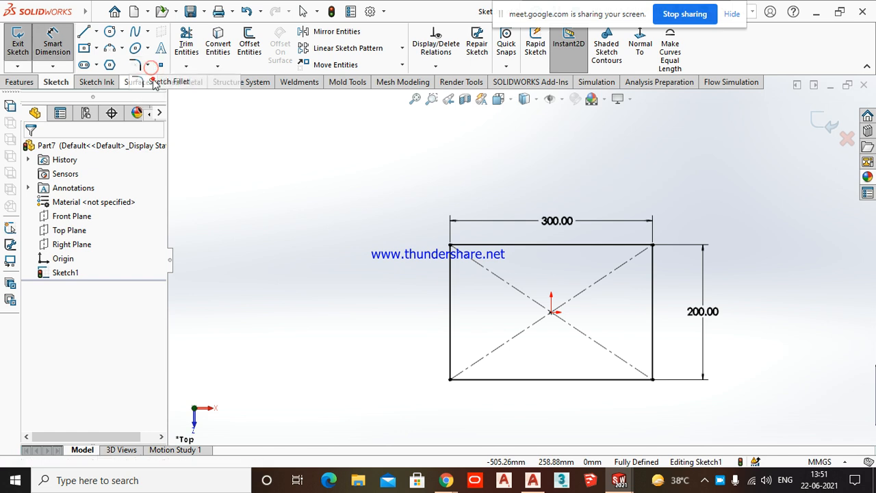
left_click(167, 68)
left_click_drag(554, 354, 707, 414)
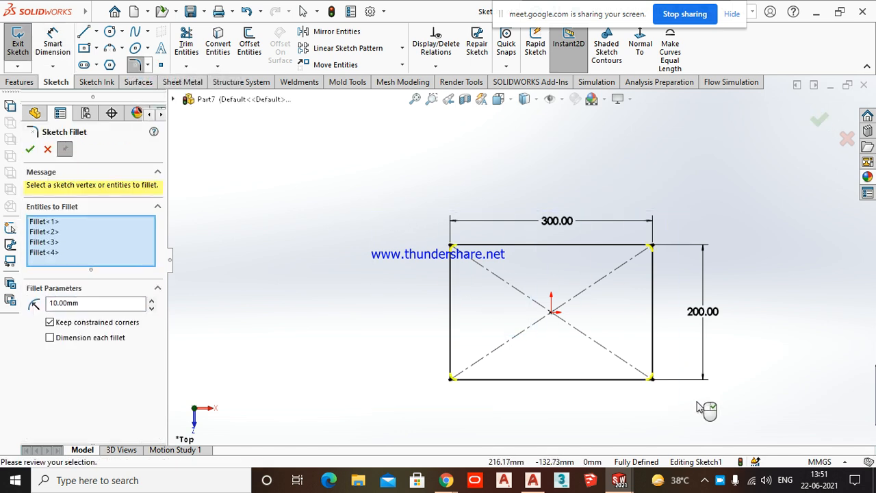
double_click(98, 307)
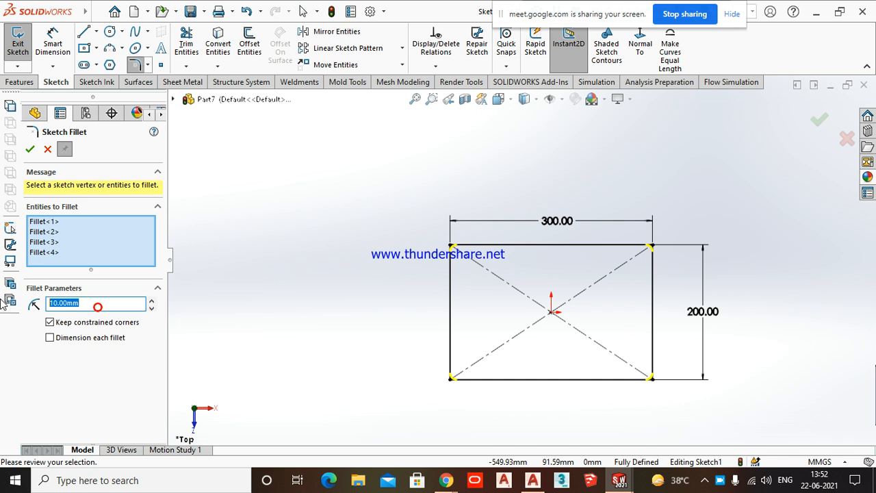
key("Return")
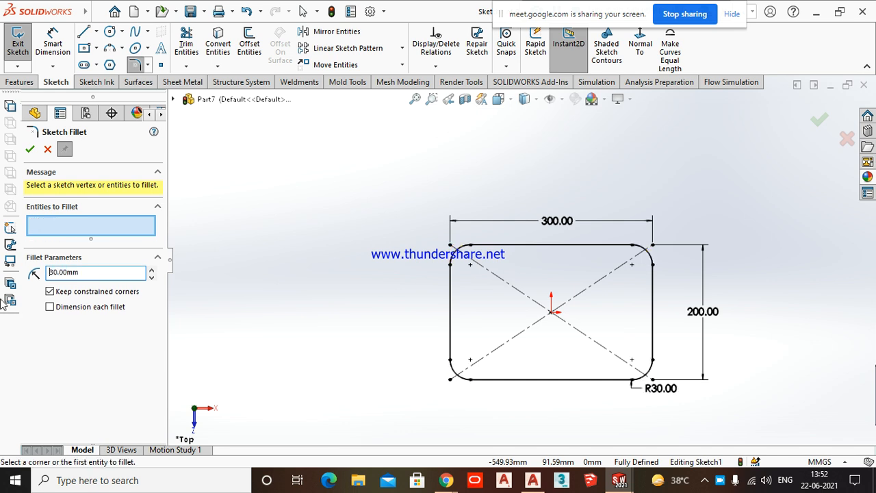
left_click(29, 149)
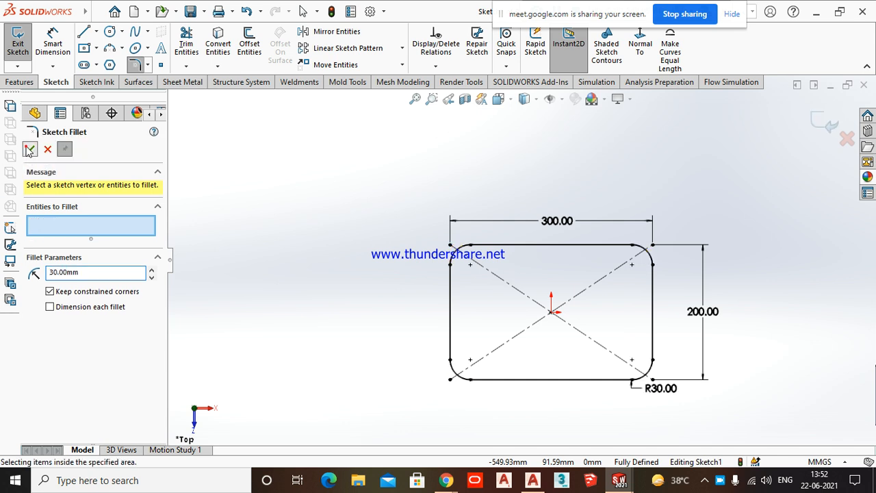
left_click(287, 254)
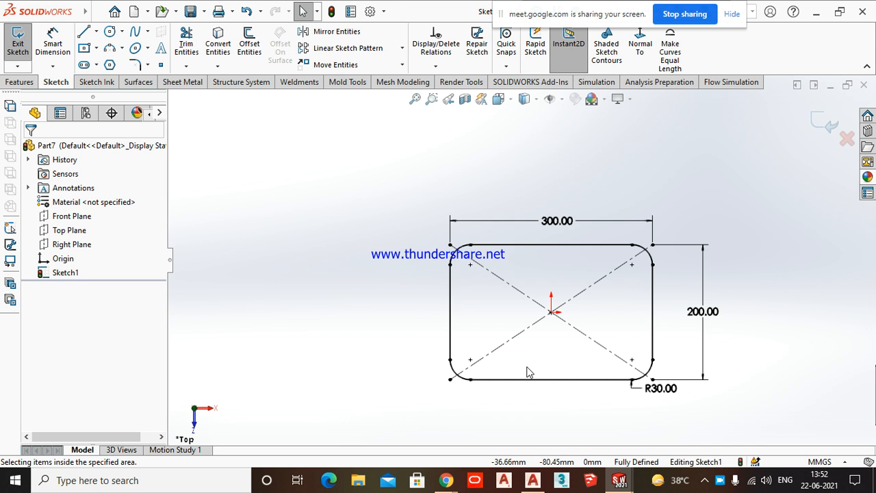
- Extrude the rounded rectangle 100 mm blind in the reversed, downward direction with a 5° outward draft
key("ctrl+1")
key("Down")
key("Down")
key("Down")
key("Up")
key("Up")
key("Down")
key("Down")
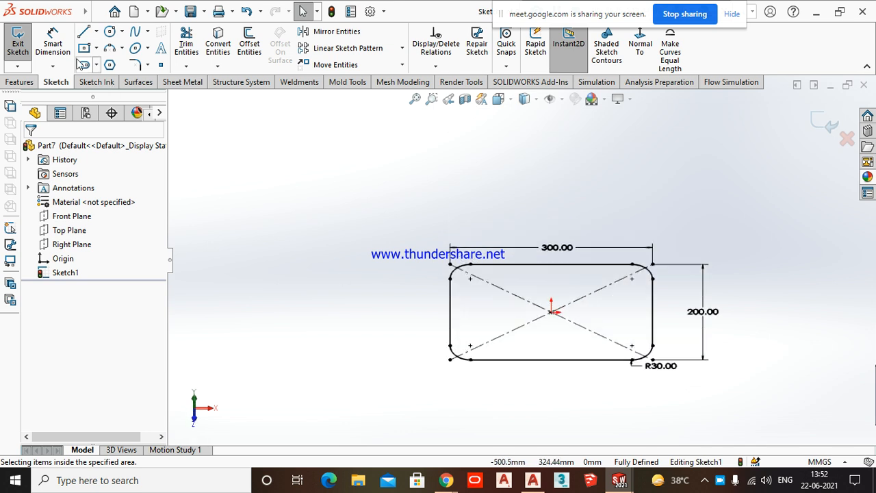
left_click(19, 82)
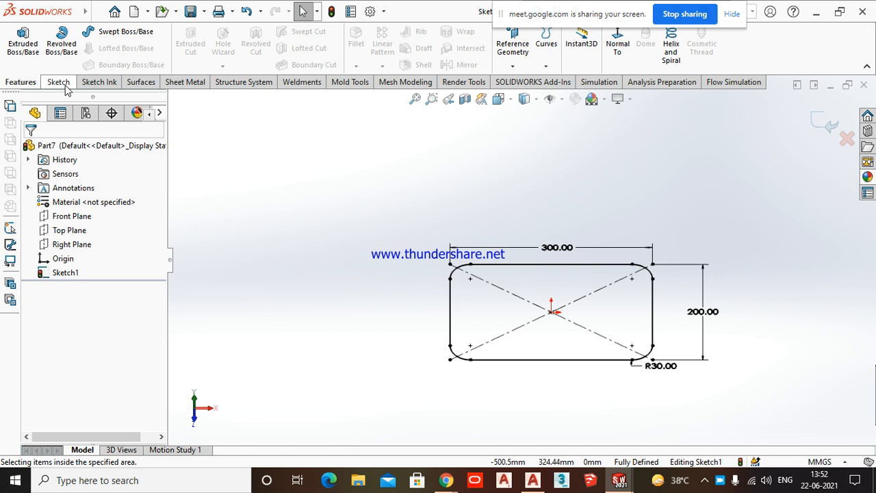
left_click(23, 42)
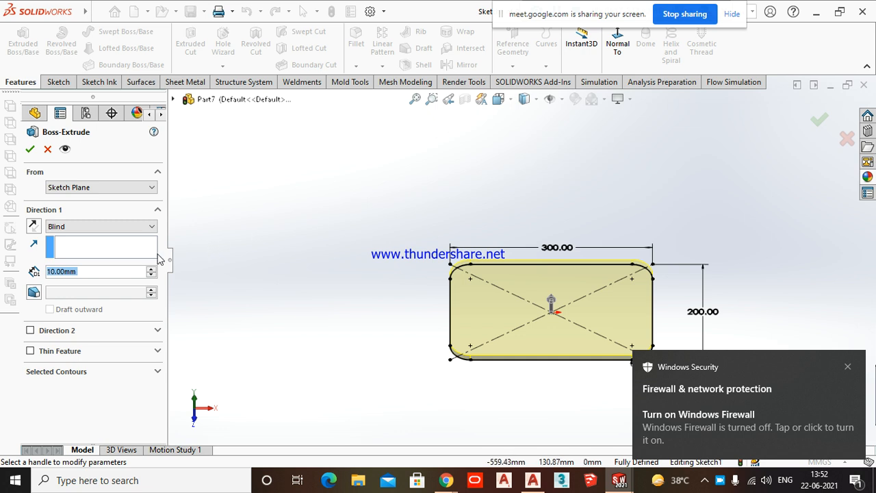
left_click(32, 227)
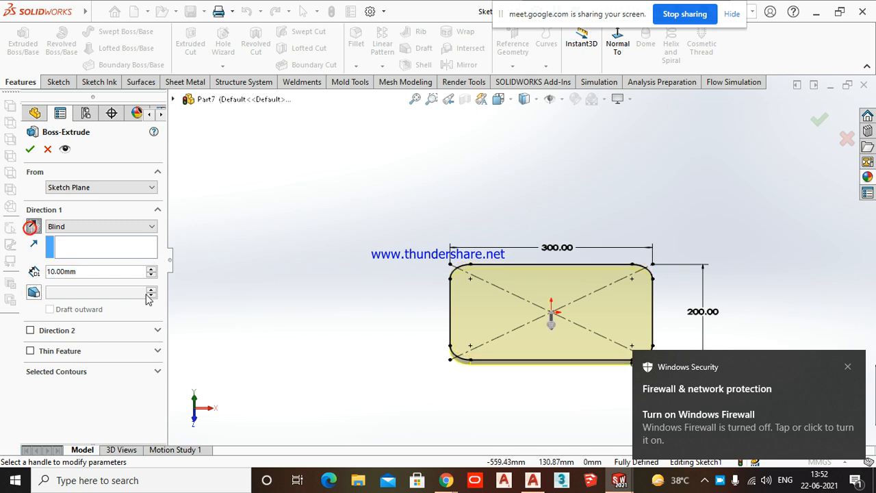
left_click(100, 271)
type("100")
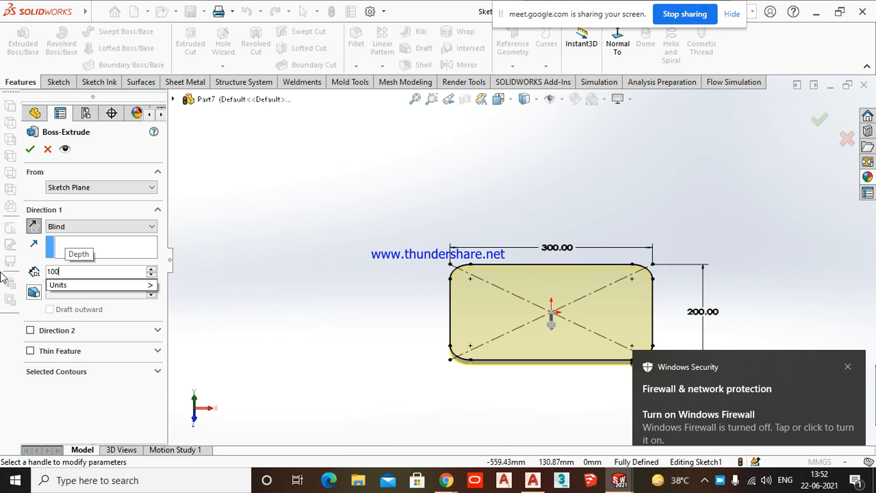
key("Return")
left_click(33, 292)
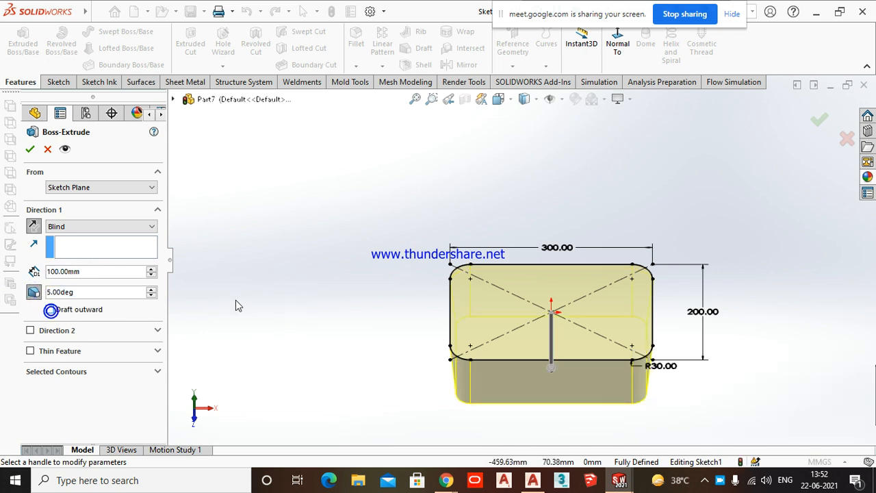
left_click(50, 309)
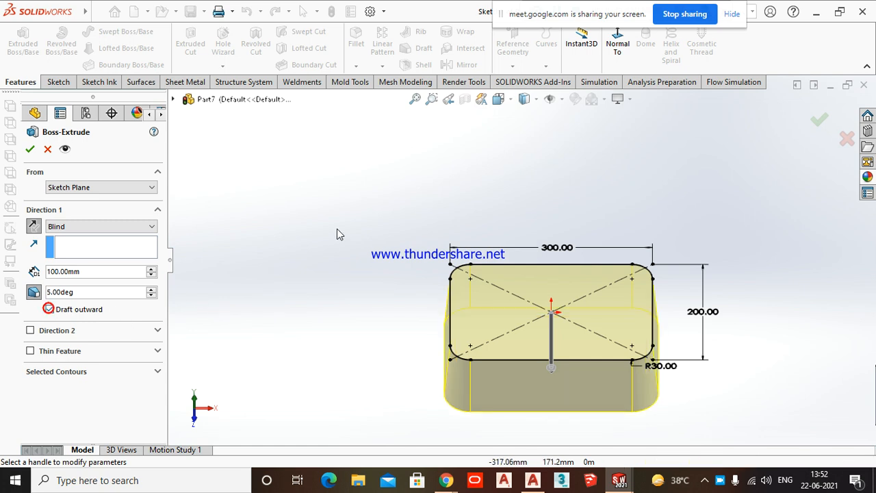
left_click(30, 150)
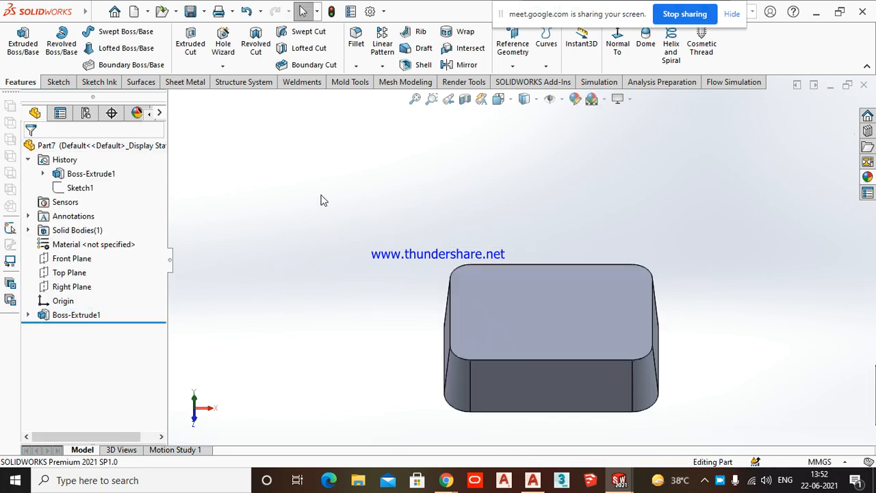
- Fillet the outer edge loop of the block's top face with a 10 mm radius
scroll(332, 205, "down", 5)
scroll(527, 288, "up", 6)
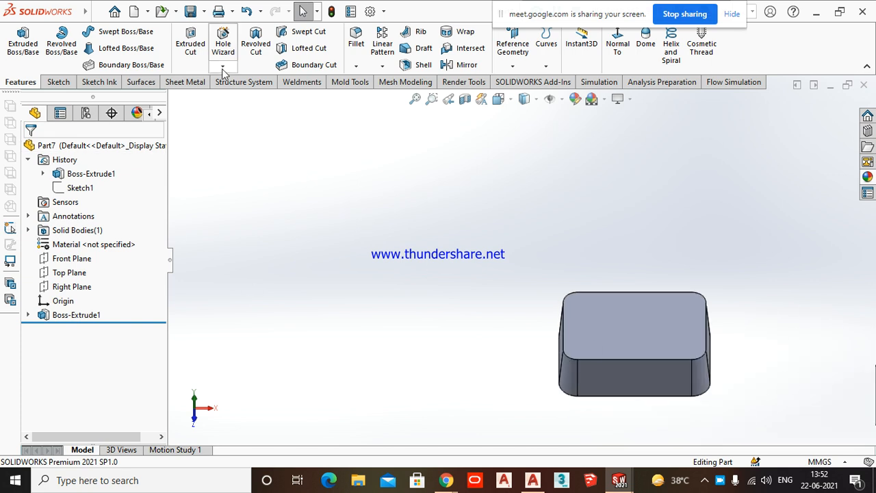
left_click(675, 294)
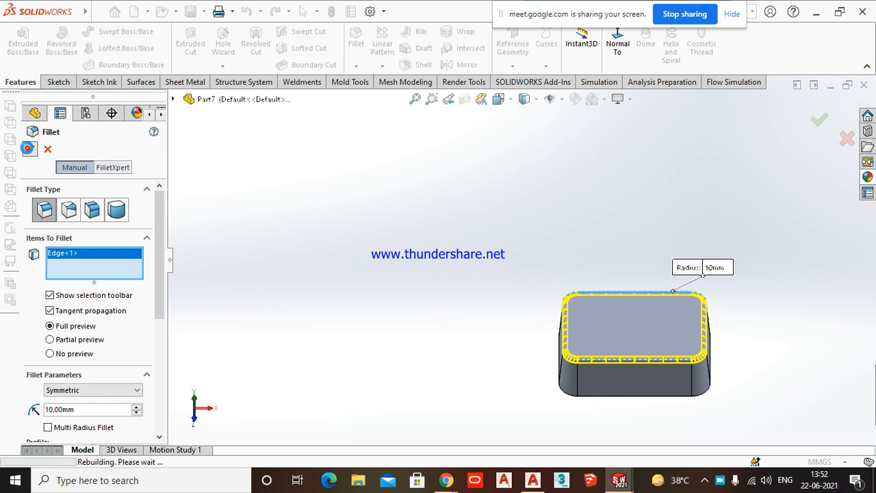
right_click(505, 242)
- Examine the filleted, drafted block from several sides by rotating and zooming the view
key("Down")
key("Down")
key("Up")
key("Up")
key("Up")
key("Up")
key("Up")
key("Up")
key("Up")
key("Left")
key("Left")
key("Right")
key("Right")
key("Right")
key("Up")
key("Up")
key("Up")
key("Left")
key("Left")
key("Down")
key("Down")
key("Up")
key("Up")
key("Down")
key("Down")
key("Down")
key("Down")
key("Down")
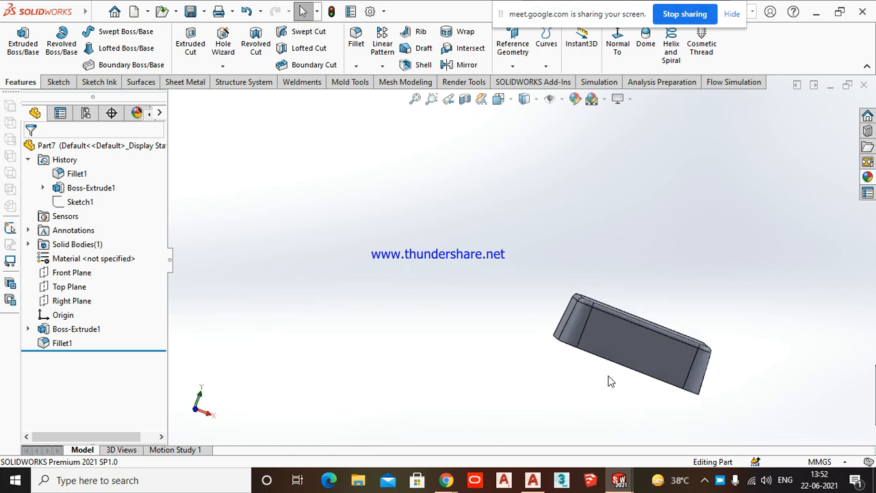
scroll(698, 347, "down", 3)
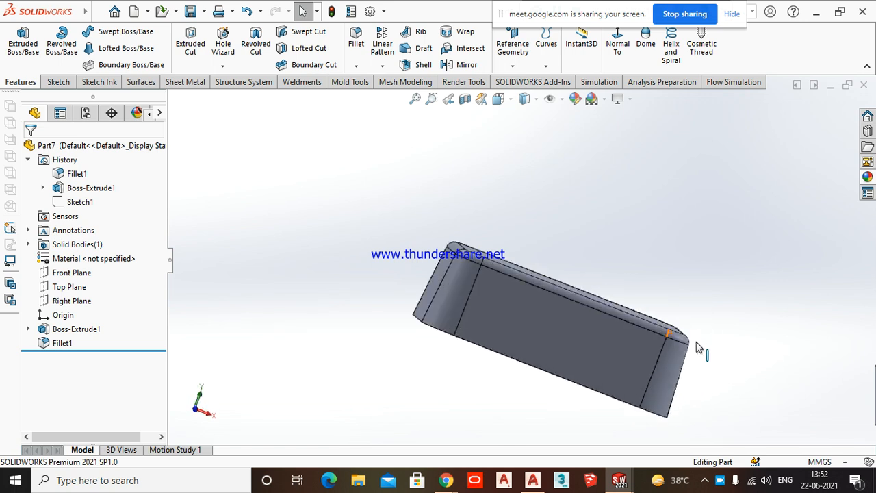
left_click(80, 274)
left_click(616, 55)
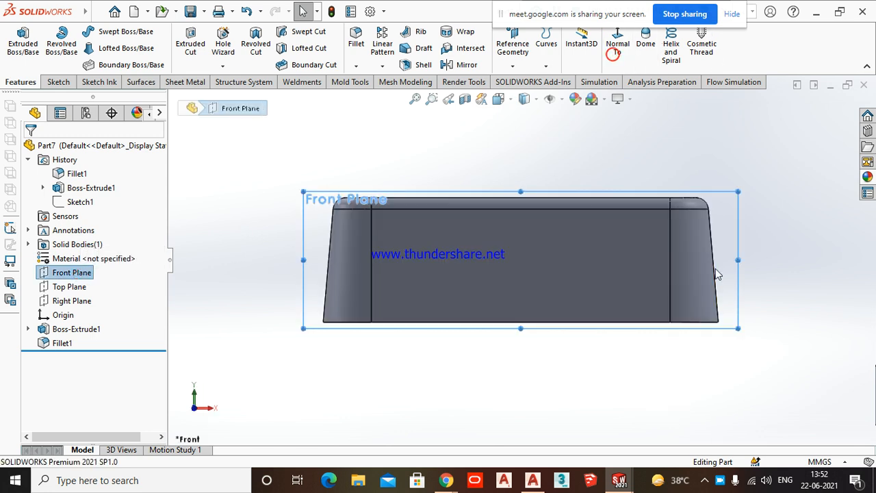
left_click(58, 83)
left_click(84, 32)
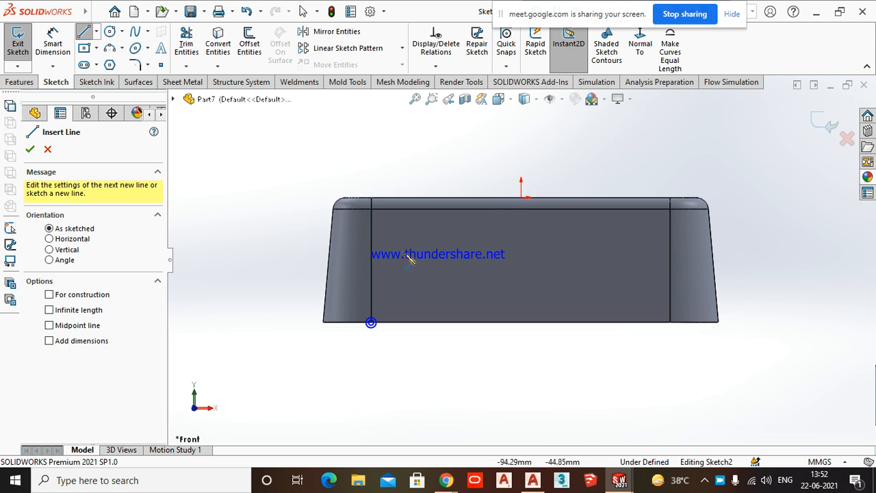
left_click(370, 322)
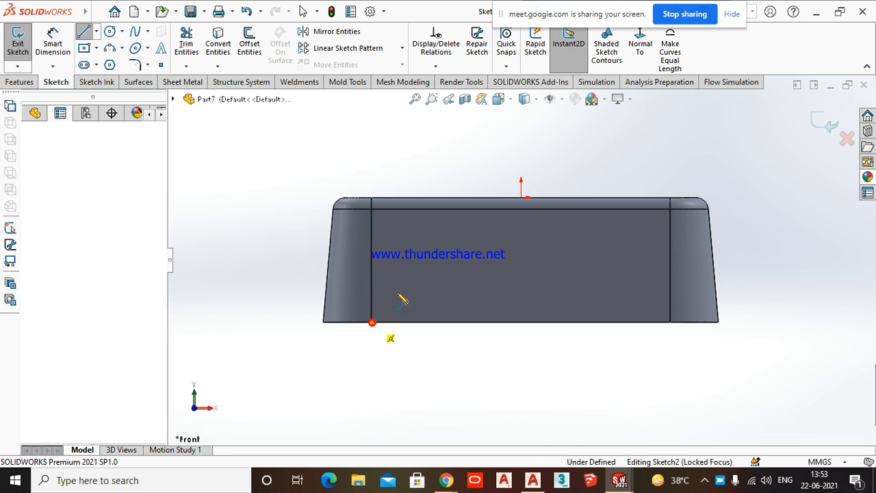
double_click(413, 236)
key("ctrl+z")
key("Escape")
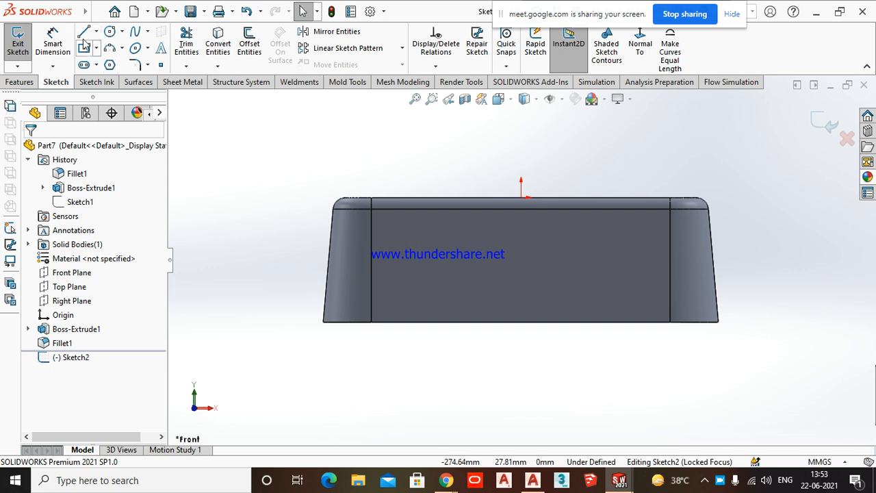
left_click(373, 321)
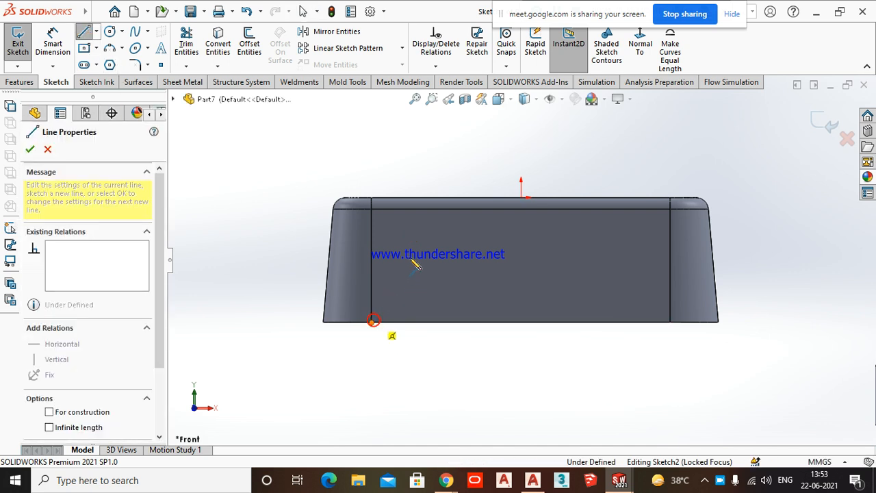
left_click(414, 236)
key("ctrl+z")
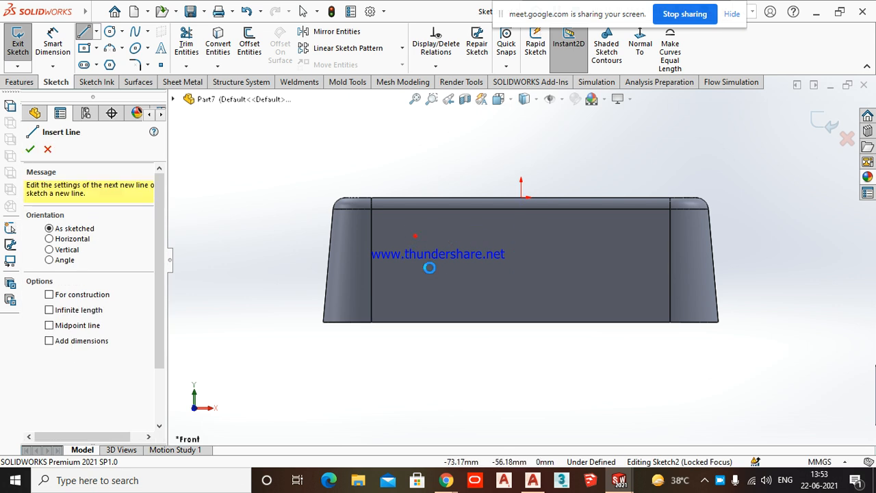
key("Escape")
scroll(375, 260, "down", 2)
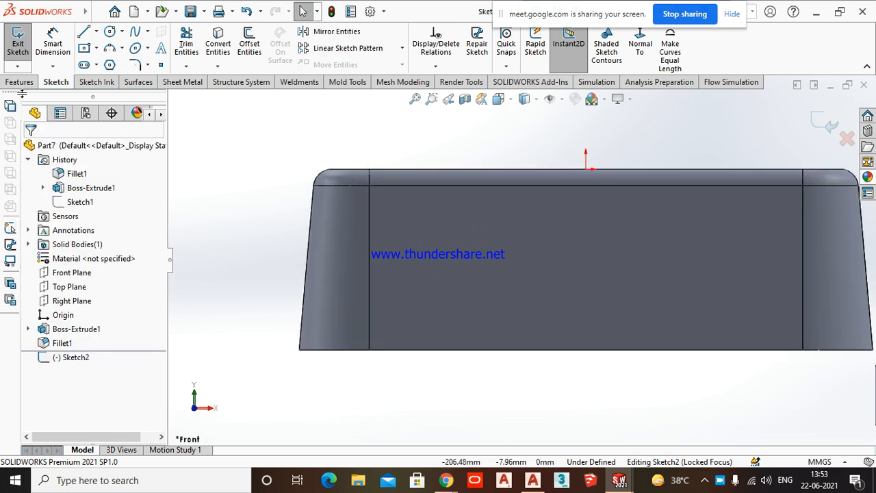
left_click(81, 32)
left_click(370, 349)
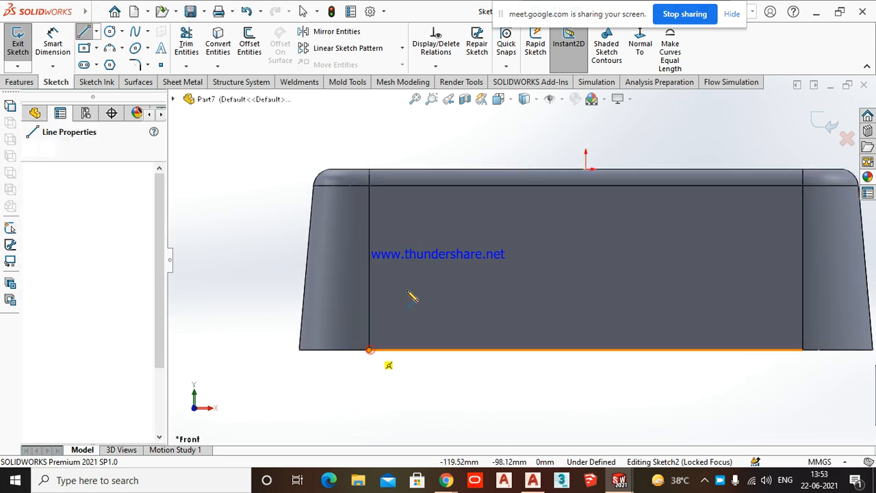
double_click(451, 226)
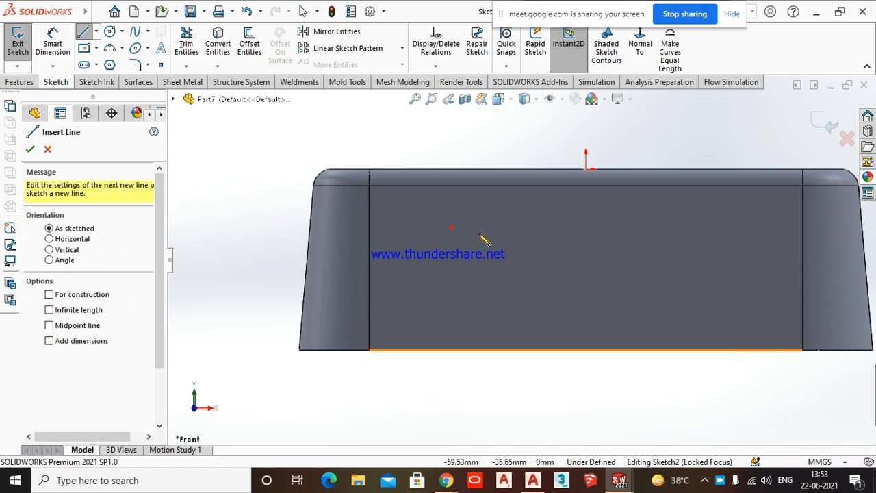
key("Escape")
scroll(406, 269, "up", 2)
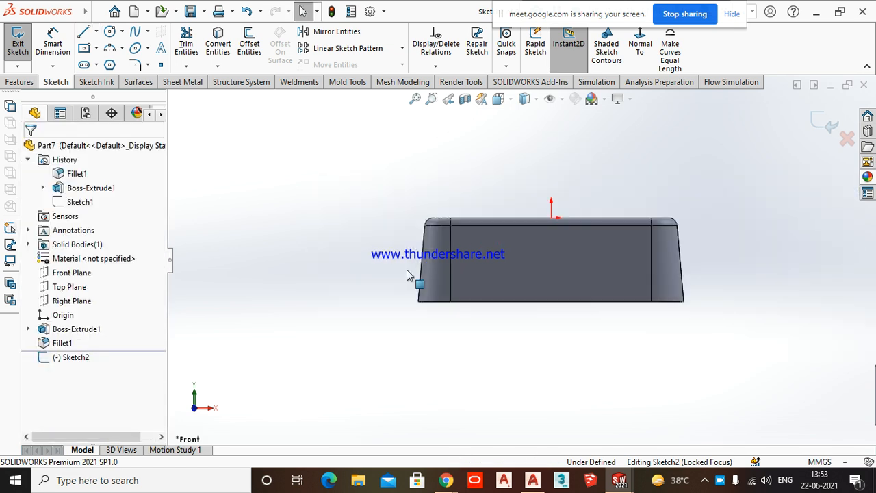
left_click(821, 122)
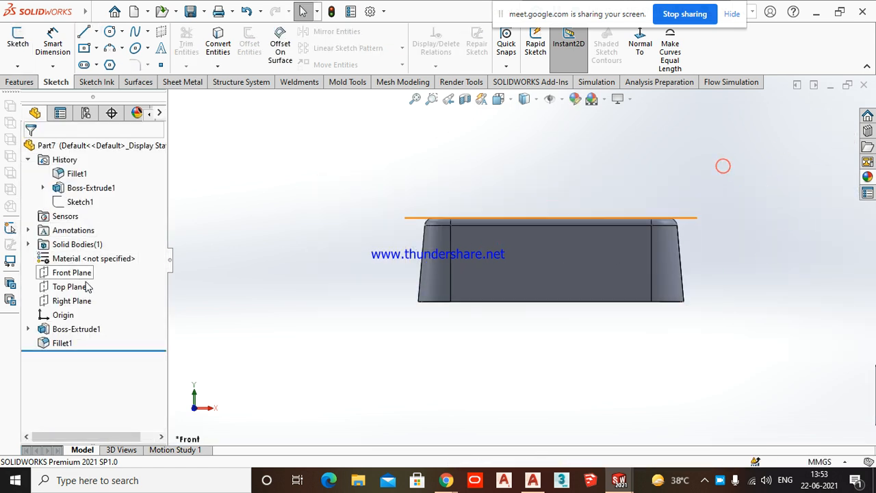
- Sketch a slanted line on the Front Plane, rising rightward from the lower-left corner of the block's flat front face to just below its upper edge
scroll(215, 256, "down", 1)
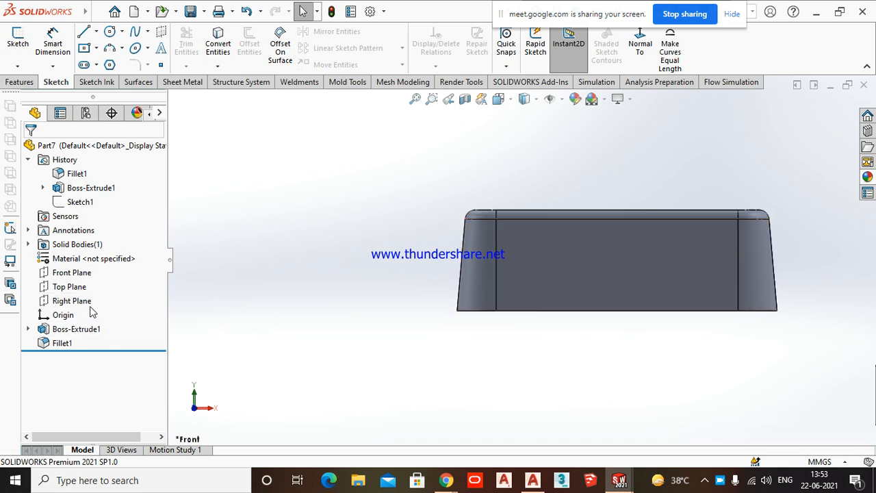
left_click(79, 273)
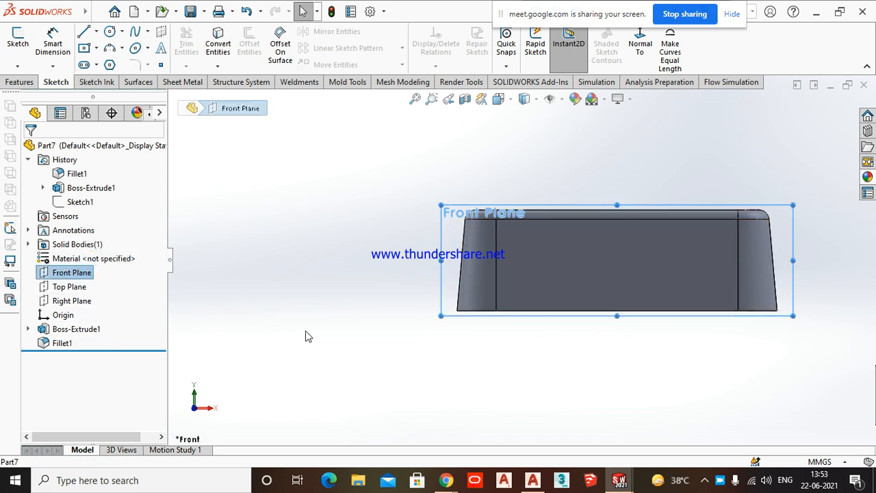
key("z")
scroll(504, 216, "down", 2)
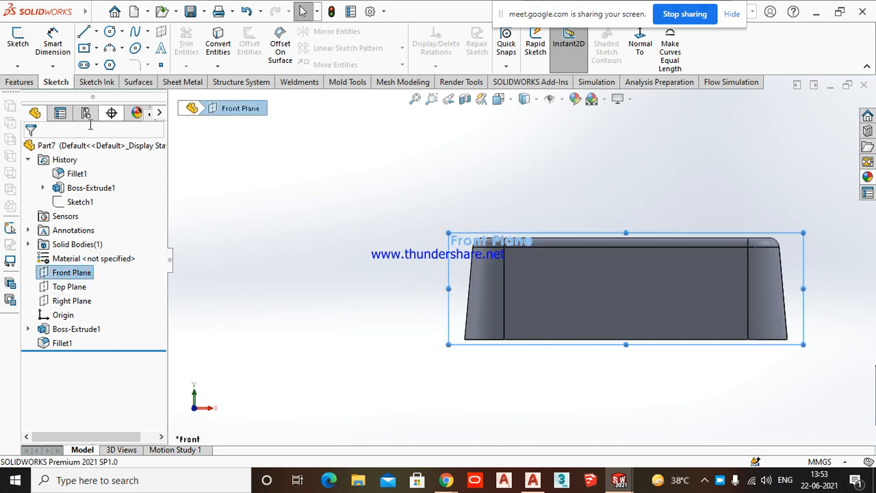
left_click(85, 33)
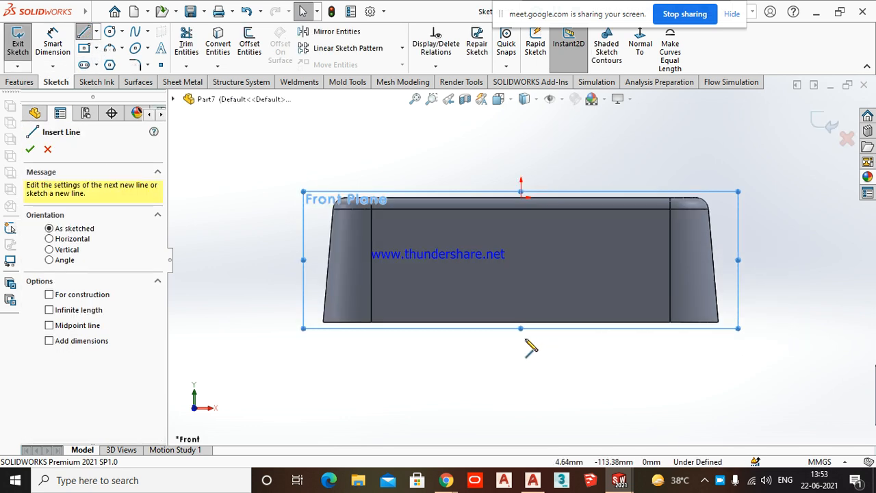
left_click(371, 320)
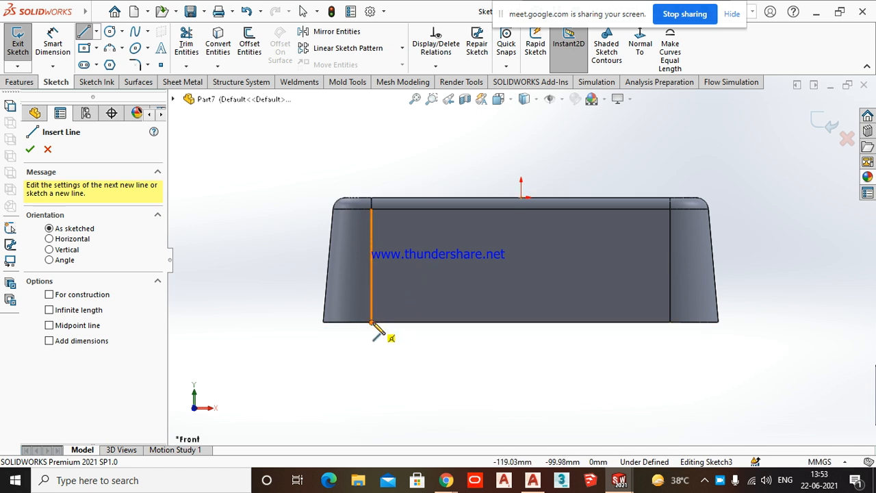
key("Escape")
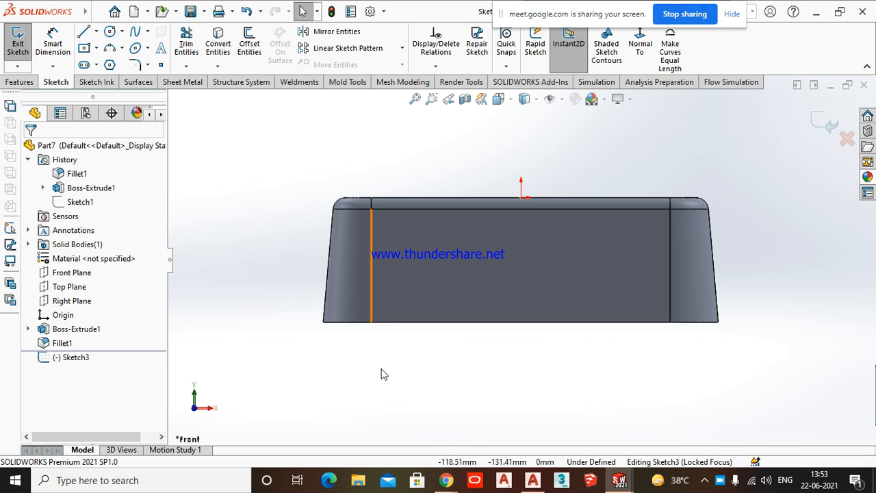
left_click(84, 32)
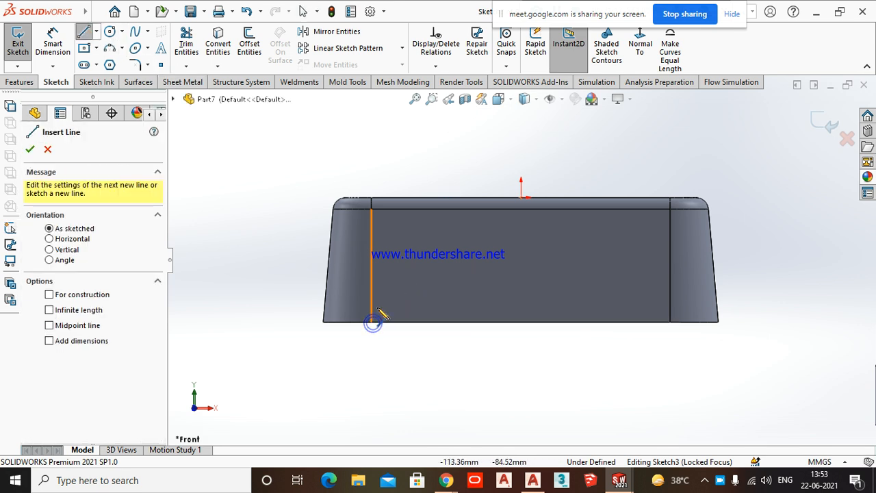
left_click(371, 322)
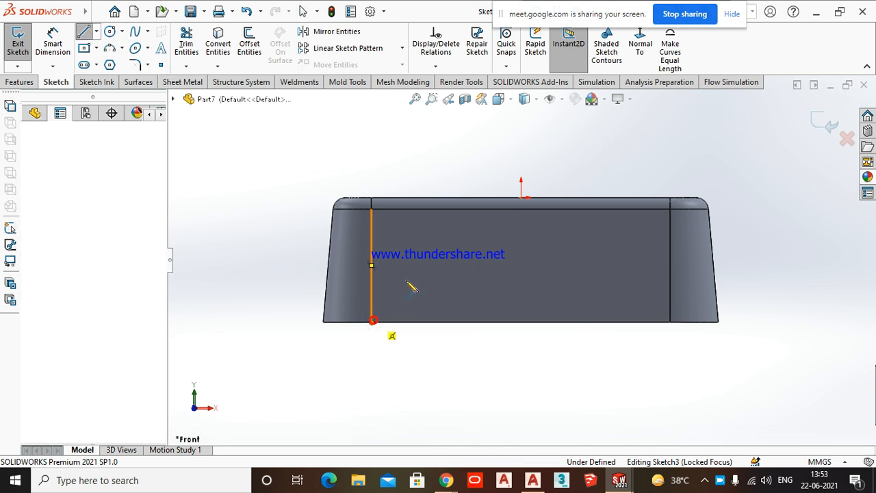
left_click(413, 225)
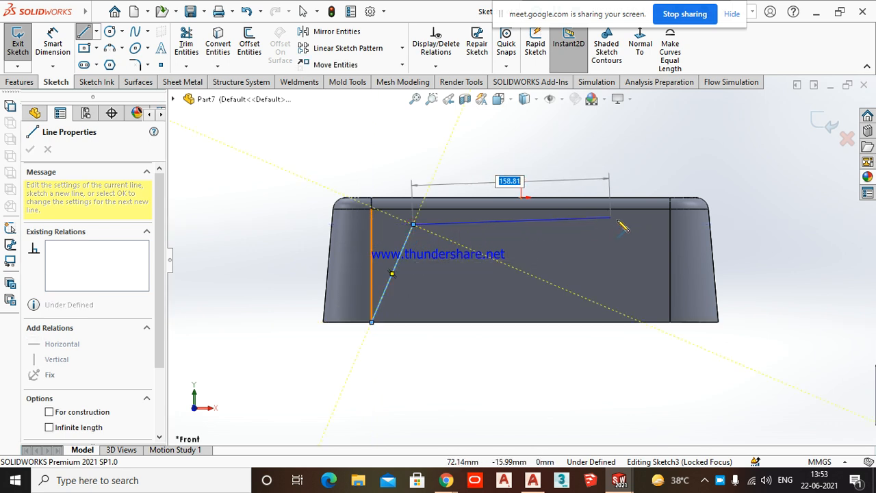
key("Escape")
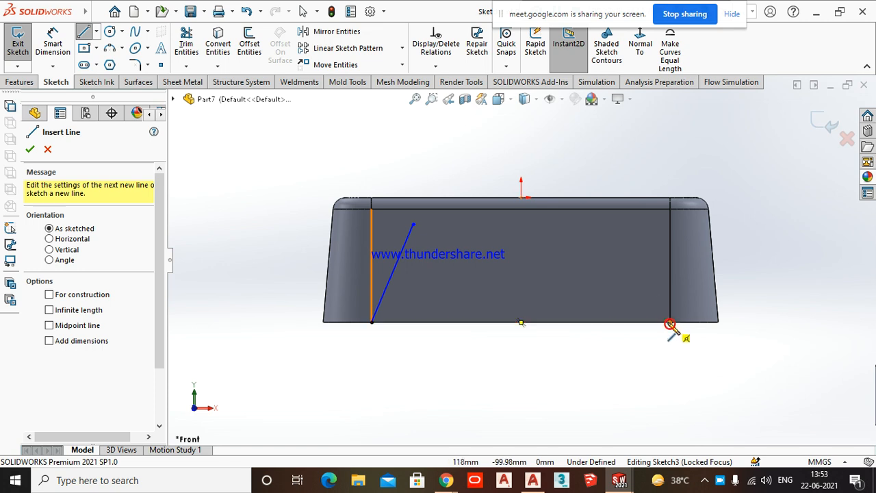
key("Escape")
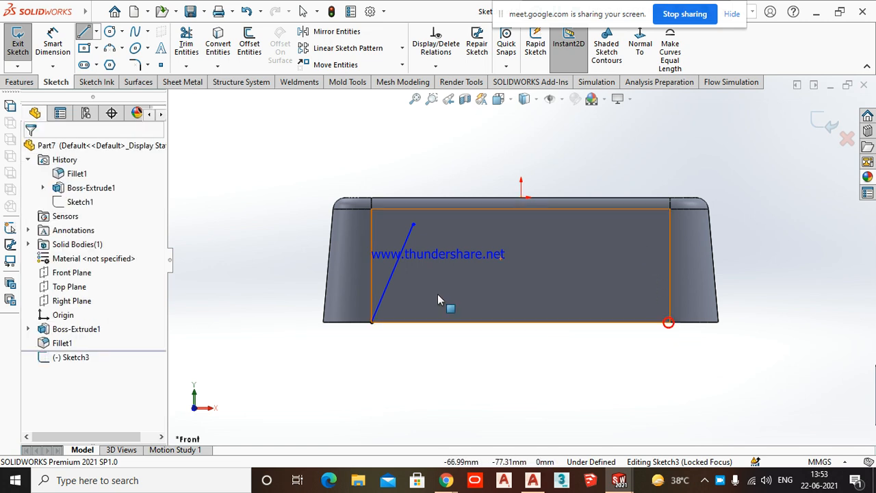
- Draw a horizontal line from the slanted line's upper end rightward, stopping short of the flat front face's right edge
left_click(85, 34)
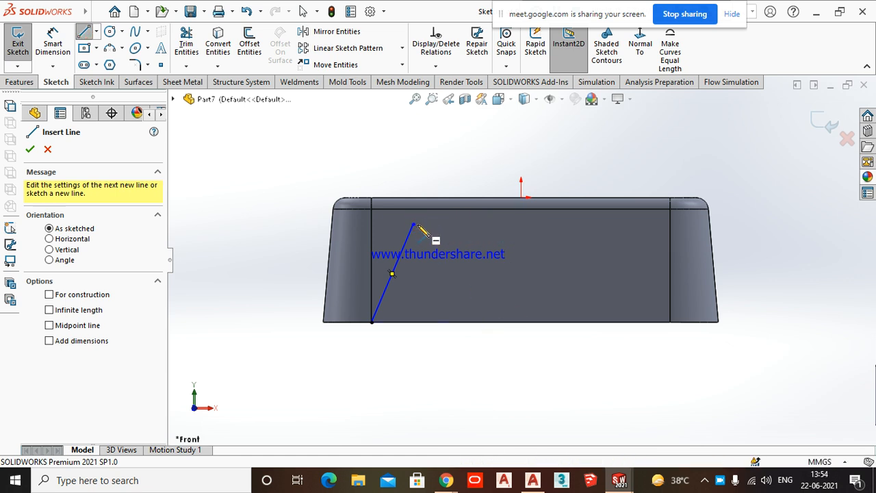
key("Escape")
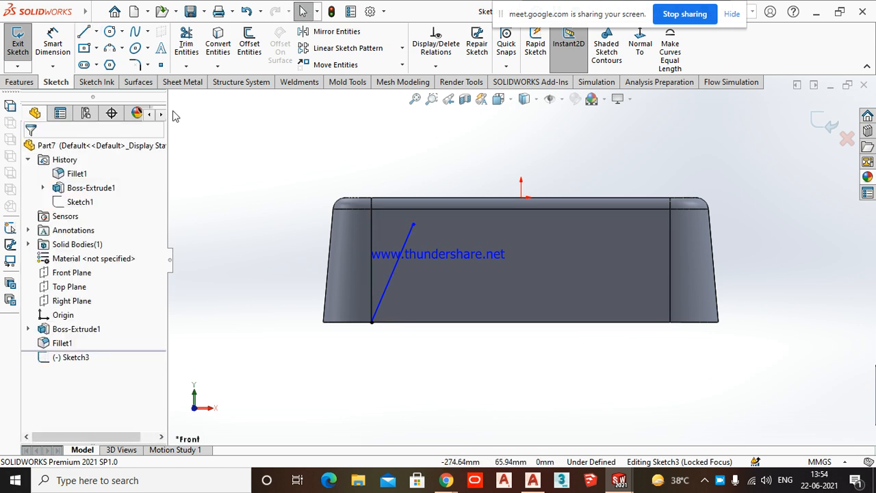
left_click(83, 33)
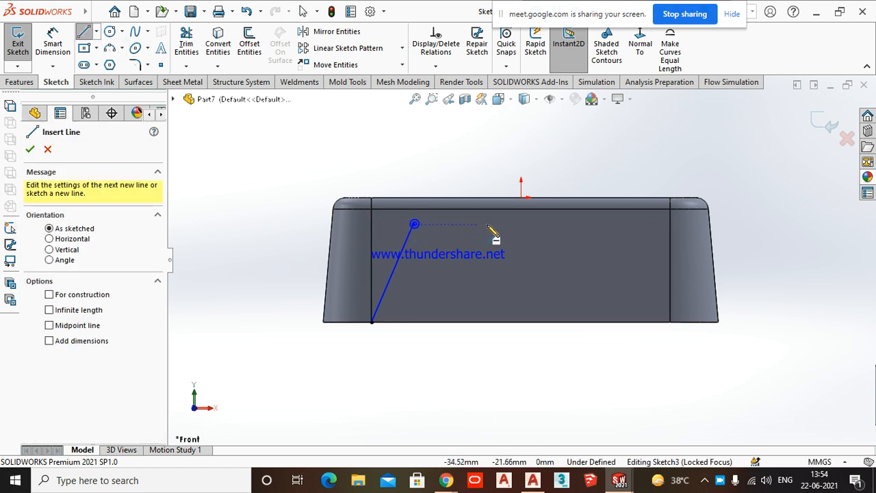
left_click(414, 224)
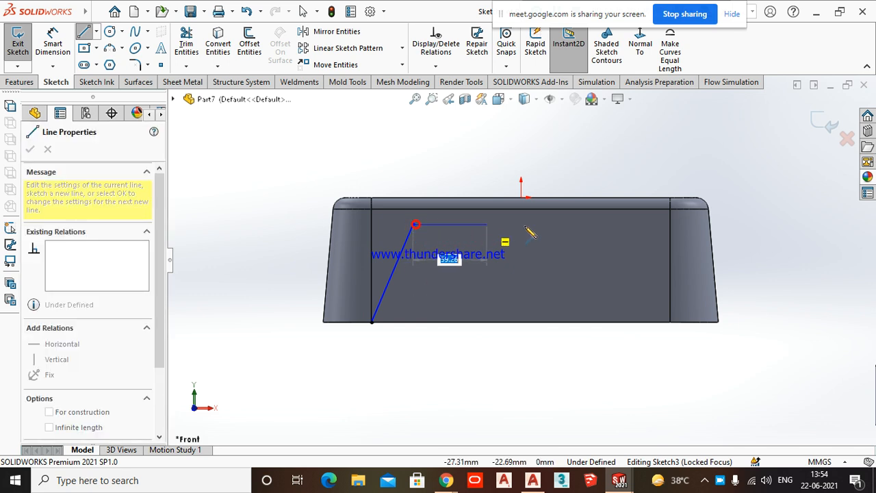
left_click(622, 226)
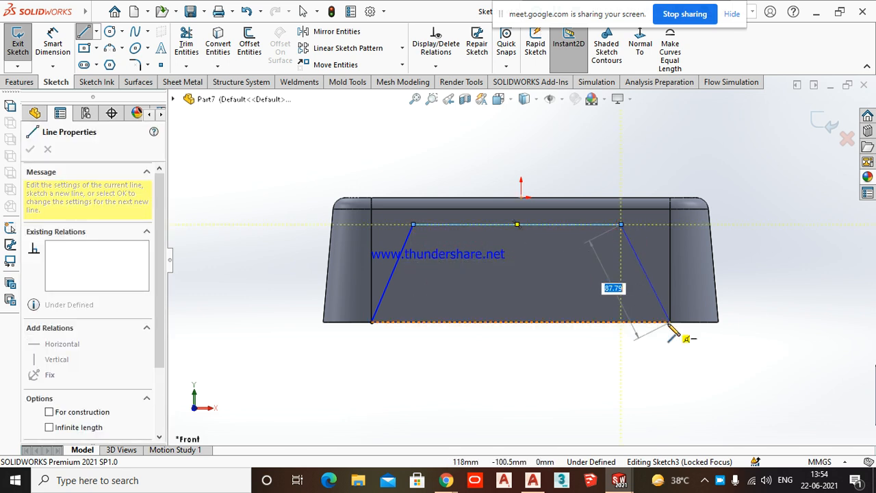
key("Escape")
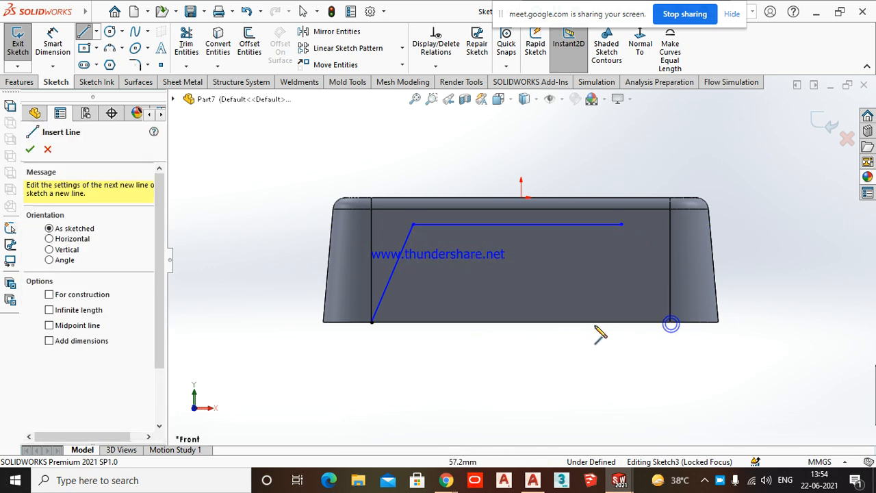
- Try to draw a line from the horizontal line's right endpoint and delete the stray short segment there
left_click(622, 224)
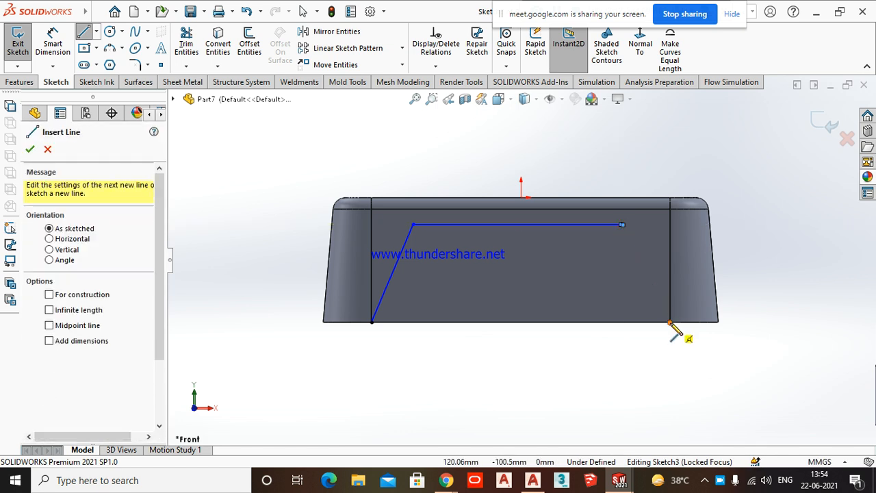
key("Escape")
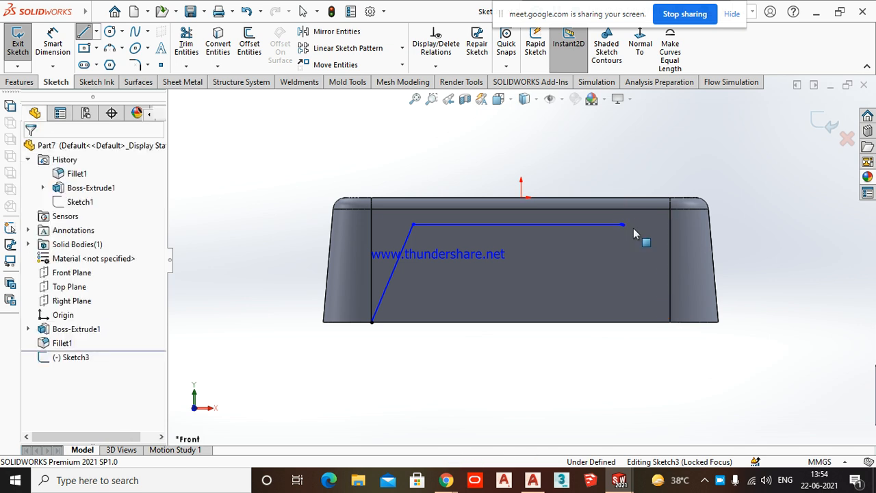
scroll(631, 228, "down", 10)
mouse_move(556, 264)
left_mouse_down()
mouse_move(559, 297)
mouse_move(559, 280)
left_mouse_up()
left_click(559, 277)
key("Delete")
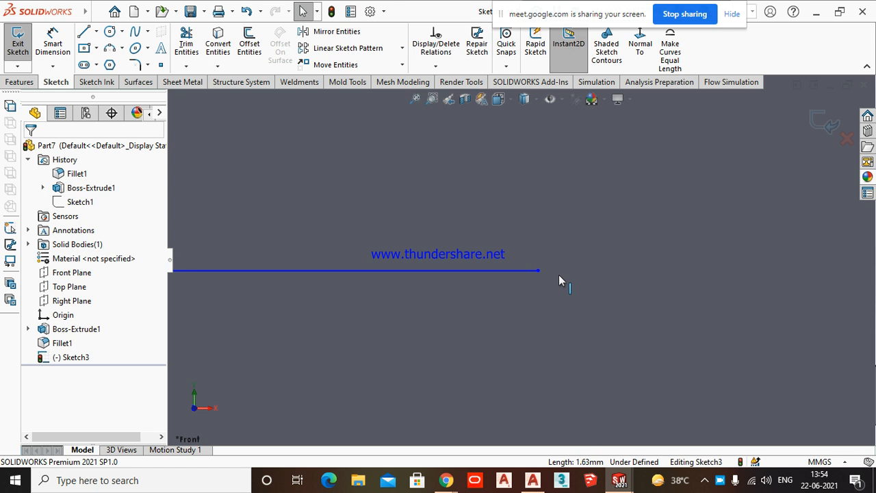
scroll(544, 270, "up", 8)
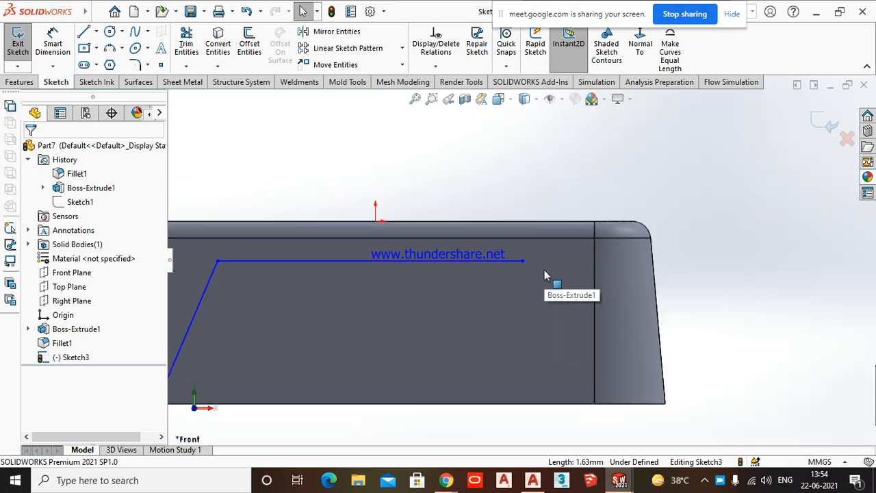
- Start another line from the right endpoint of the horizontal sketch line
left_click(85, 31)
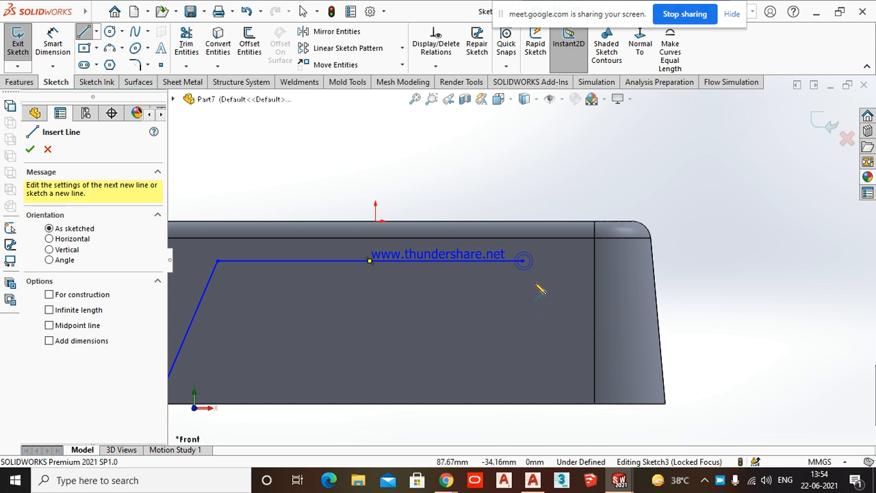
left_click(523, 263)
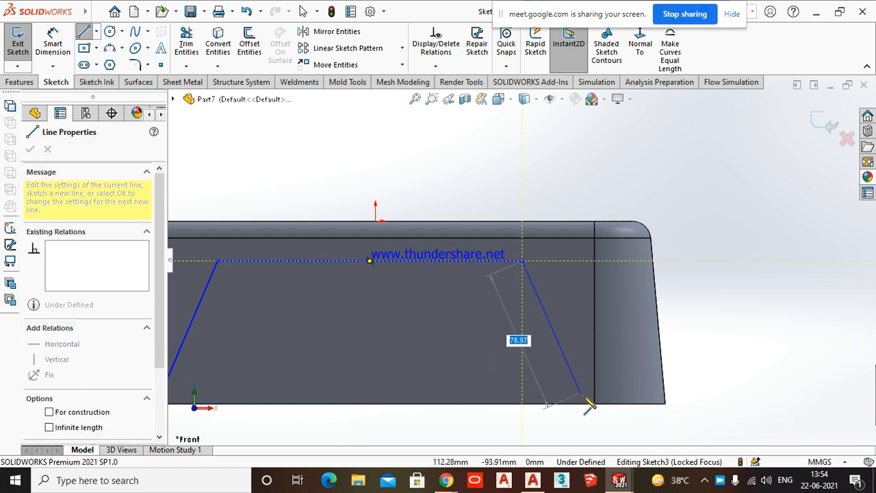
double_click(594, 404)
key("ctrl+z")
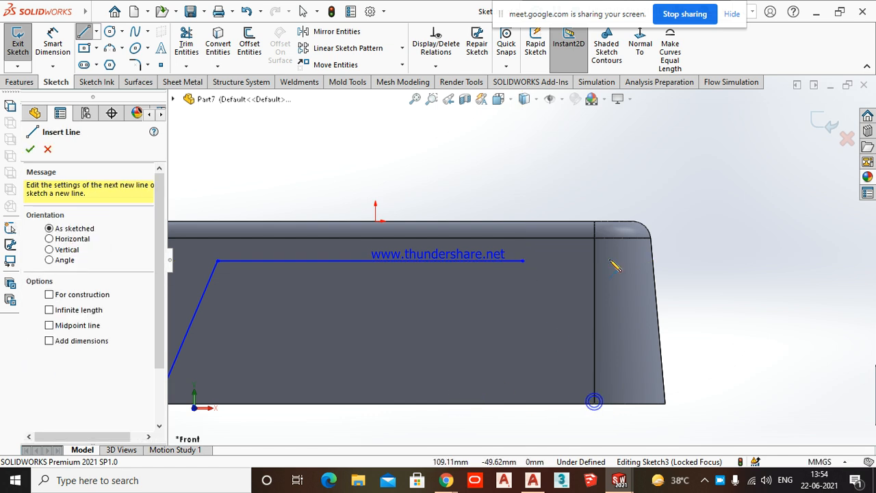
left_click(595, 404)
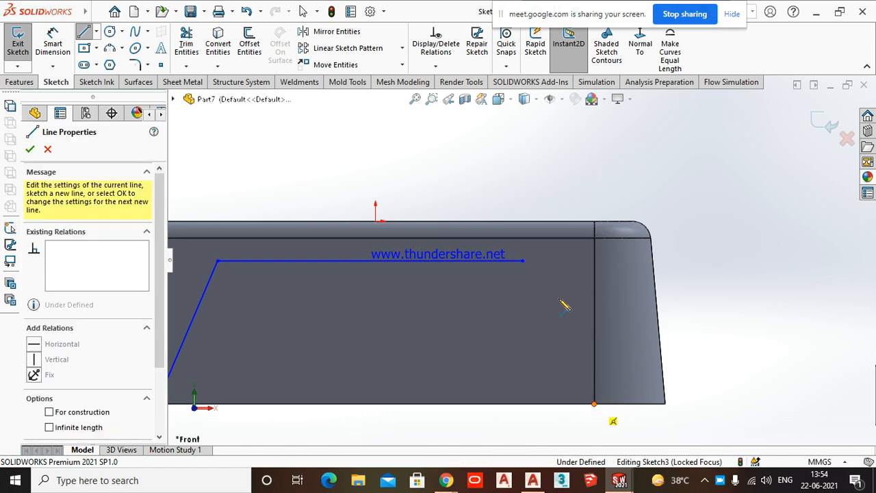
left_click(523, 261)
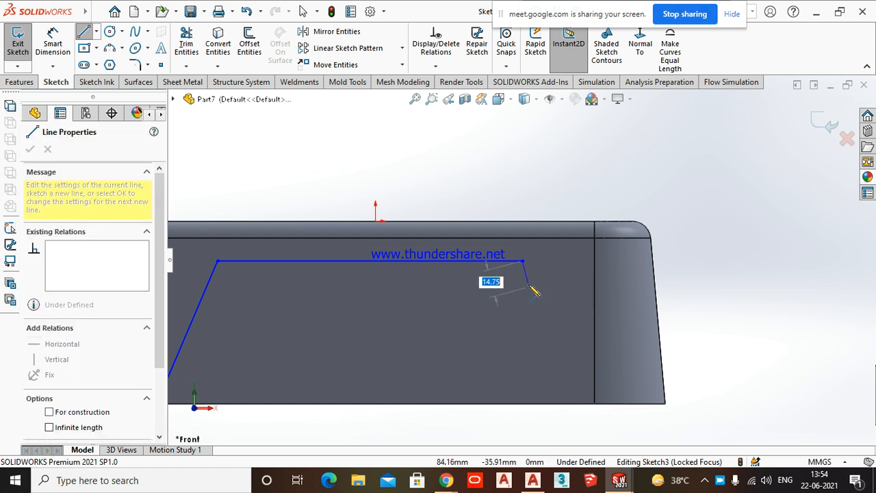
key("Escape")
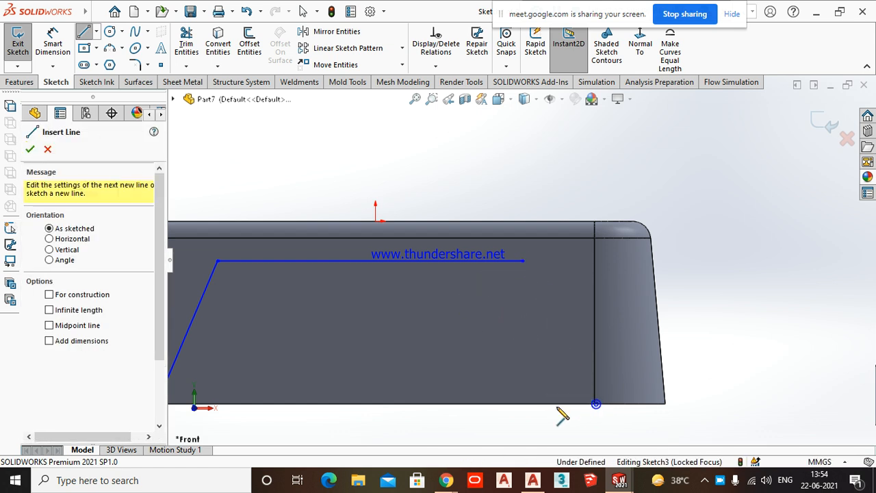
left_click(524, 261)
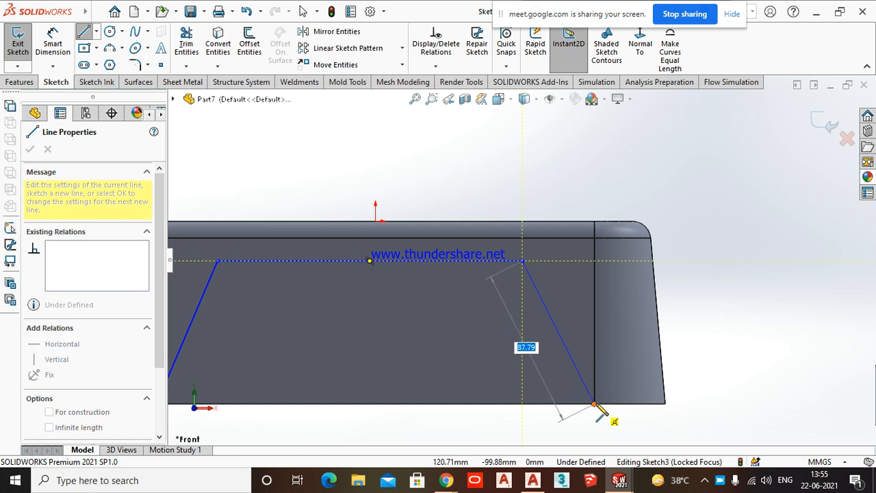
key("Escape")
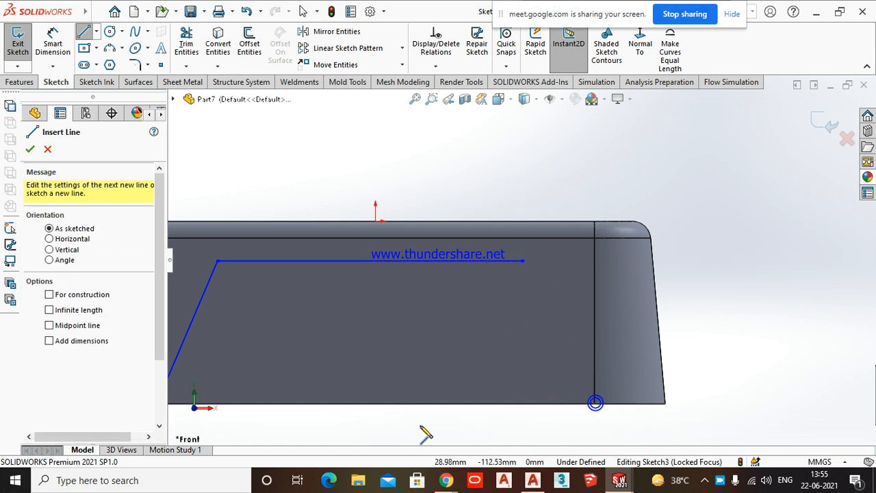
key("z")
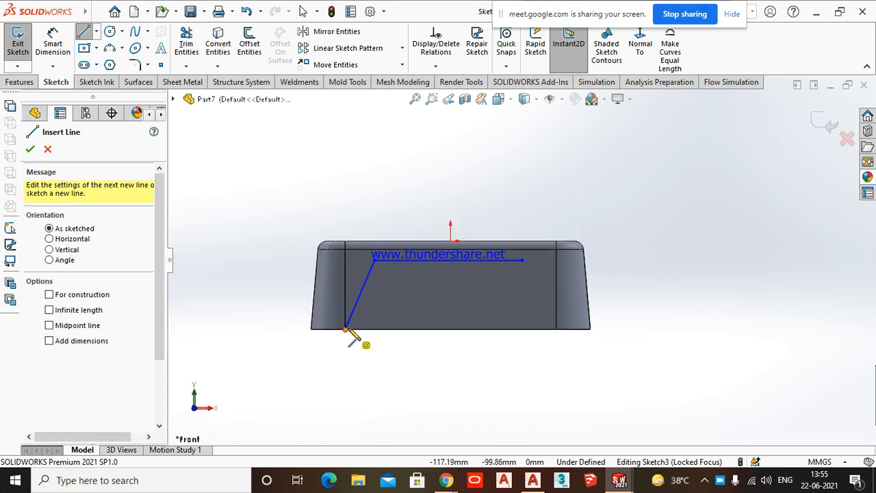
- Close the trapezoid with a line along the front face's bottom edge and a slanted line up to the horizontal line's open end
left_click(346, 330)
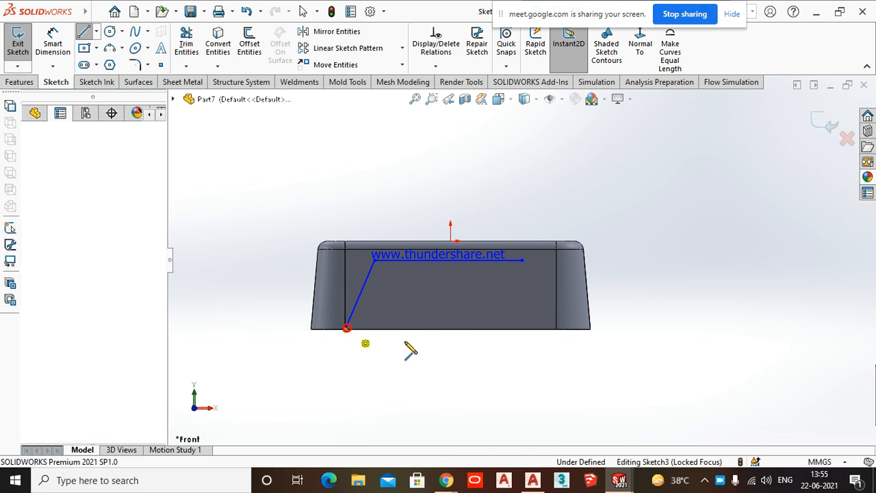
left_click(556, 329)
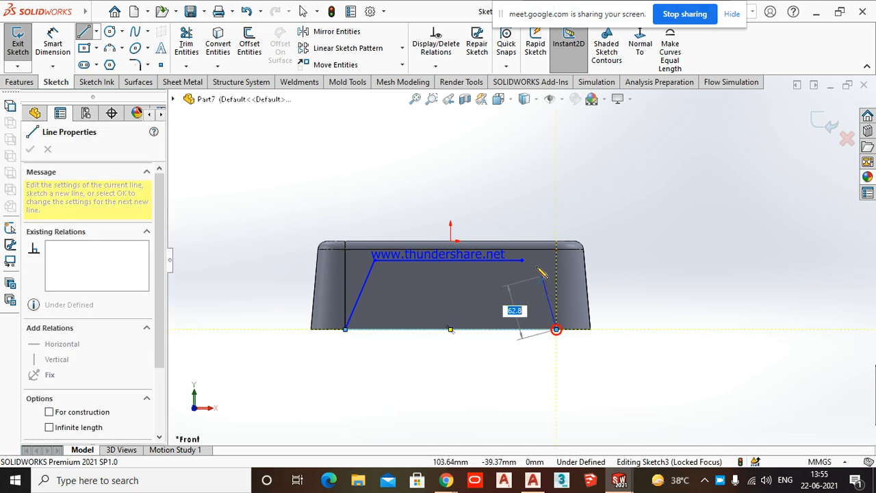
left_click(522, 261)
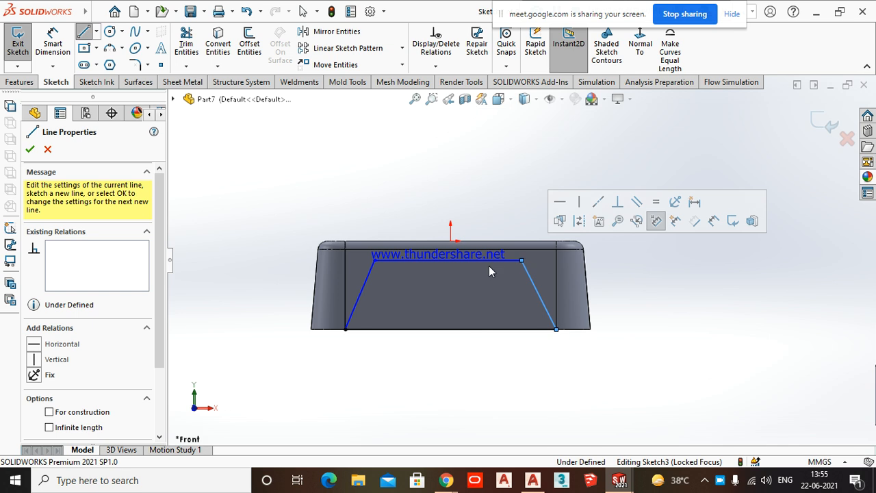
left_click(30, 150)
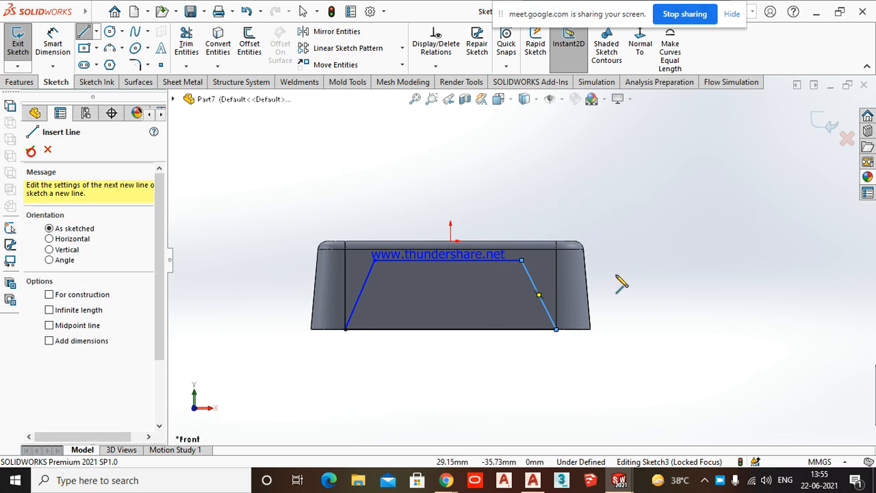
- Draw a line from the origin to the midpoint of the trapezoid's upper horizontal line
scroll(497, 255, "down", 2)
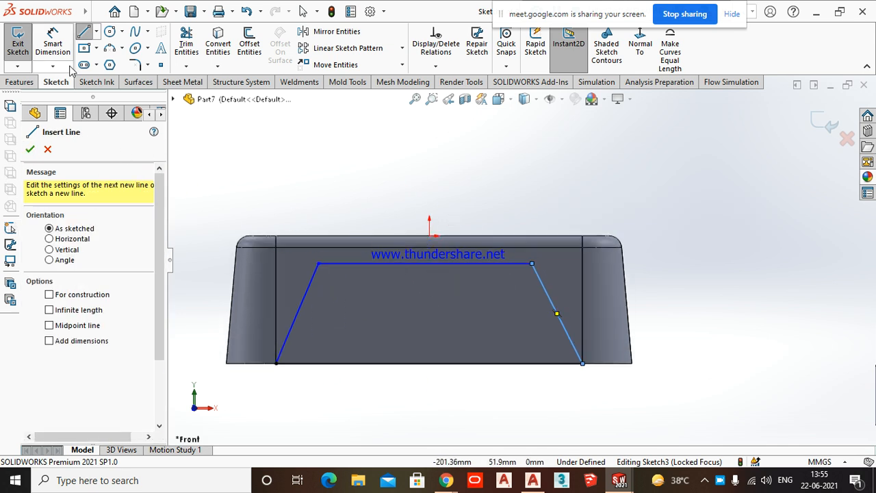
scroll(449, 241, "down", 2)
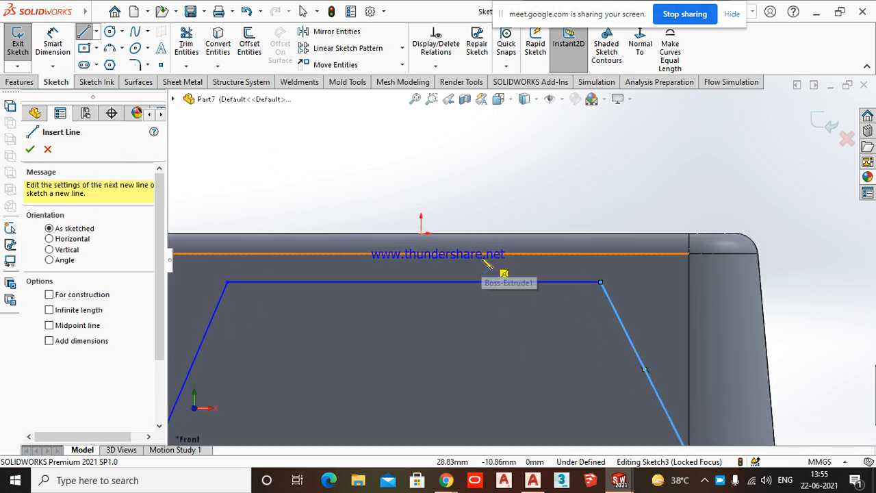
left_click(421, 233)
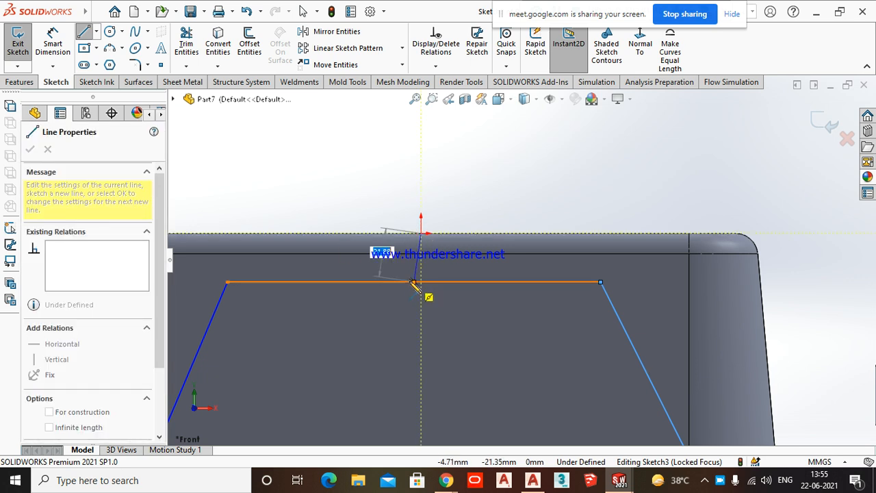
left_click(414, 282)
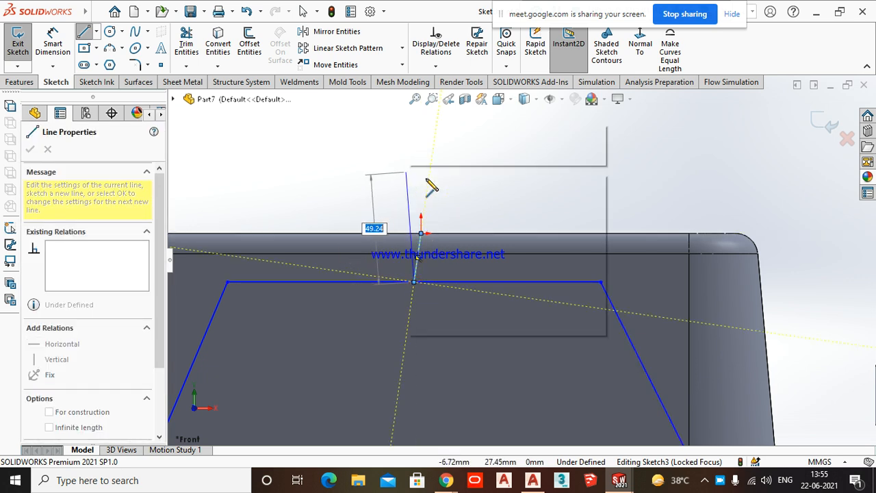
key("Escape")
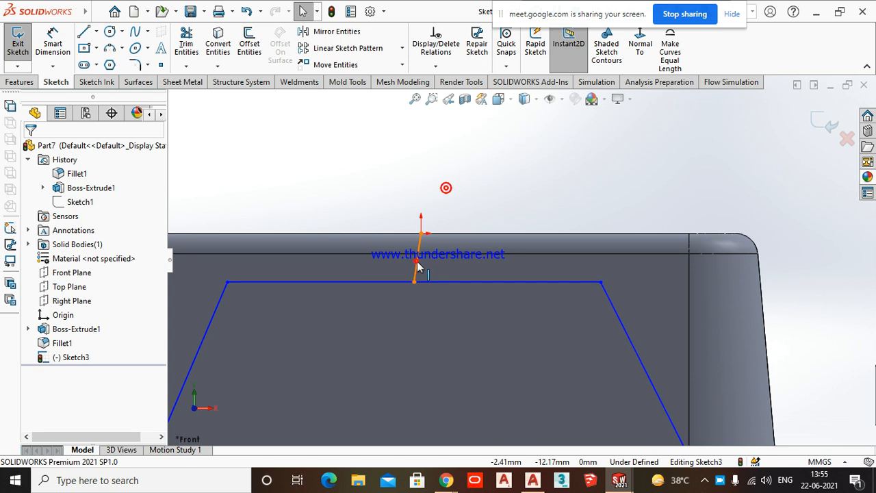
- Convert the short line from the origin to construction geometry and give it a Vertical relation
left_click(416, 261)
left_click(475, 221)
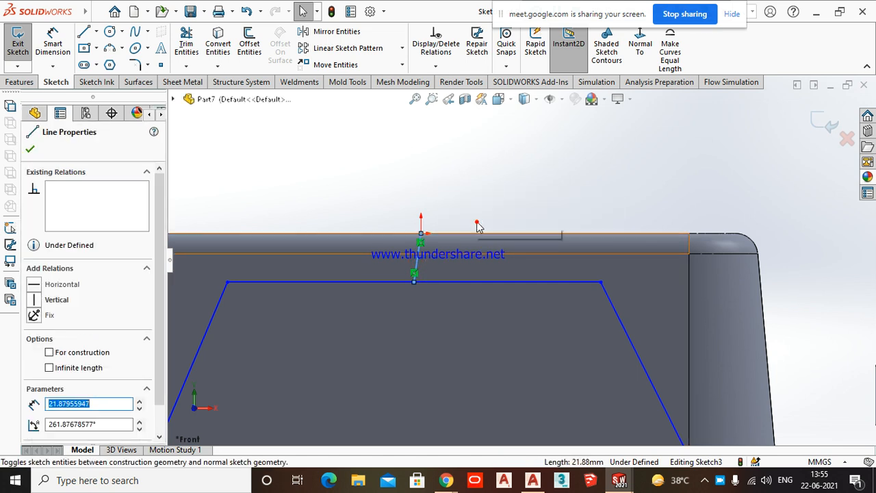
left_click(350, 179)
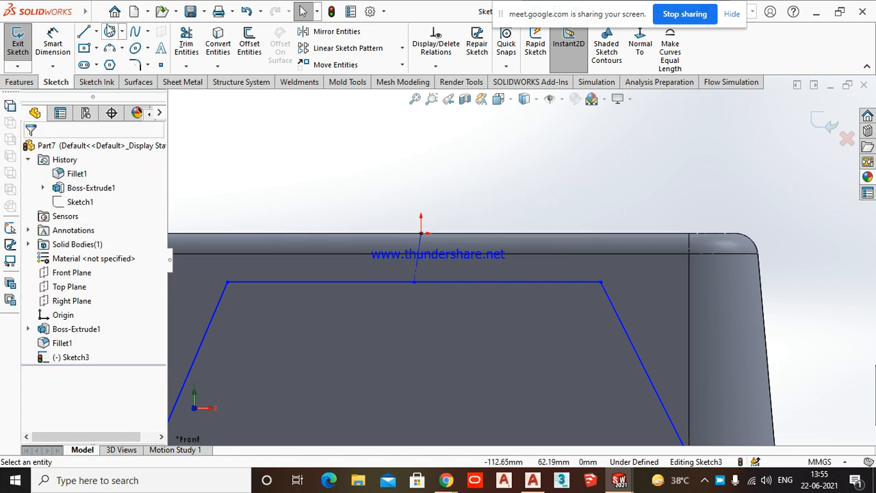
left_click(417, 261)
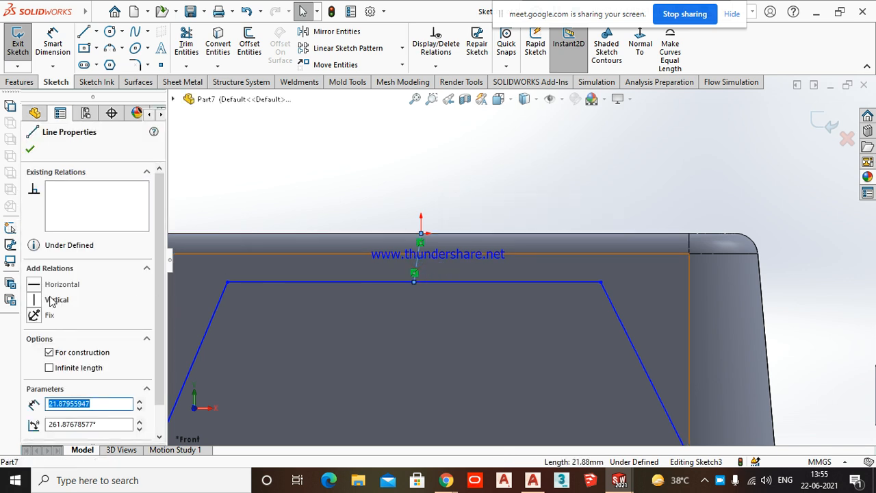
left_click(35, 300)
left_click(352, 172)
scroll(372, 184, "up", 5)
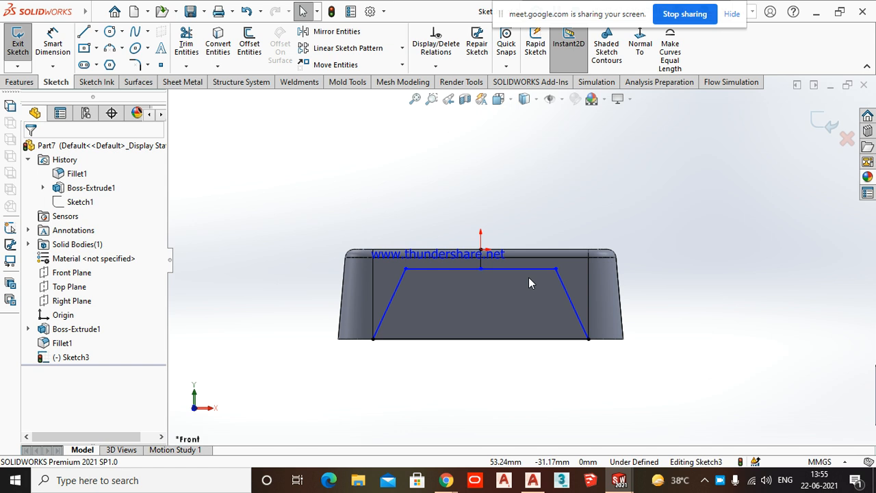
scroll(495, 281, "down", 3)
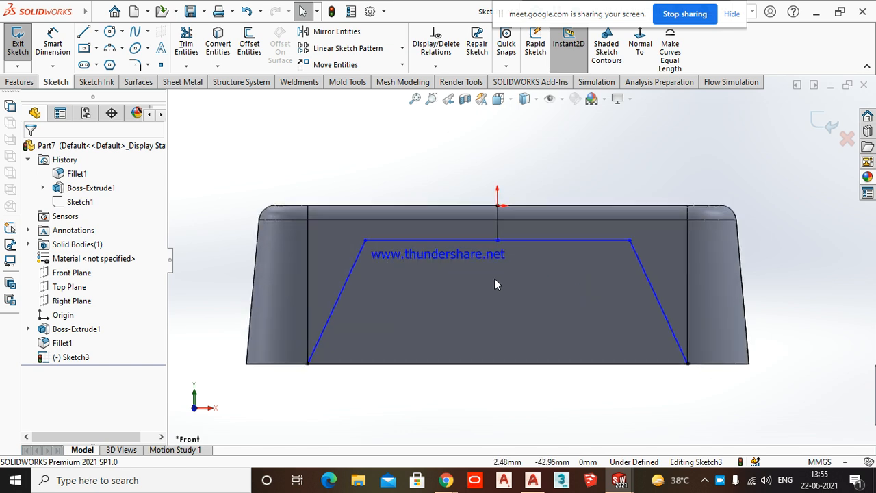
scroll(451, 277, "up", 1)
scroll(482, 266, "down", 5)
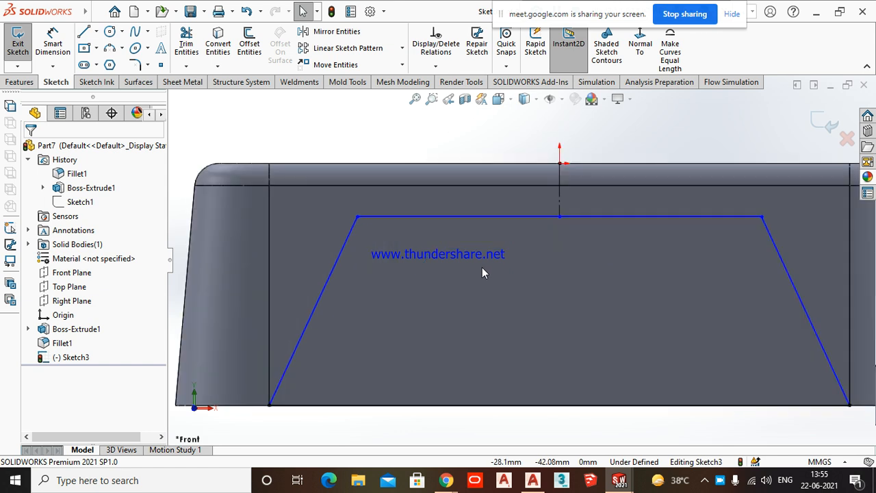
scroll(482, 267, "up", 4)
scroll(551, 250, "down", 2)
scroll(599, 222, "down", 2)
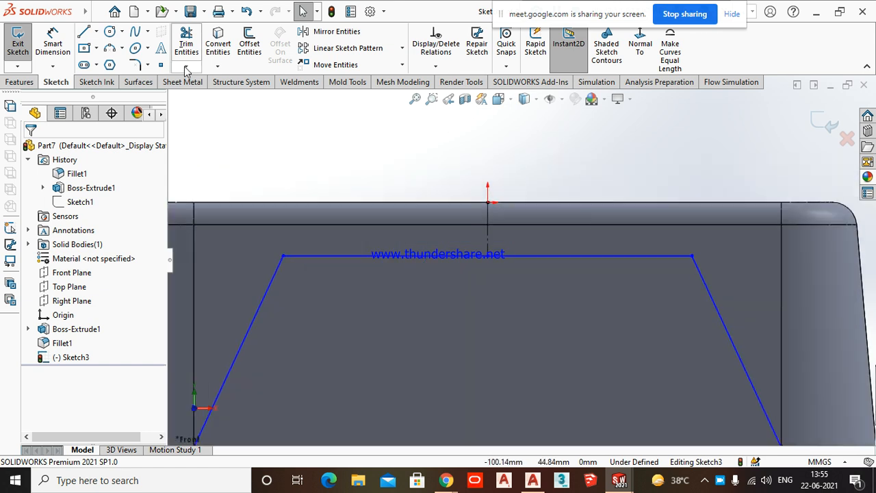
- Dimension the trapezoid's upper horizontal line with a length of 230 mm
left_click(52, 44)
scroll(369, 178, "up", 3)
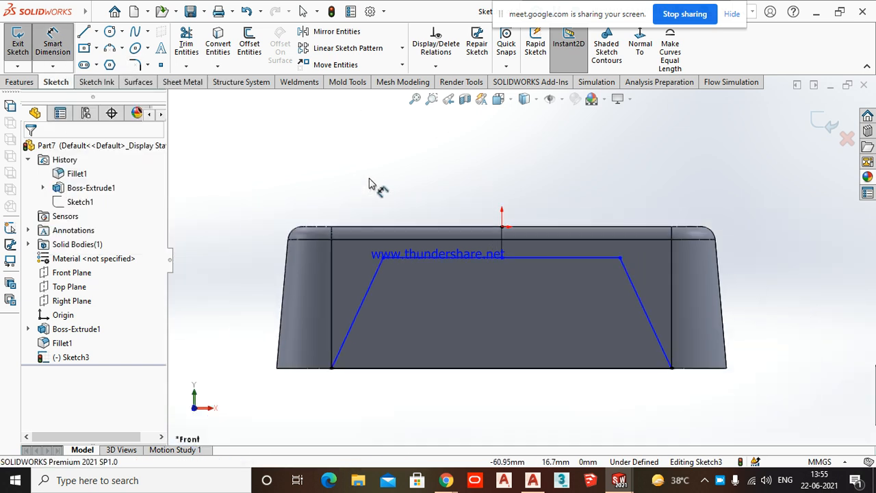
left_click(546, 264)
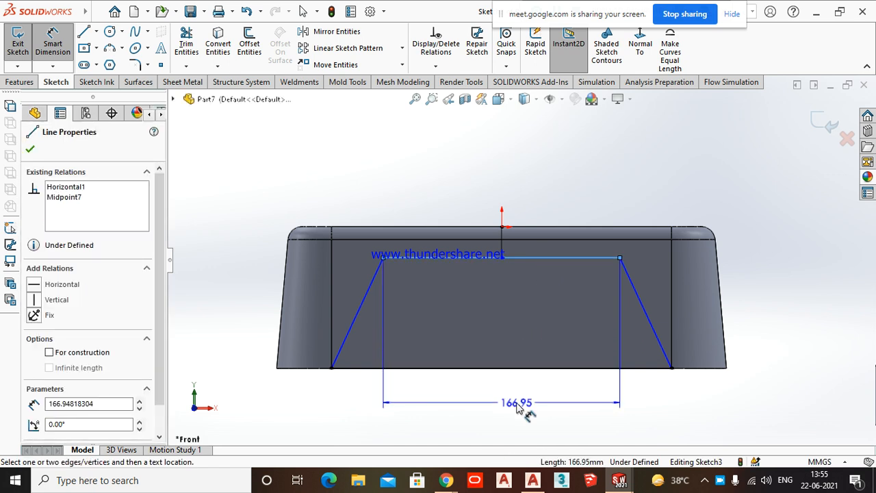
left_click(519, 406)
type("2")
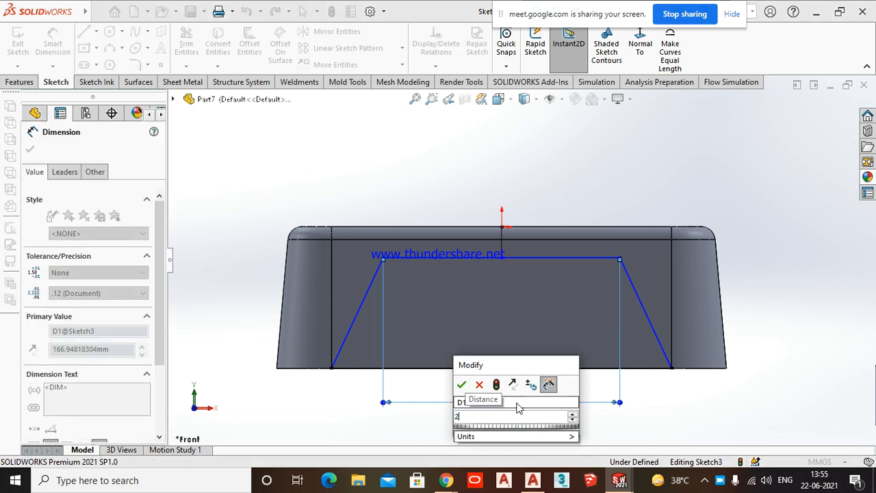
type("30")
key("Return")
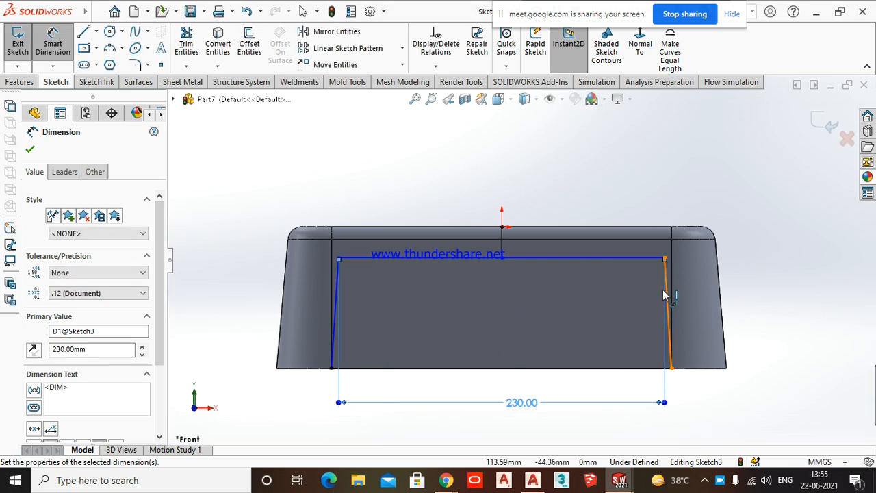
- Dimension the distance between the profile's upper line and the body's top edge as 25 mm
left_click(573, 259)
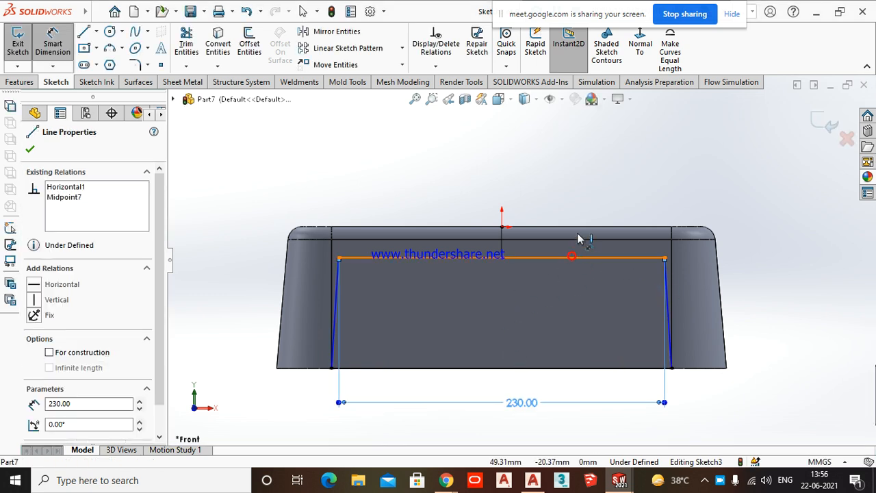
left_click(579, 227)
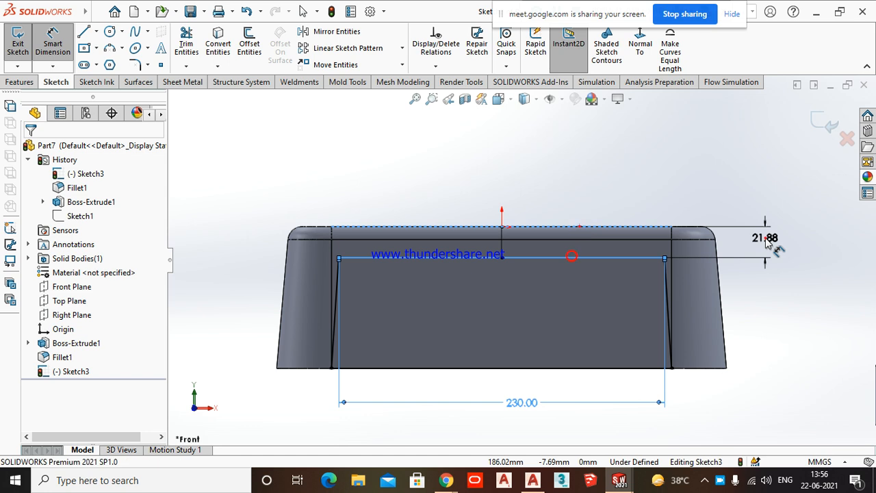
left_click(766, 241)
type("20")
key("Return")
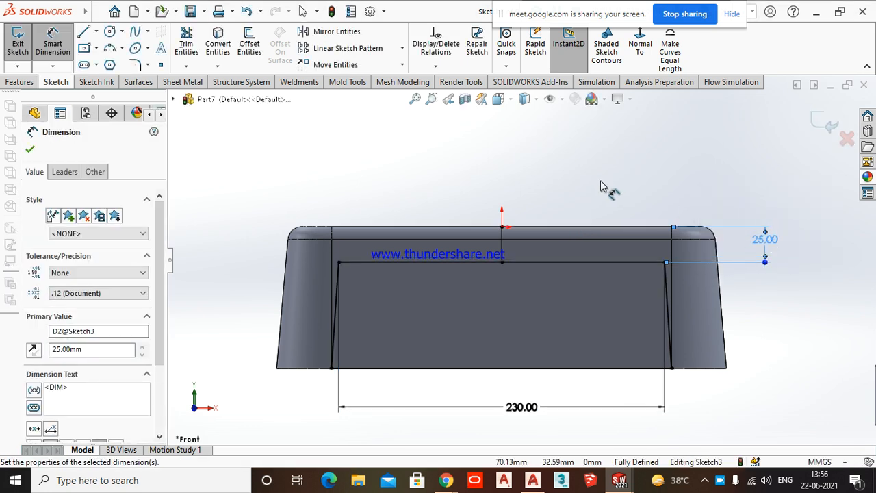
key("Escape")
right_click(603, 182)
left_click(629, 223)
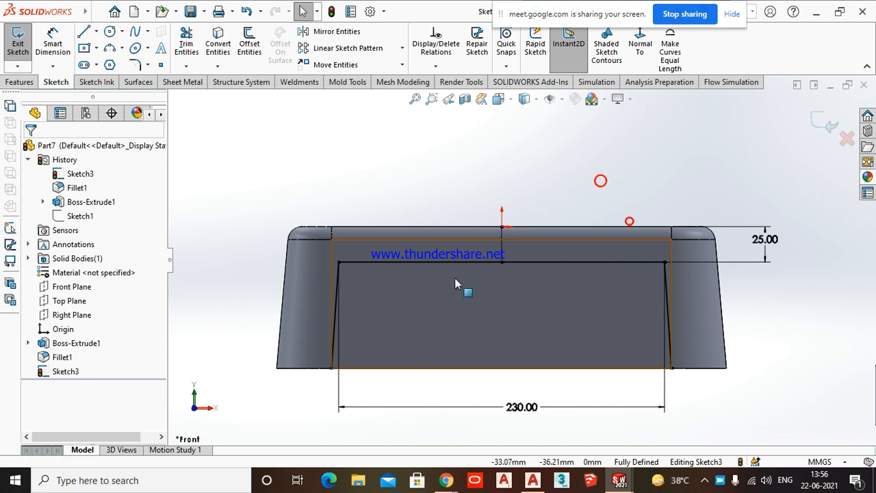
scroll(407, 272, "down", 3)
scroll(413, 271, "up", 4)
scroll(412, 269, "up", 2)
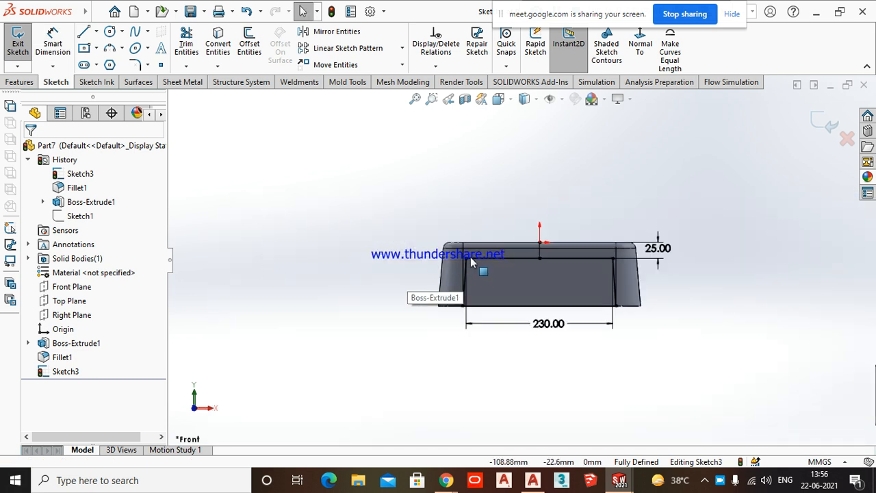
scroll(470, 256, "down", 2)
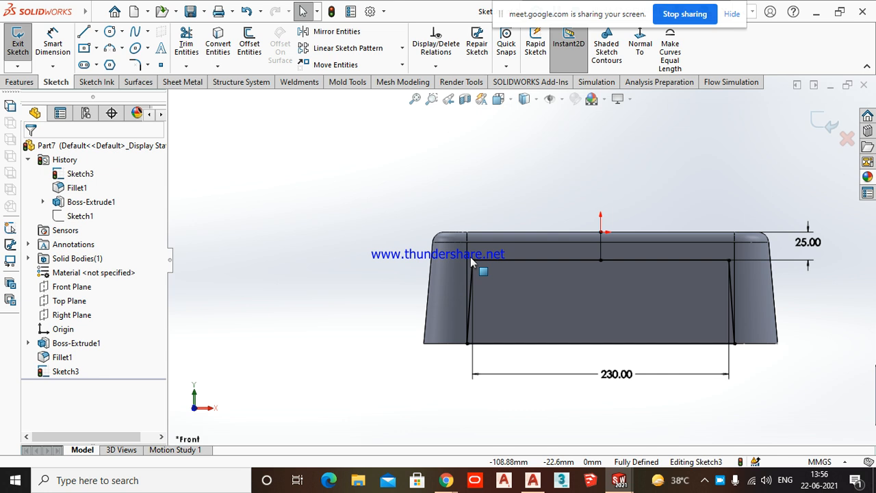
scroll(550, 288, "up", 3)
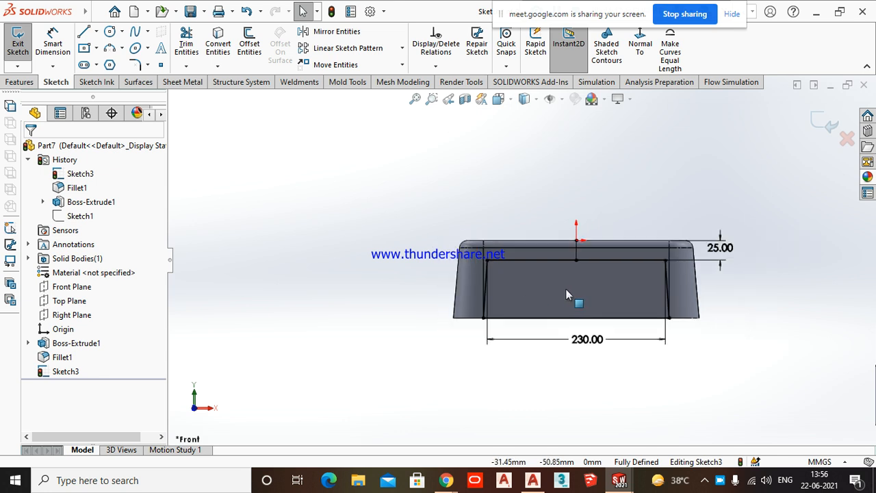
scroll(653, 281, "down", 3)
scroll(631, 303, "up", 2)
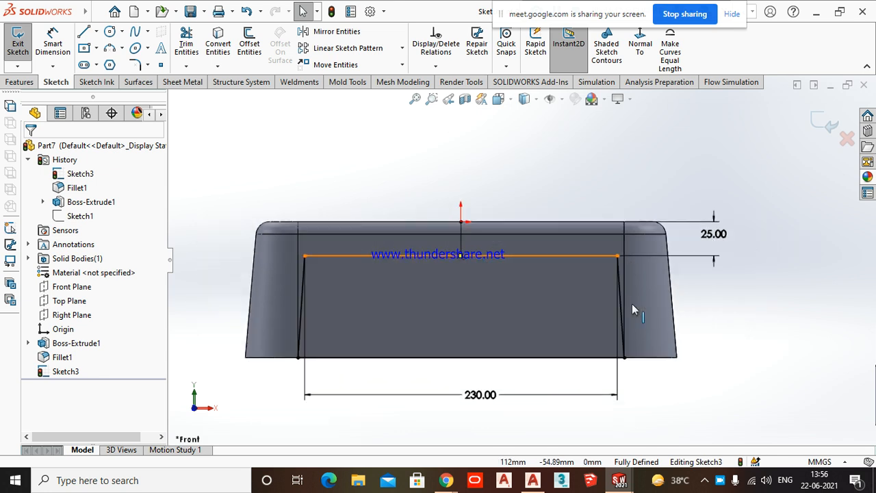
scroll(455, 301, "down", 3)
scroll(490, 268, "up", 3)
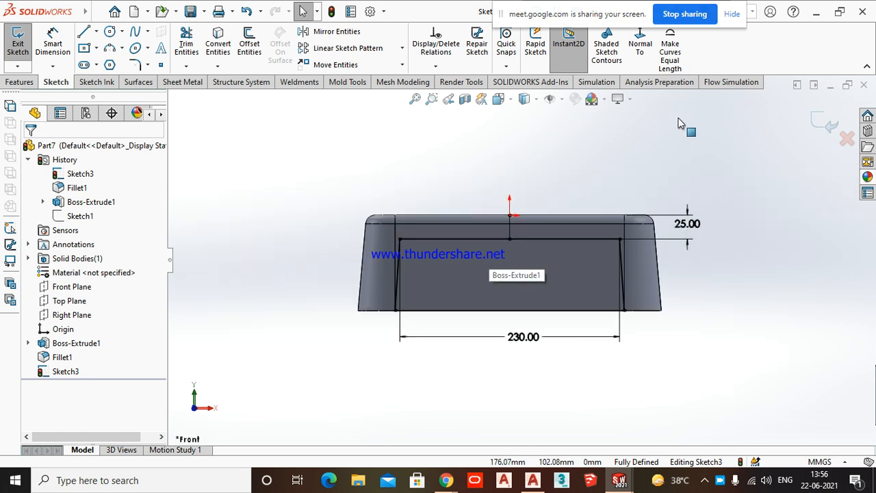
scroll(589, 270, "down", 2)
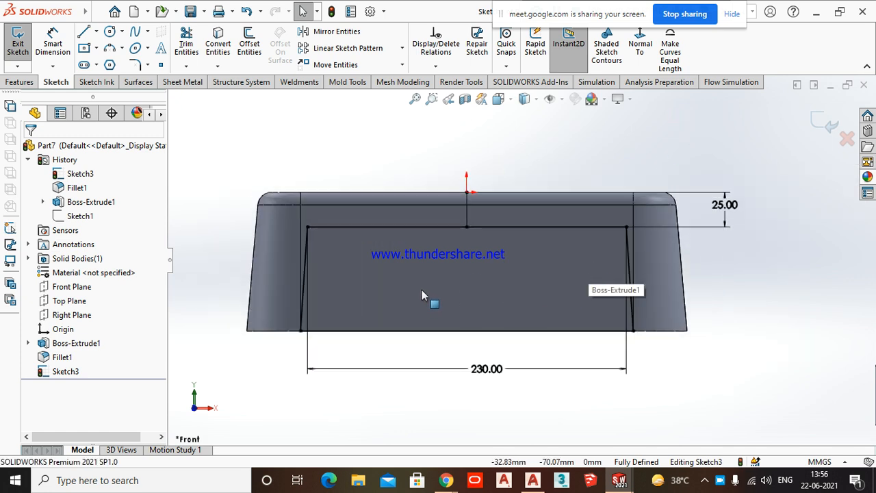
- Cut the trapezoid profile through the body with an Extruded Cut using the Through All - Both end condition
left_click(15, 82)
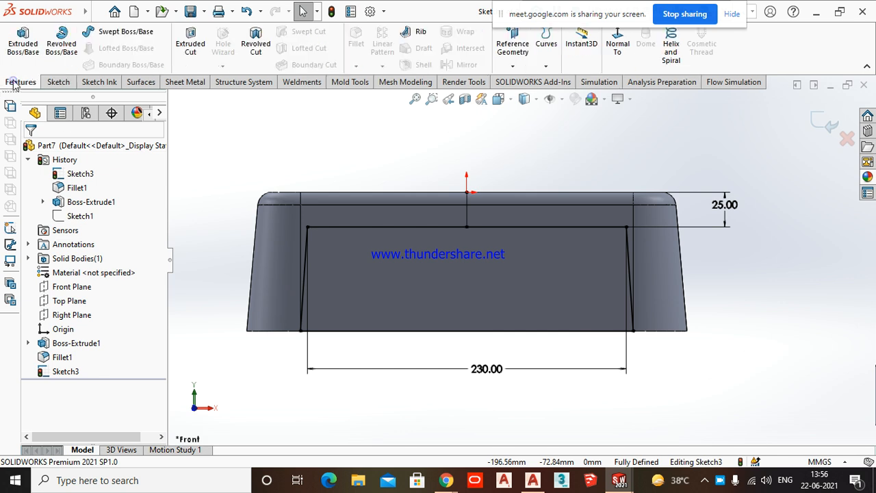
scroll(521, 260, "up", 2)
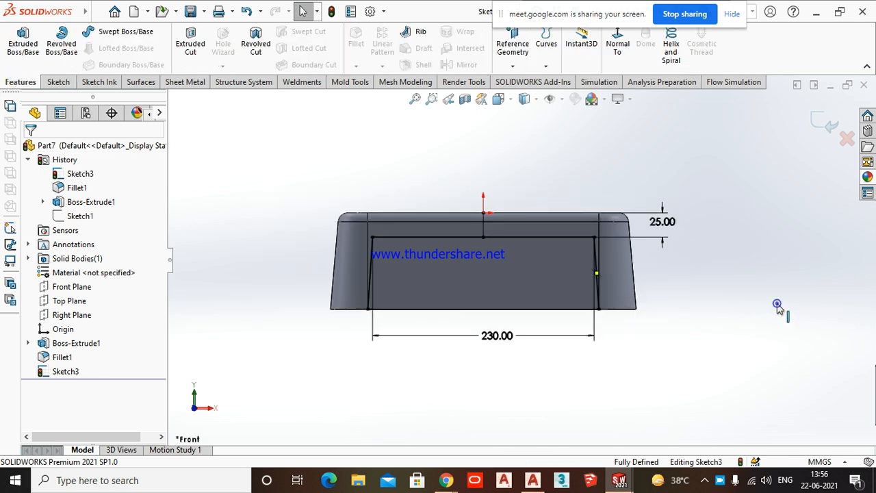
key("Left")
key("Left")
key("Left")
key("Left")
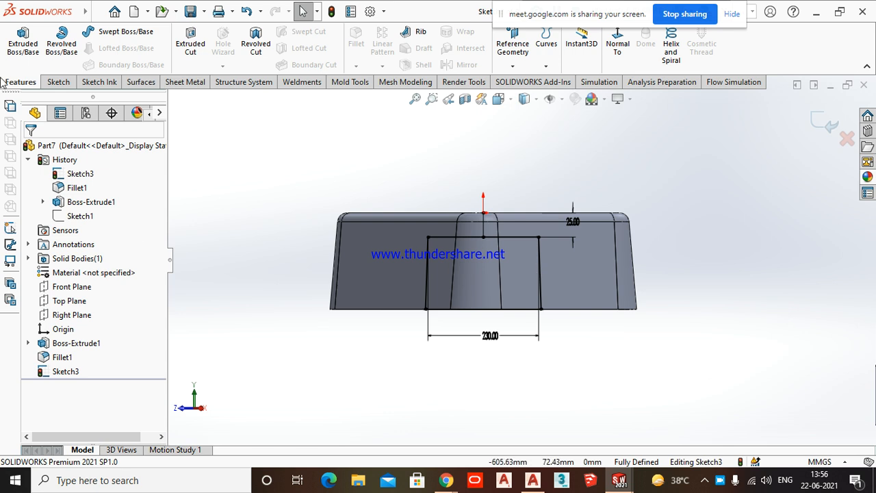
left_click(59, 82)
left_click(21, 82)
left_click(192, 47)
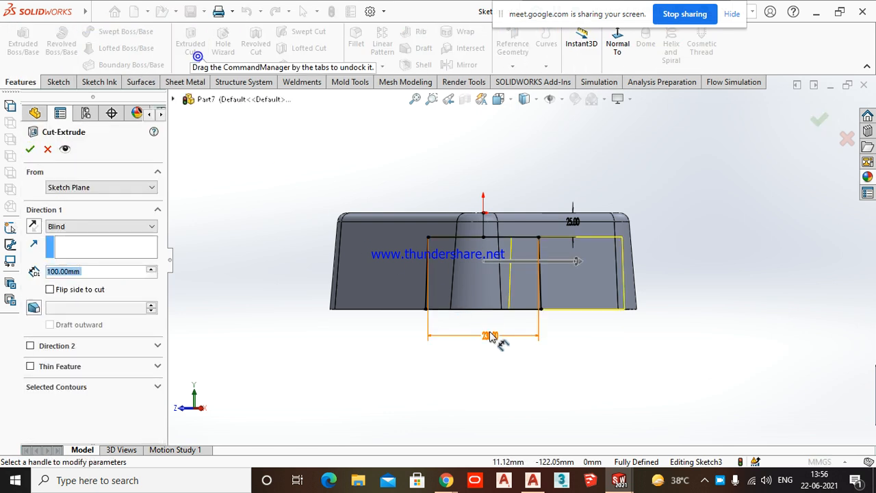
left_click(106, 226)
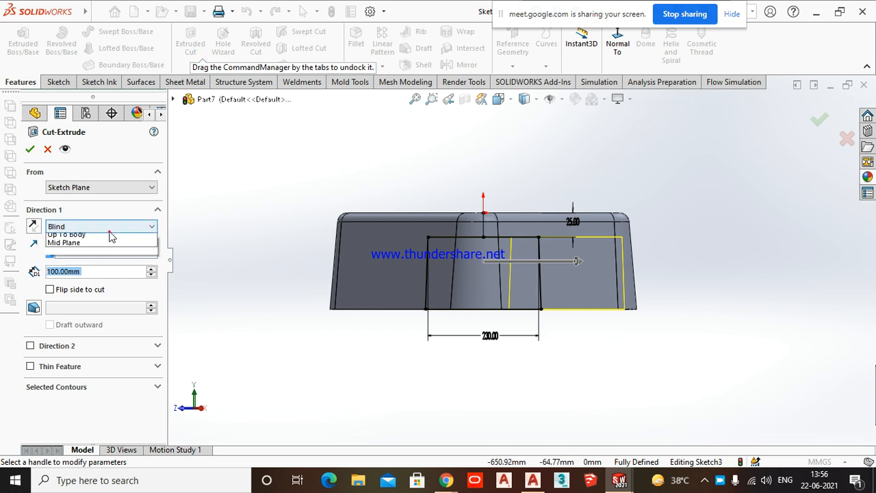
left_click(94, 252)
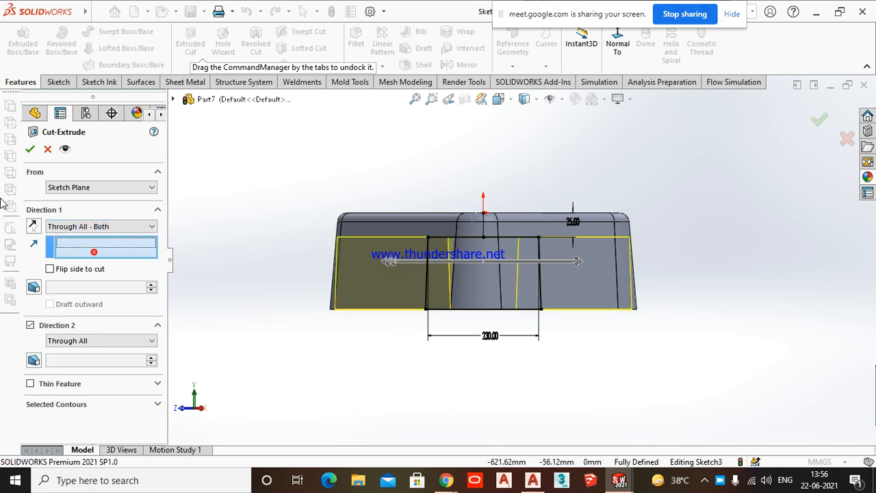
left_click(31, 150)
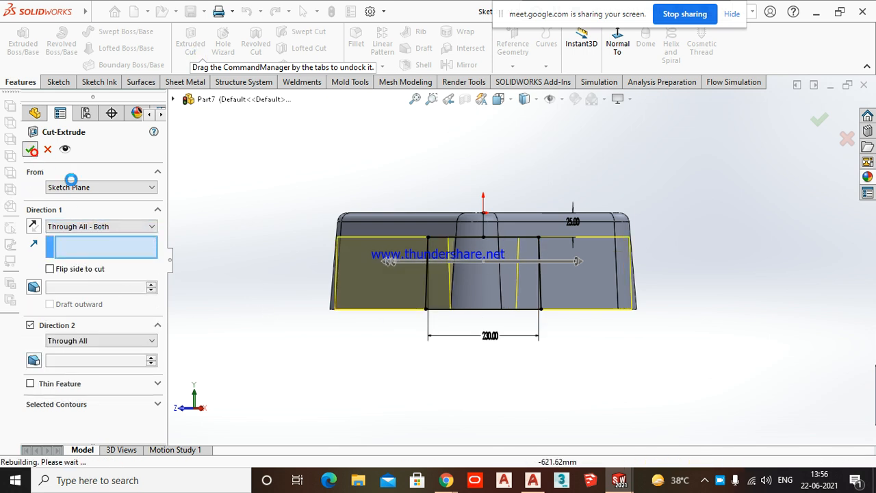
left_click(249, 183)
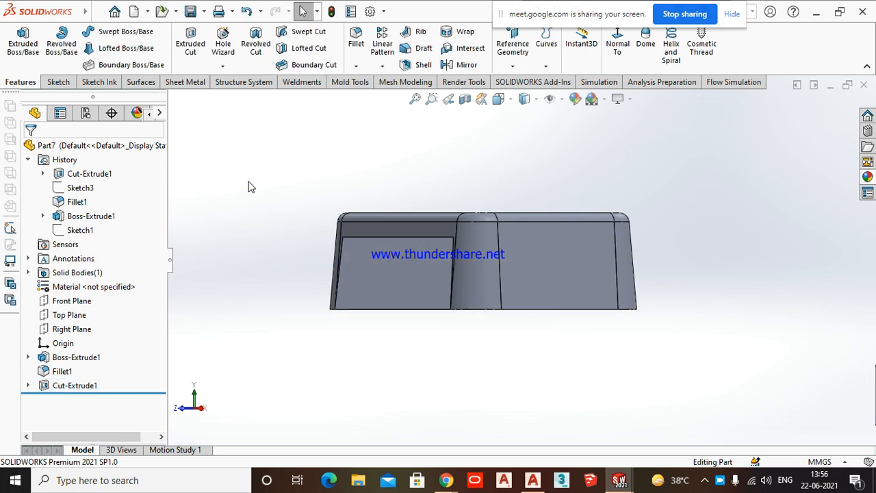
- Rotate the body about its vertical axis to examine the cut opening from several sides
key("Right")
key("Right")
key("Right")
key("Right")
key("Right")
key("Right")
key("Right")
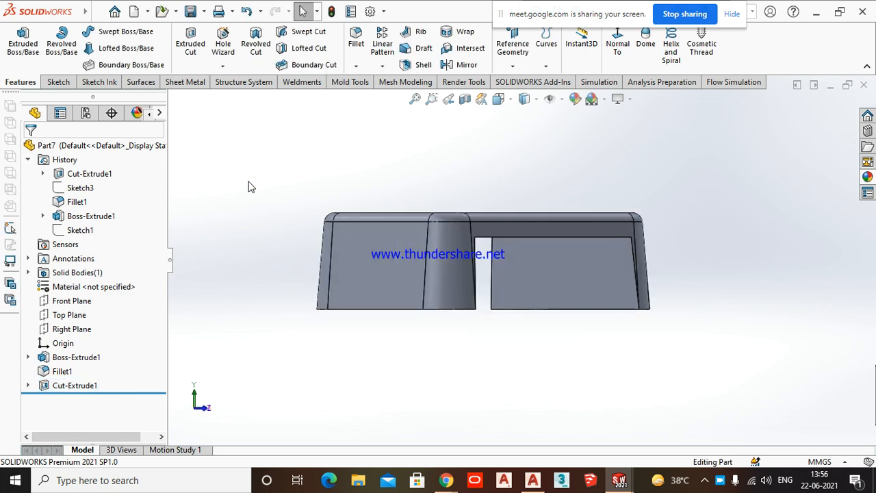
key("Right")
key("Right")
key("Right")
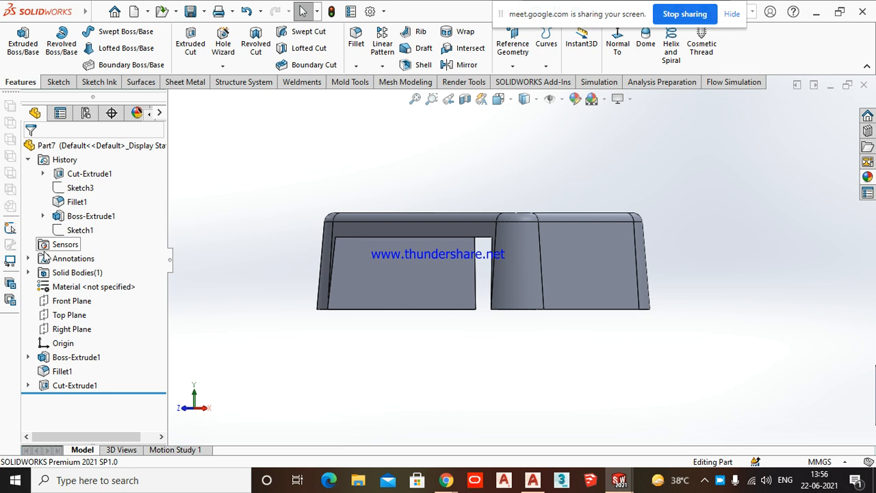
left_click(74, 328)
left_click(618, 46)
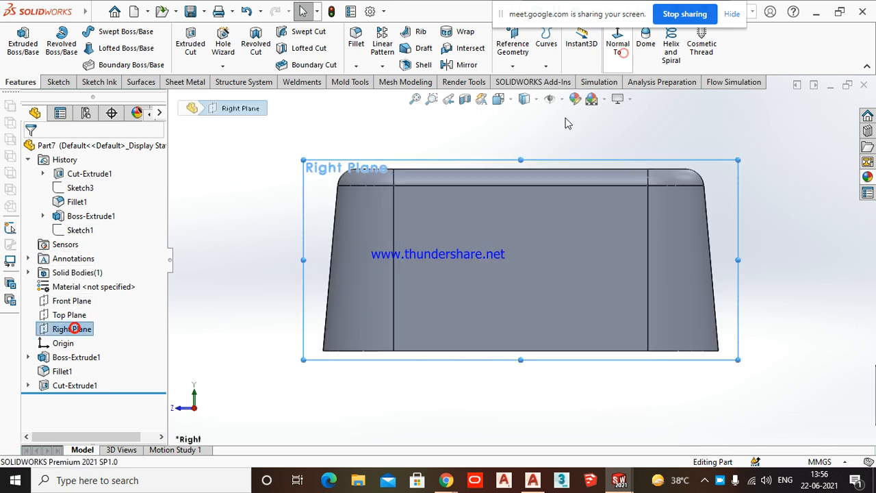
left_click(59, 82)
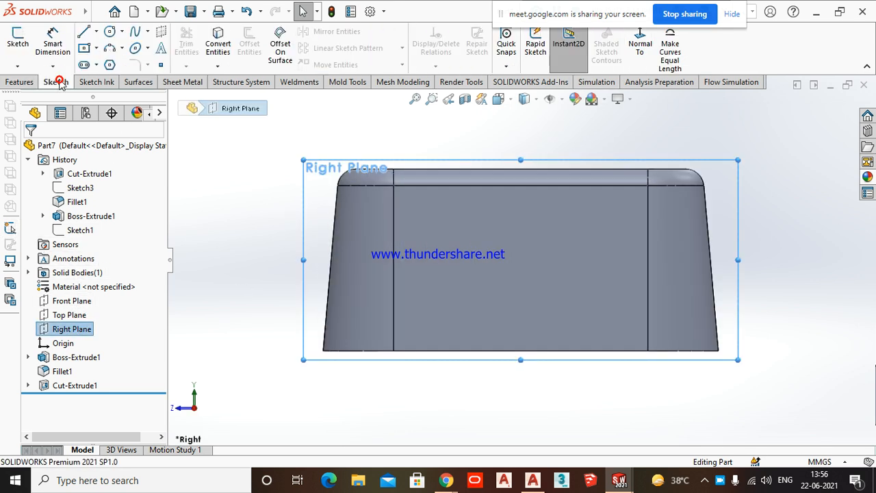
left_click(96, 32)
left_click(106, 49)
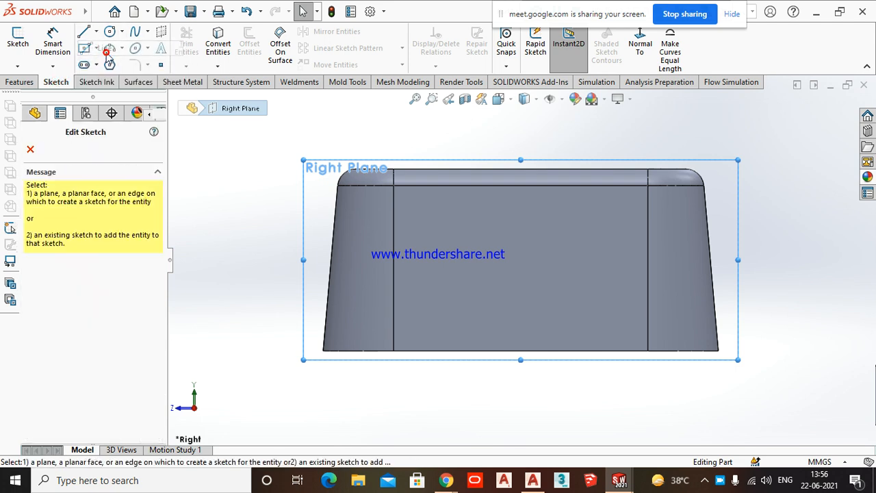
left_click(30, 149)
left_click(83, 31)
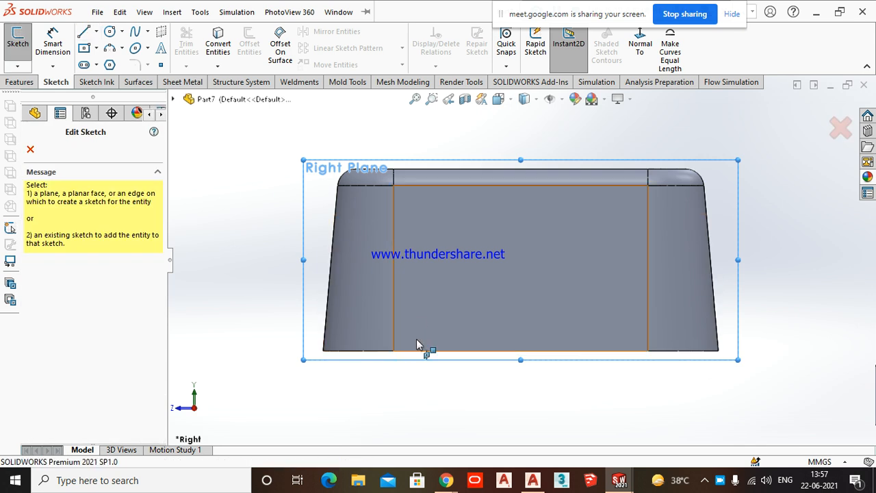
left_click(30, 149)
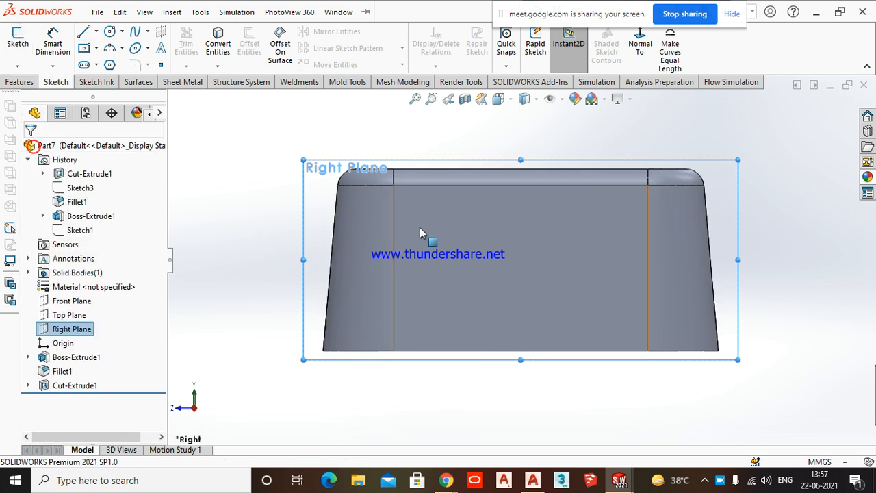
left_click(18, 38)
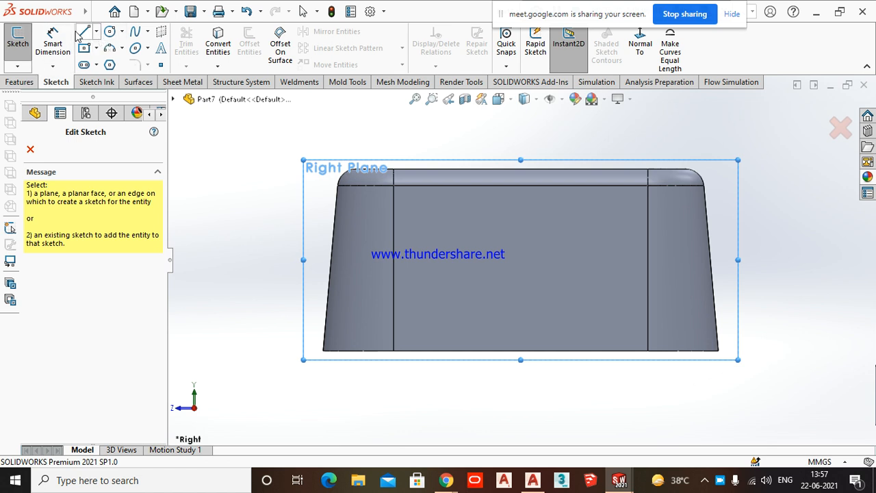
left_click(840, 130)
left_click(205, 251)
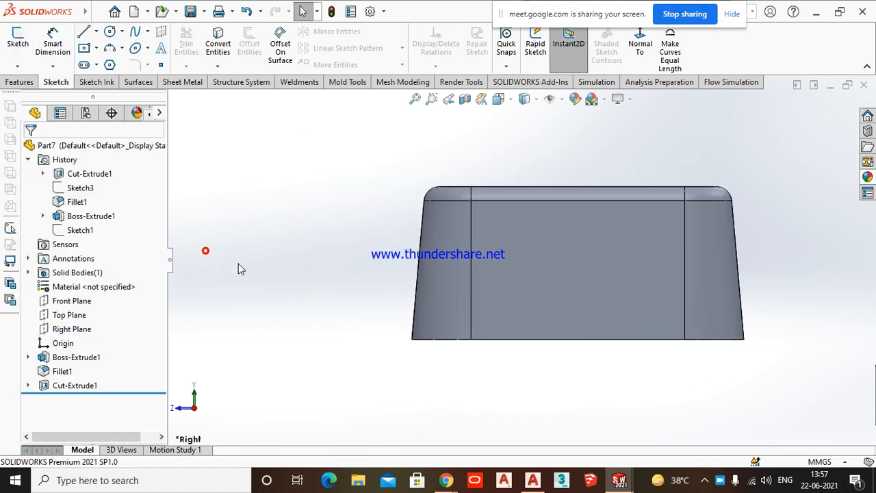
- Examine the cut body's legs and top surface from the front and from above
scroll(244, 264, "up", 3)
key("Right")
key("Right")
key("Right")
key("Right")
key("Right")
key("Right")
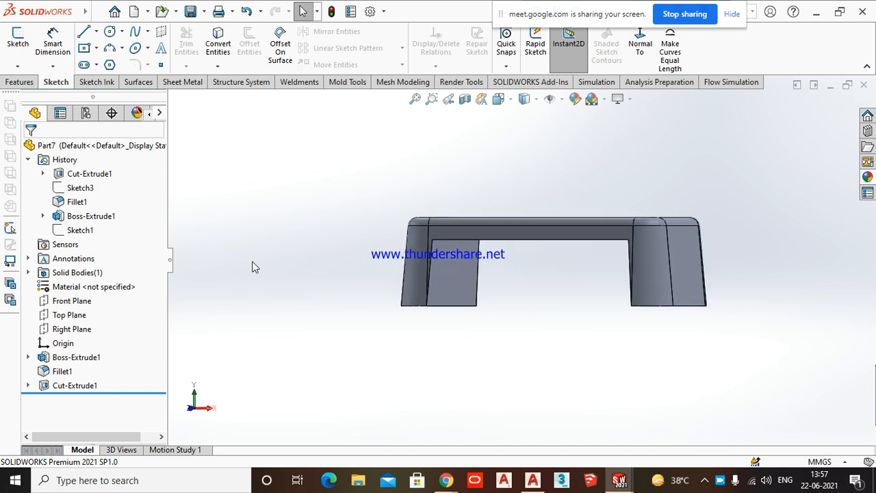
key("Down")
key("Down")
key("Down")
key("Down")
key("Up")
key("Up")
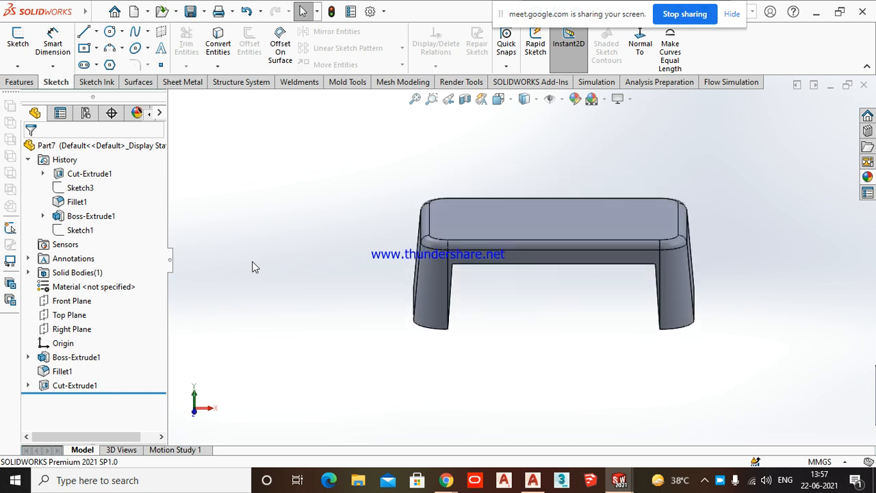
- Select the Right Plane and orient the view normal to it
left_click(28, 159)
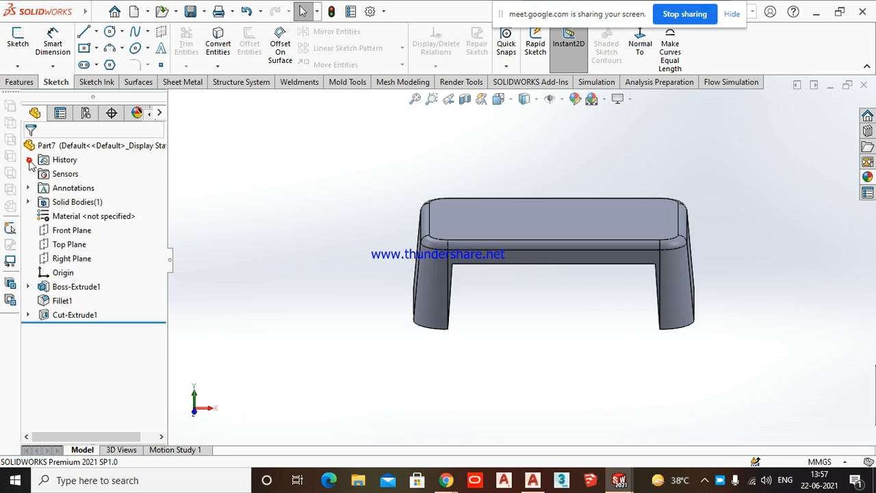
left_click(74, 259)
key("ctrl+8")
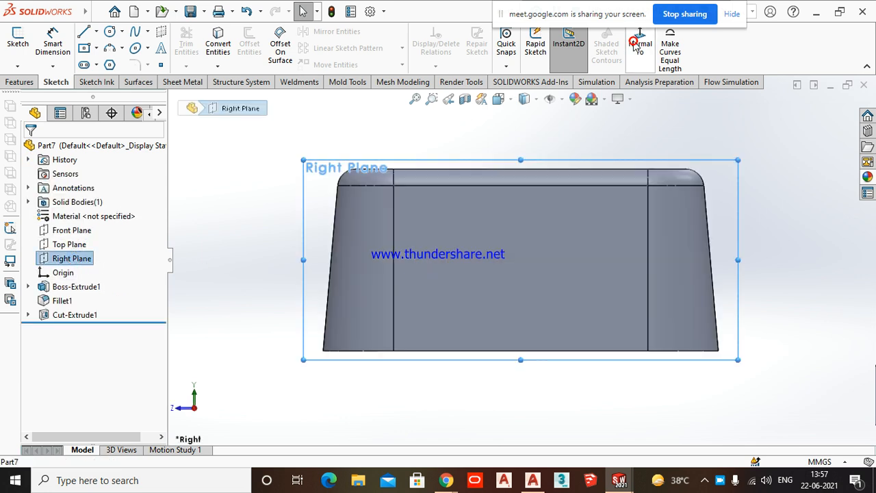
left_click(97, 31)
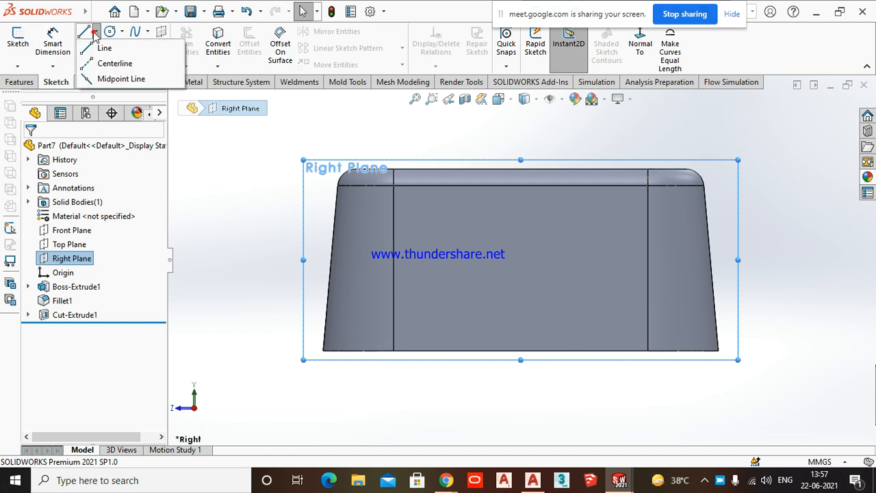
left_click(105, 63)
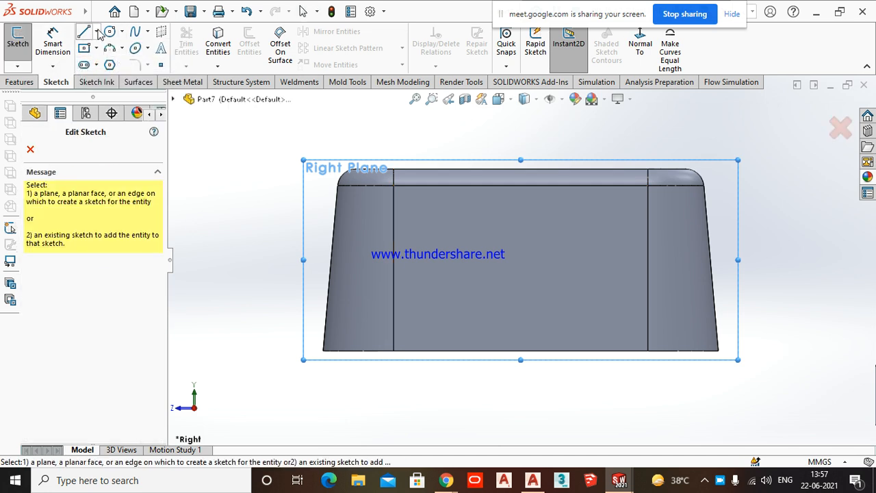
left_click(32, 149)
left_click(28, 160)
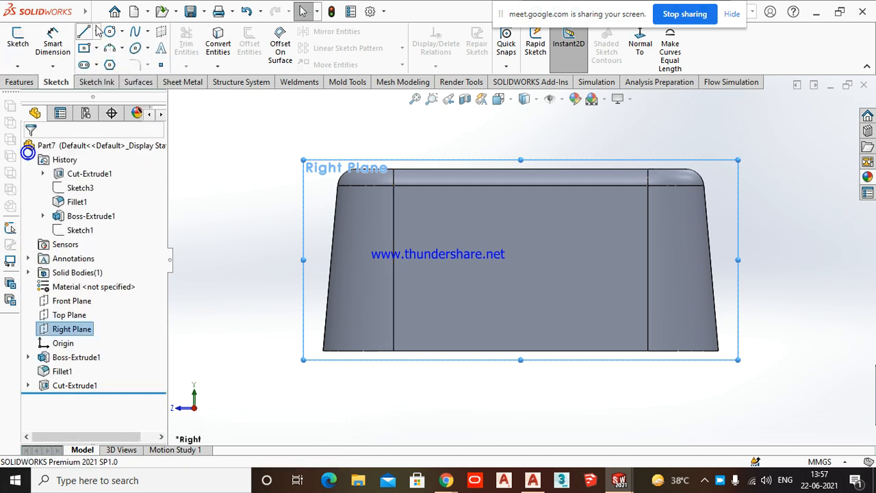
left_click(96, 32)
left_click(111, 56)
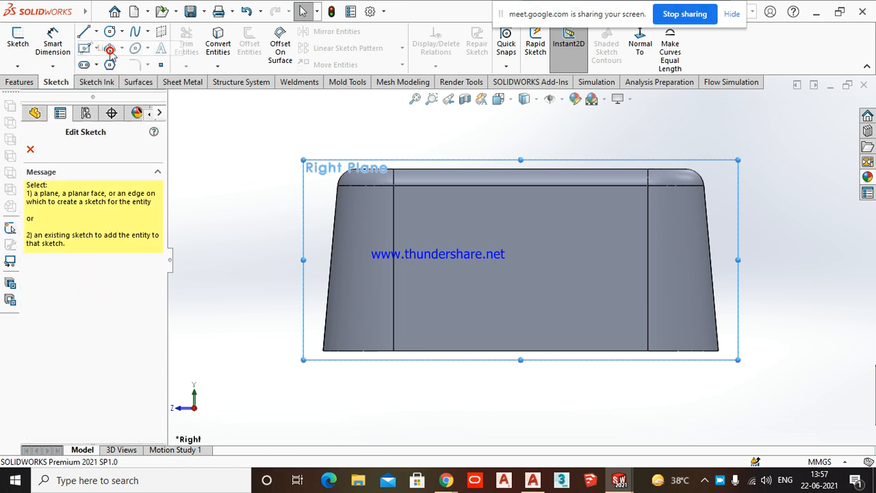
left_click(30, 148)
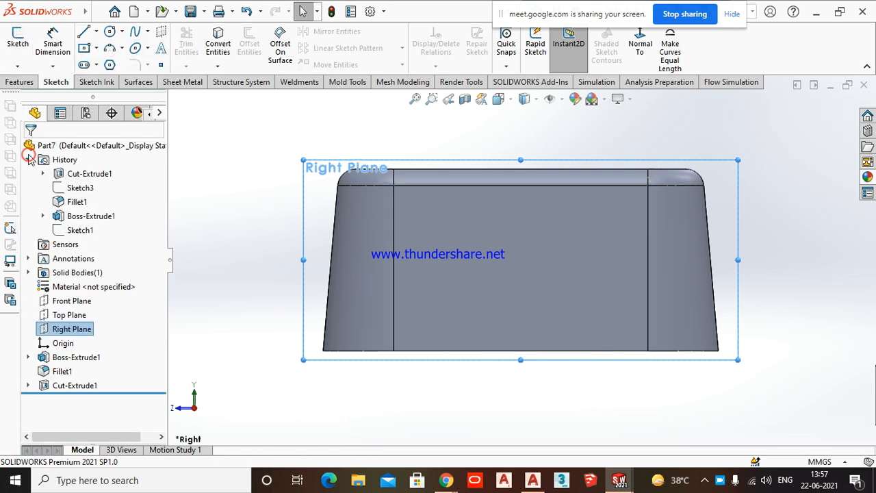
scroll(295, 280, "up", 3)
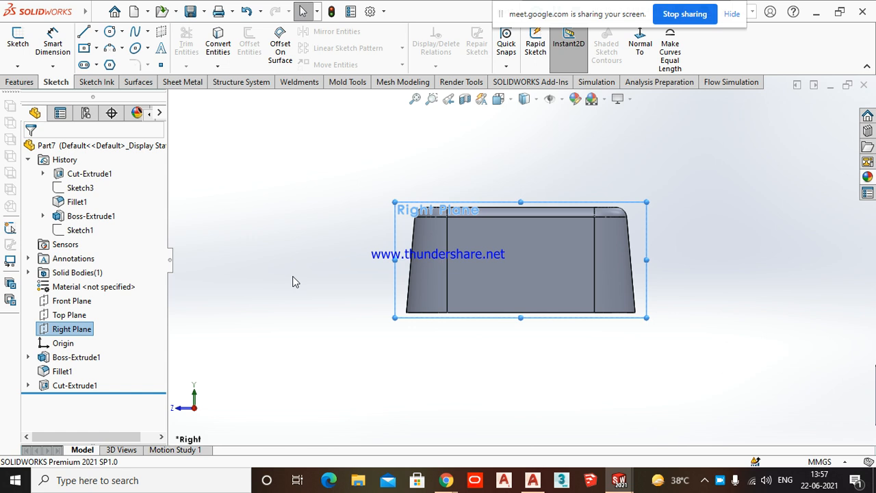
left_click(89, 34)
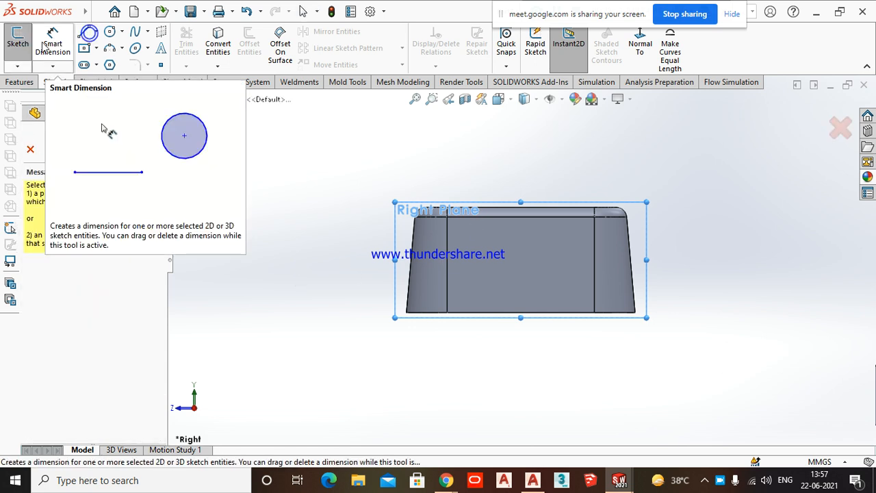
left_click(30, 149)
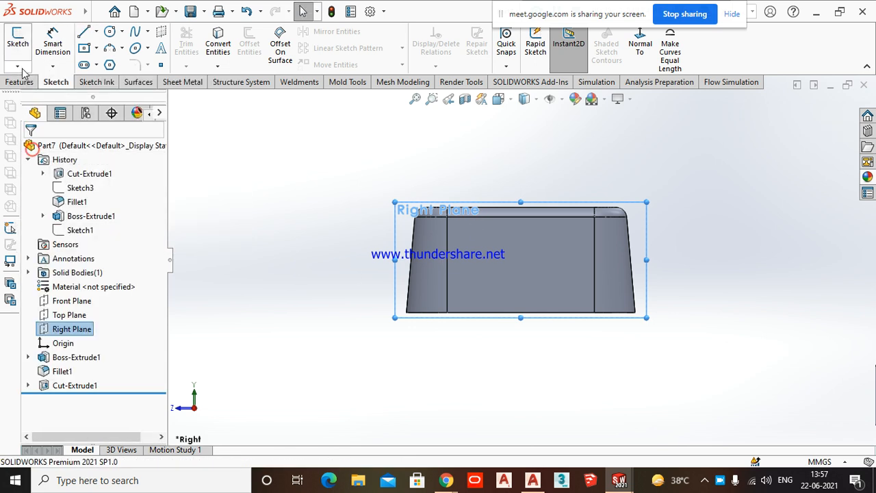
left_click(58, 81)
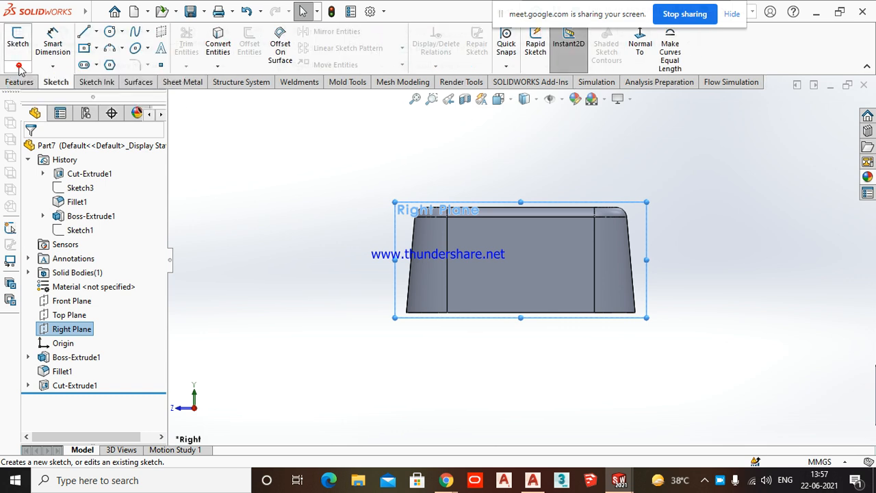
left_click(19, 68)
left_click(37, 80)
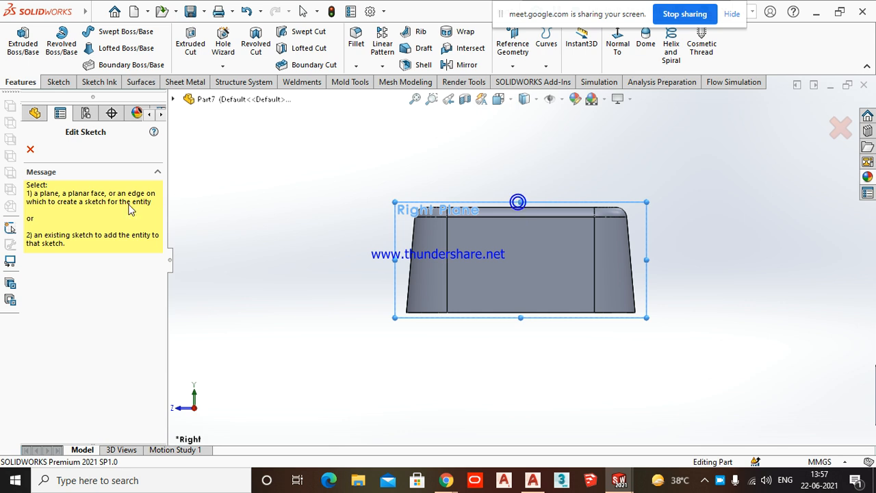
left_click(28, 151)
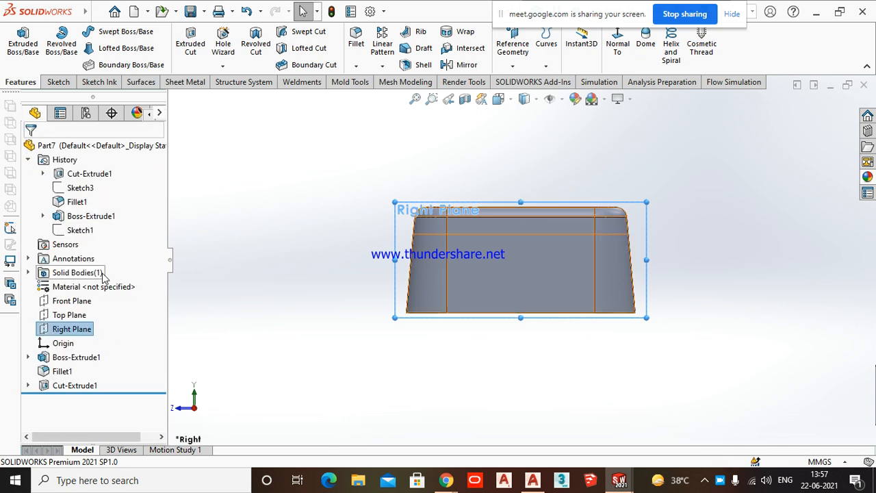
- Collapse the History folder in the feature tree
left_click(78, 173)
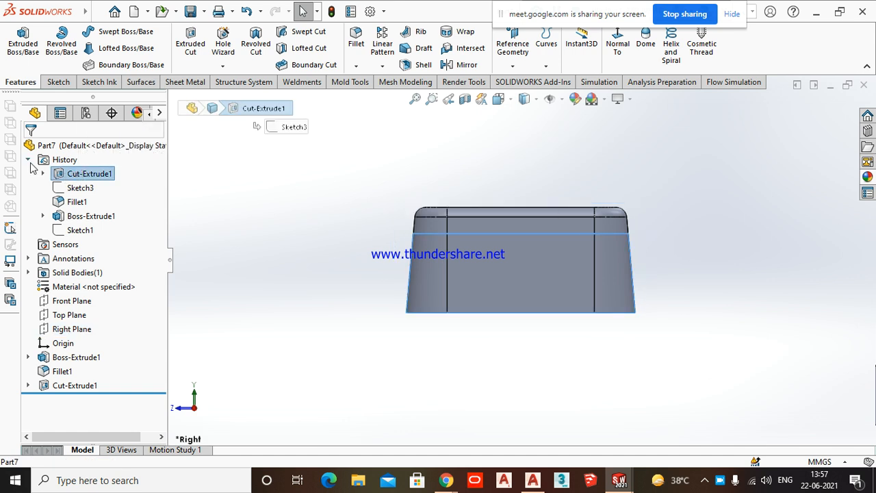
left_click(29, 160)
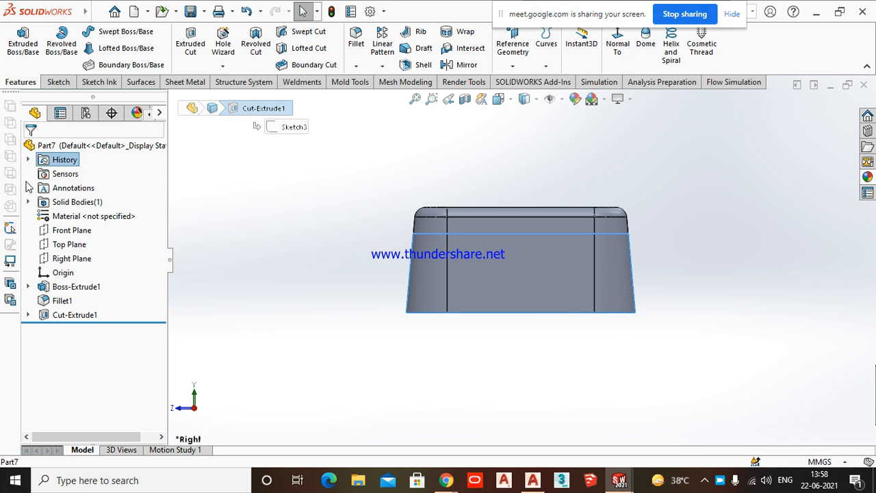
scroll(529, 283, "down", 3)
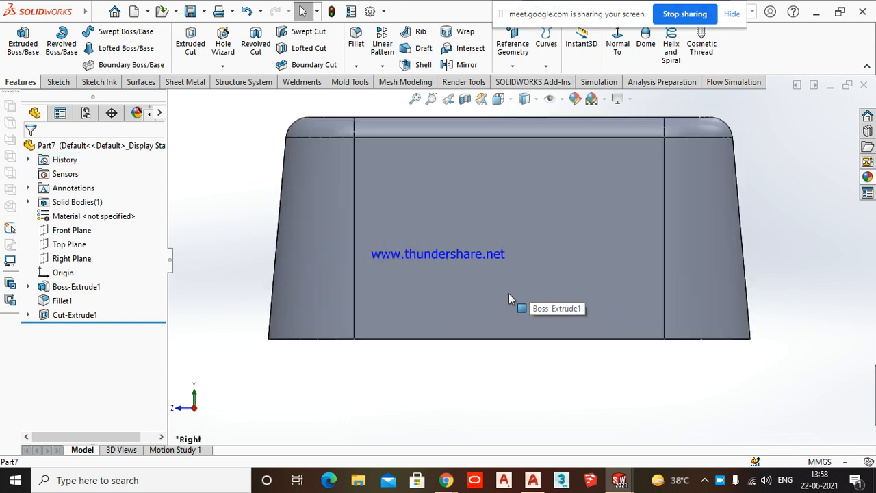
scroll(513, 291, "up", 3)
- Start a new sketch on the Right Plane with the Line tool
left_click(75, 260)
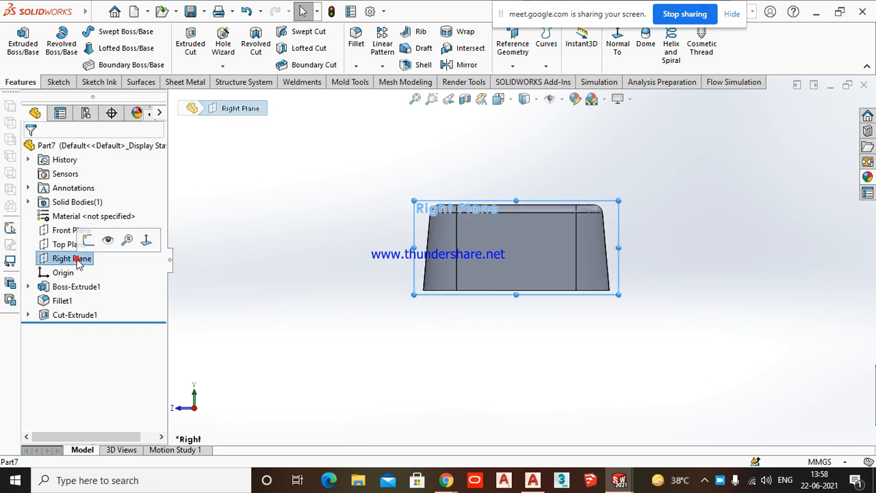
left_click(59, 83)
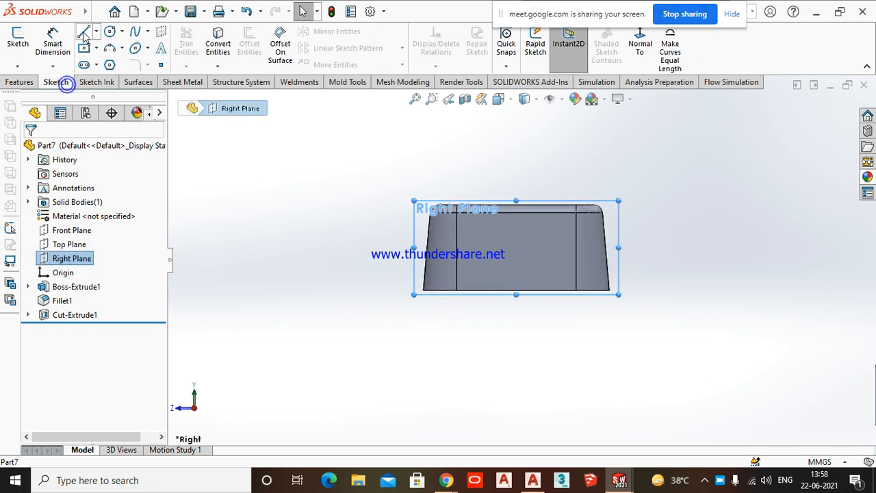
left_click(83, 33)
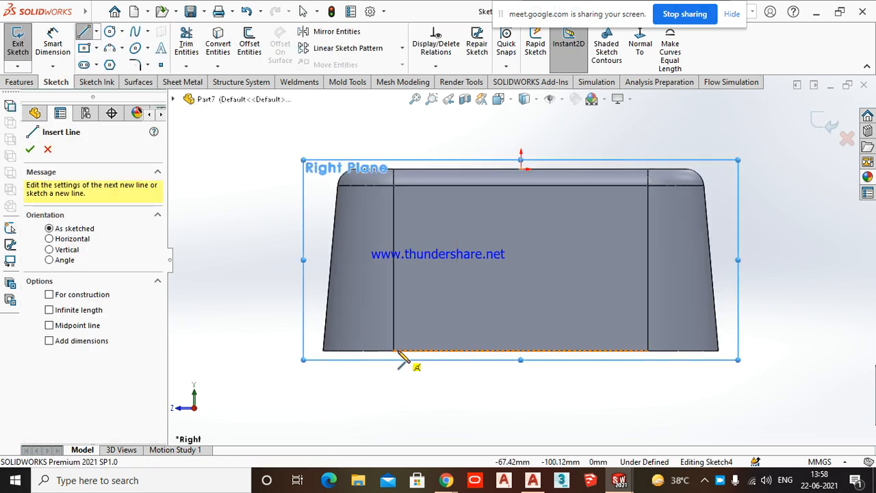
left_click(394, 351)
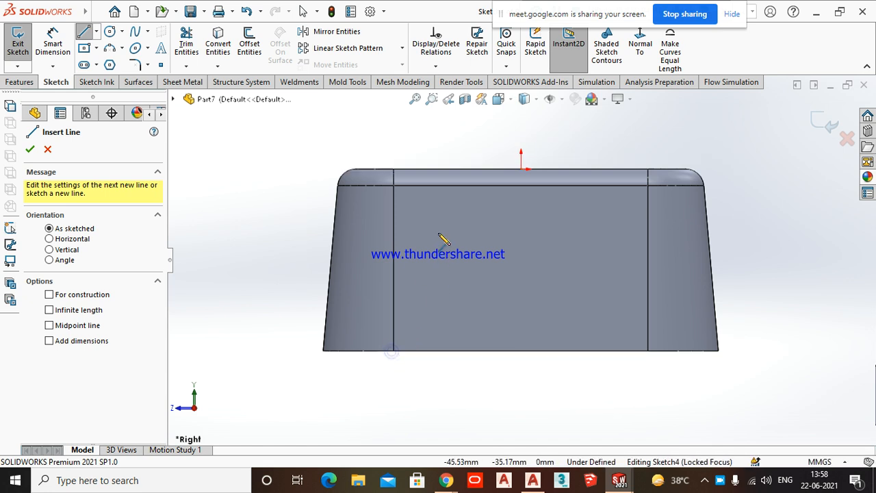
left_click(396, 351)
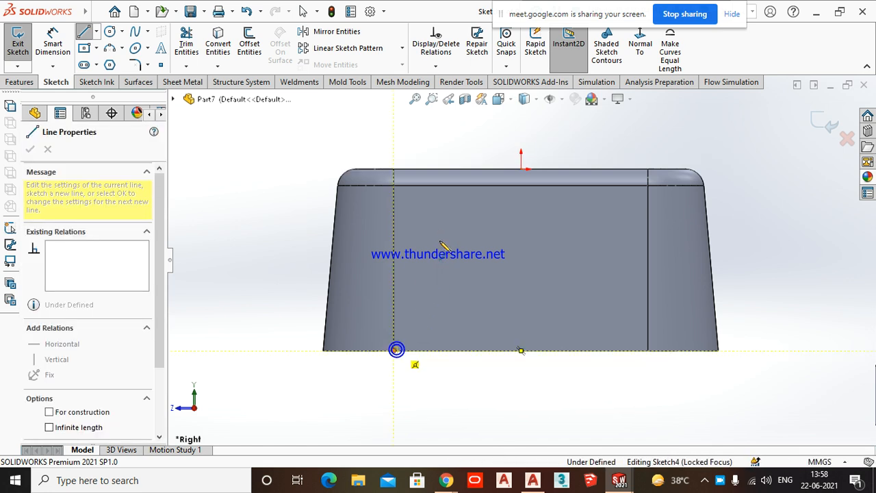
right_click(434, 209)
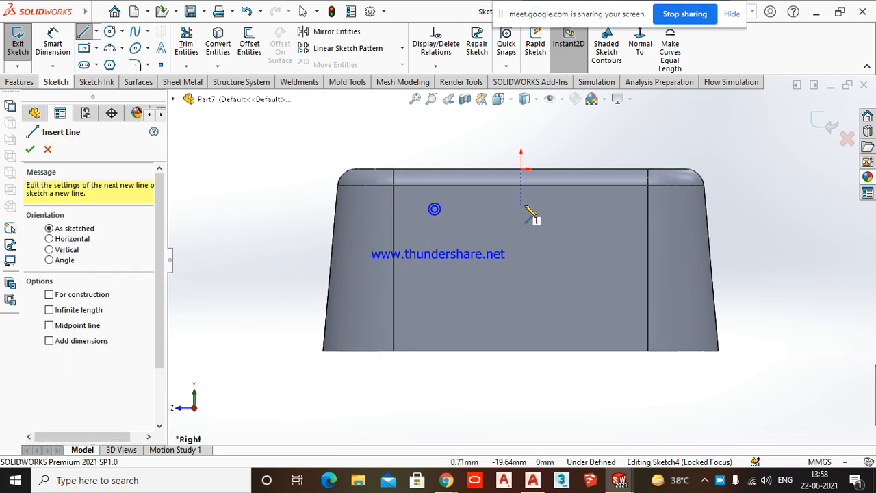
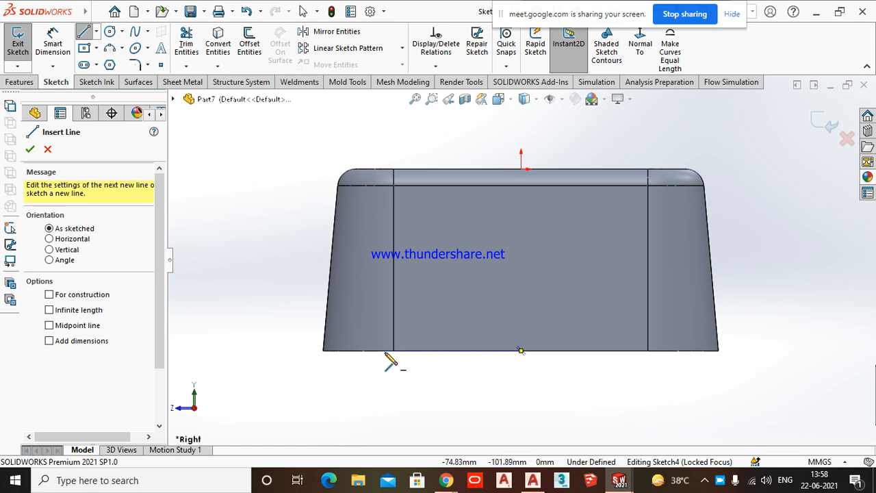
left_click(395, 351)
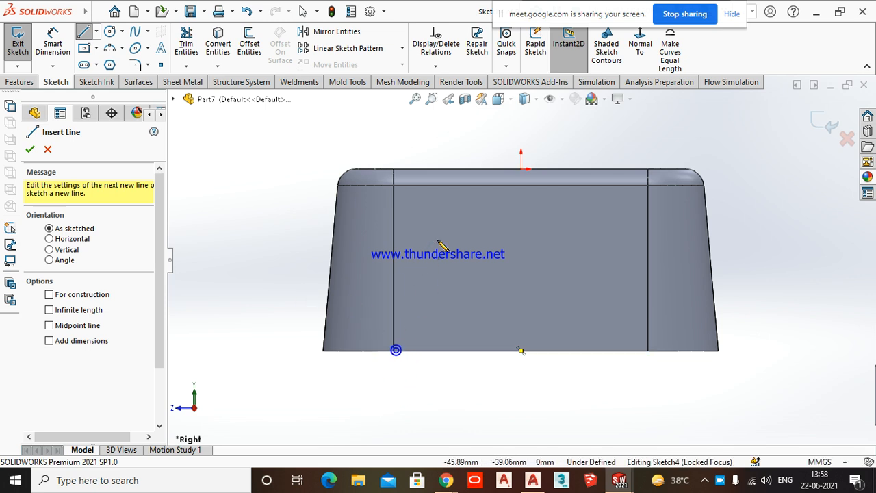
key("Escape")
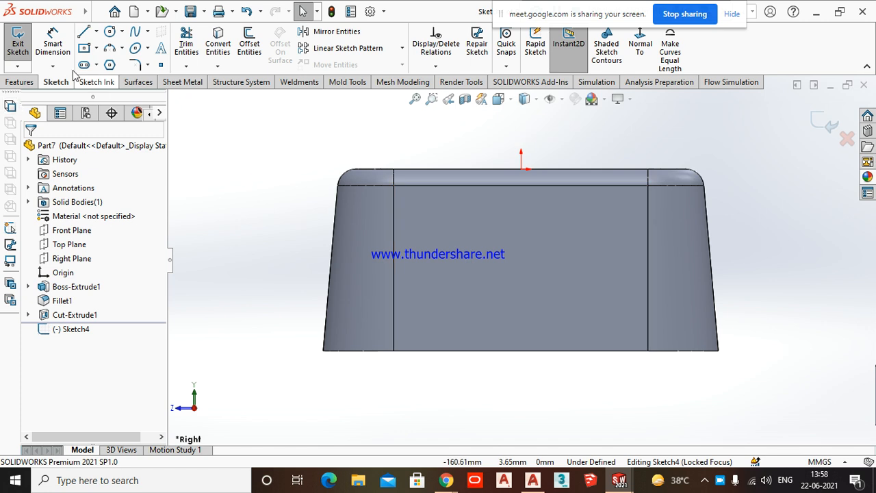
left_click(85, 33)
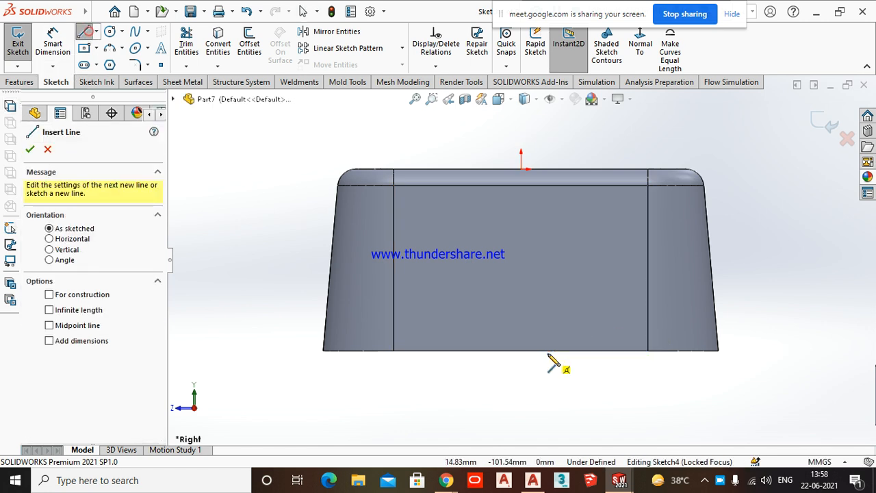
key("Escape")
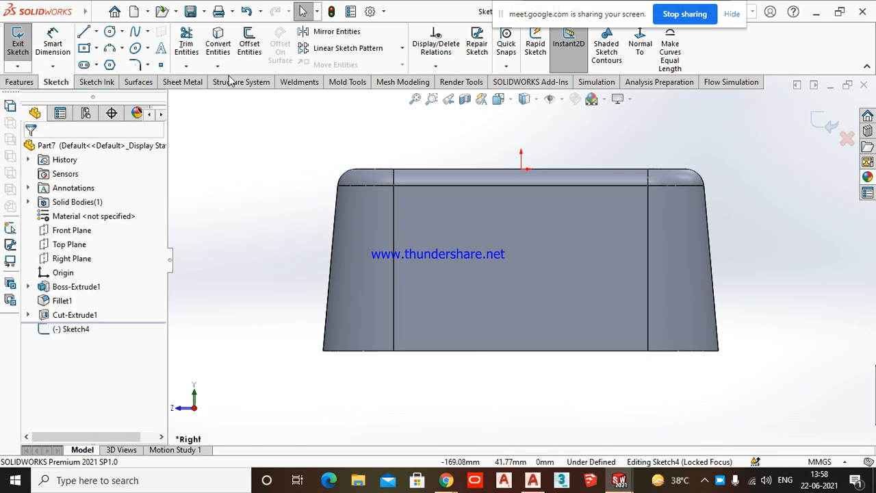
- Convert the middle segment of the body's lower edge into a sketch line with Convert Entities
left_click(228, 52)
left_click(572, 352)
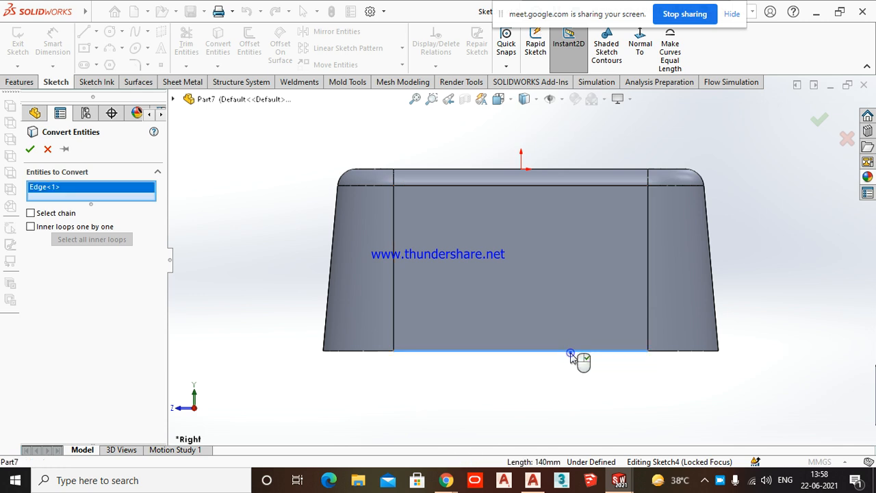
left_click(30, 149)
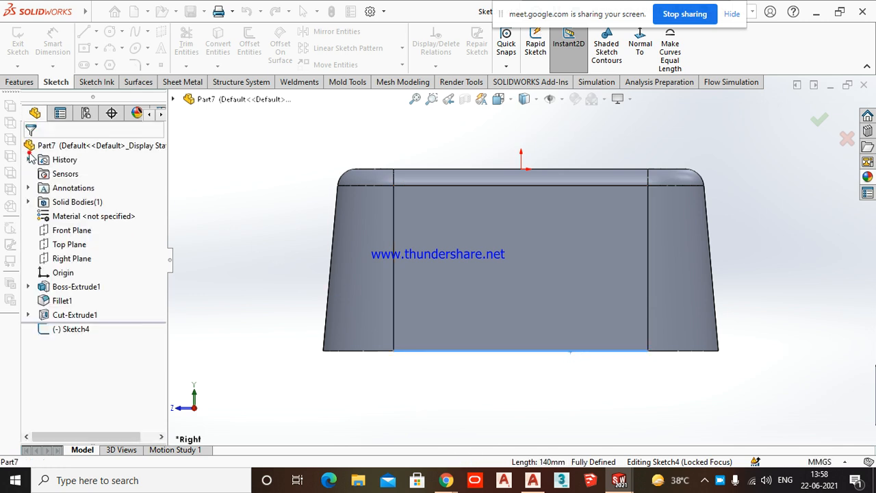
left_click(288, 204)
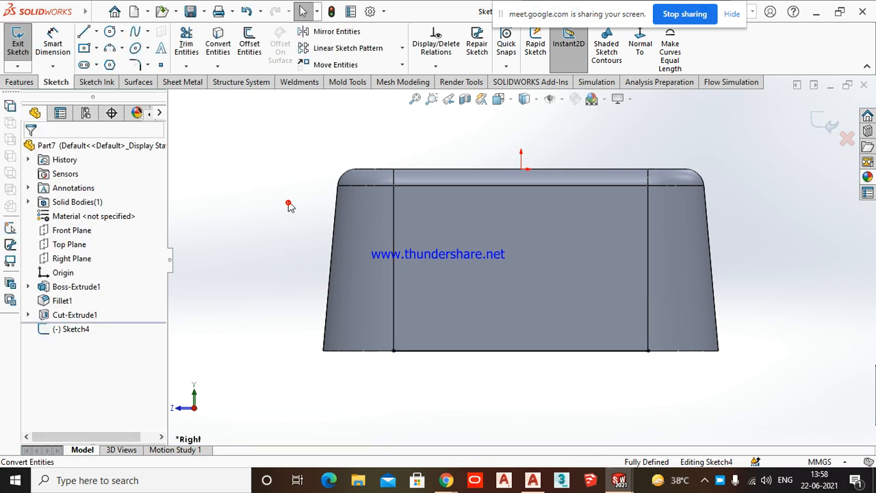
- Draw a slanted line joining a point in the upper part of the face to the converted base line's left endpoint
left_click(84, 33)
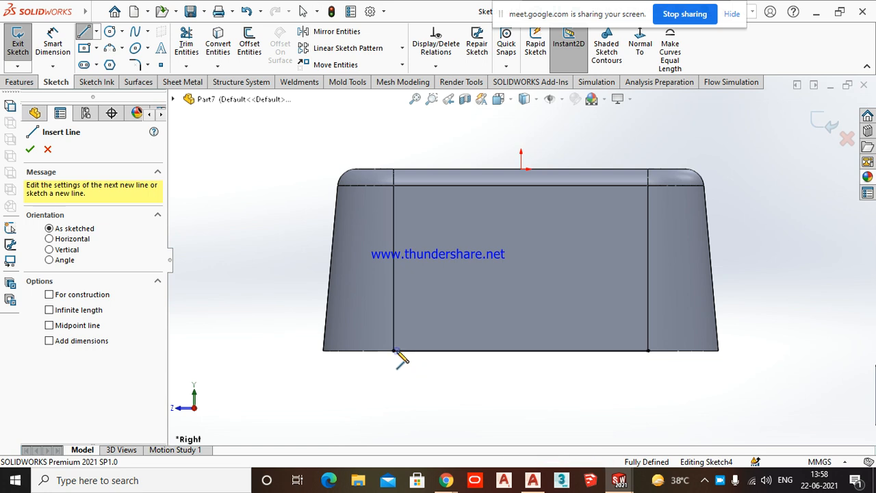
left_click(452, 212)
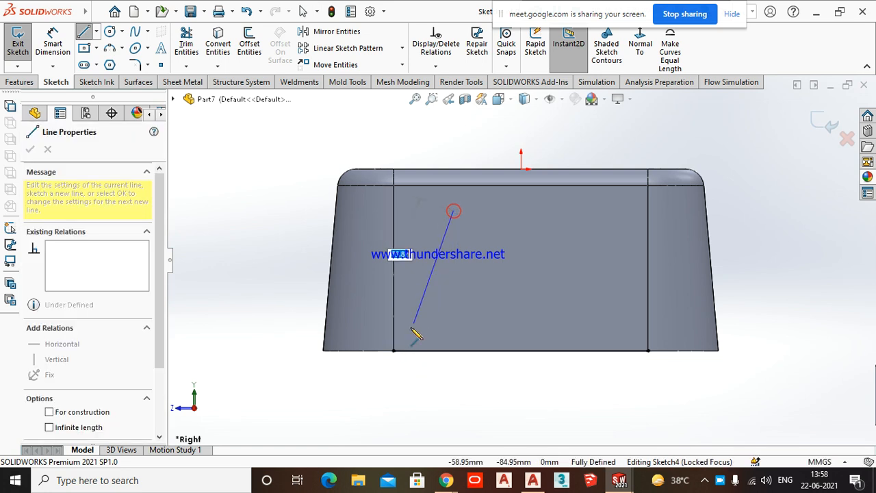
double_click(394, 351)
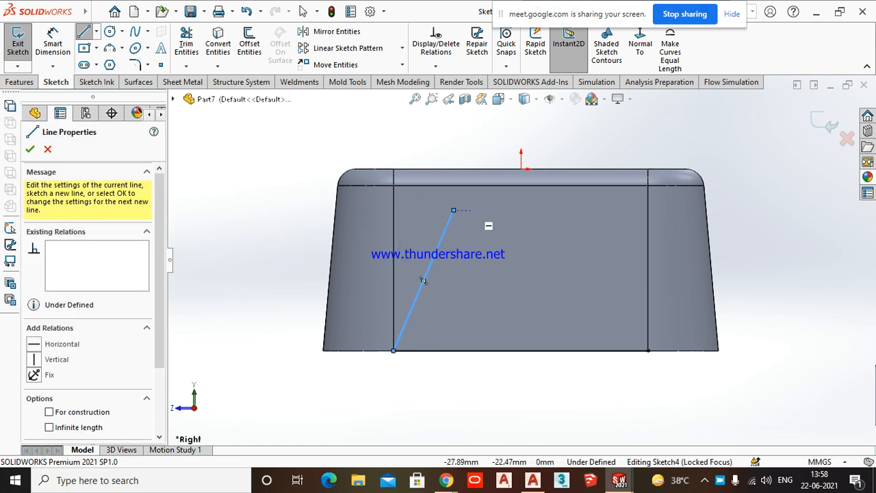
key("Escape")
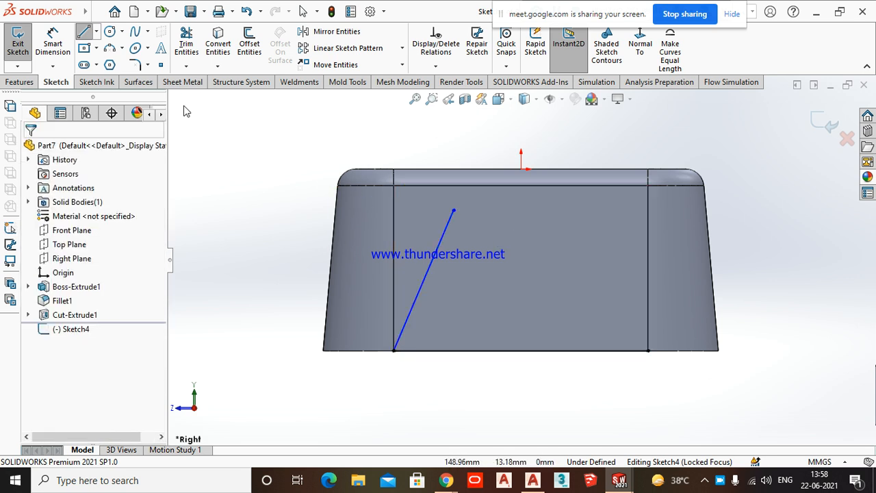
- Close the trapezoid with a horizontal top line about 63 mm long and a slanted line to the base line's right endpoint
left_click(83, 34)
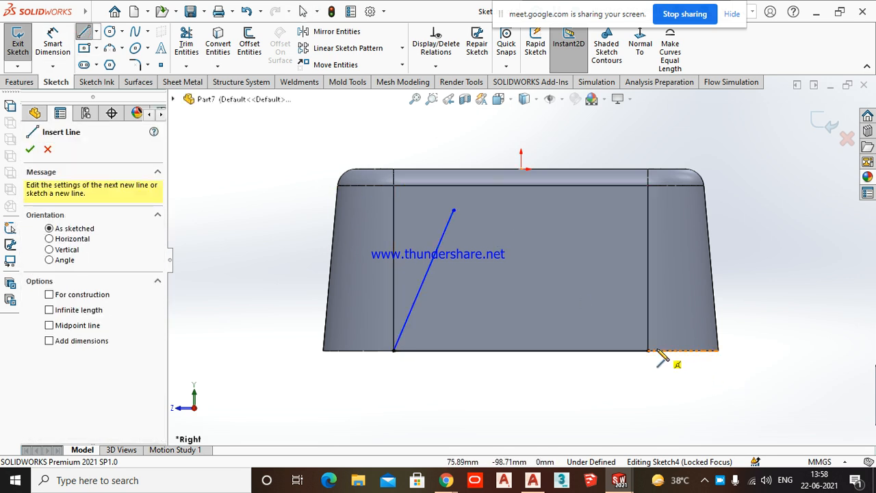
left_click(452, 211)
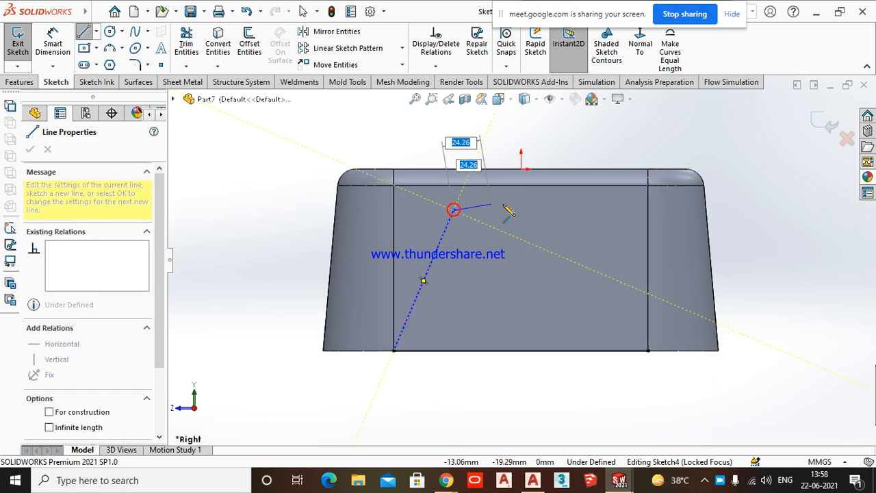
left_click(568, 211)
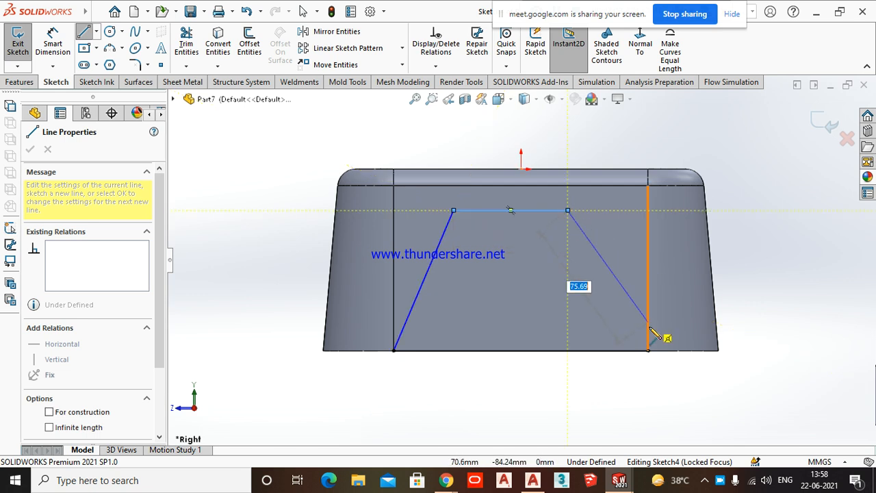
left_click(648, 351)
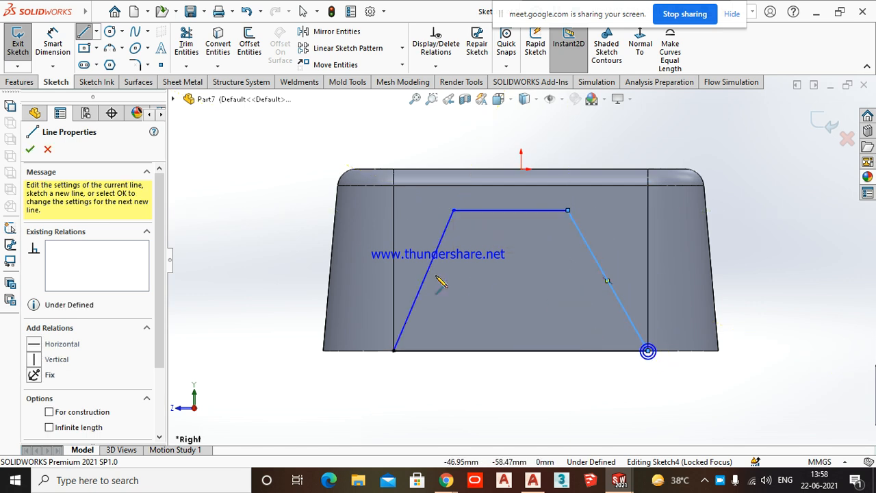
key("Escape")
key("Escape")
- Dimension the trapezoid's top line at 120 mm, and undo that value change
left_click(49, 39)
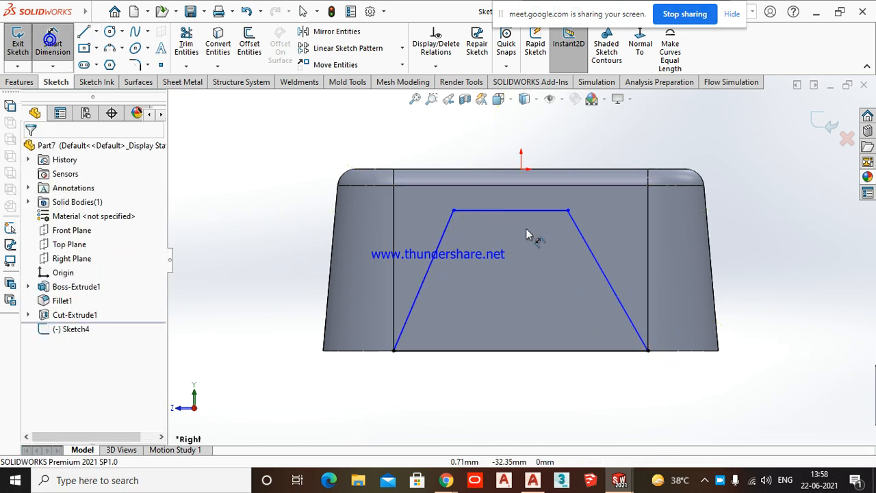
left_click(524, 211)
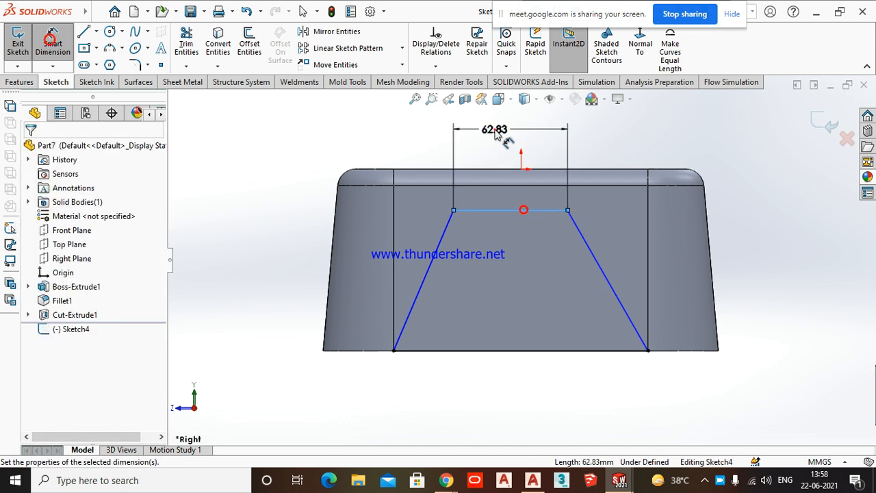
left_click(496, 134)
type("120")
key("Return")
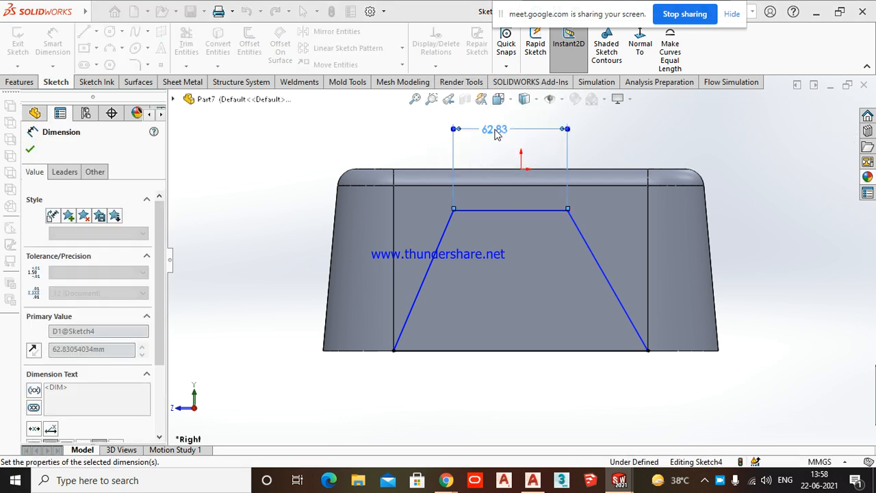
left_click(778, 216)
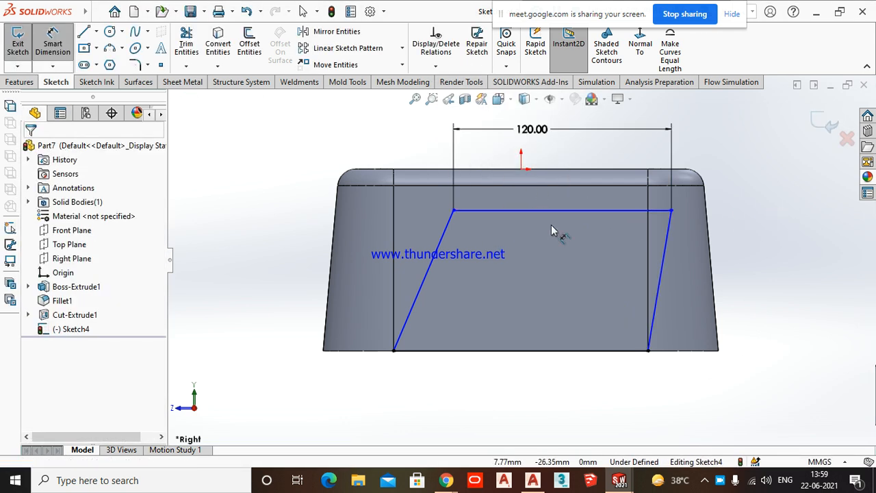
key("Escape")
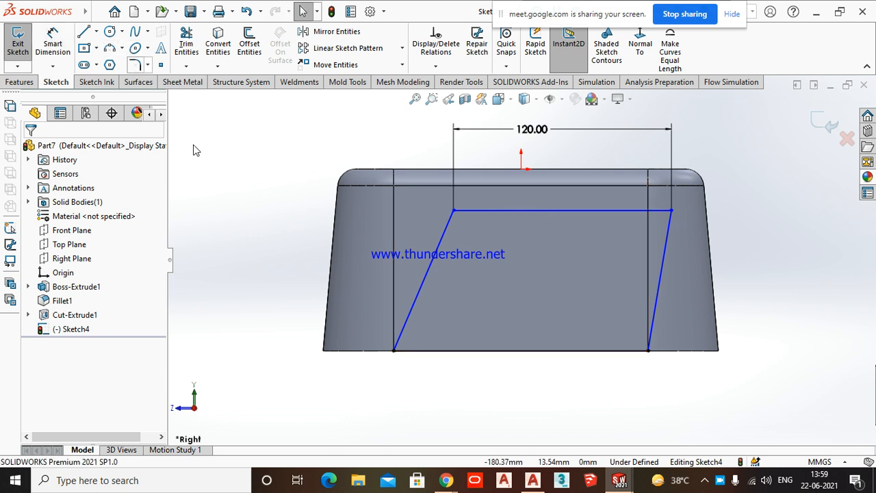
key("ctrl+z")
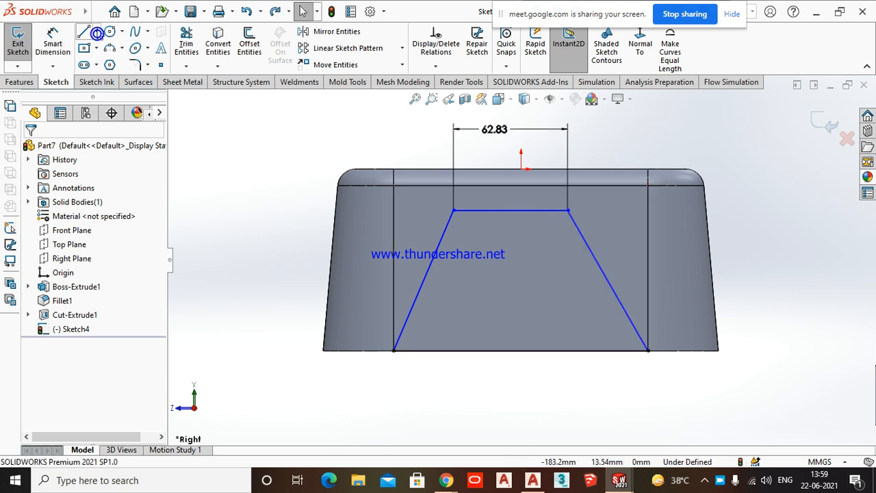
- Try to draw a centerline from the origin to the midpoint of the trapezoid's top line
left_click(97, 33)
left_click(109, 61)
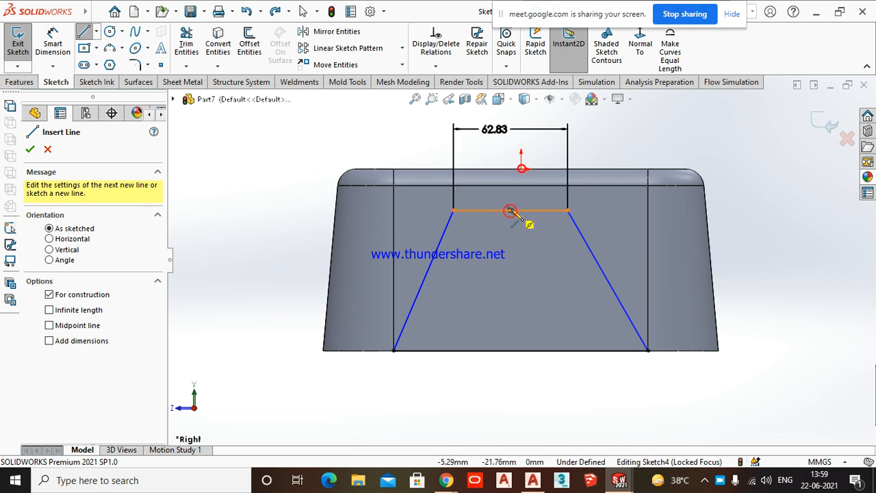
left_click(521, 169)
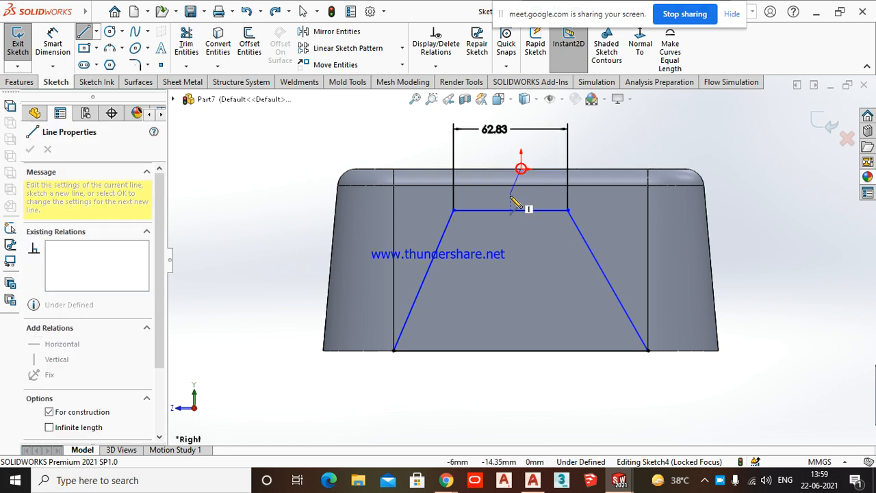
double_click(510, 210)
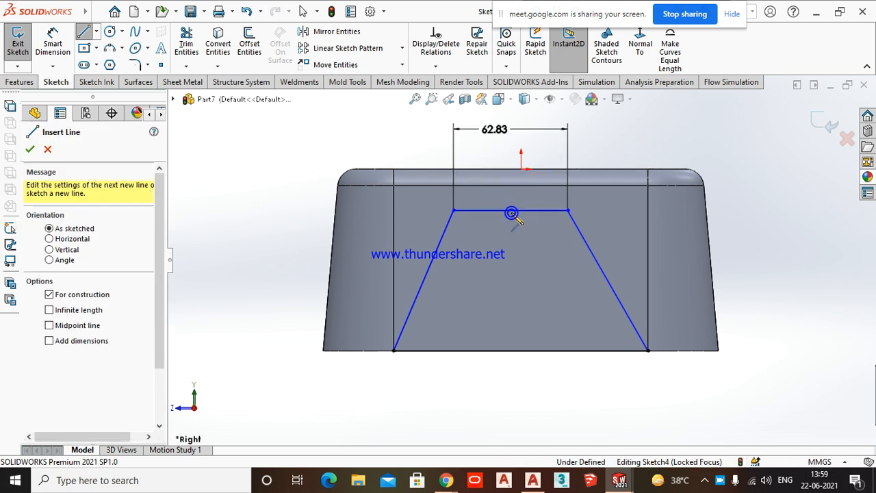
key("Escape")
scroll(505, 178, "down", 5)
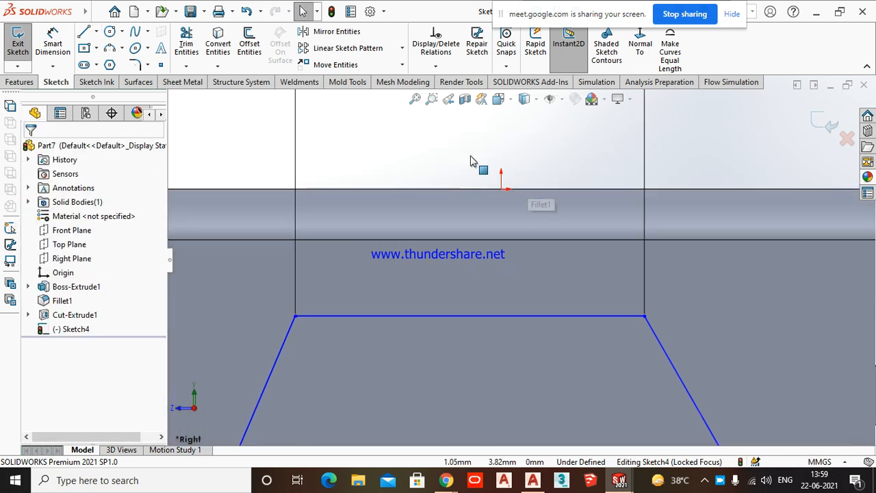
- Draw a line from the origin to the midpoint of the trapezoid's top line
left_click(82, 34)
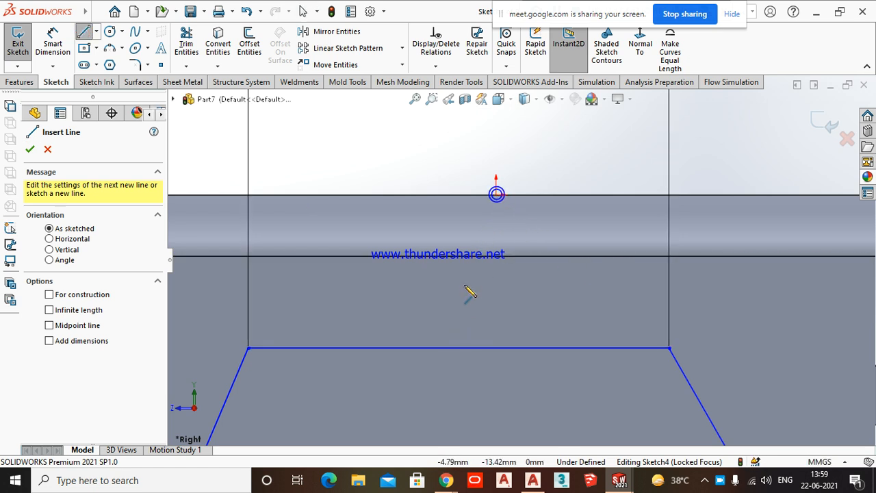
left_click(496, 194)
scroll(514, 211, "down", 2)
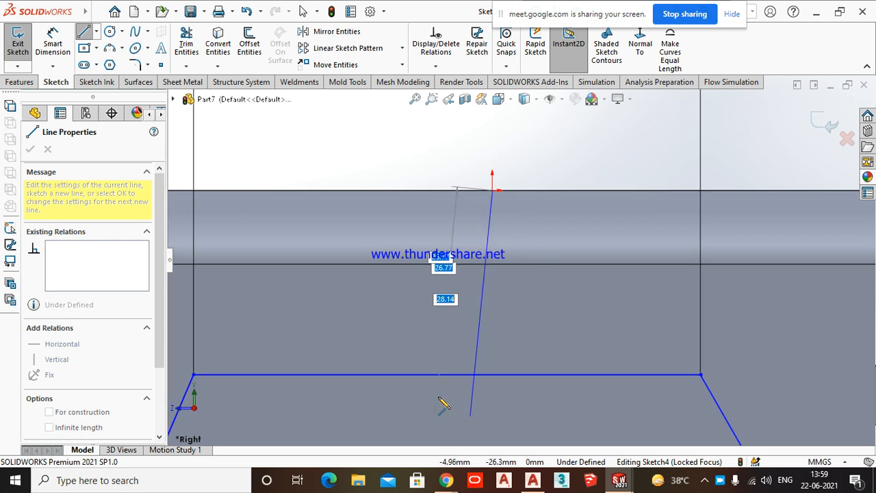
scroll(449, 411, "down", 2)
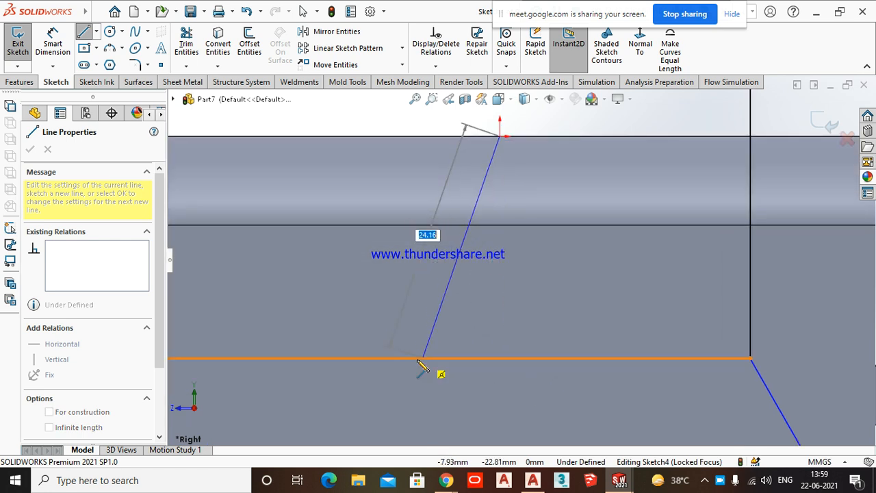
scroll(421, 365, "up", 3)
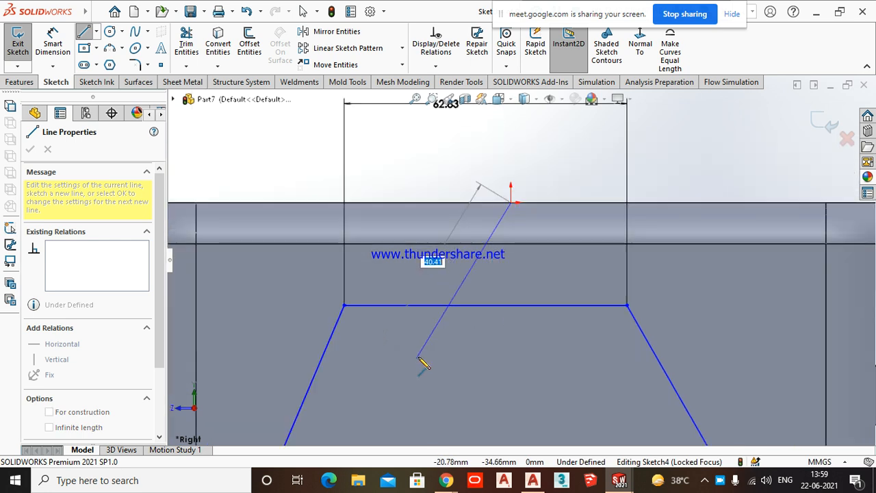
left_click(486, 305)
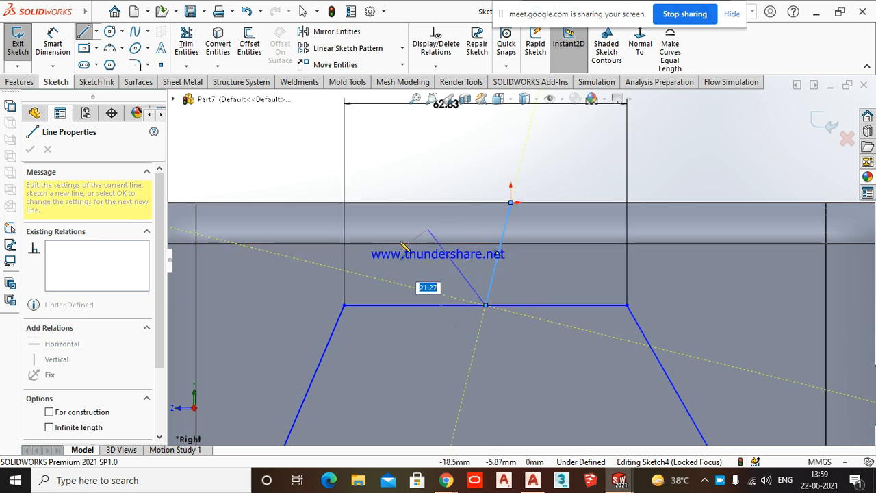
key("Escape")
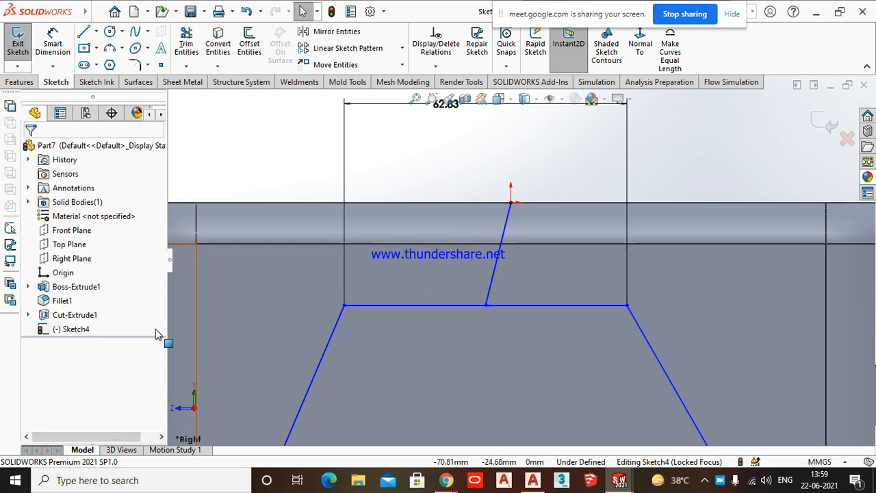
- Make the line from the origin vertical and convert it to construction geometry
left_click(496, 267)
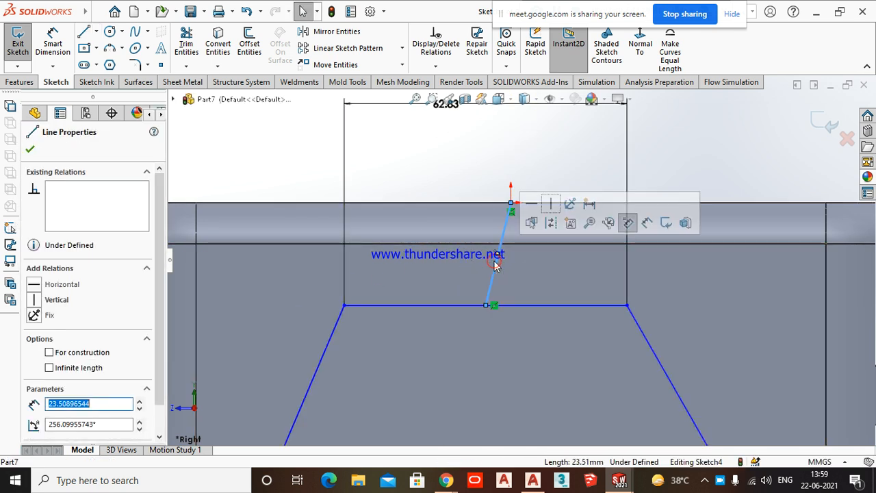
left_click(41, 300)
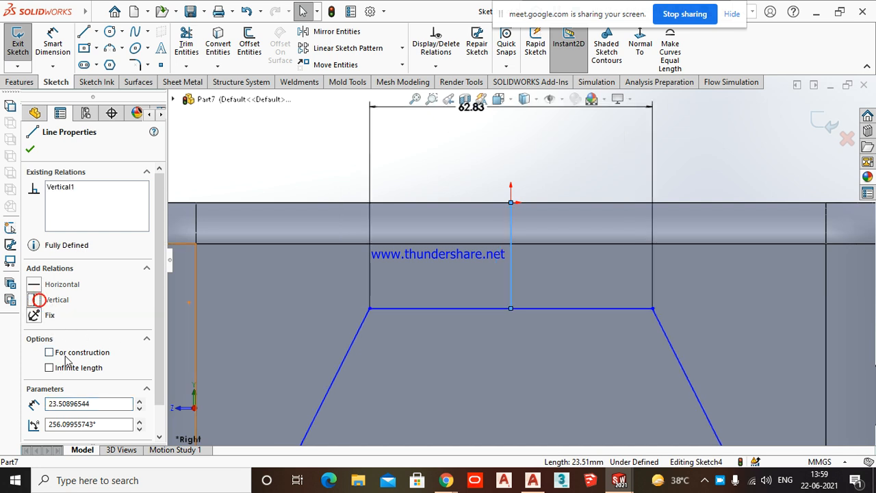
left_click(30, 152)
scroll(352, 215, "up", 5)
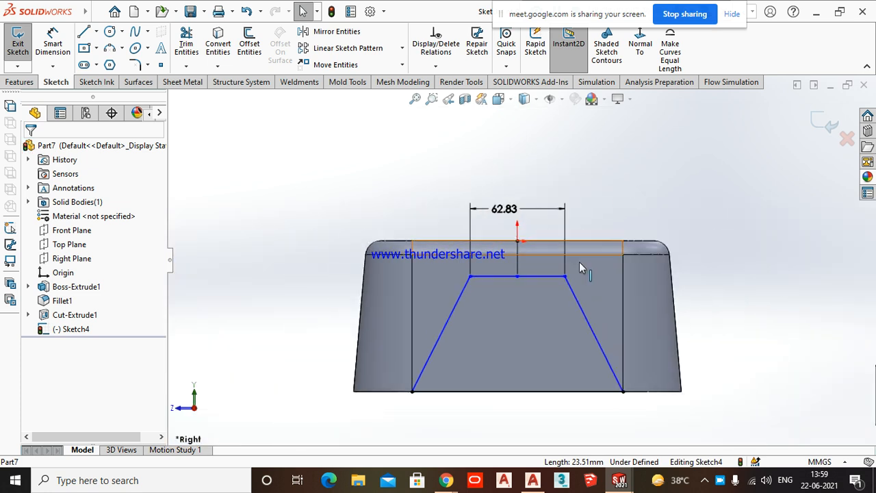
- Set the length of the trapezoid's top line to 120 mm and restore the program window to full screen
double_click(498, 210)
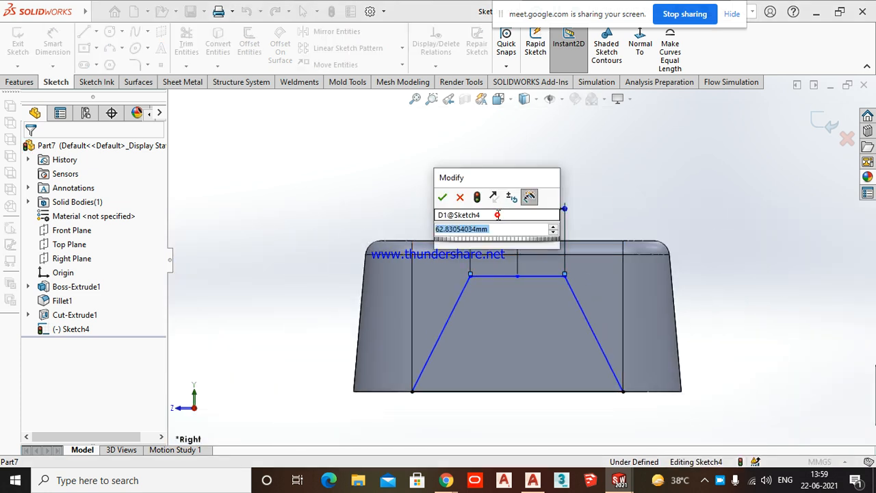
type("120")
key("Escape")
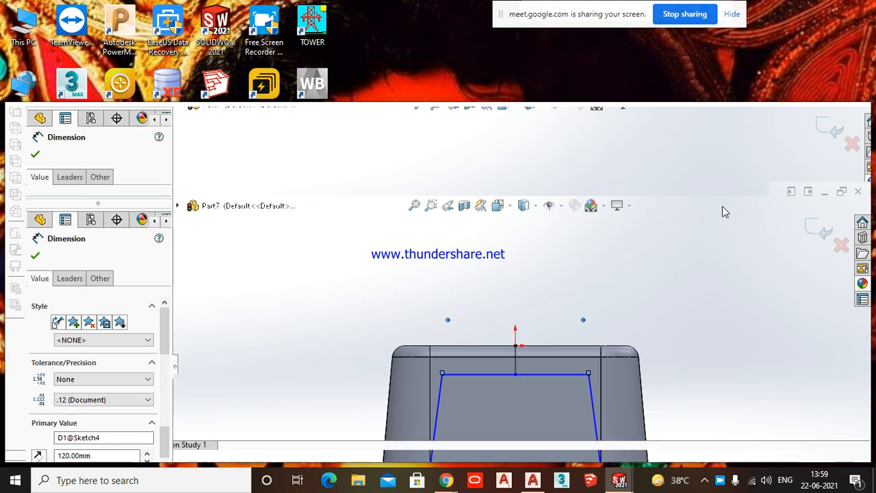
left_click(722, 206)
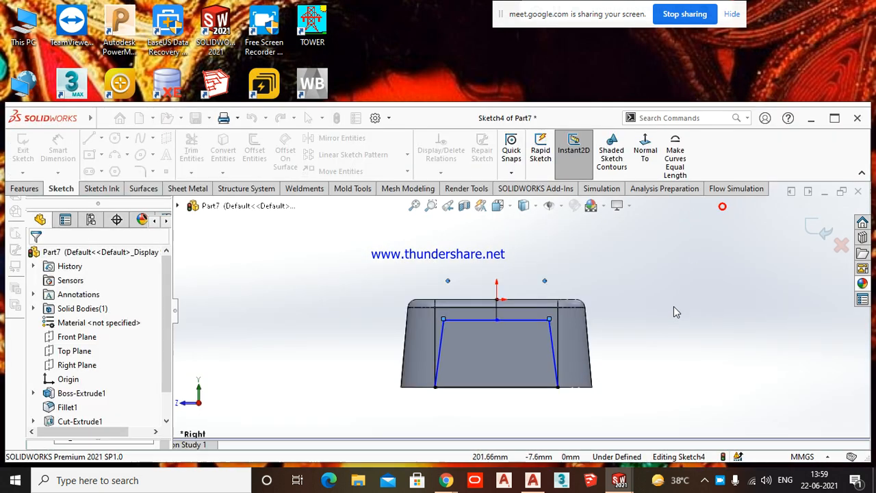
left_click(834, 118)
scroll(520, 339, "down", 3)
- Dimension the vertical centerline between the origin and the trapezoid's top line at 25 mm
left_click(53, 38)
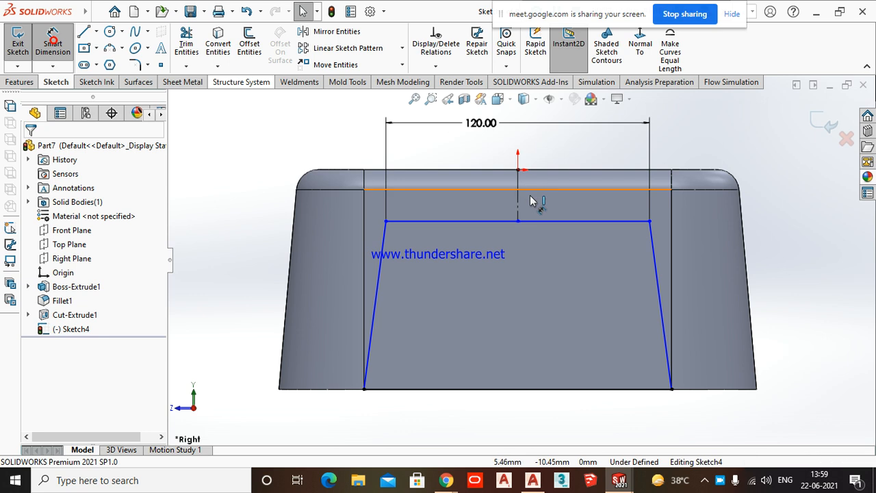
left_click(774, 196)
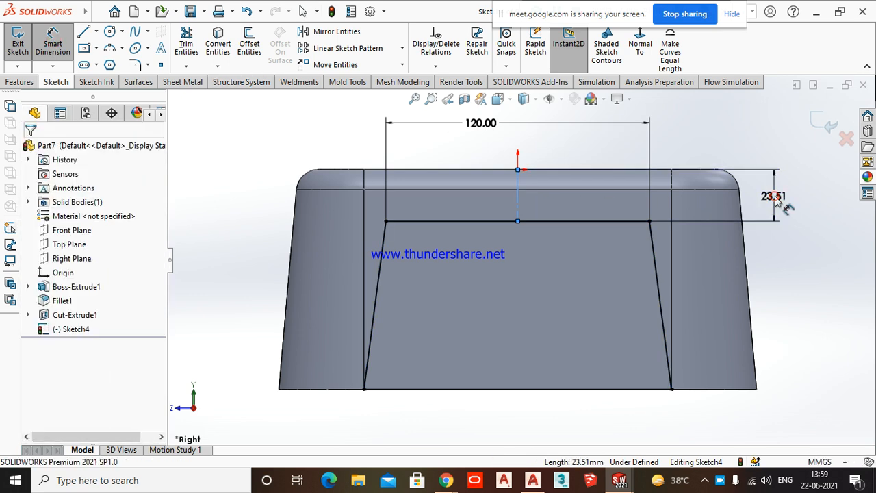
type("25")
key("Return")
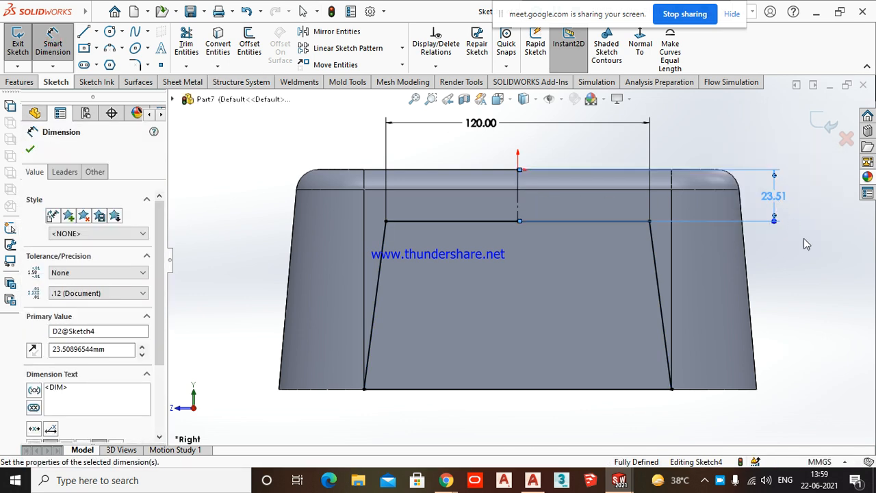
- Extrude-cut the trapezoid through the body, using Through All in both directions
key("z")
key("z")
key("z")
key("z")
key("z")
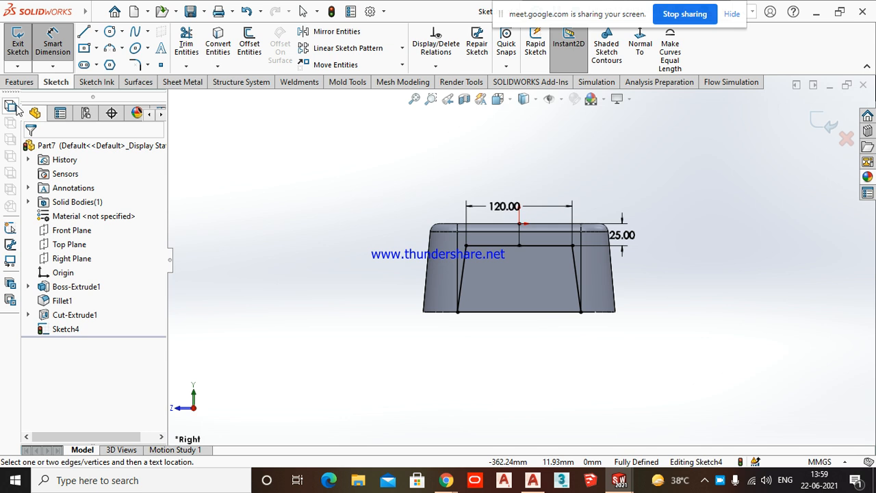
left_click(19, 81)
left_click(190, 42)
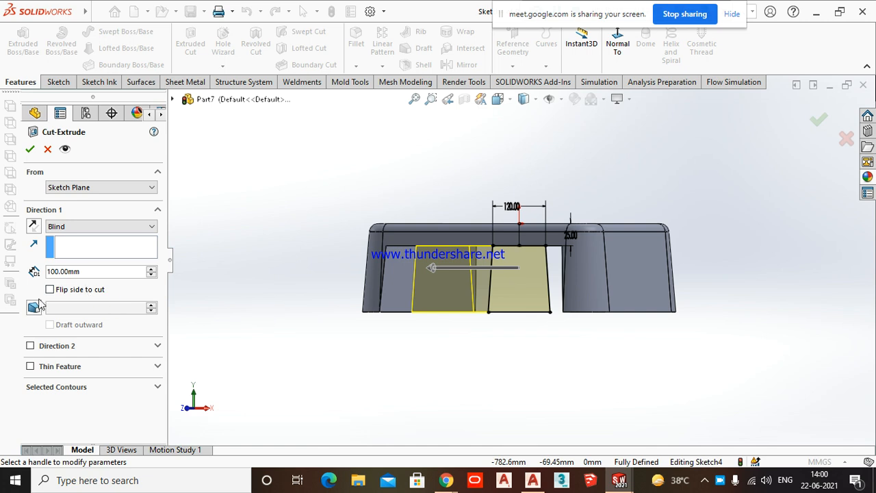
left_click(86, 346)
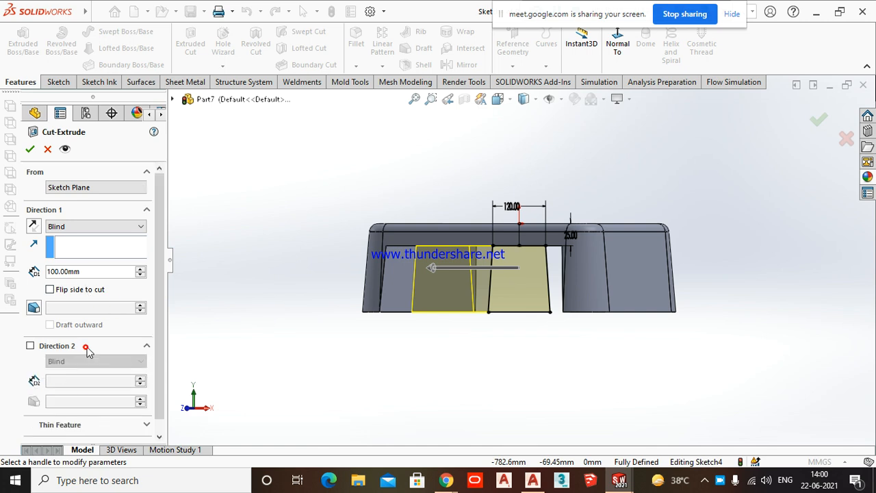
left_click(30, 346)
left_click(111, 226)
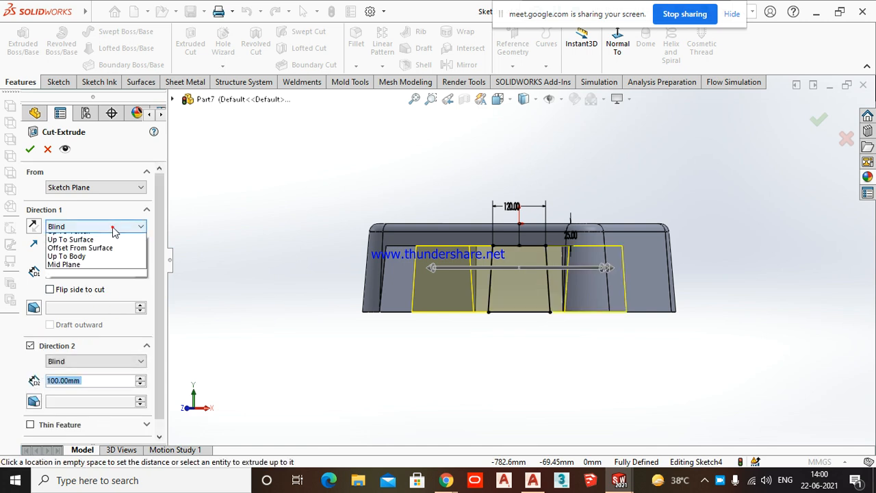
left_click(96, 245)
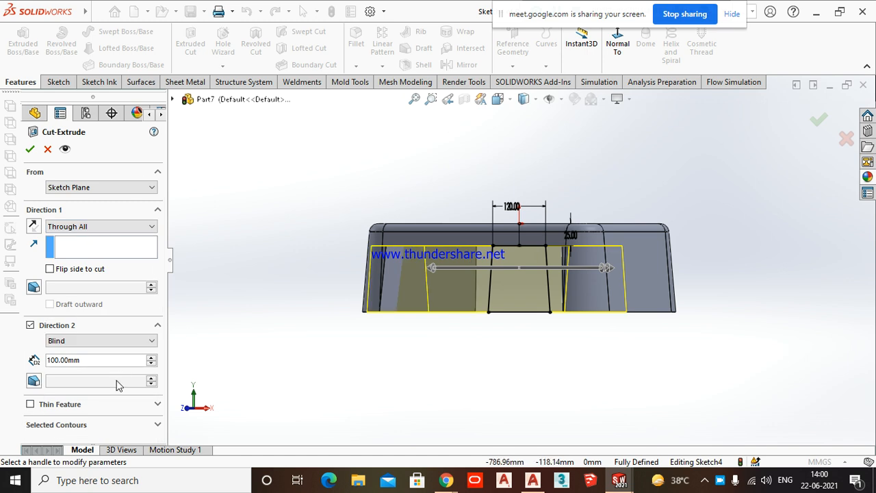
left_click(109, 341)
left_click(89, 361)
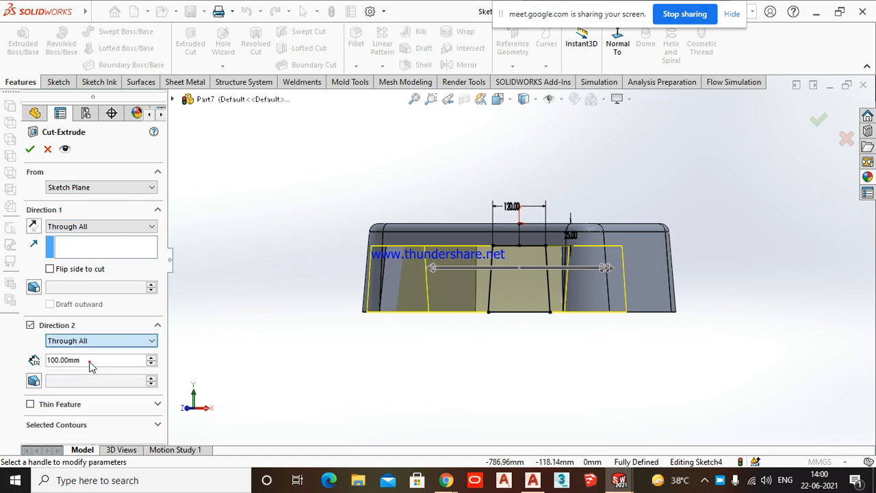
left_click(30, 148)
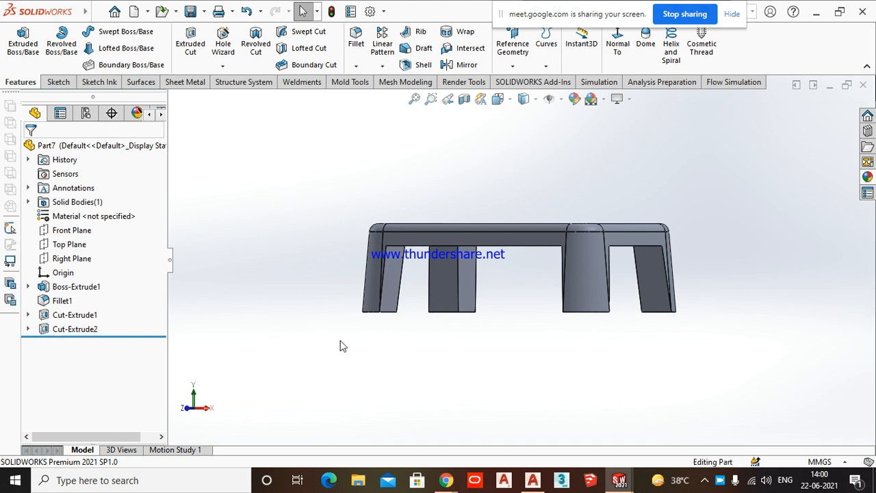
- Start a Shell and select the body's flat underside plus one leg's end face and two inner faces for removal
key("ctrl+7")
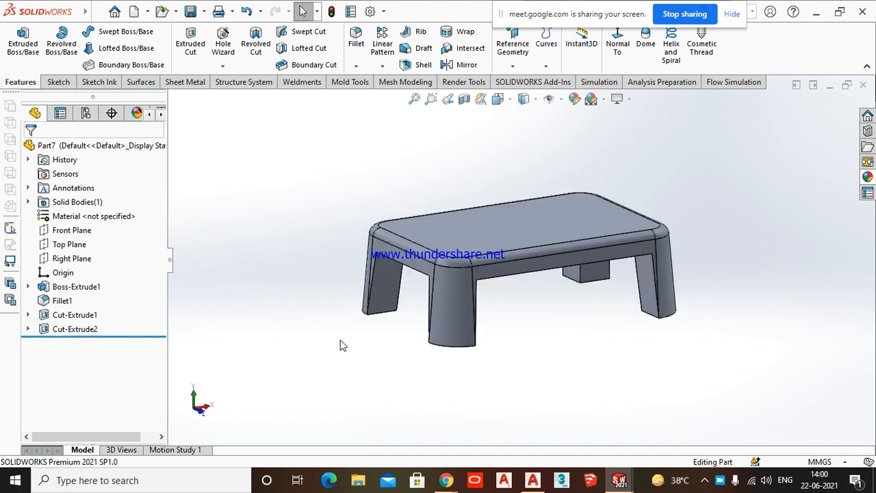
key("Up")
key("Up")
key("Up")
key("Up")
key("Up")
key("Up")
key("Up")
key("Up")
key("Up")
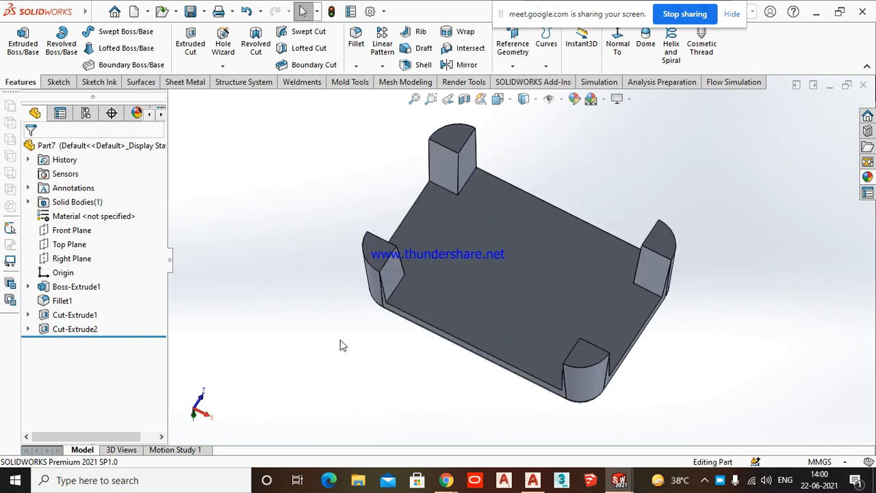
key("Up")
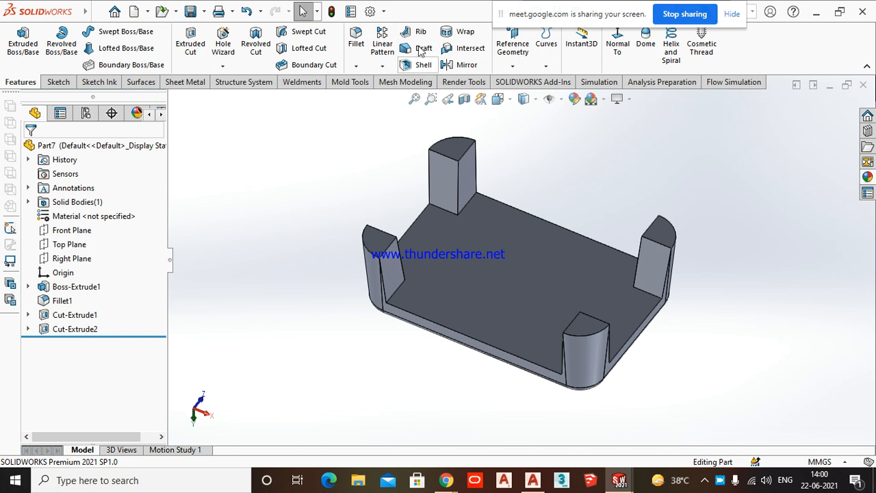
left_click(424, 66)
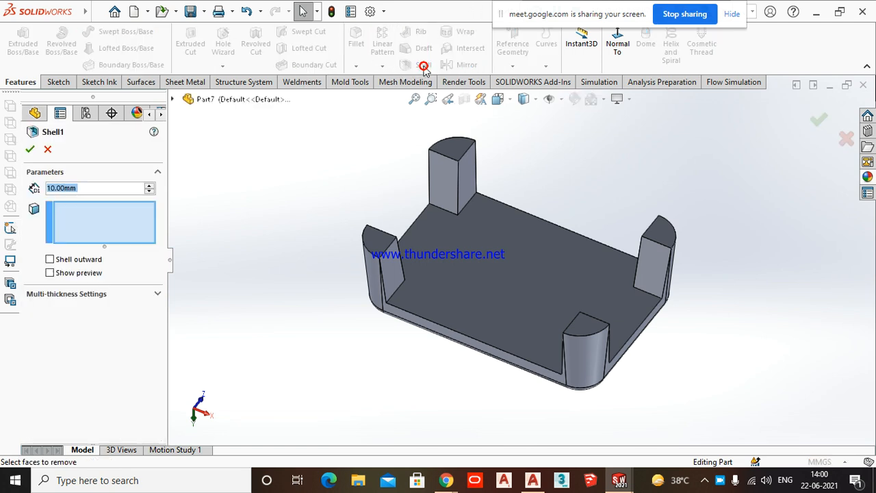
scroll(513, 287, "down", 2)
left_click(513, 287)
left_click(469, 164)
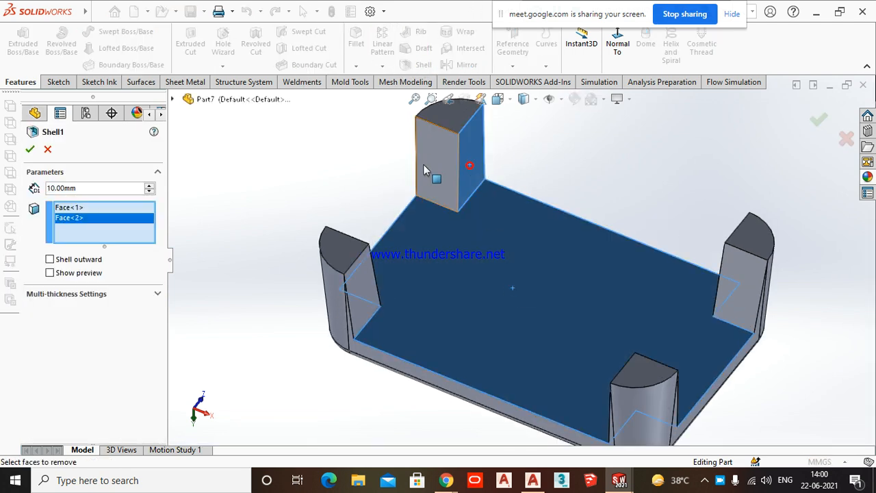
left_click(432, 153)
left_click(445, 117)
- Add the end and inner faces of two more legs to the Shell's faces to remove
left_click(362, 248)
left_click(376, 283)
left_click(746, 294)
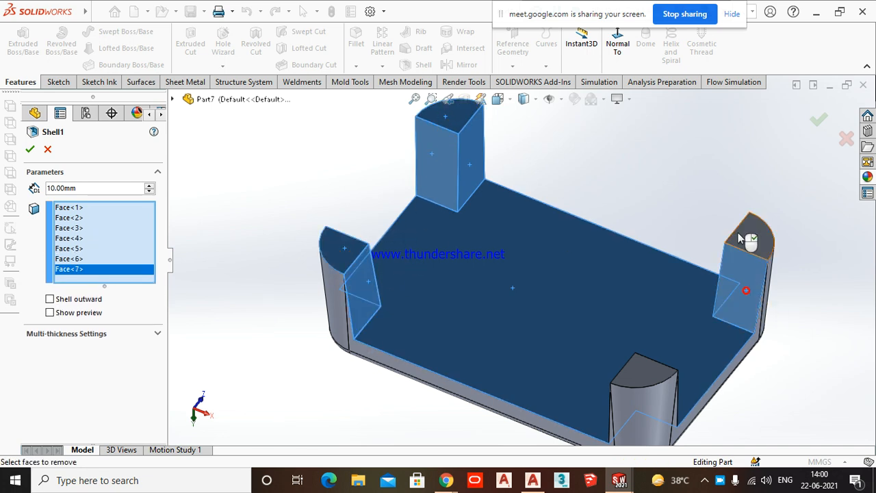
left_click(746, 245)
middle_click_drag(645, 188, 752, 255)
left_click(751, 255)
- Add the last leg's end face and two inner faces, plus the one inner leg face still missing, to the Shell's faces to remove
scroll(693, 272, "up", 3)
scroll(643, 330, "down", 5)
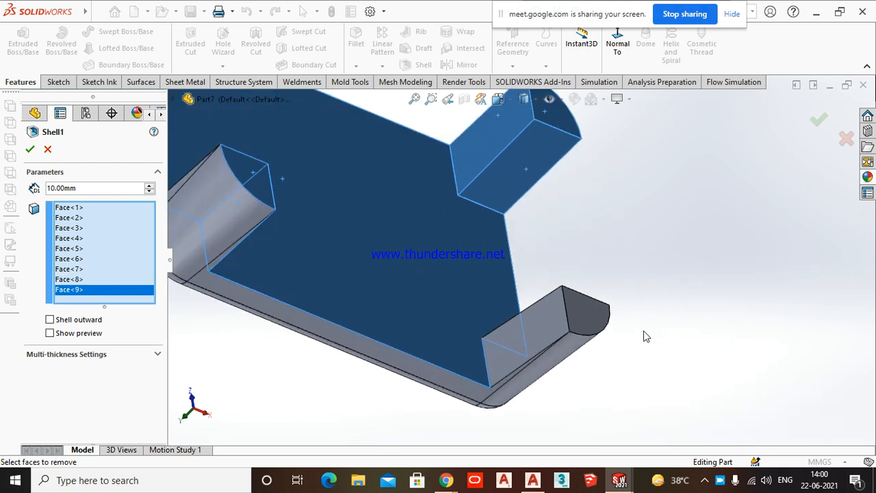
left_click(587, 317)
left_click(548, 317)
middle_click_drag(592, 252, 567, 394)
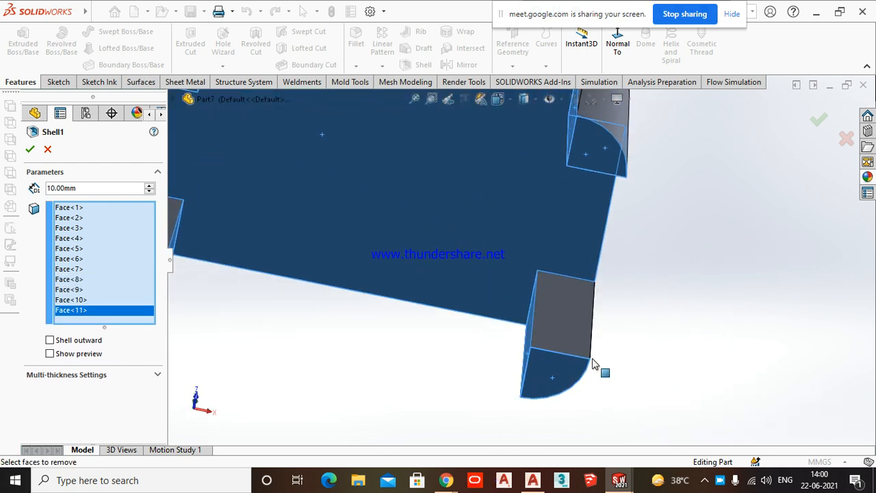
left_click(571, 322)
scroll(628, 333, "up", 7)
scroll(366, 233, "down", 5)
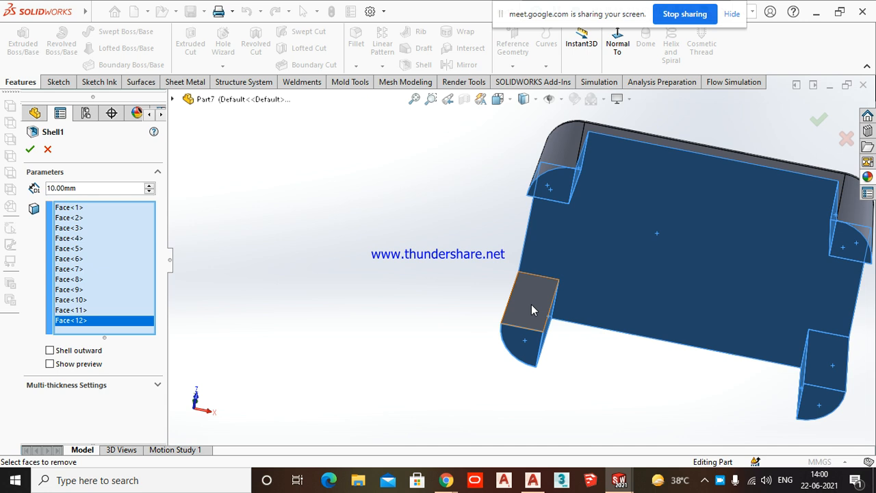
left_click(532, 304)
- Set the shell thickness to 2 mm and create the Shell
scroll(566, 335, "up", 5)
middle_click_drag(565, 335, 579, 203)
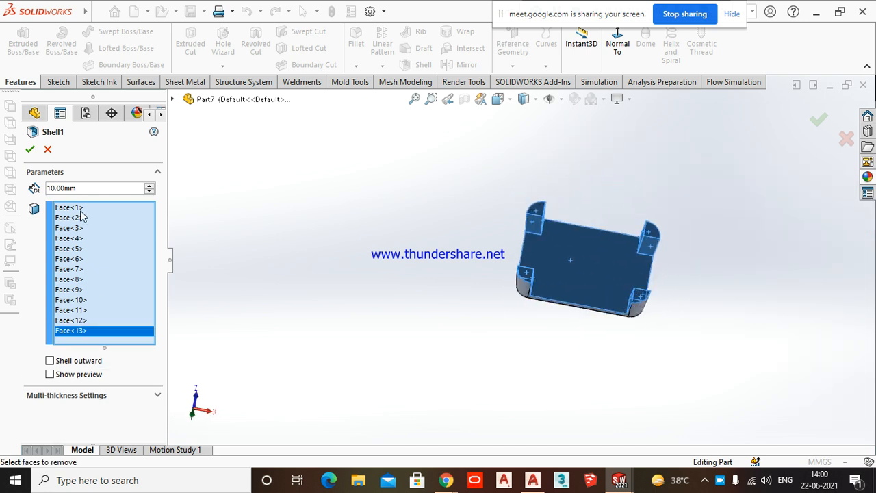
type("23")
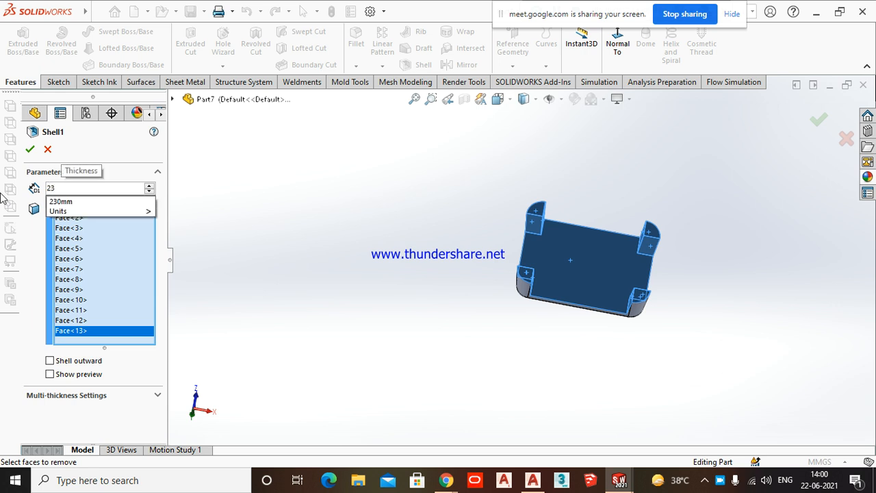
key("BackSpace")
key("Return")
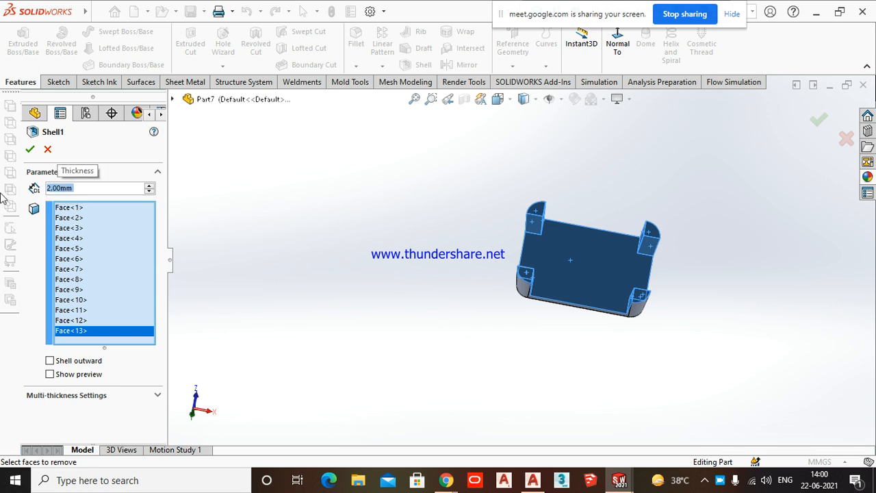
scroll(564, 250, "down", 5)
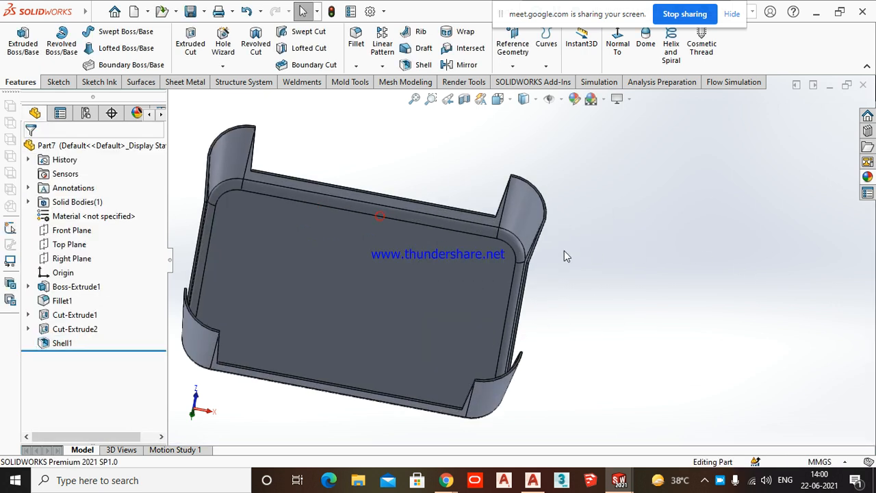
- Start a new sketch on the narrow flat edge face of the opening along one long side of the shelled body
scroll(507, 296, "up", 5)
middle_click_drag(507, 296, 500, 172)
scroll(407, 308, "down", 6)
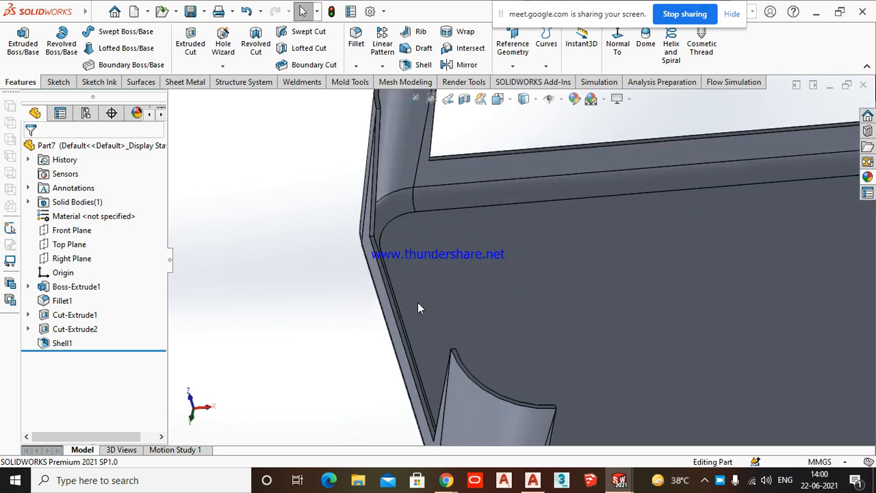
scroll(417, 307, "up", 5)
scroll(522, 295, "down", 3)
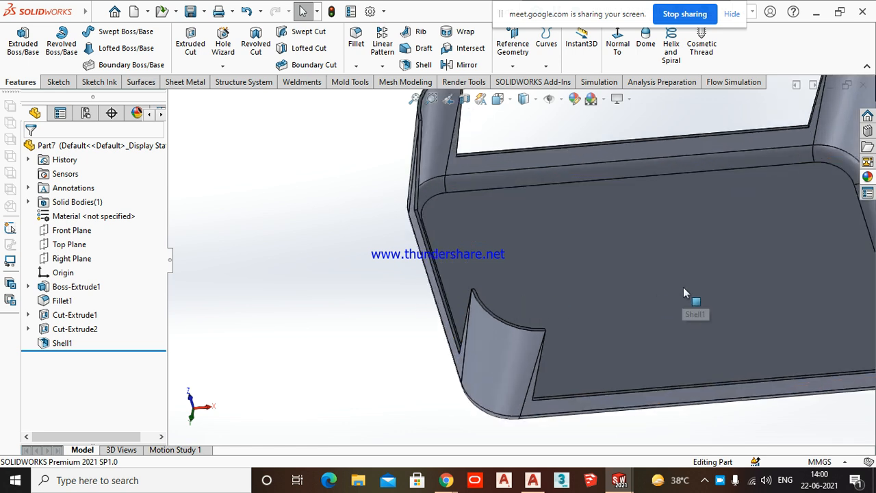
scroll(589, 154, "down", 4)
scroll(573, 130, "down", 3)
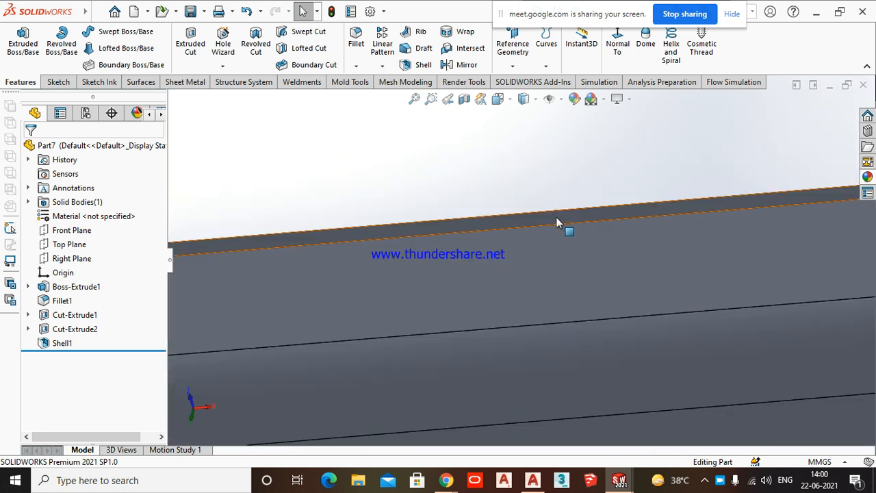
left_click(556, 217)
left_click(59, 83)
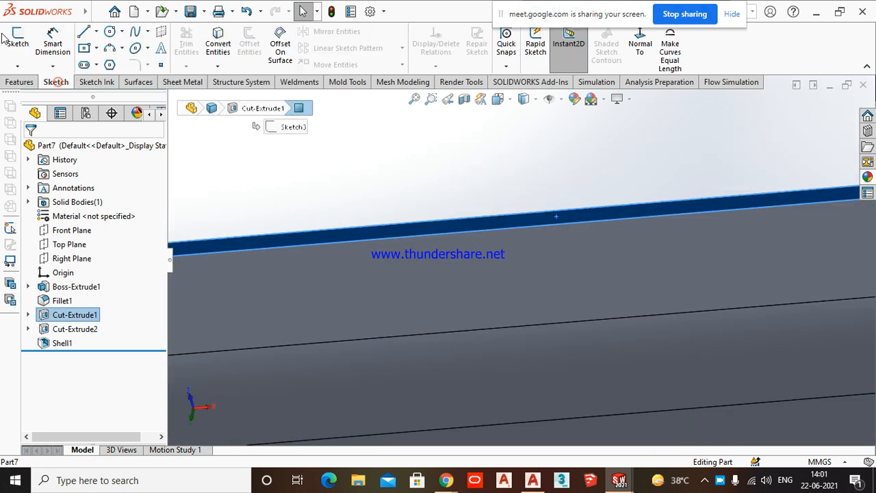
left_click(18, 41)
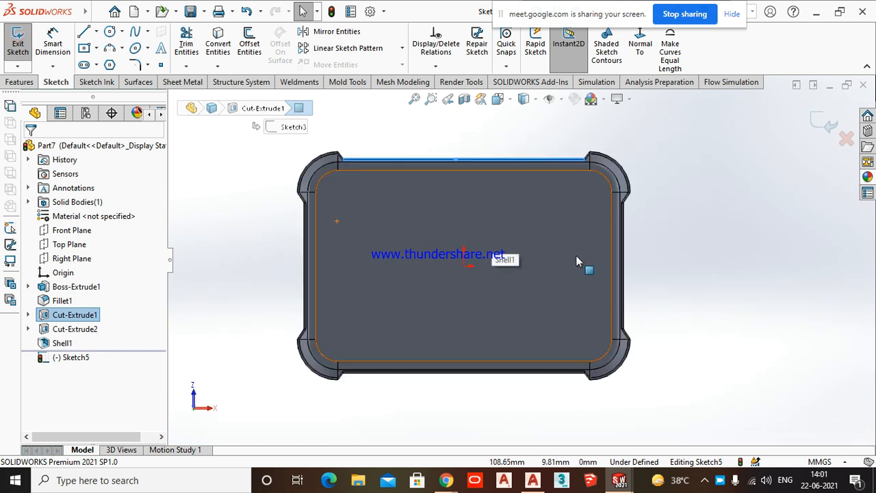
- Draw a vertical centerline upward from the origin
left_click(97, 33)
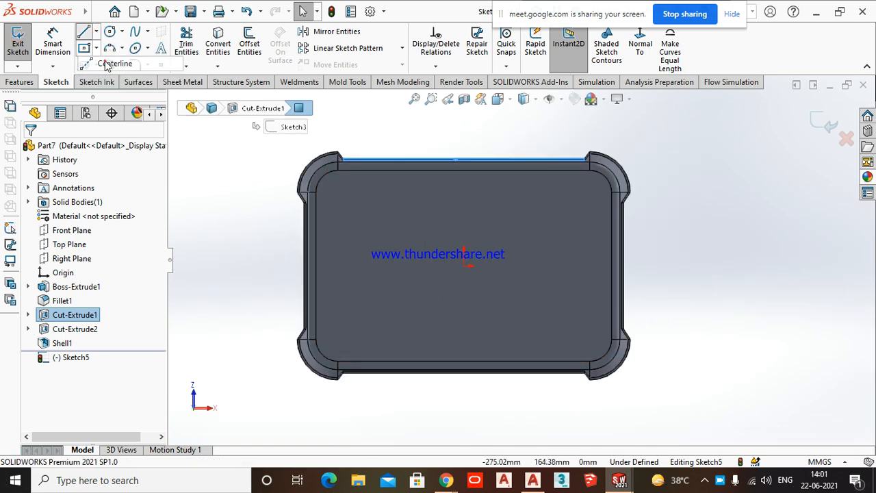
left_click(112, 60)
left_click(514, 308)
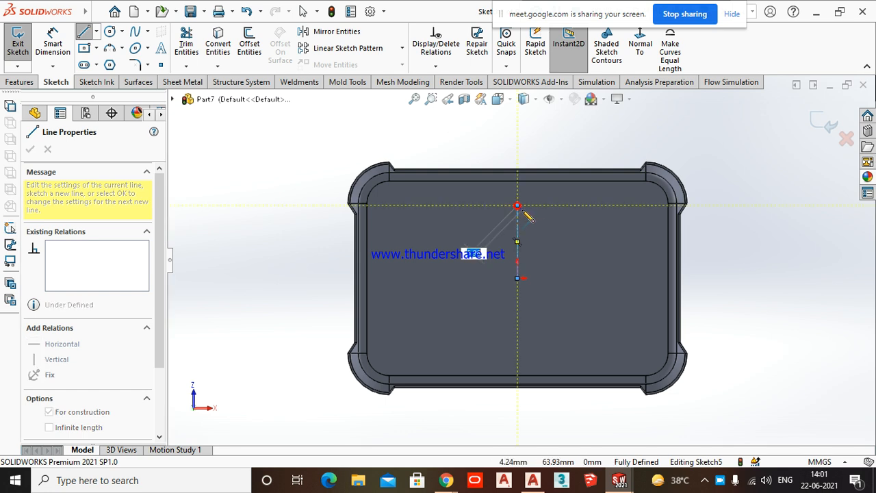
key("Escape")
scroll(532, 290, "down", 5)
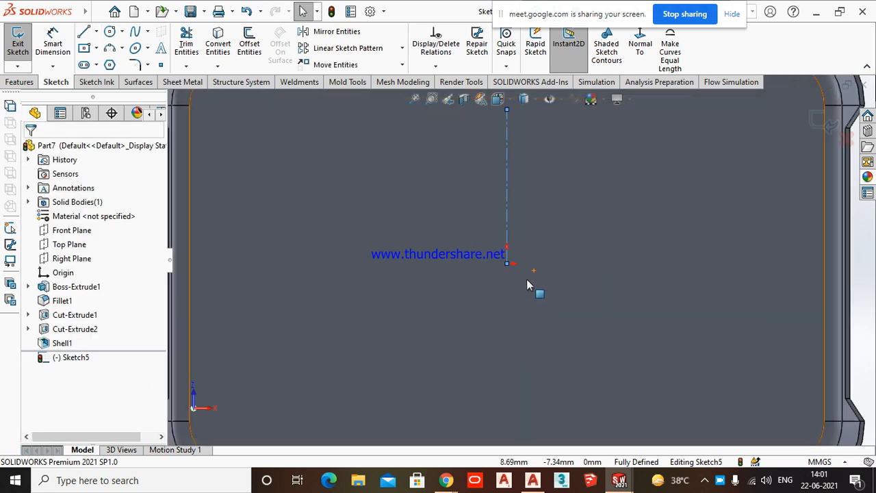
- Draw a horizontal centerline from the origin toward the right-hand short side of the body
key("space")
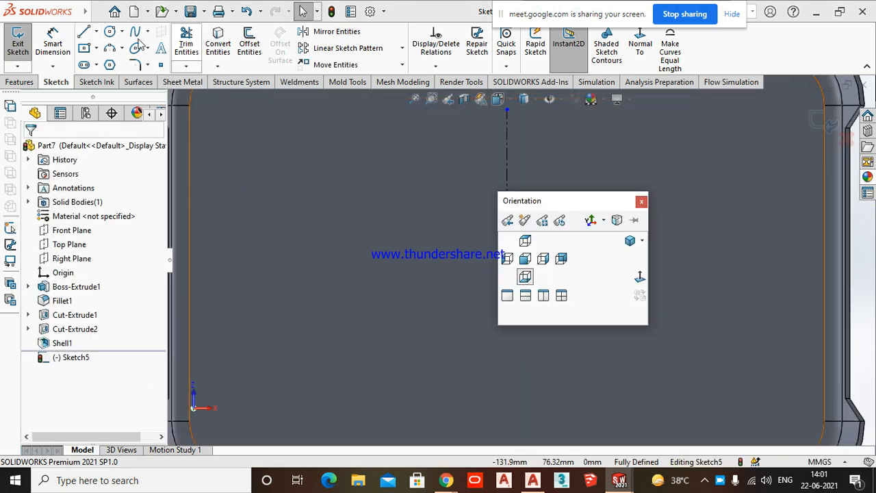
left_click(96, 31)
left_click(117, 61)
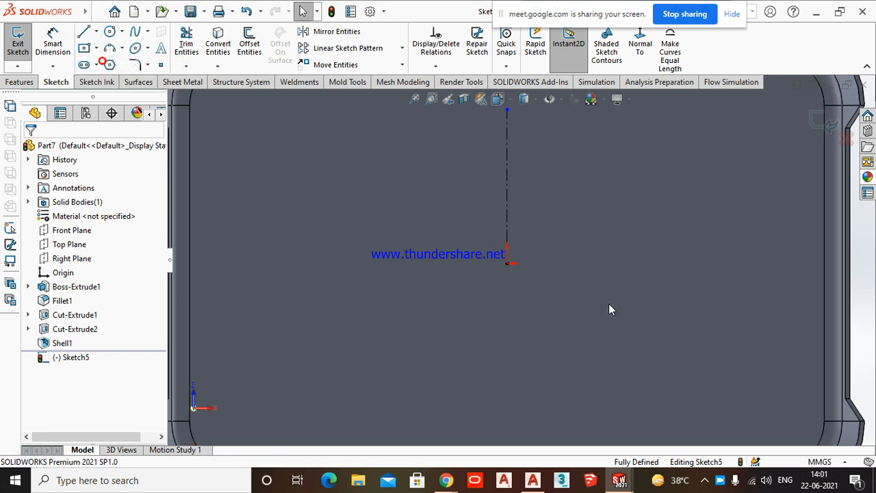
left_click(506, 264)
left_click(729, 264)
key("Escape")
key("f")
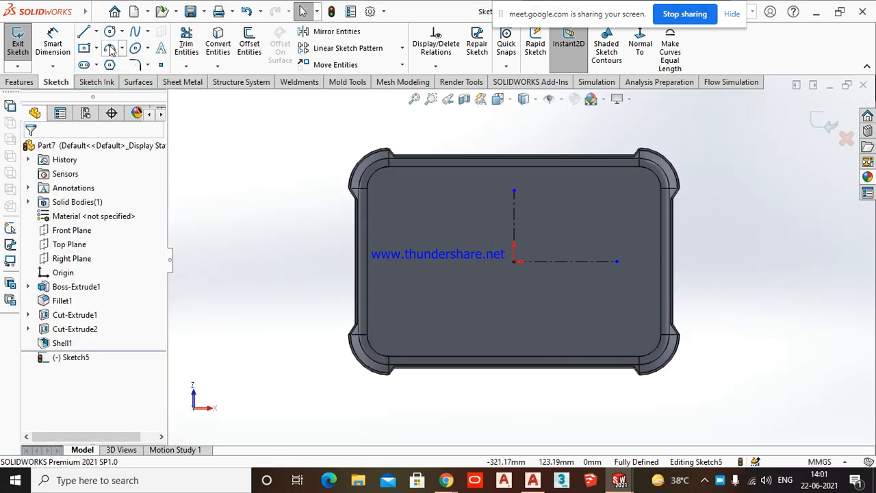
- Sketch two separate horizontal lines crossing the vertical centerline above the origin, the upper one about 52 mm above it
left_click(84, 32)
left_click(420, 207)
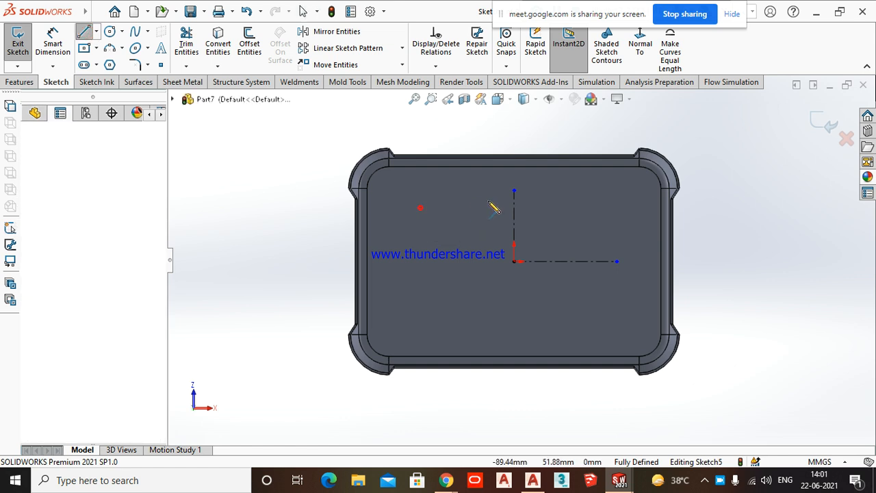
left_click(629, 206)
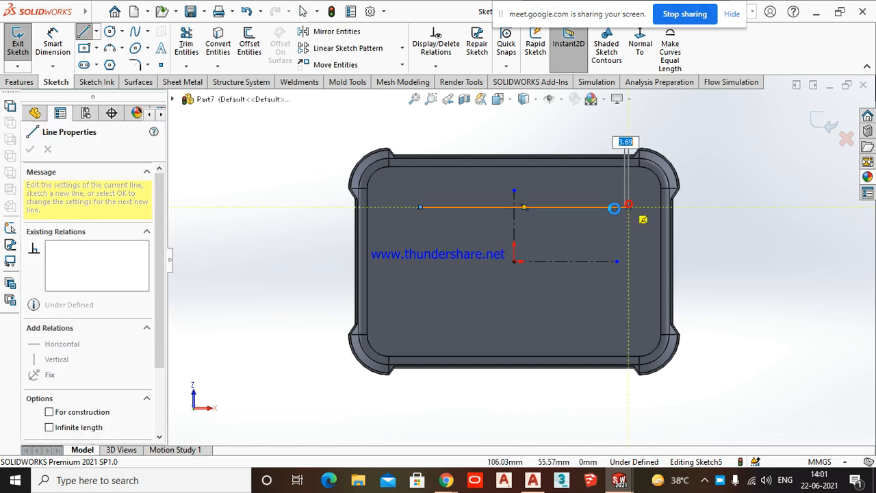
key("Escape")
left_click(84, 32)
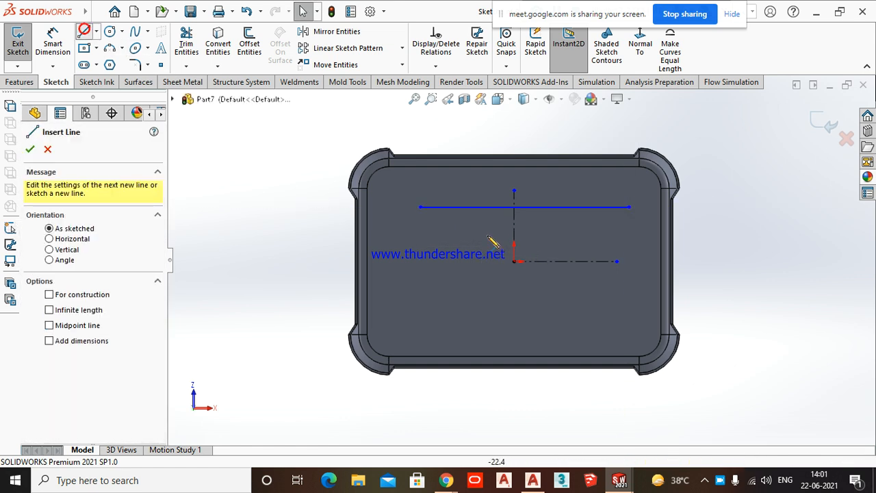
left_click(432, 240)
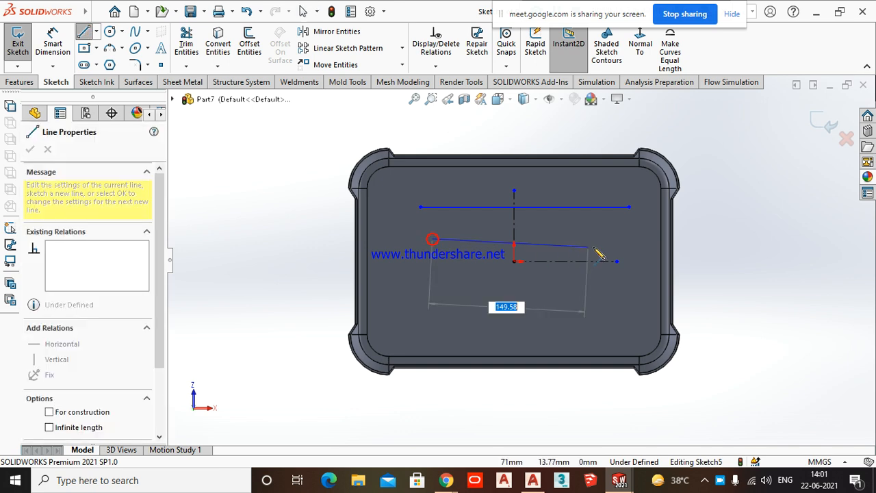
left_click(629, 238)
key("Escape")
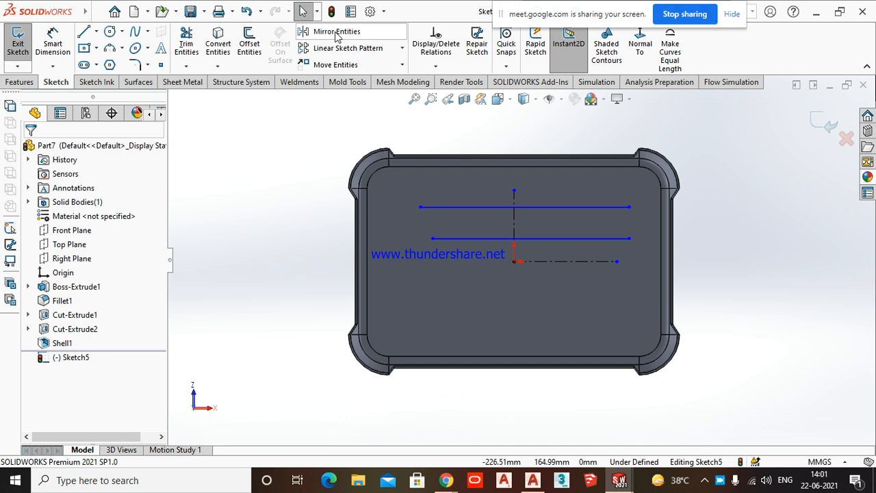
- Mirror both horizontal lines about the horizontal centerline
left_click(336, 35)
left_click_drag(606, 195, 562, 250)
left_click(135, 319)
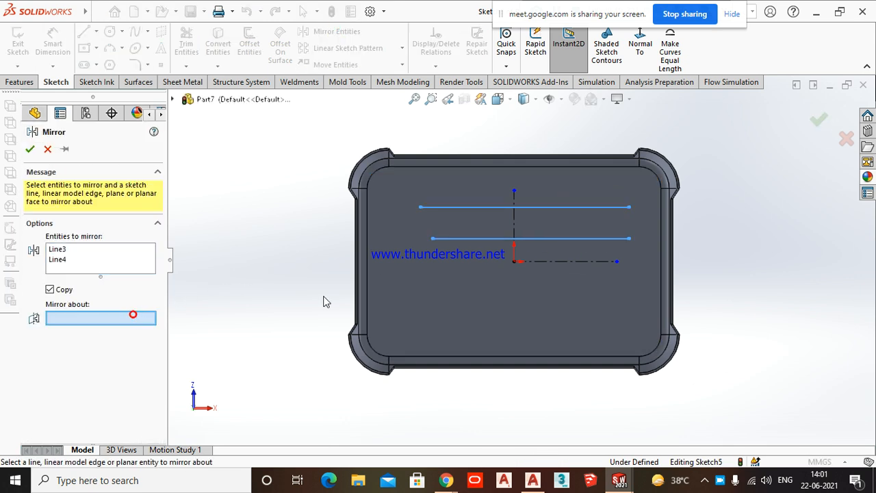
left_click(588, 262)
left_click(819, 121)
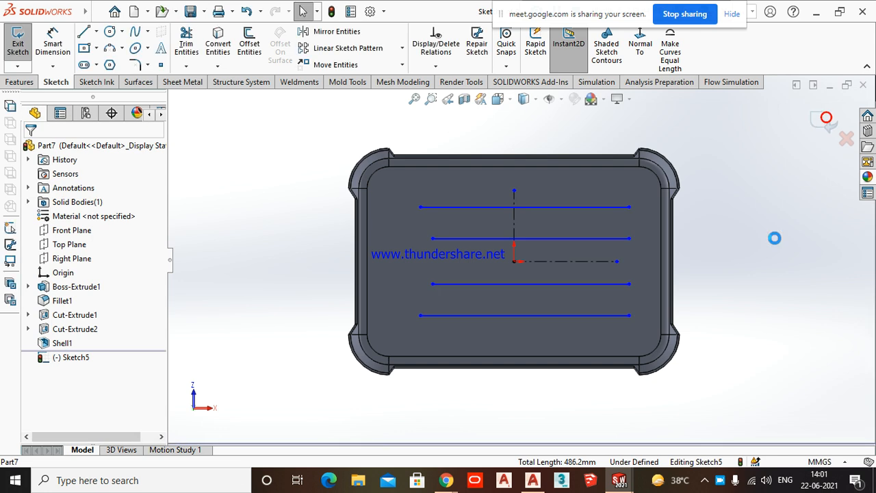
- Extend the horizontal lines so their left ends align about 121 mm and right ends about 126 mm from the vertical centerline
left_click(433, 238)
left_click_drag(433, 238, 388, 242)
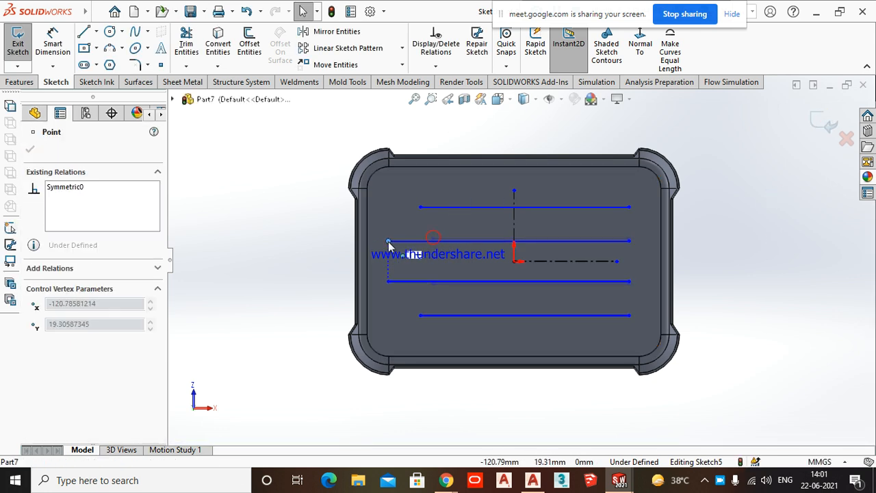
left_click_drag(637, 209, 646, 207)
left_click(630, 242)
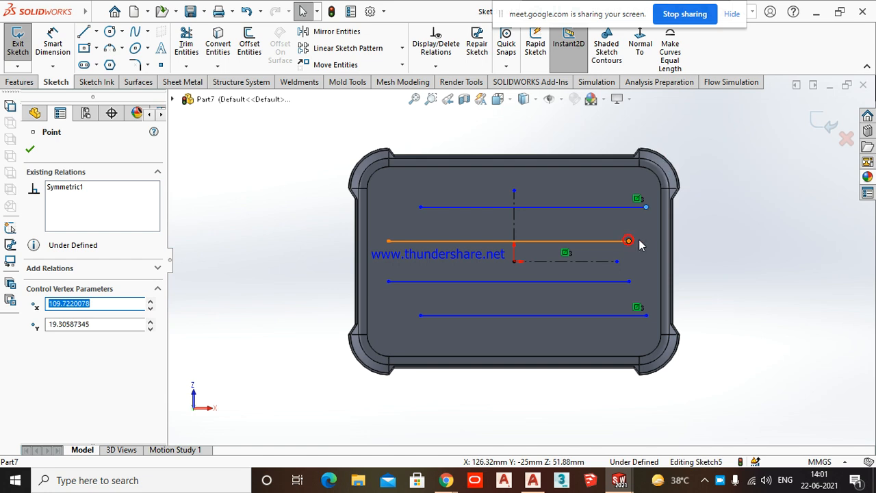
left_click_drag(642, 245, 646, 240)
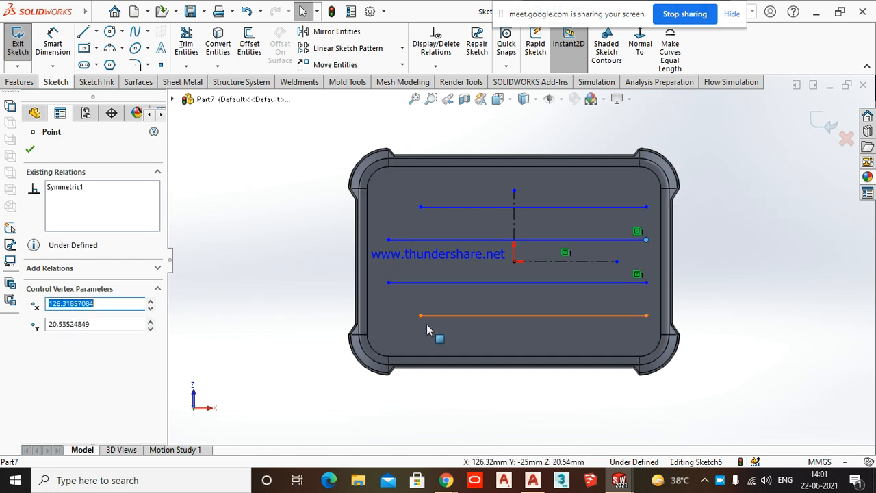
left_click_drag(421, 316, 390, 315)
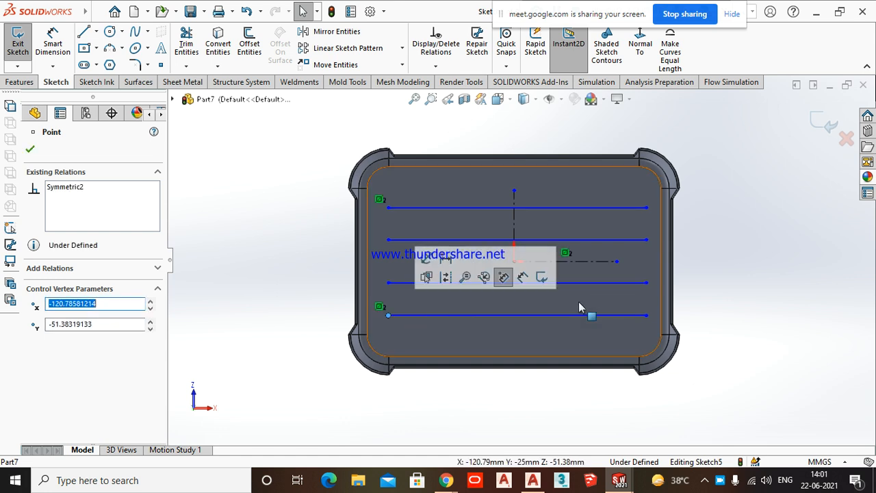
left_click(763, 289)
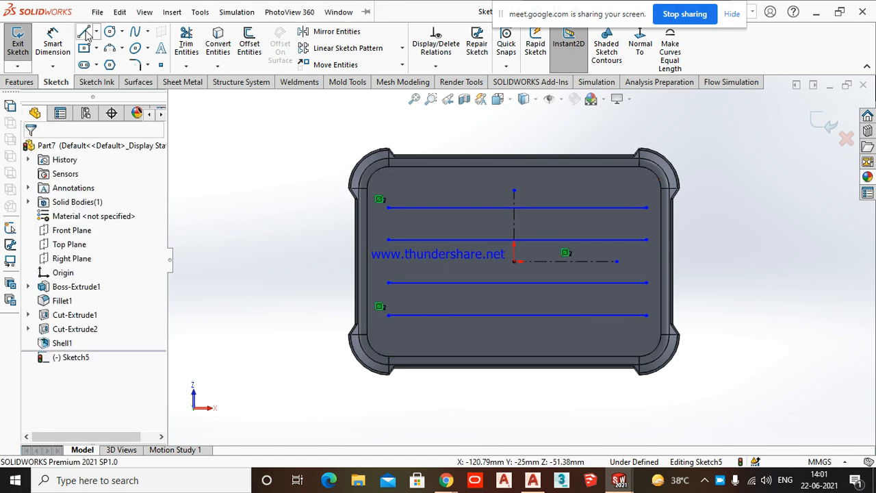
- Sketch a vertical line about 151 mm long crossing all four horizontal lines, left of the vertical centerline
left_click(435, 184)
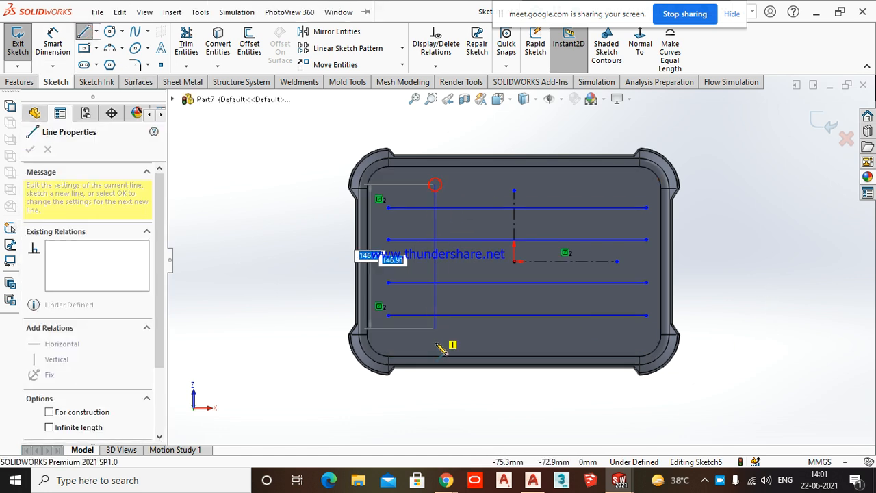
left_click(436, 342)
key("Escape")
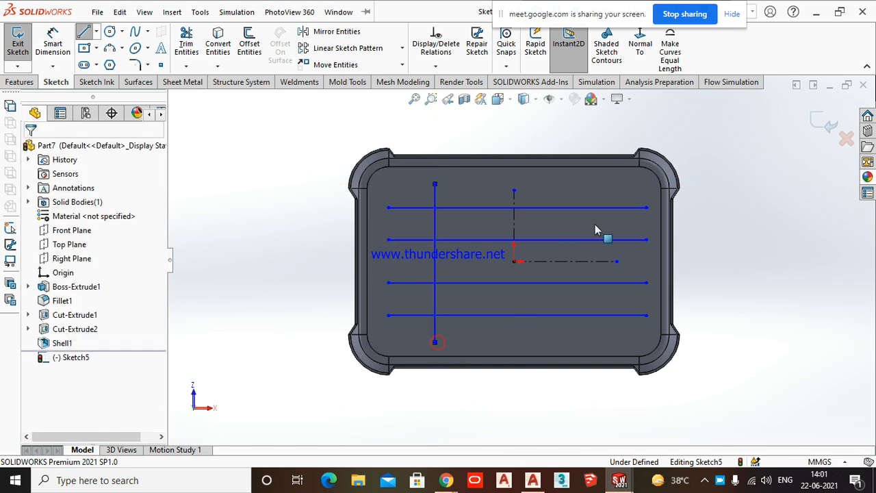
- Mirror the vertical line about the vertical centerline
key("space")
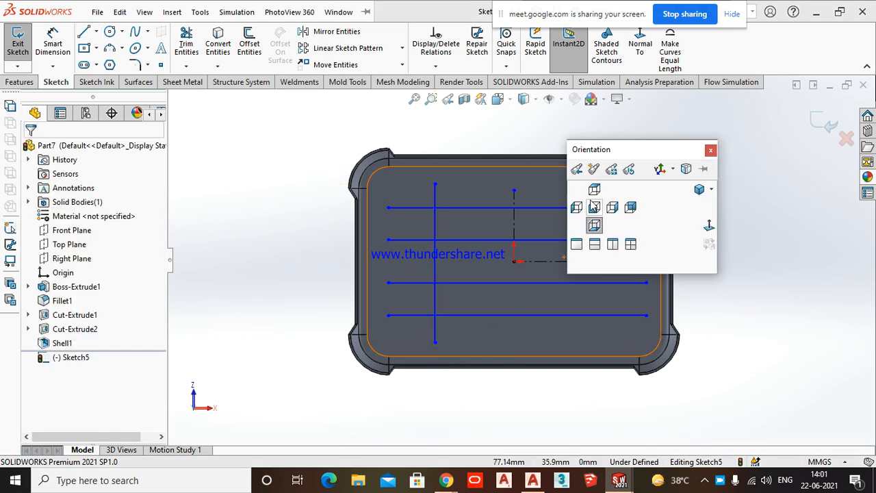
left_click(352, 35)
left_click(436, 242)
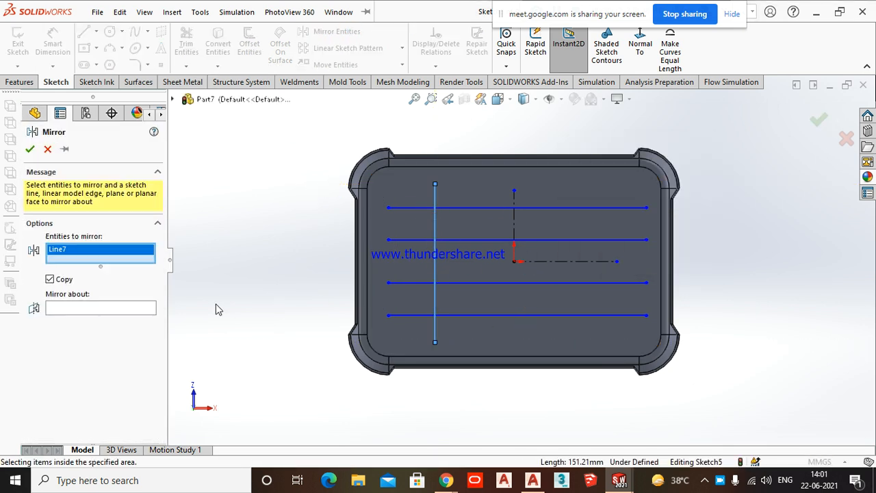
left_click(126, 309)
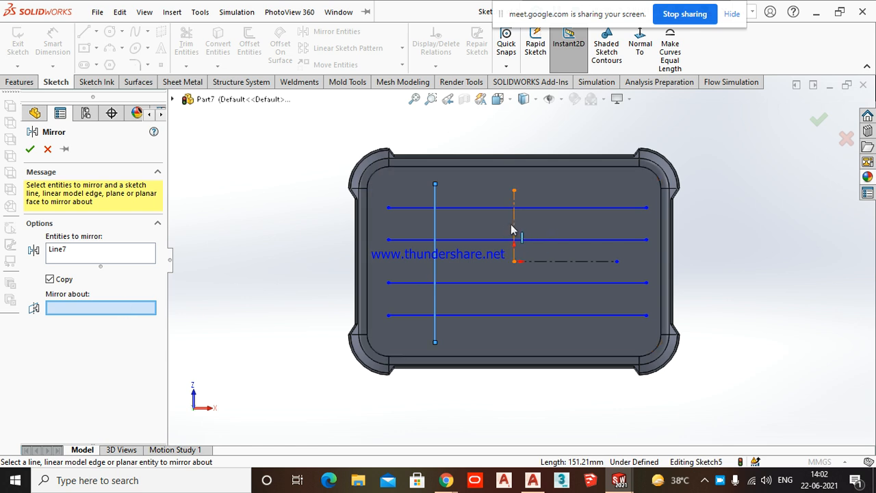
left_click(513, 229)
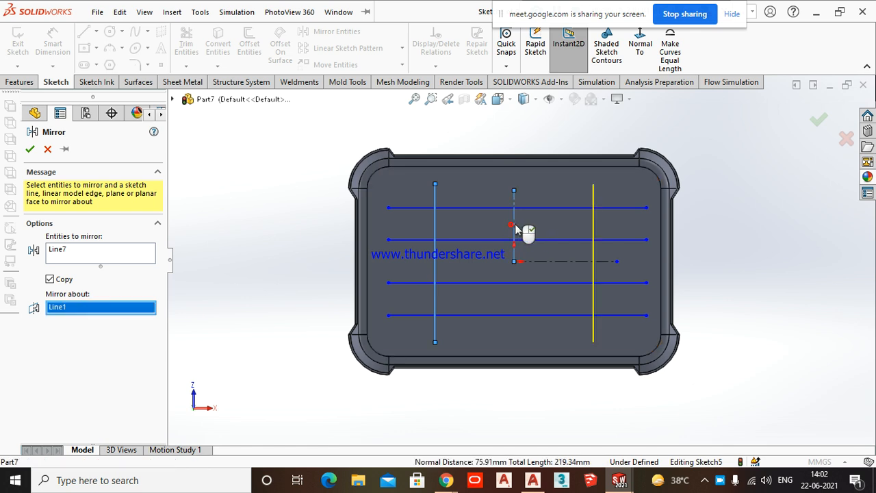
left_click(30, 148)
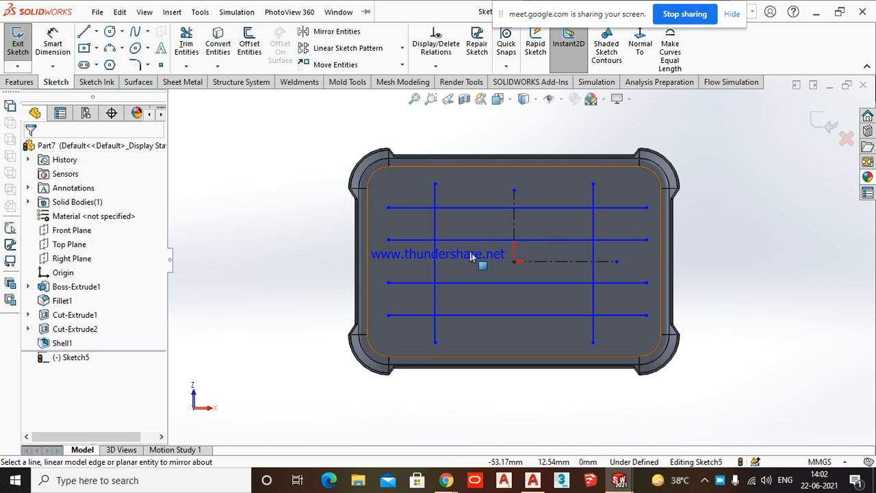
- Sketch a vertical line about 154 mm long between the left vertical line and the centerline, aligning its upper end with that line's
scroll(470, 257, "down", 2)
left_click(84, 31)
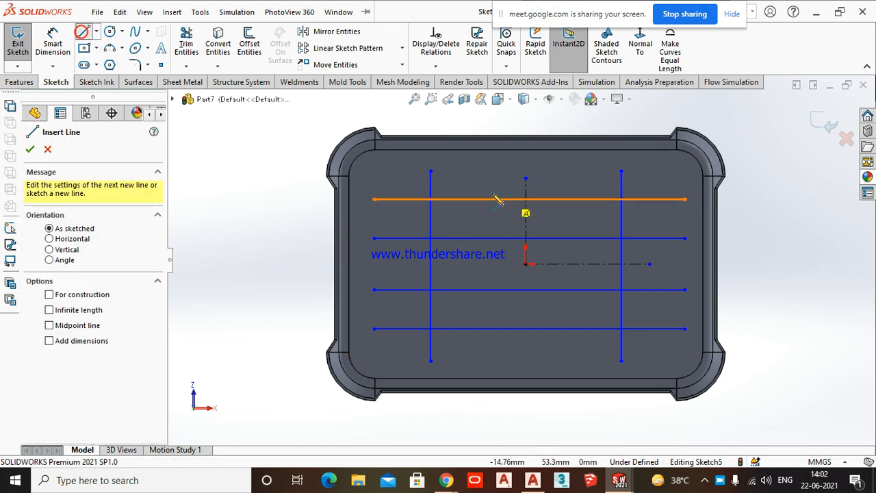
left_click(477, 180)
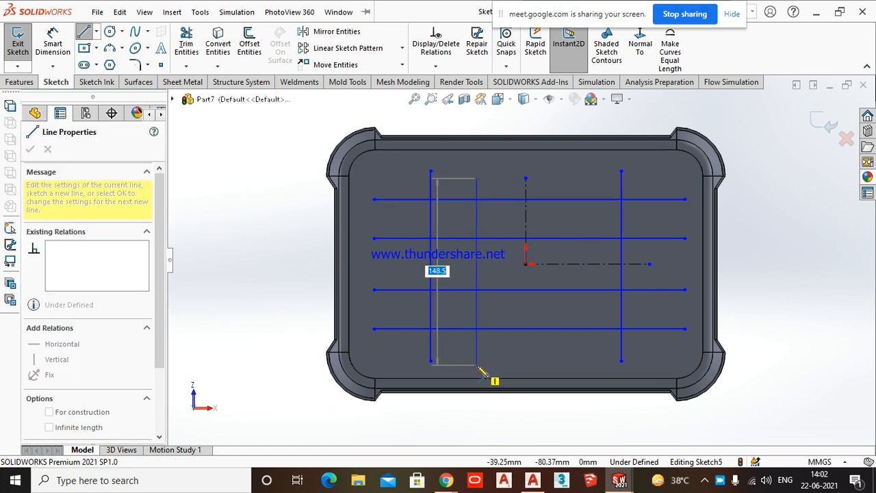
left_click(477, 364)
key("Escape")
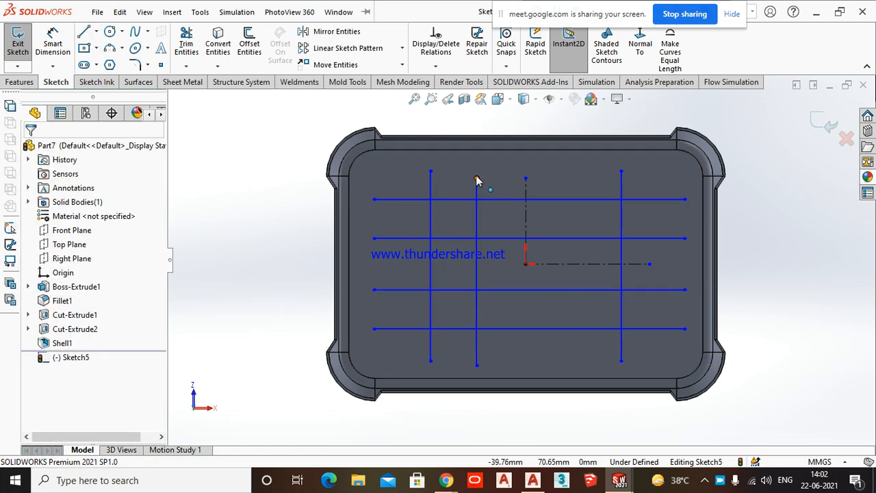
left_click(477, 176)
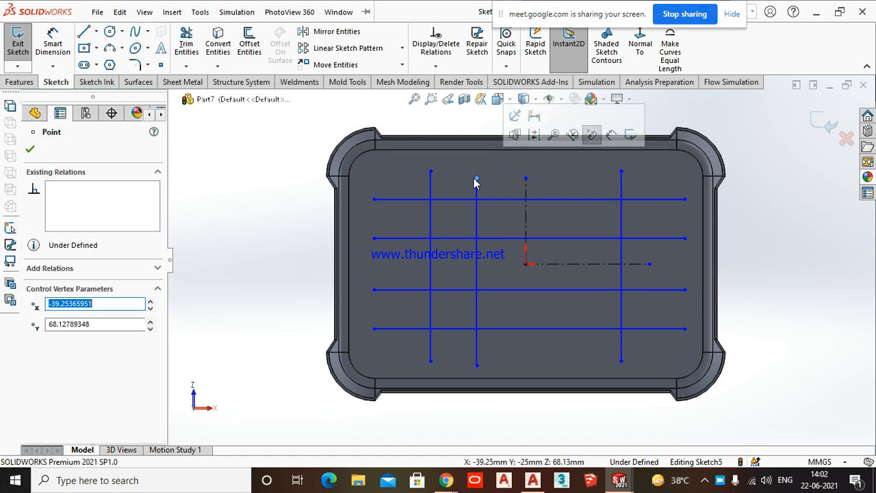
left_click_drag(477, 178, 479, 166)
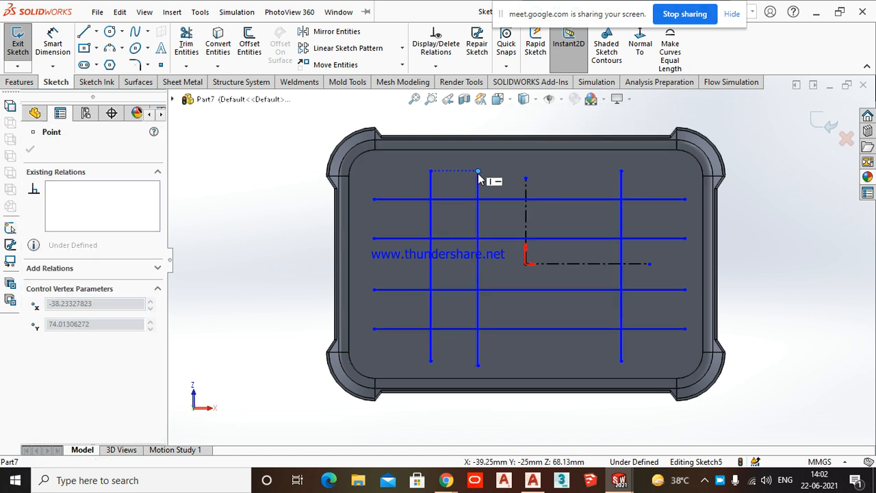
left_click(249, 213)
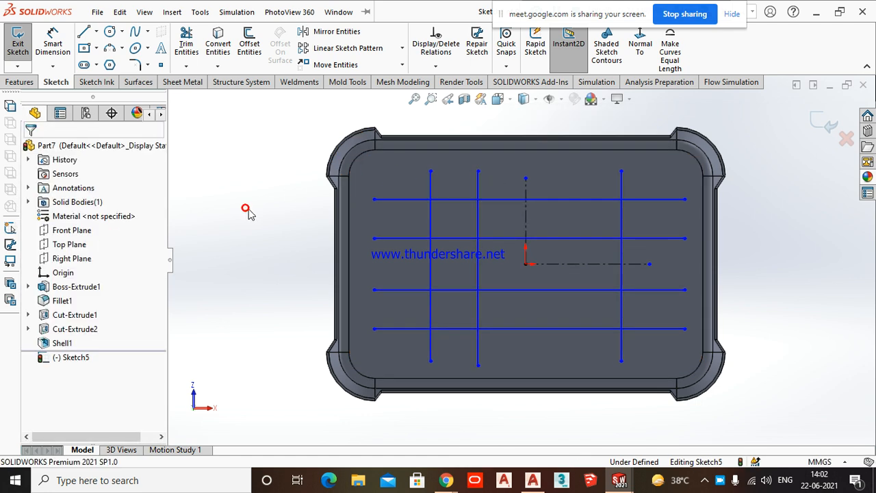
- Mirror the new inner vertical line about the vertical centerline
left_click(337, 32)
left_click(478, 225)
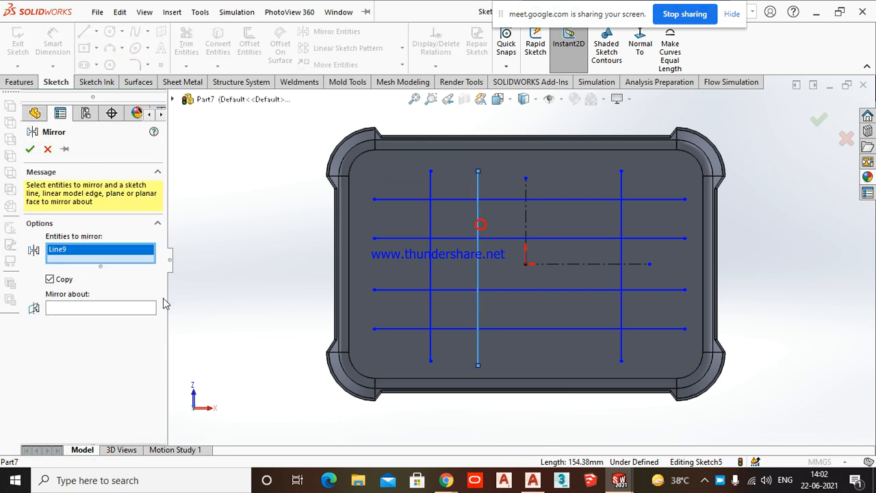
left_click(133, 309)
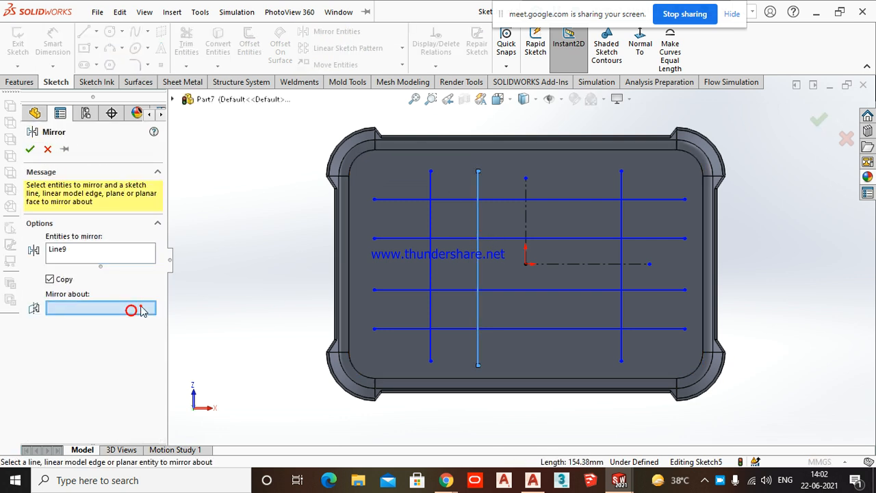
left_click(527, 213)
left_click(815, 121)
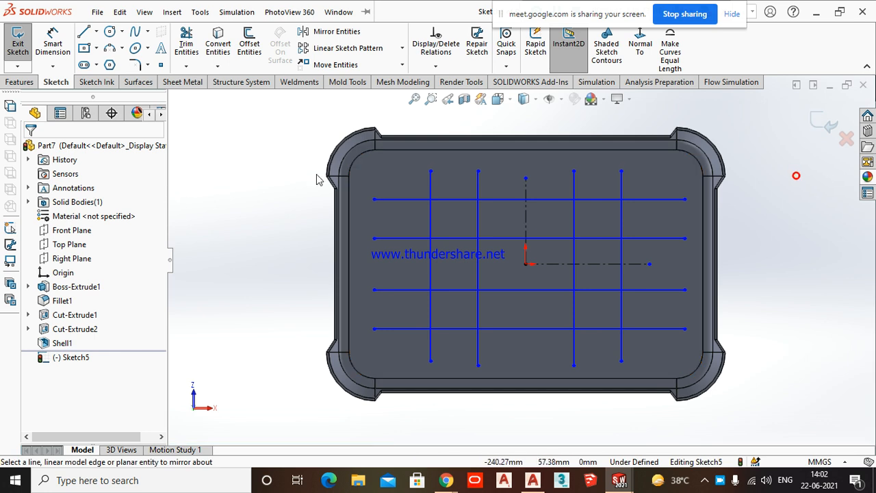
- Dimension the spacing between the two vertical lines right of the centerline as 50 mm
left_click(54, 50)
left_click(623, 219)
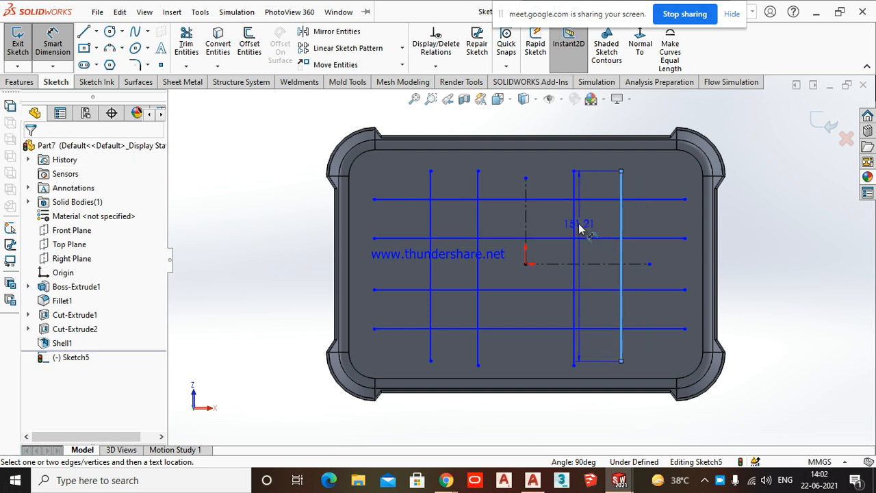
left_click(574, 229)
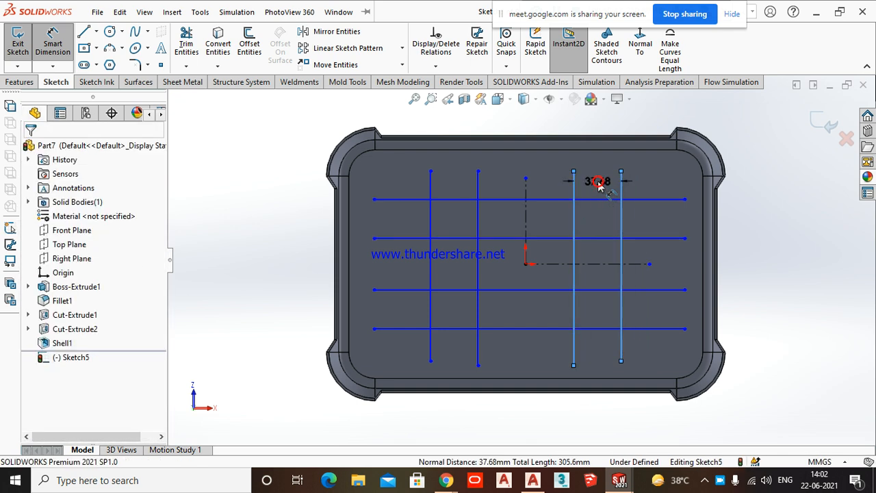
left_click(598, 186)
key("Return")
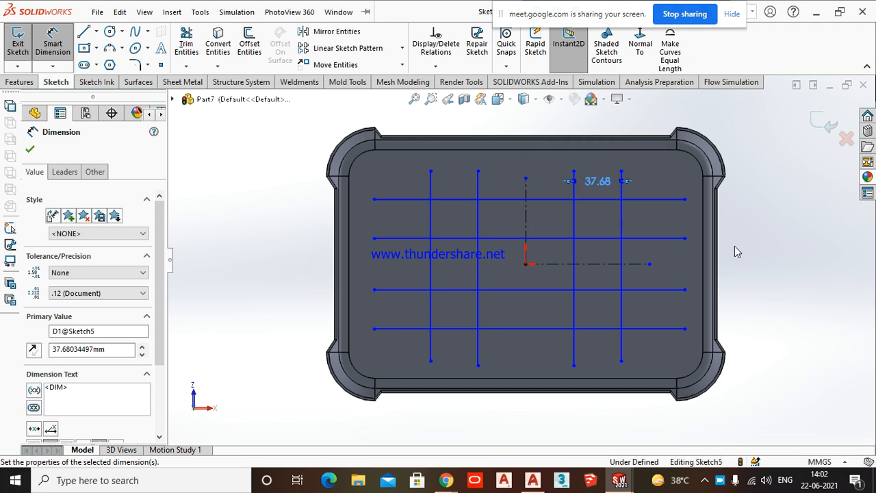
- Dimension the spacing between the upper two horizontal lines as 50 mm
left_click(656, 201)
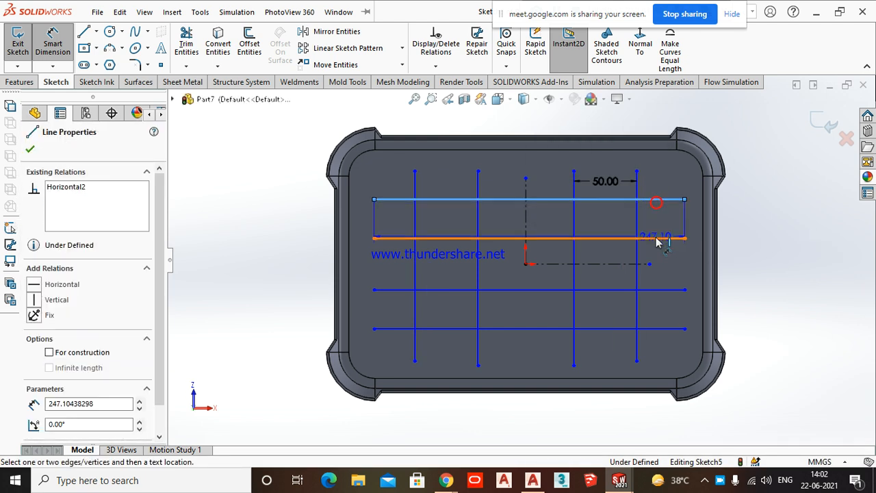
left_click(659, 238)
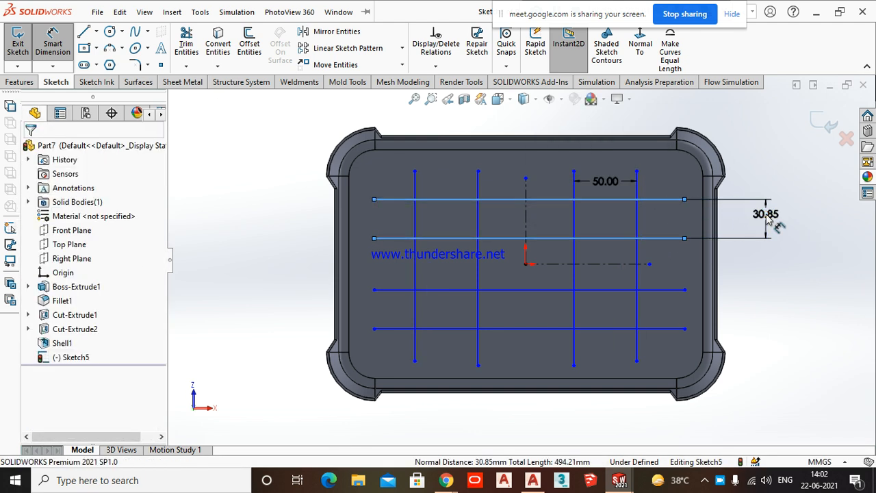
left_click(768, 215)
type("50")
key("Return")
left_click(821, 339)
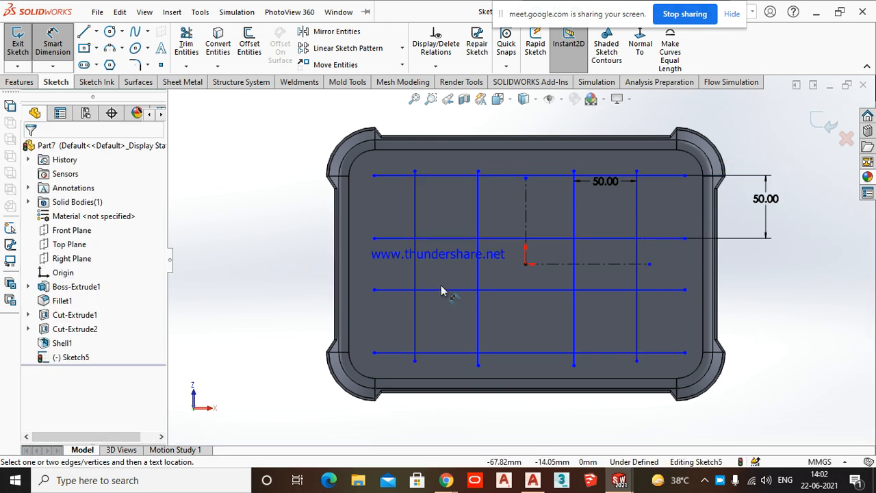
- Add a driven dimension between the lower two horizontal lines
left_click(535, 291)
left_click(532, 352)
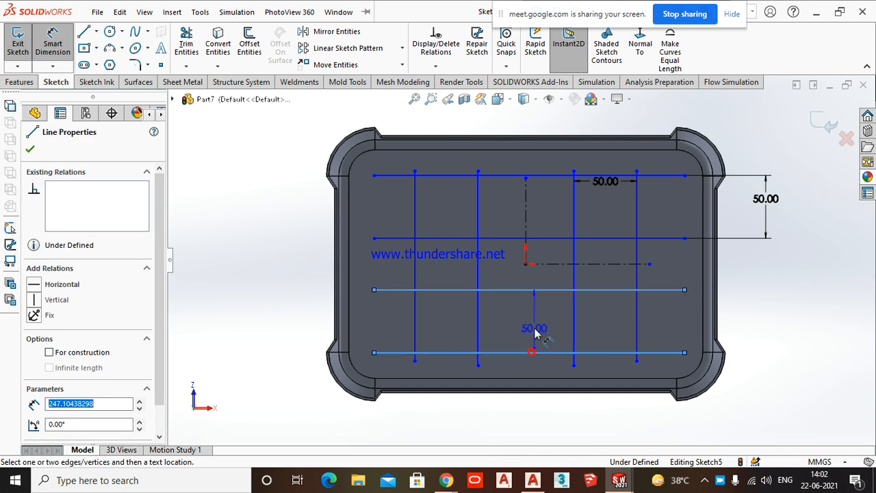
left_click(535, 327)
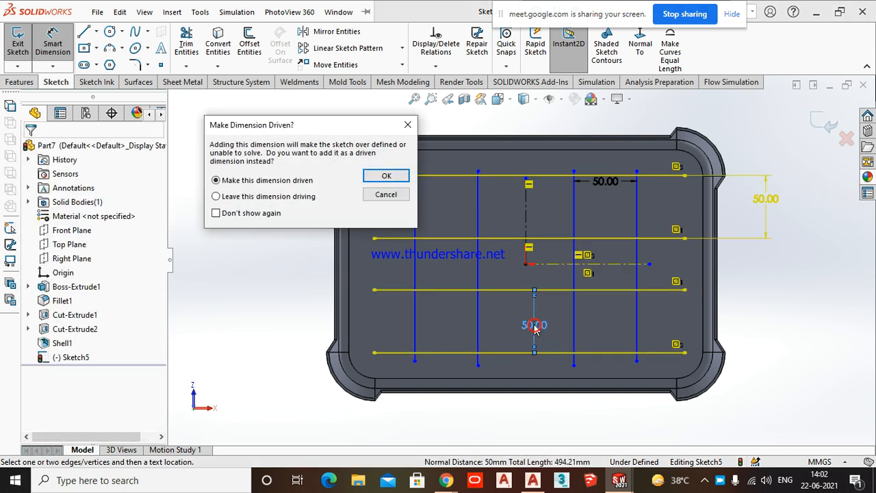
left_click(387, 176)
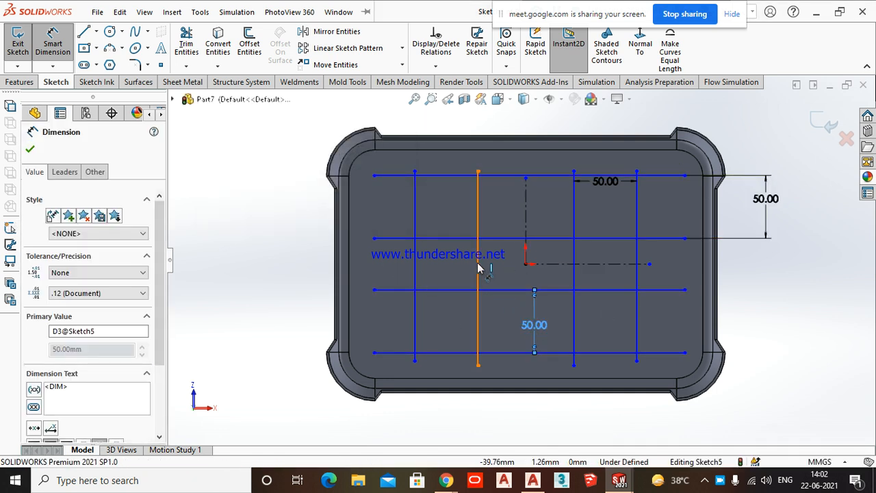
- Dimension the spacing between the two inner vertical lines as 50 mm
left_click(479, 273)
left_click(573, 274)
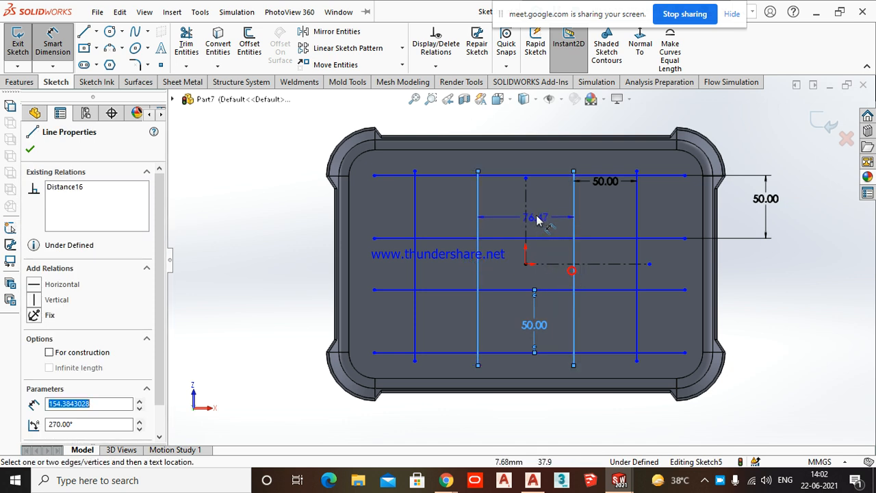
left_click(543, 215)
type("50")
key("Return")
left_click(820, 295)
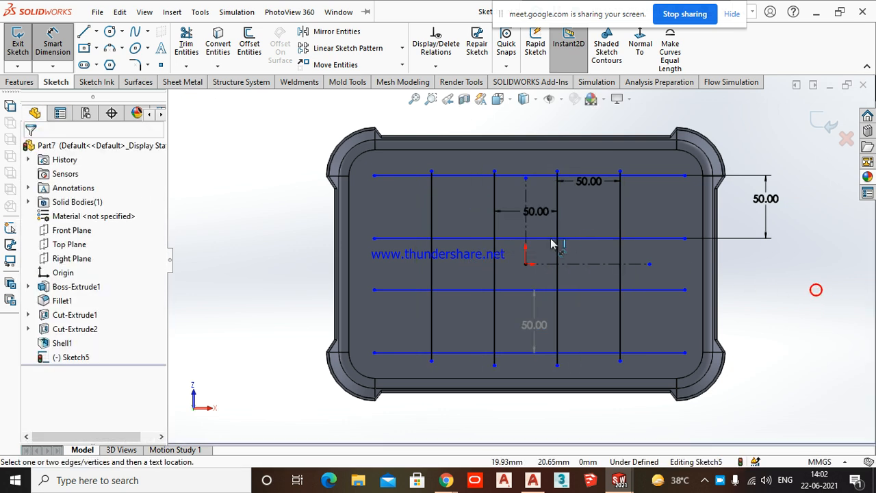
- Dimension the spacing between the two middle horizontal lines as 50 mm
left_click(662, 244)
left_click(675, 289)
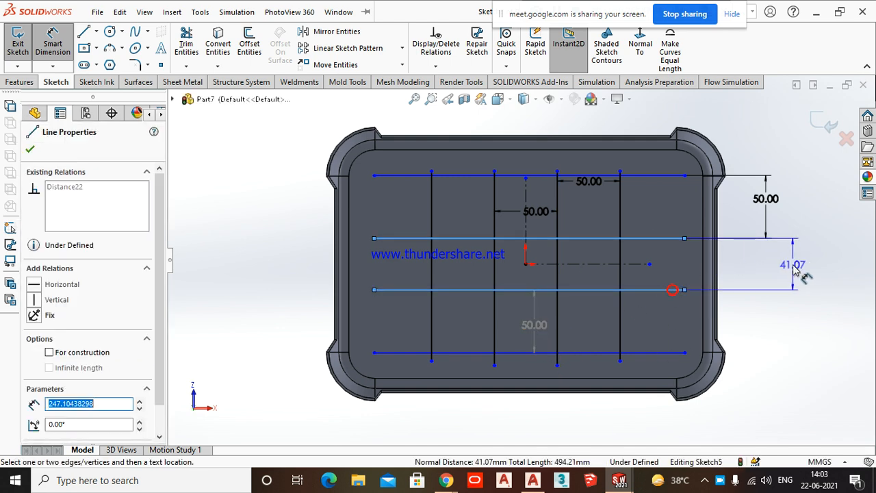
left_click(794, 271)
type("50")
key("Return")
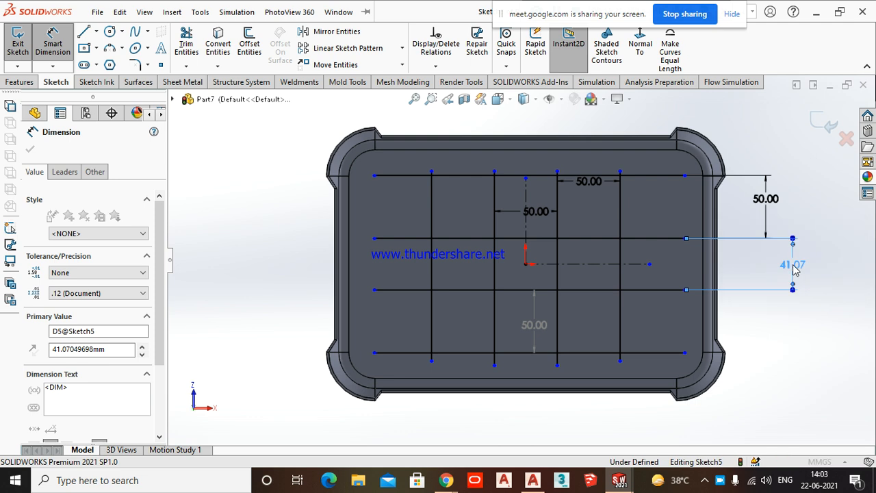
left_click(796, 338)
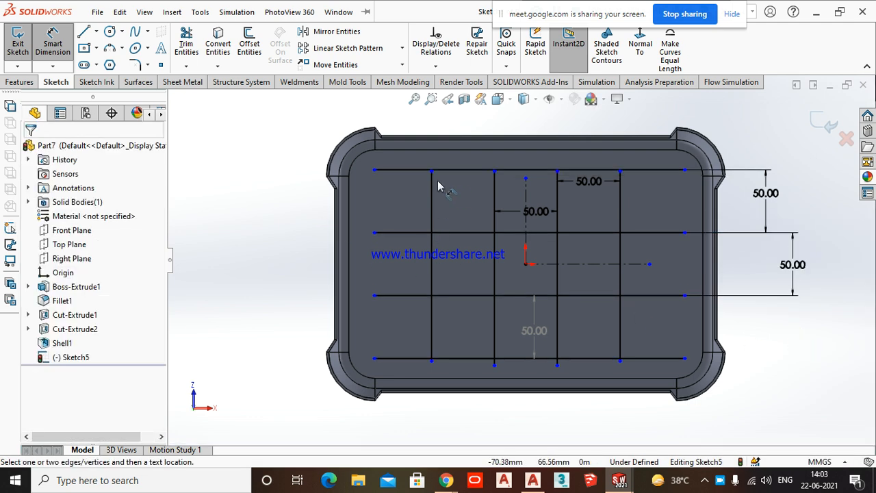
- Extend the upper ends of all four vertical lines past the top horizontal line, to about 81 mm above the origin
key("Escape")
scroll(436, 186, "down", 3)
left_click_drag(452, 191, 453, 171)
left_click_drag(586, 191, 587, 174)
scroll(601, 242, "up", 1)
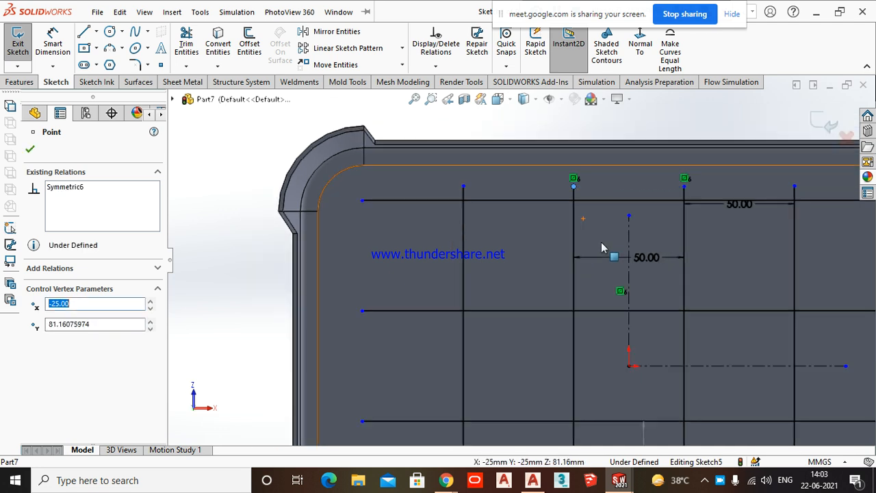
scroll(601, 242, "up", 3)
left_click(676, 315)
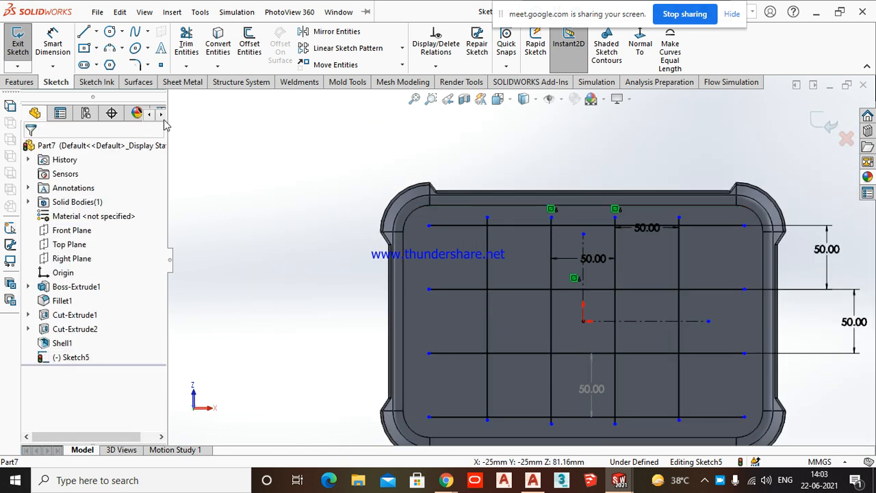
- Create a rib from the grid sketch, 2 mm thick on both sides, with a 1 degree outward draft
left_click(21, 82)
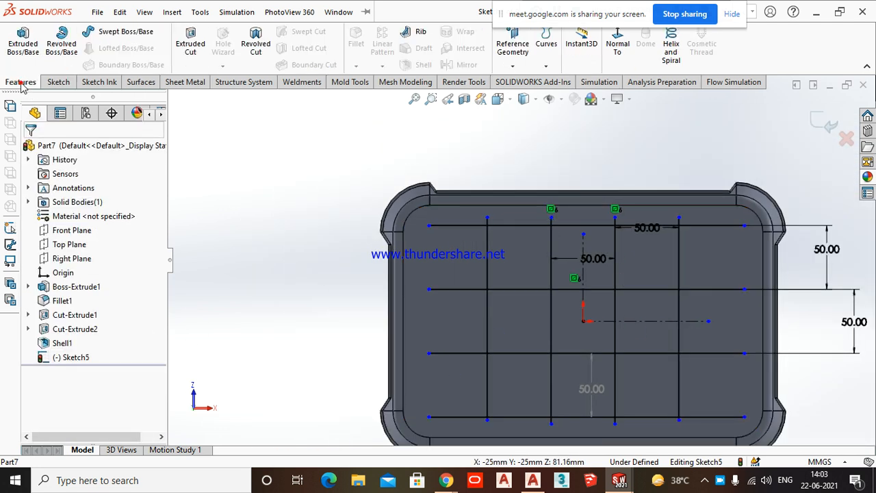
left_click(409, 34)
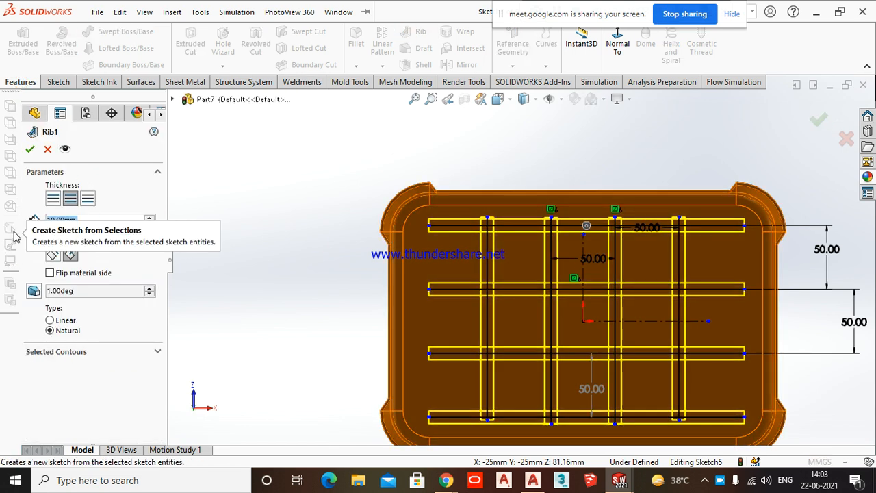
type("2")
key("Return")
left_click(35, 291)
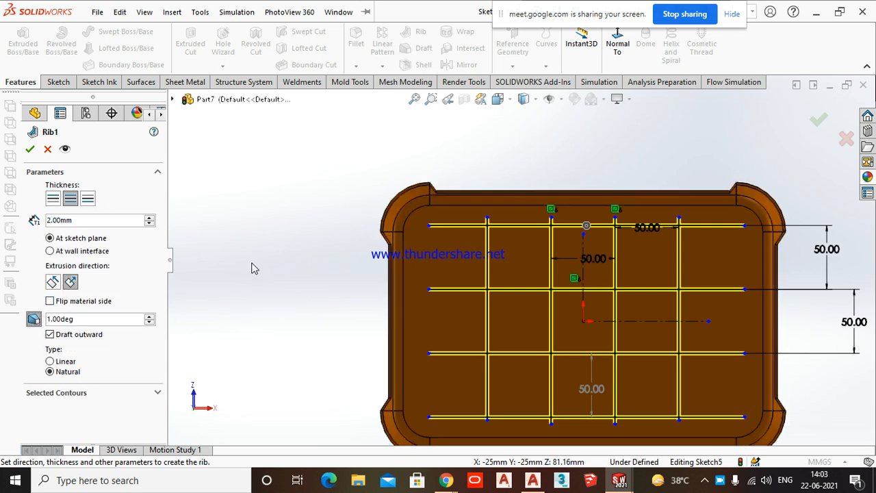
left_click(29, 149)
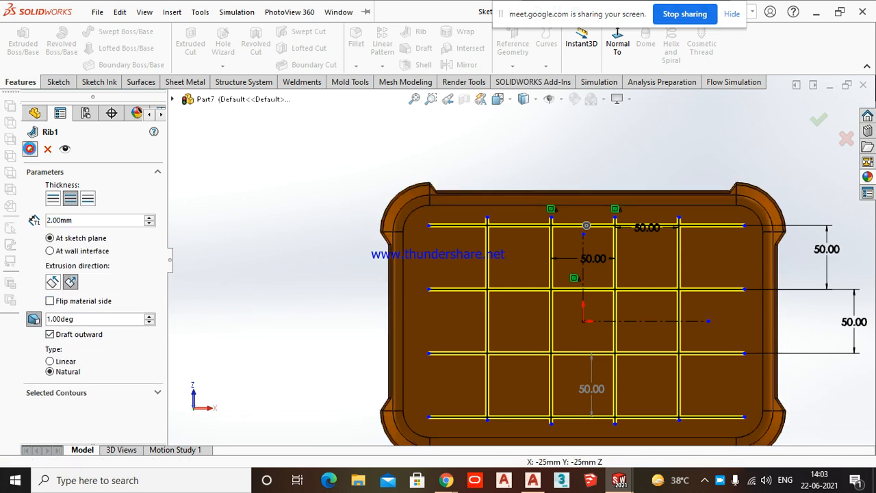
left_click(276, 229)
- Examine the rib grid and the upper-left leg corner on the underside from an oblique angle
scroll(276, 229, "down", 1)
middle_click_drag(276, 230, 308, 202)
scroll(306, 193, "down", 4)
middle_click_drag(451, 313, 508, 341)
scroll(480, 241, "up", 2)
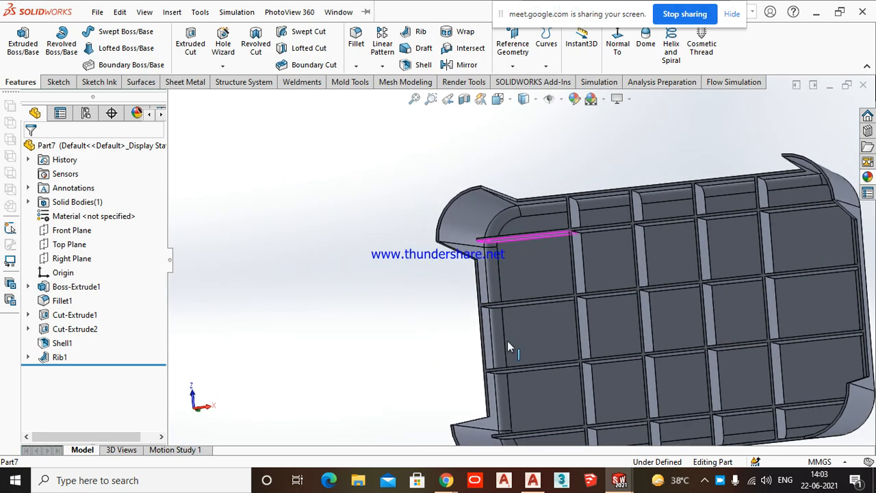
scroll(537, 230, "down", 7)
scroll(523, 158, "up", 4)
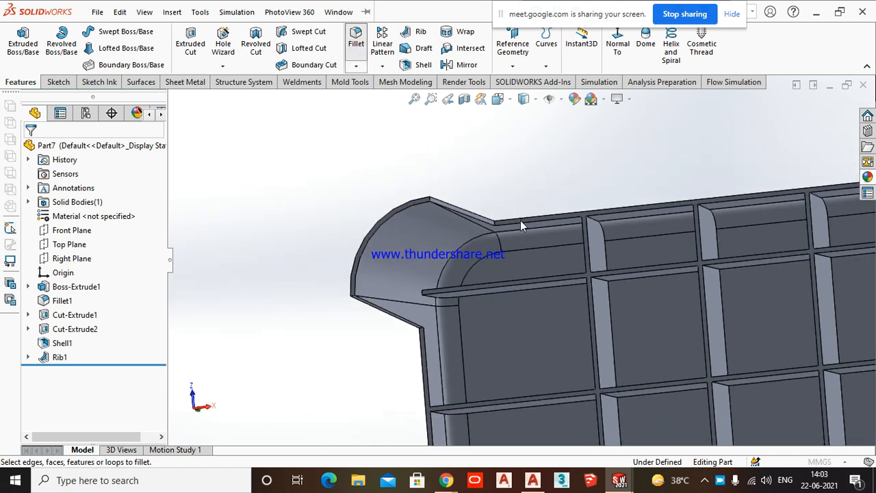
scroll(520, 220, "down", 5)
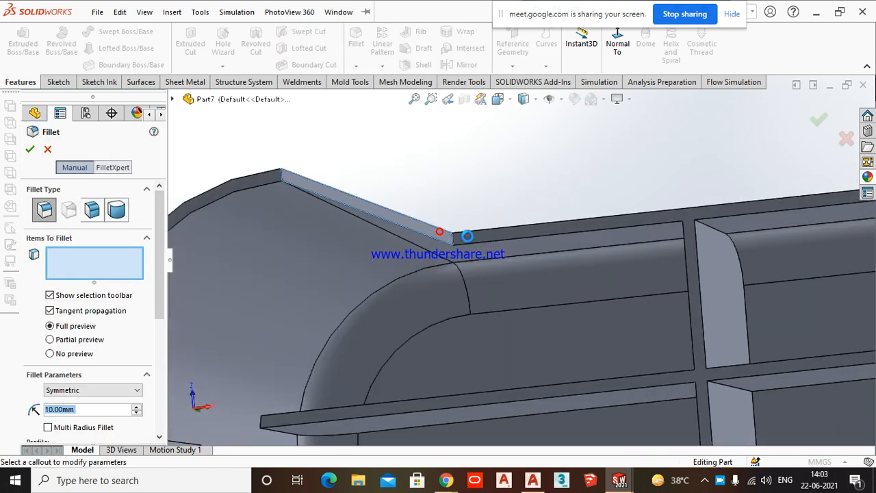
left_click(468, 236)
left_click(470, 238)
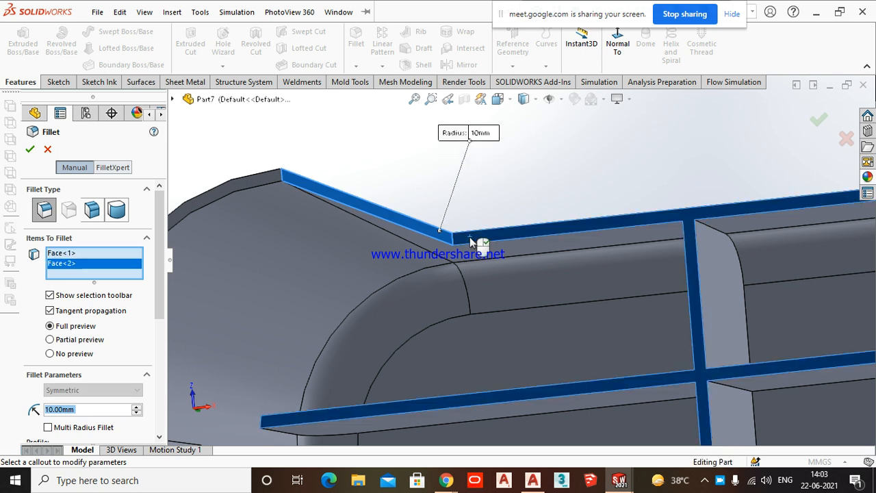
right_click(94, 263)
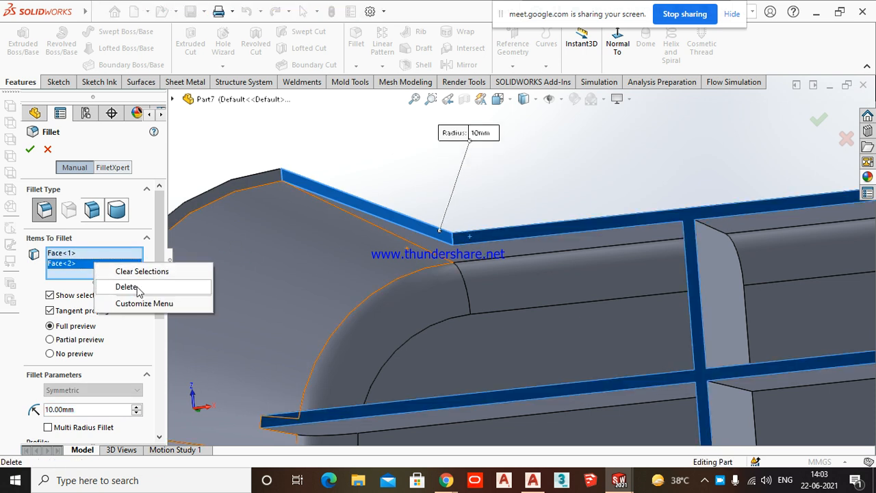
left_click(151, 271)
- Select for a 10 mm fillet the short rim-corner edges on the upper-left leg's long side and on both sides of the upper-right leg
scroll(483, 262, "down", 4)
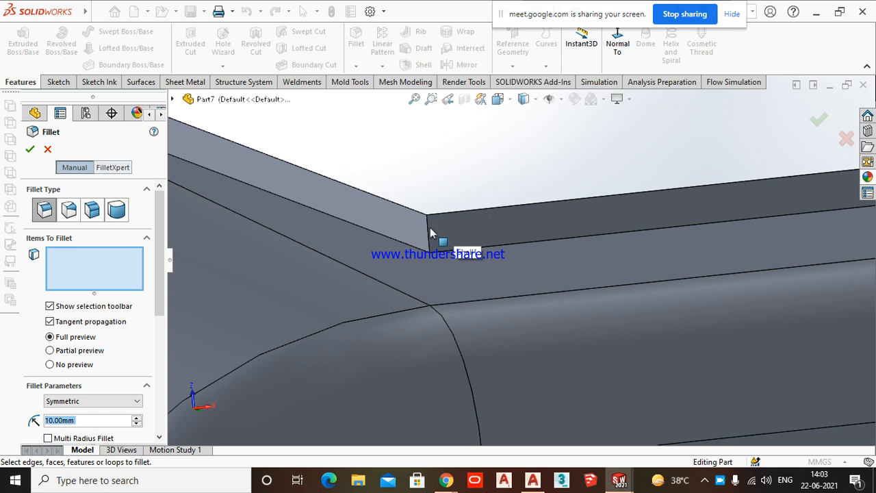
left_click(428, 239)
scroll(438, 239, "up", 5)
middle_click_drag(459, 243, 625, 237)
scroll(479, 261, "down", 5)
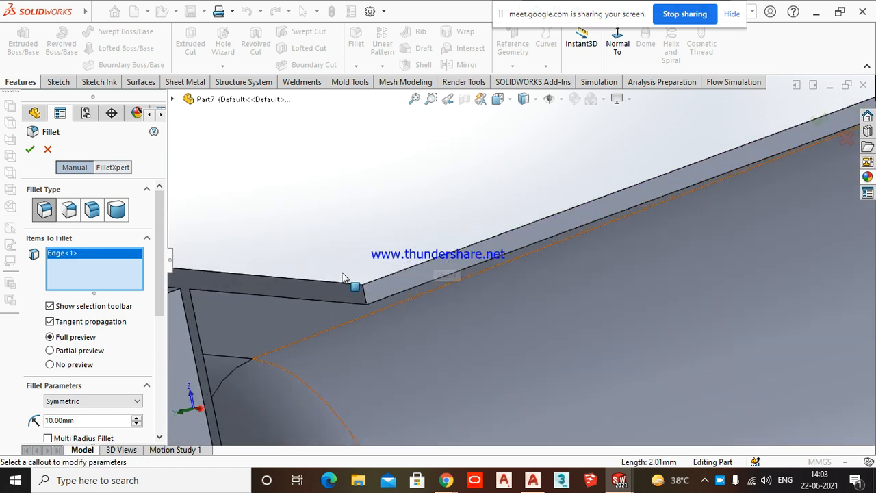
left_click(369, 301)
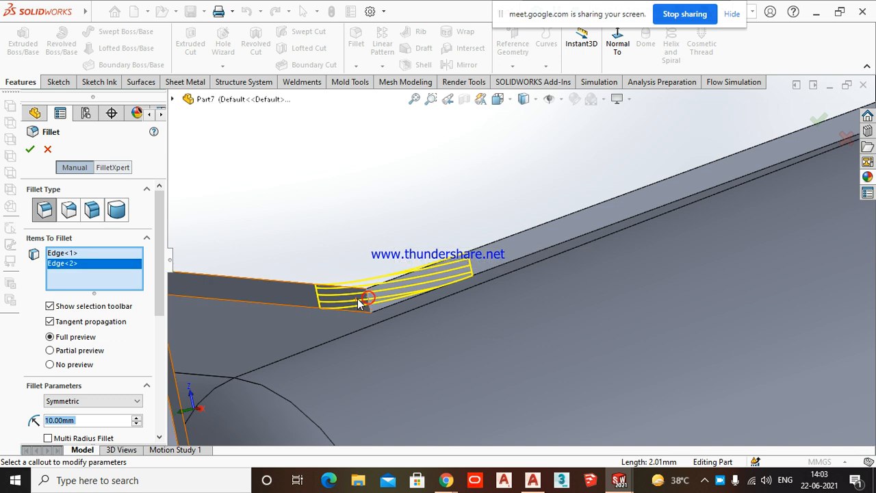
scroll(388, 291, "up", 5)
middle_click_drag(389, 291, 723, 317)
scroll(675, 262, "down", 5)
left_click(582, 247)
- Add the two short rim-corner edges beside the lower-right leg to the 10 mm fillet selection
scroll(610, 264, "up", 5)
middle_click_drag(572, 308, 577, 381)
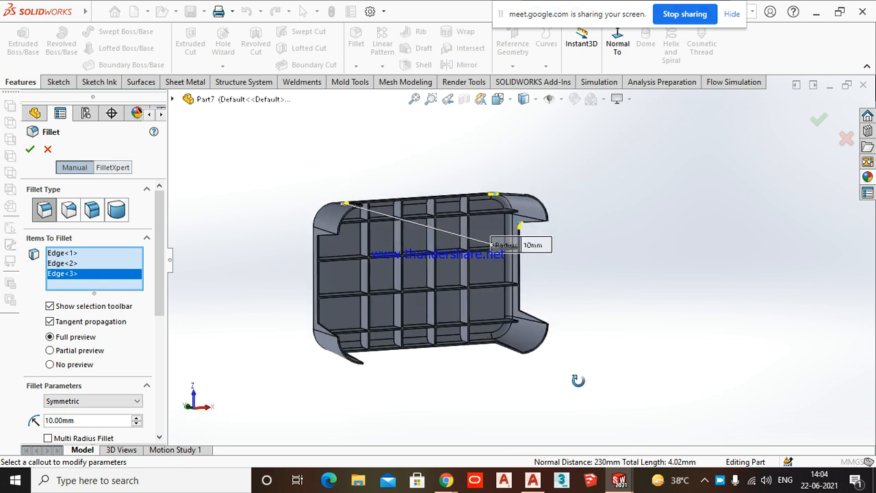
scroll(518, 308, "down", 8)
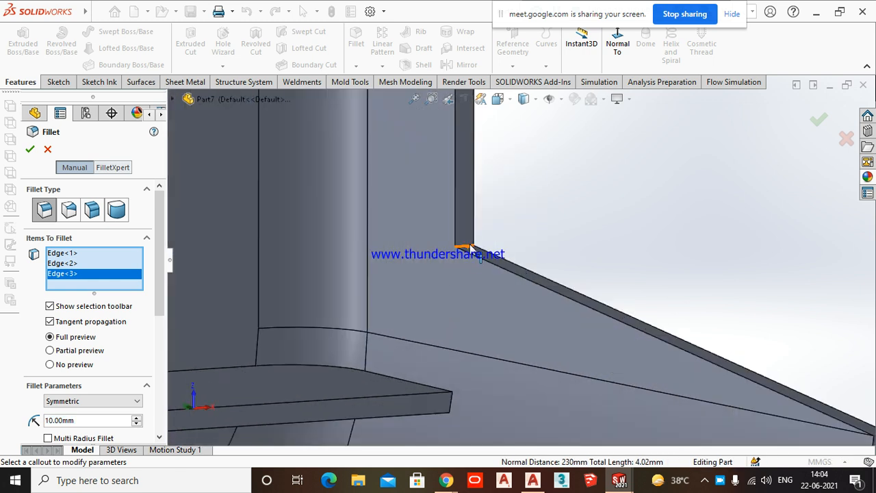
left_click(470, 245)
scroll(490, 250, "up", 3)
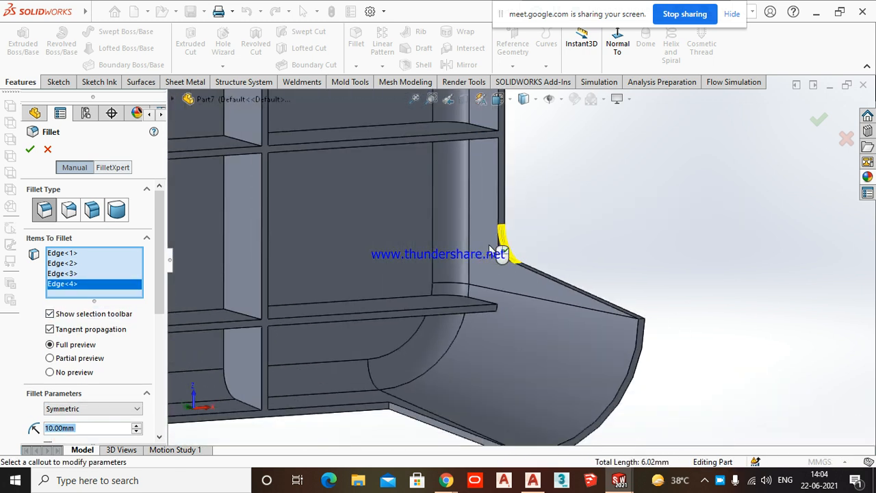
scroll(455, 316, "up", 2)
scroll(466, 335, "down", 8)
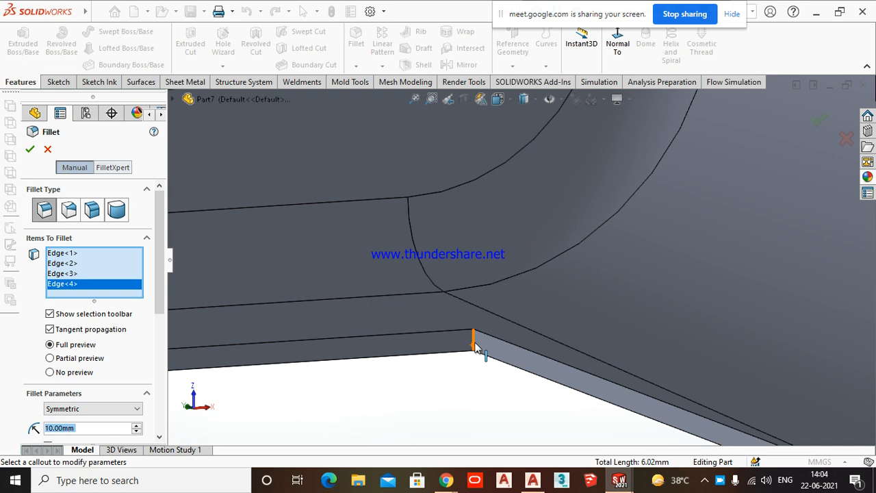
left_click(475, 347)
- Add the two short rim-corner edges beside the lower-left leg to the 10 mm fillet selection
scroll(491, 371, "up", 5)
scroll(248, 342, "up", 5)
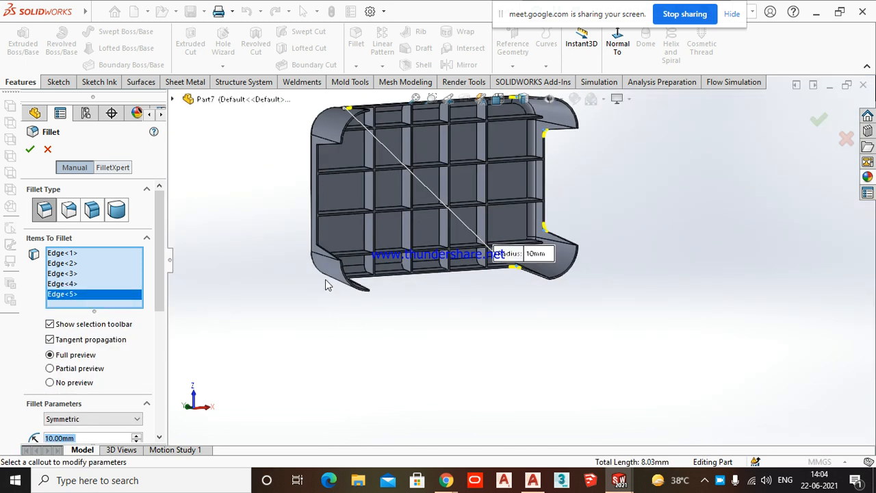
scroll(325, 287, "down", 5)
middle_click_drag(367, 256, 292, 213)
scroll(454, 275, "down", 2)
scroll(456, 275, "down", 3)
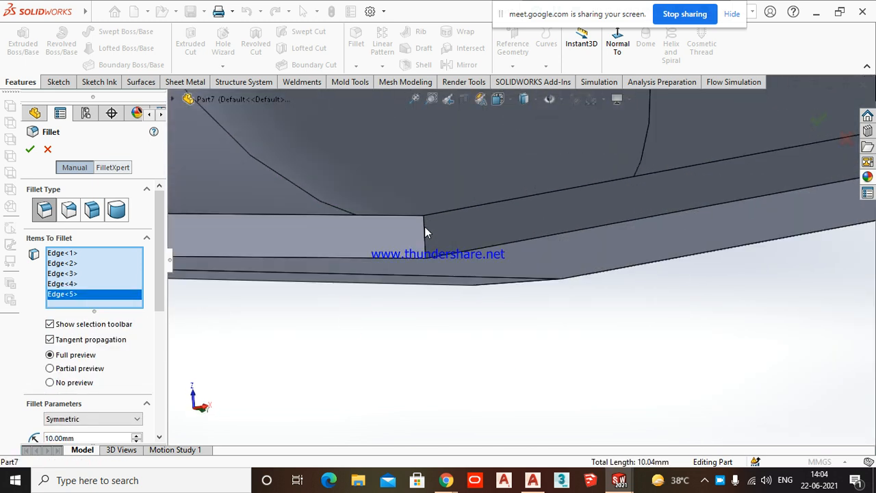
left_click(424, 231)
scroll(458, 308, "up", 5)
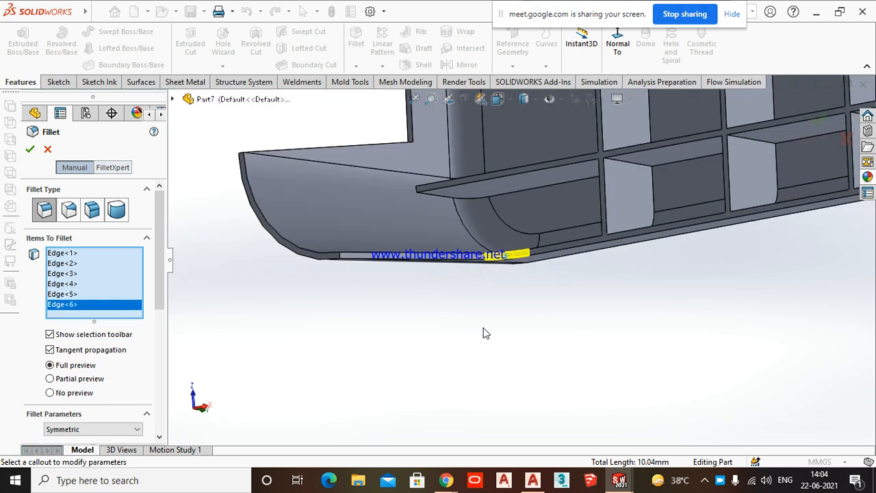
scroll(462, 210, "down", 3)
middle_click_drag(463, 210, 534, 262)
scroll(465, 170, "down", 6)
middle_click_drag(487, 222, 499, 275)
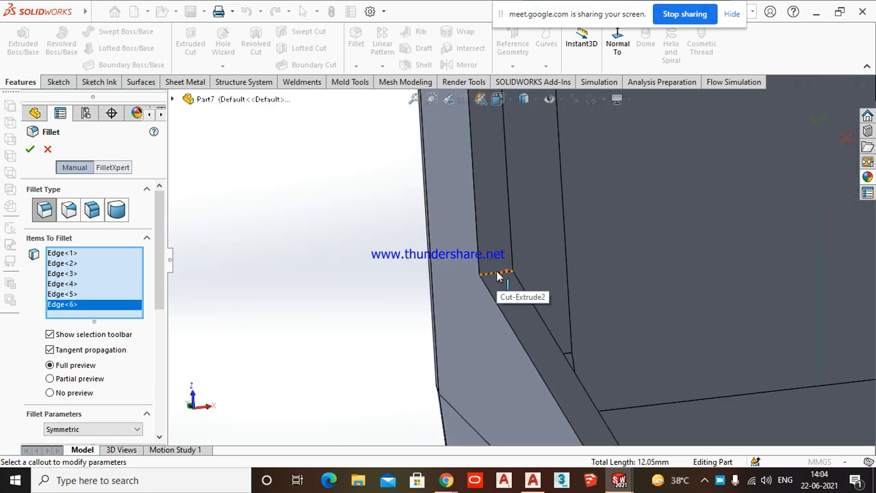
left_click(498, 276)
- Add the remaining rim-corner edge beside the upper-left leg and apply the 10 mm fillet to all eight corner edges
scroll(504, 283, "up", 8)
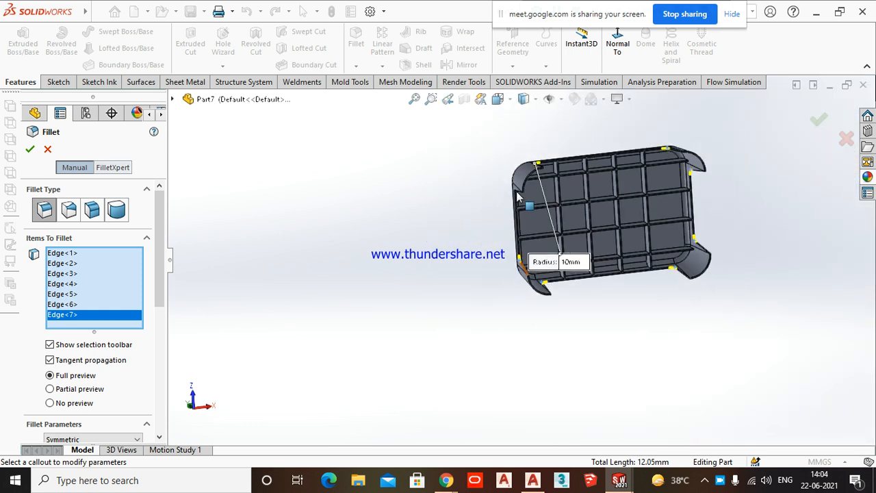
scroll(517, 195, "down", 8)
middle_click_drag(497, 263, 561, 284)
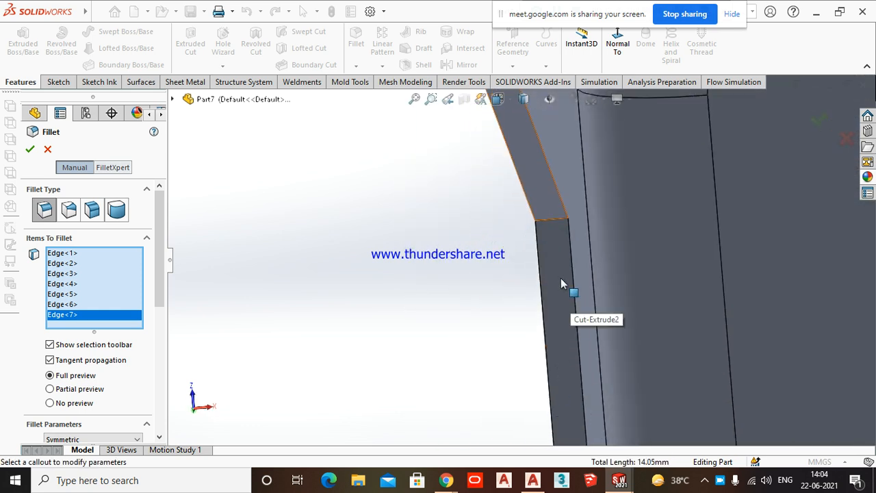
left_click(566, 221)
middle_click_drag(565, 221, 487, 255)
scroll(487, 256, "up", 7)
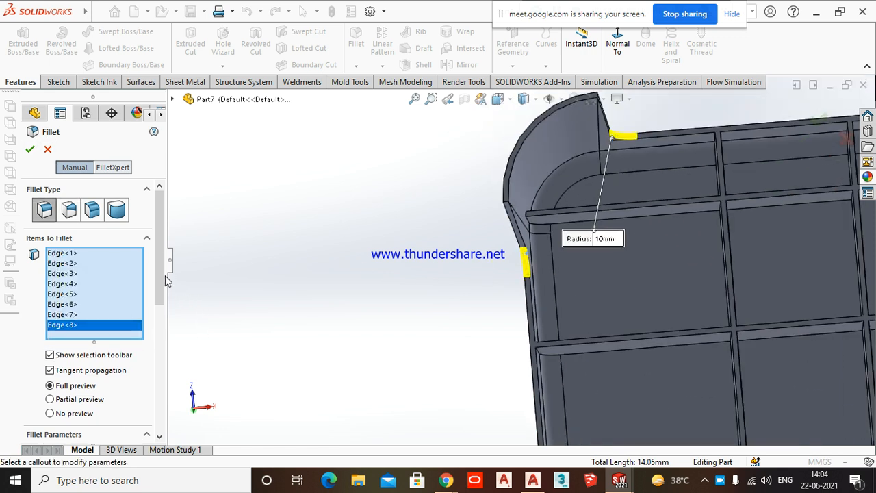
scroll(160, 295, "down", 5)
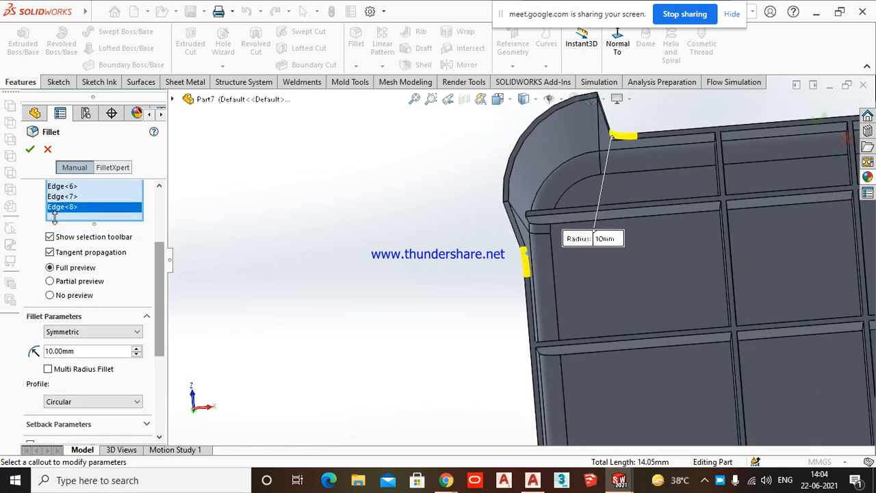
left_click(29, 149)
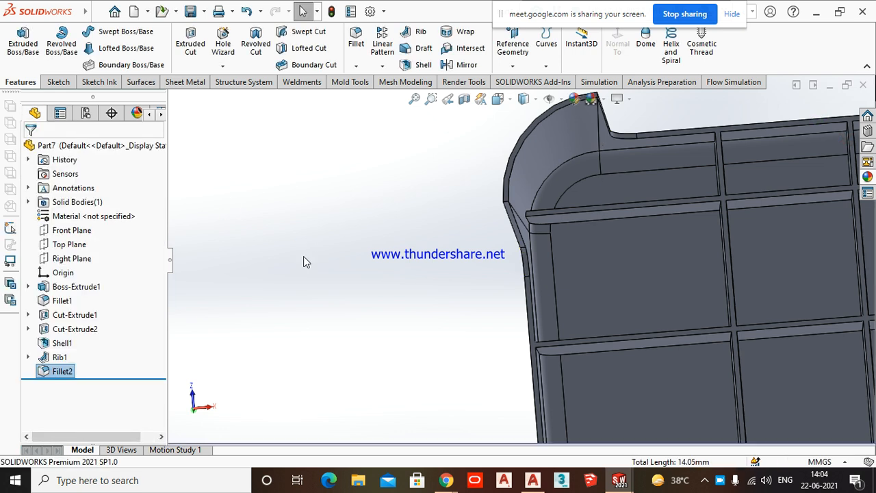
- Examine the filleted rim corners, the legs and the rib grid from several angles
scroll(330, 298, "up", 4)
middle_click_drag(576, 345, 584, 280)
scroll(705, 342, "down", 4)
middle_click_drag(612, 320, 394, 244)
scroll(468, 303, "up", 4)
scroll(588, 246, "down", 5)
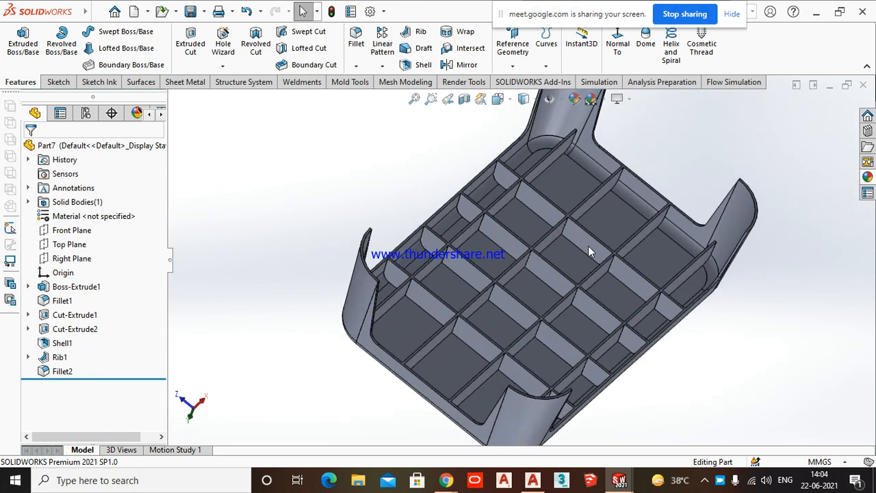
middle_click_drag(650, 322, 611, 334)
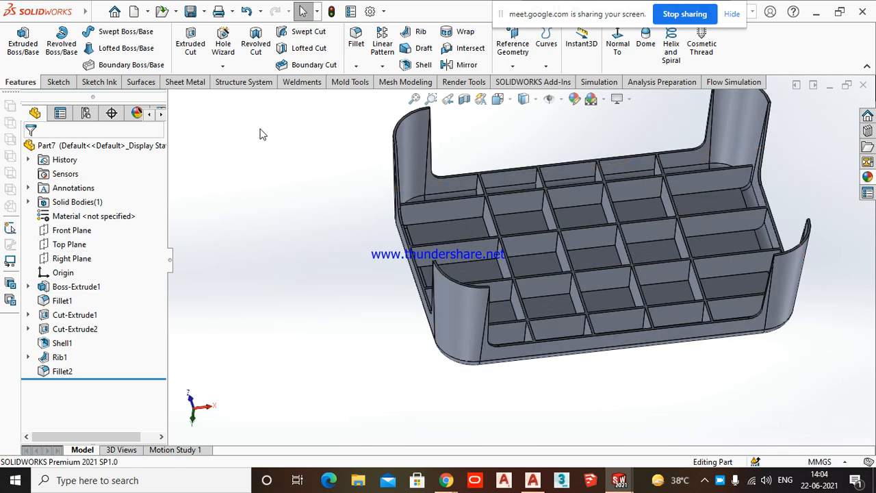
- Start a draft analysis of the stool with the Top Plane as the pull direction
left_click(359, 81)
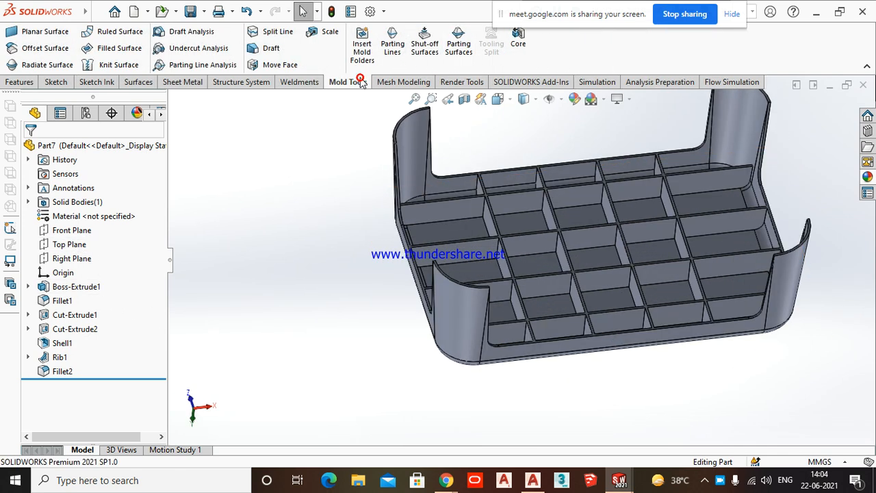
left_click(192, 31)
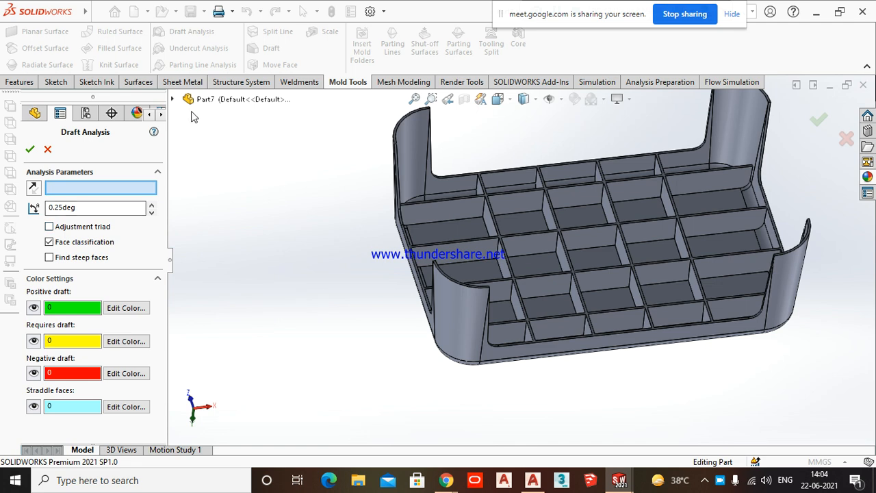
left_click(173, 98)
left_click(173, 98)
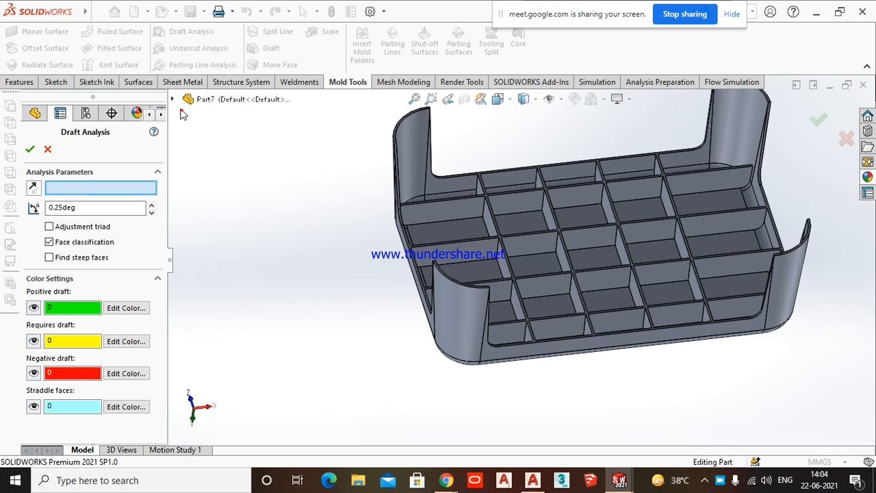
left_click(173, 98)
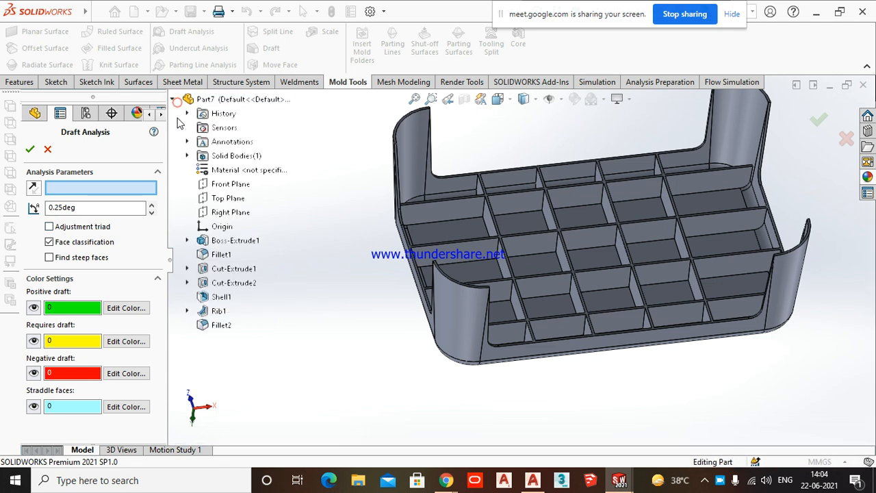
left_click(230, 197)
middle_click_drag(329, 371, 304, 382)
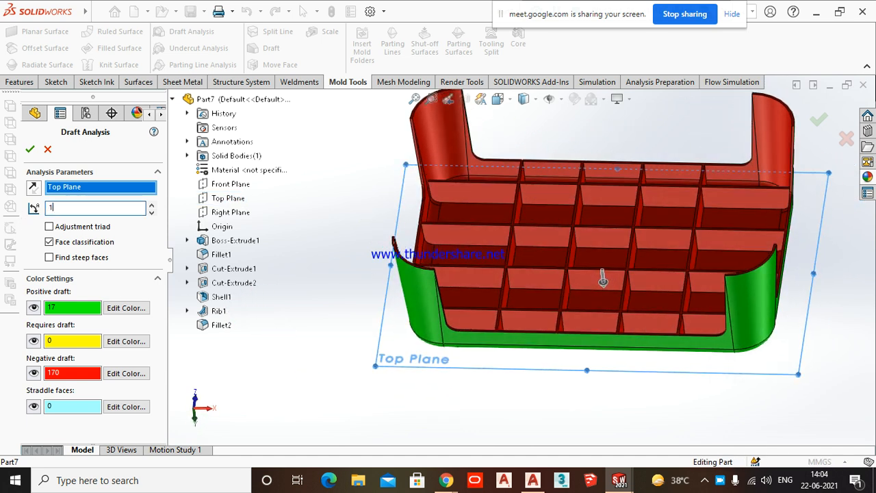
- Try the draft analysis with a draft angle of 1 degree and with 3 degrees
type("1")
key("Return")
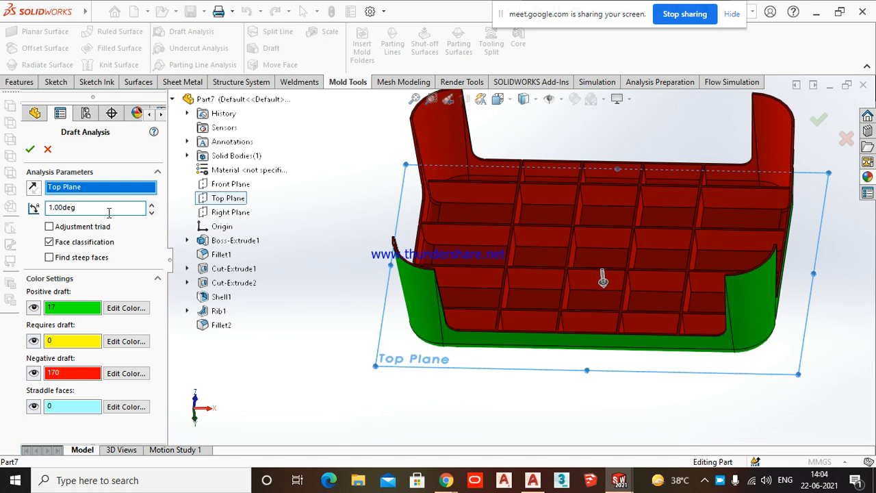
type("3")
key("Return")
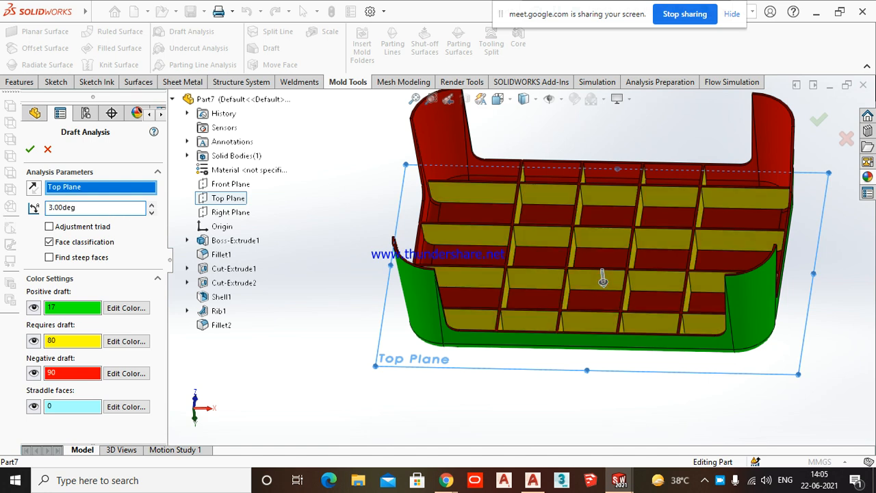
scroll(646, 235, "down", 5)
key("f")
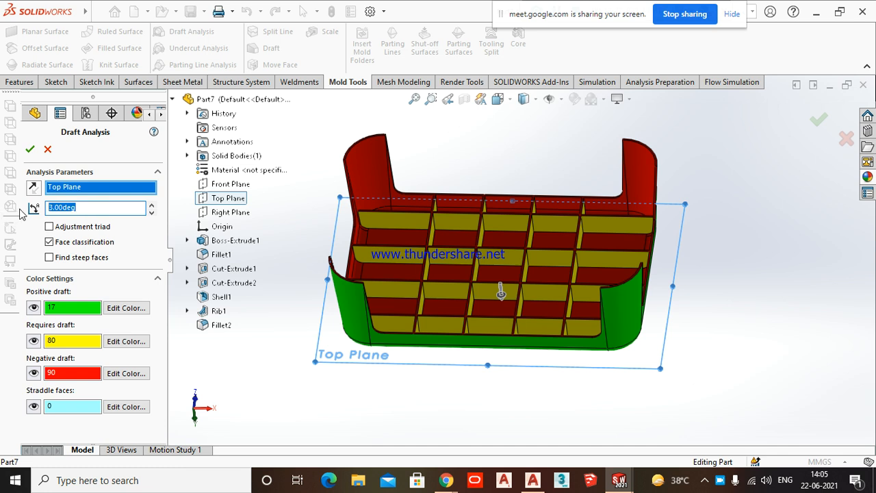
- Set the analysis draft angle to 0.25 degrees and apply the draft analysis to the stool, inspecting the coloured faces
key("Return")
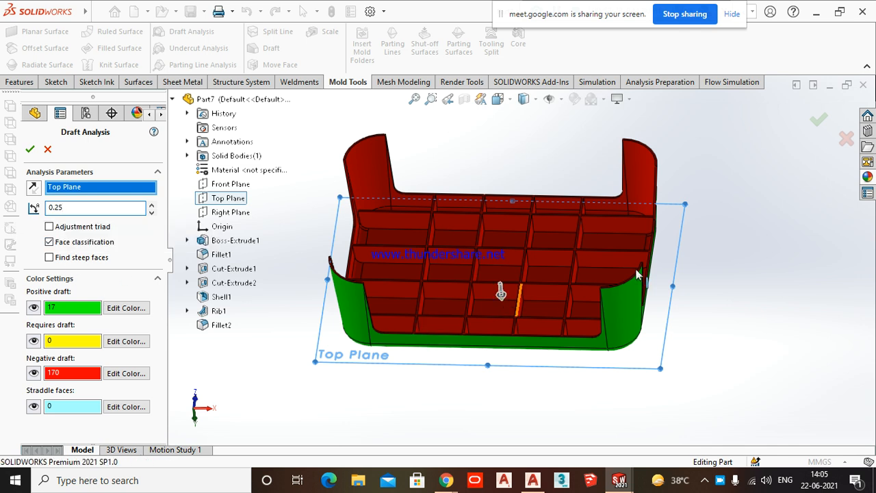
scroll(483, 245, "down", 4)
scroll(795, 347, "up", 4)
middle_click_drag(745, 357, 657, 410)
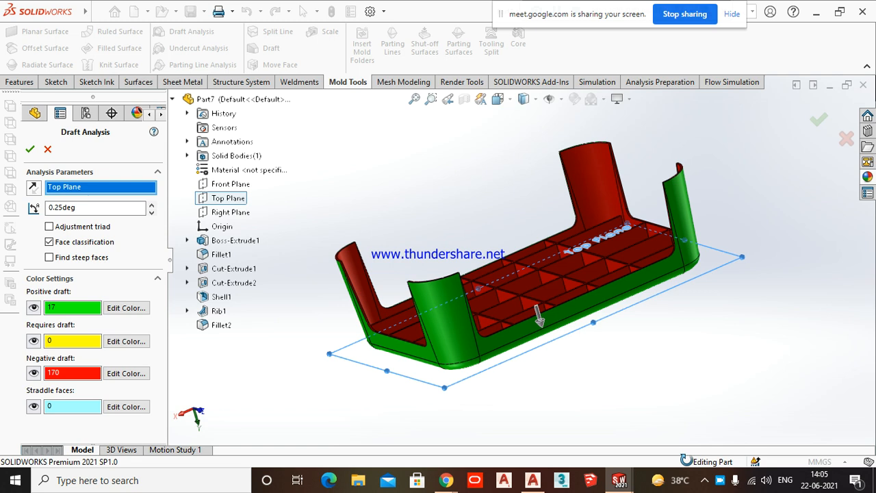
left_click(29, 150)
middle_click_drag(424, 198, 500, 259)
scroll(416, 264, "down", 4)
scroll(416, 266, "up", 8)
scroll(510, 230, "down", 10)
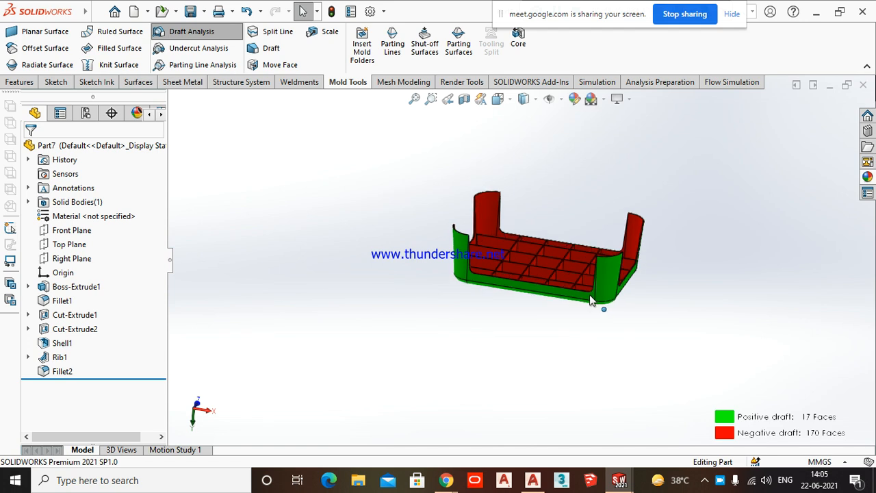
left_click(389, 48)
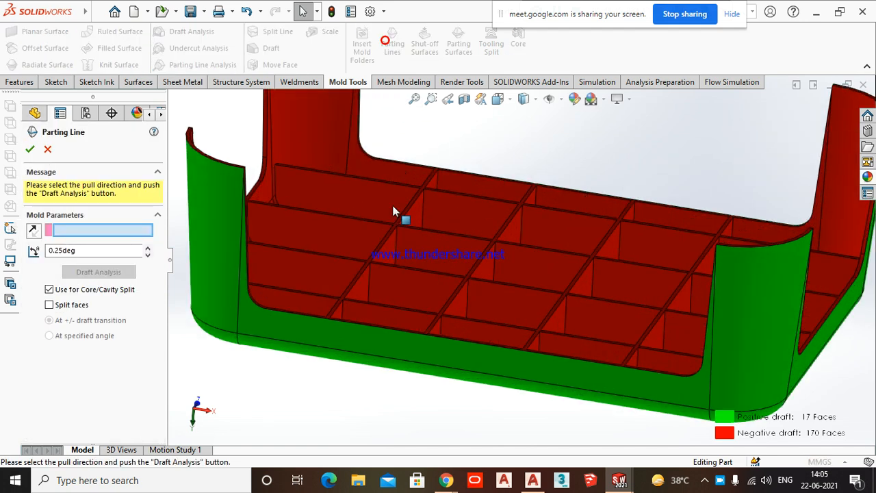
scroll(411, 267, "up", 5)
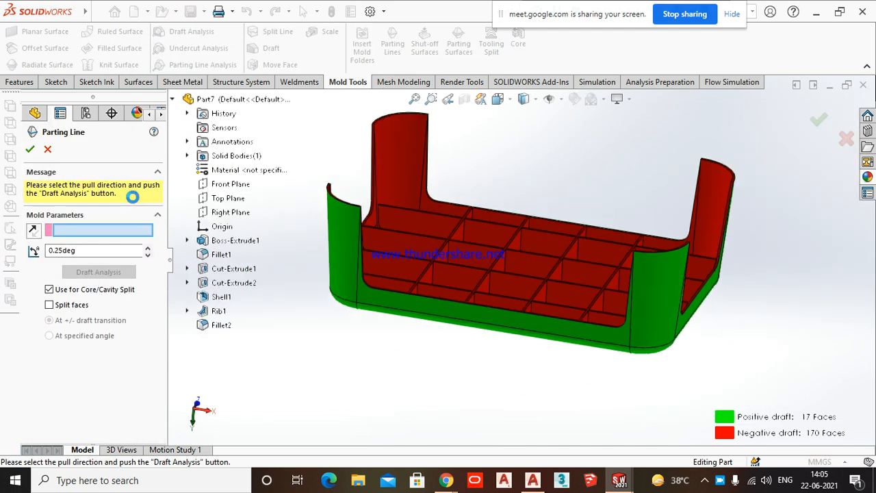
key("Escape")
scroll(497, 248, "up", 2)
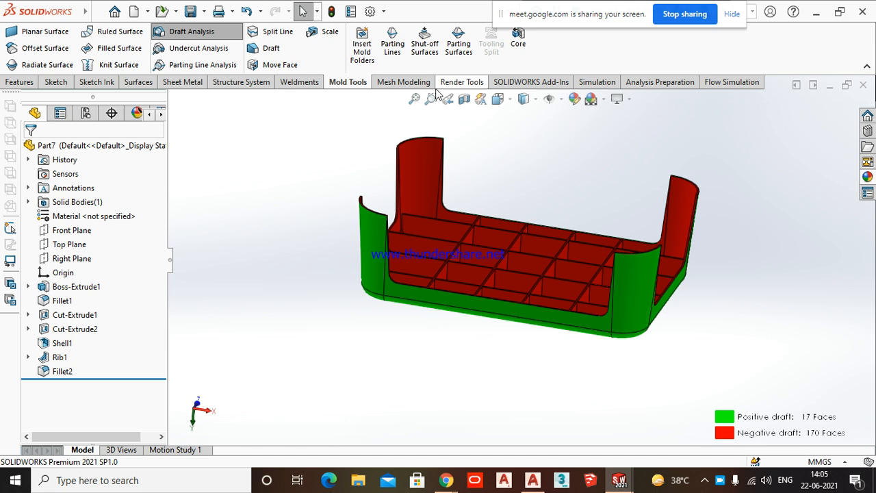
- Start a parting line using the flat inner face between the ribs as pull direction and run its draft analysis at 0.25 degrees
left_click(392, 46)
scroll(418, 246, "down", 5)
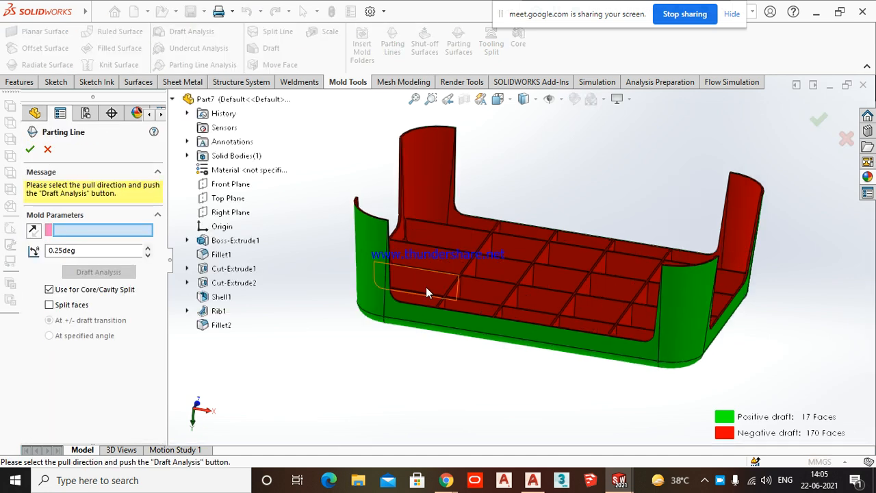
scroll(497, 199, "down", 5)
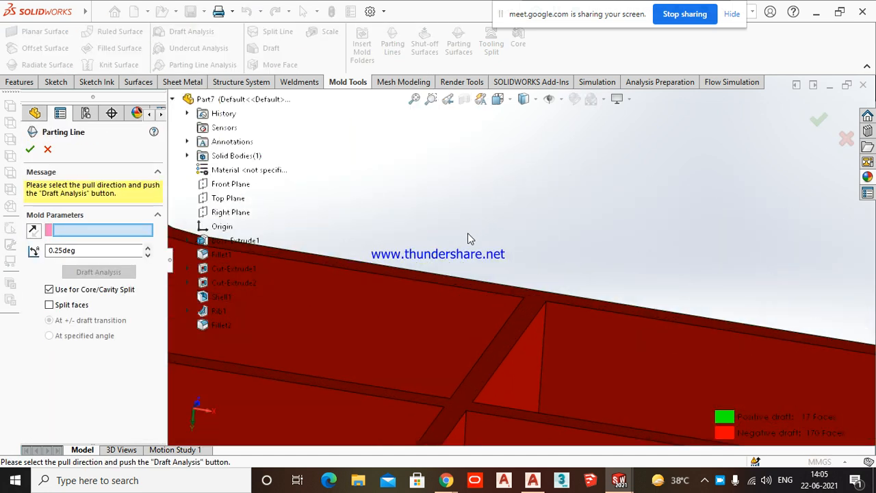
left_click(456, 308)
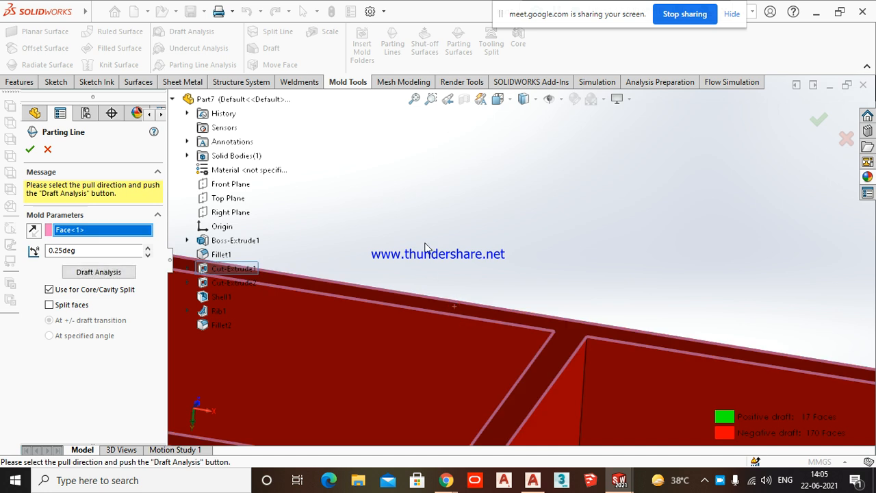
scroll(458, 253, "up", 10)
middle_click_drag(403, 182, 423, 231)
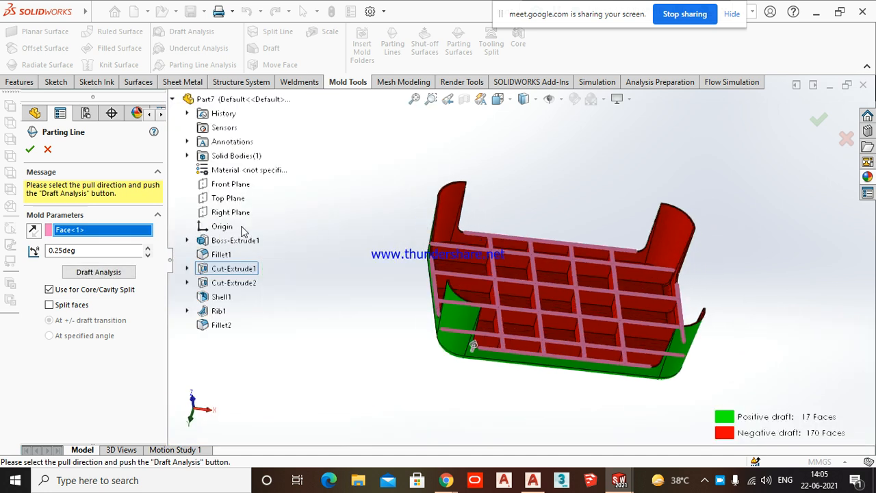
right_click(115, 230)
left_click(142, 252)
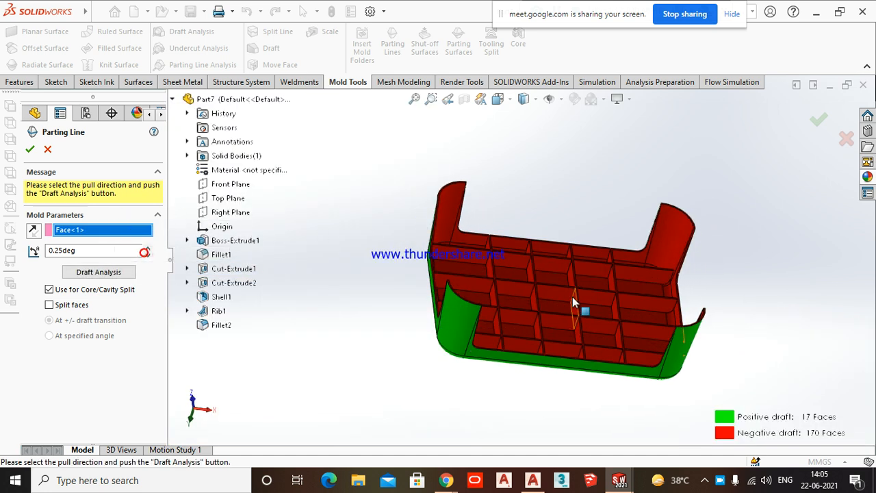
scroll(538, 308, "down", 5)
left_click(538, 309)
scroll(525, 311, "up", 2)
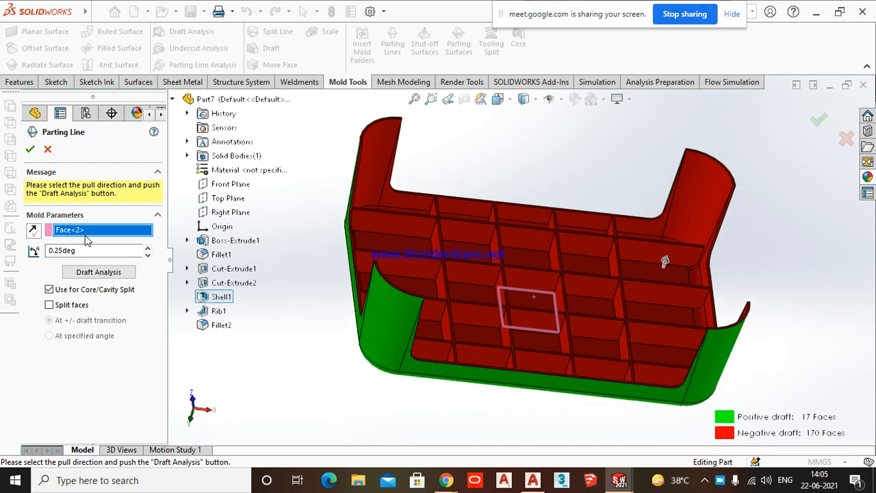
left_click(108, 269)
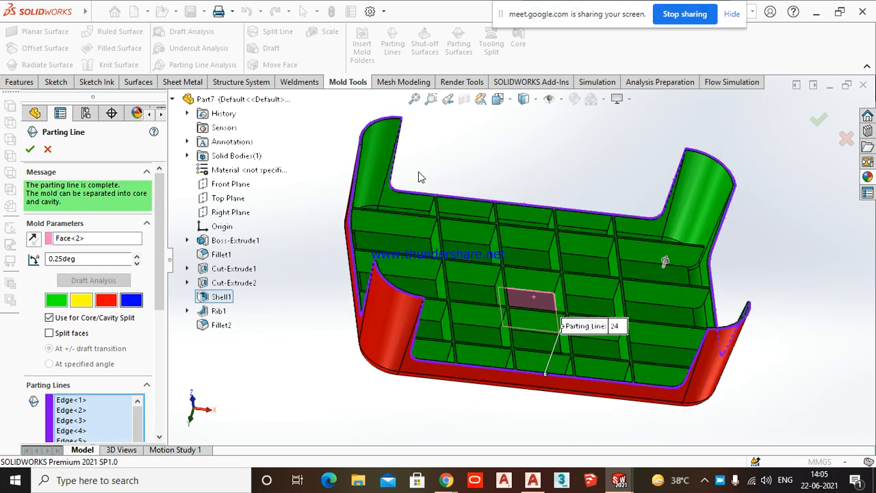
- Inspect the parting edges around the rim and legs and accept the parting line
middle_click_drag(474, 340, 452, 393)
scroll(373, 271, "down", 5)
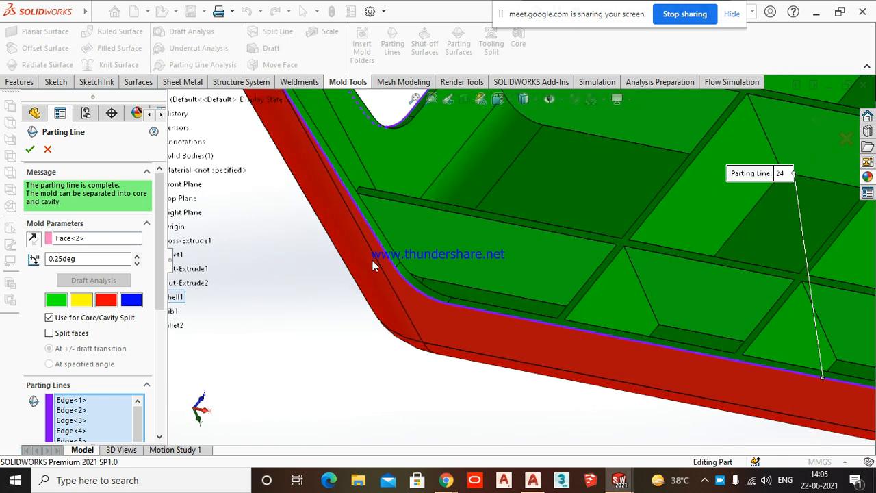
scroll(440, 381, "up", 6)
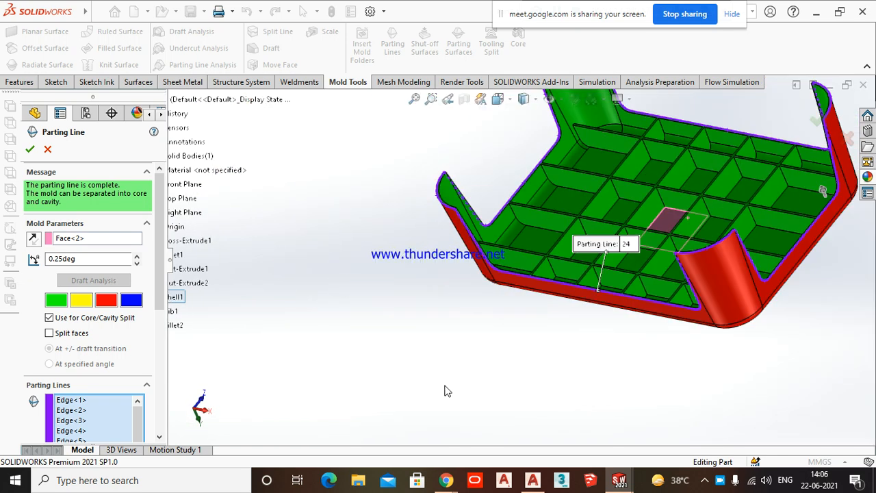
middle_click_drag(485, 364, 527, 347)
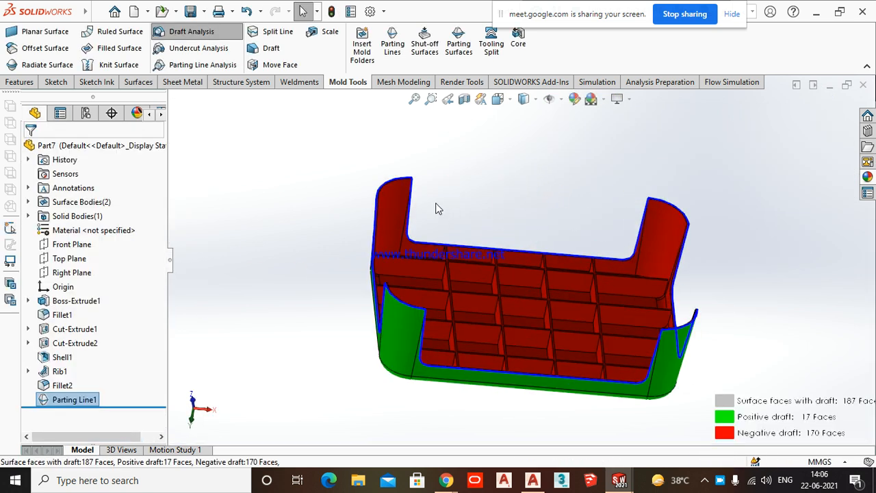
- Create a parting surface from the parting line, perpendicular to pull, with a distance of 120 mm
left_click(459, 48)
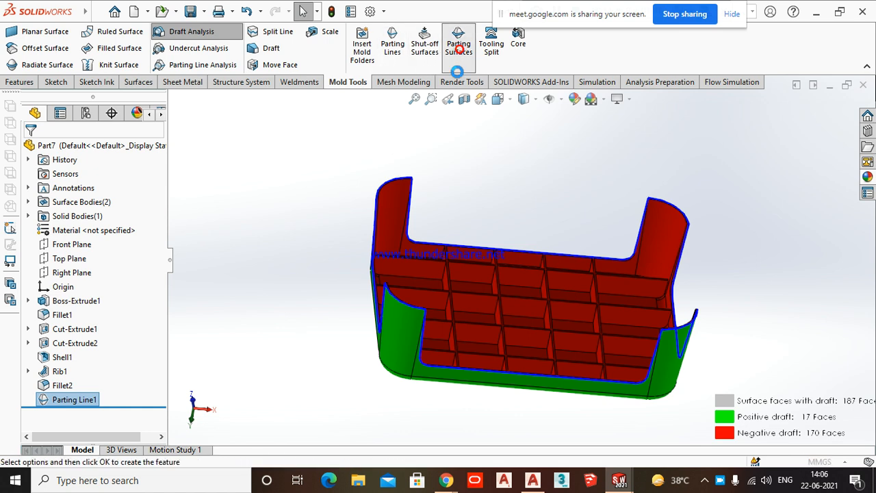
middle_click_drag(254, 280, 219, 304)
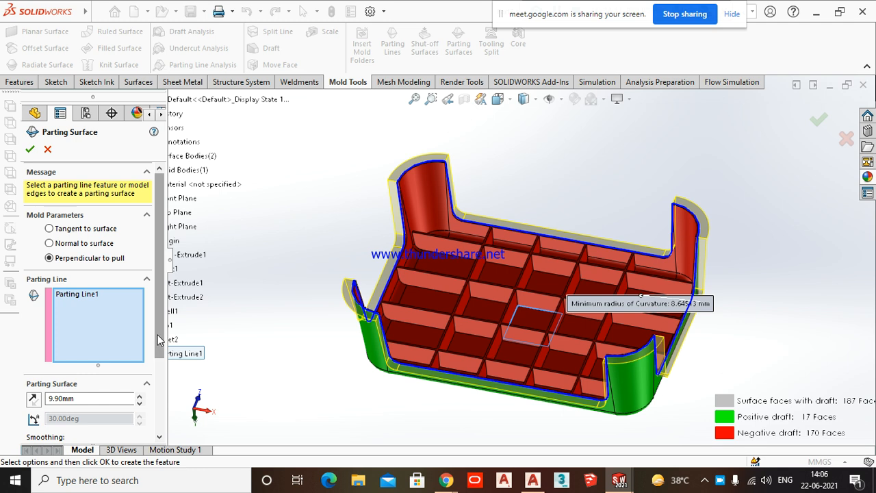
scroll(96, 356, "down", 2)
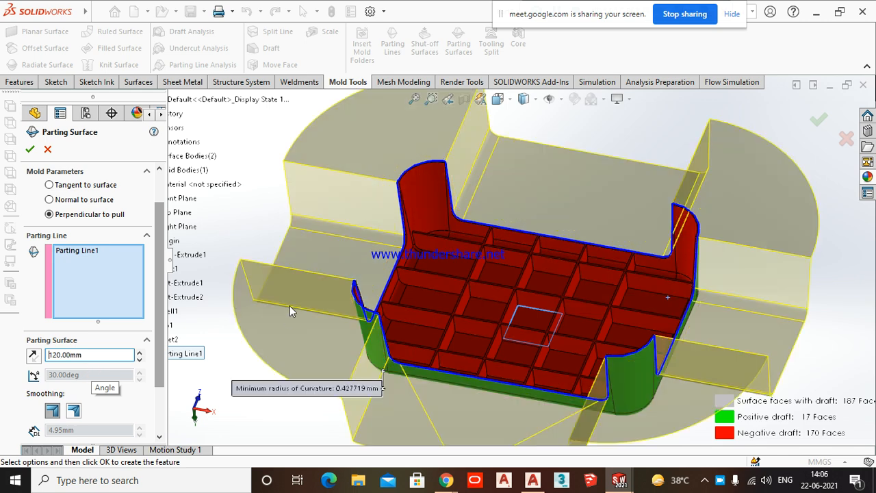
scroll(298, 311, "up", 3)
middle_click_drag(302, 349, 380, 312)
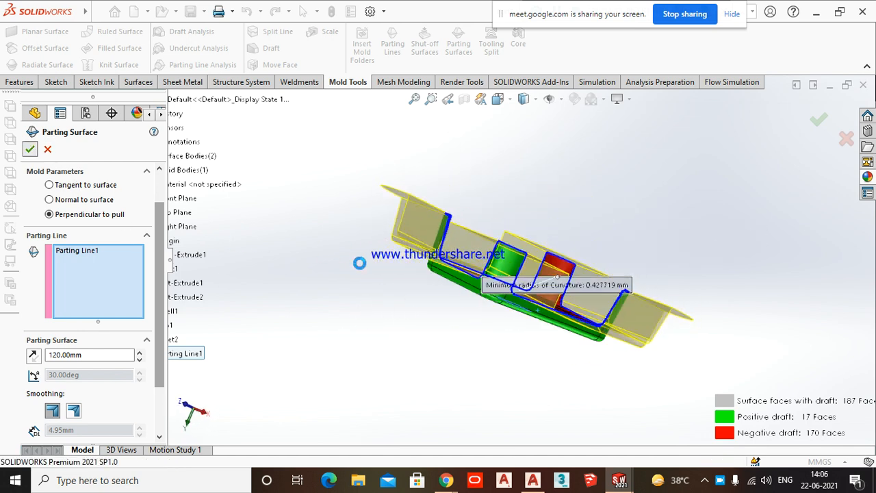
middle_click_drag(397, 283, 378, 359)
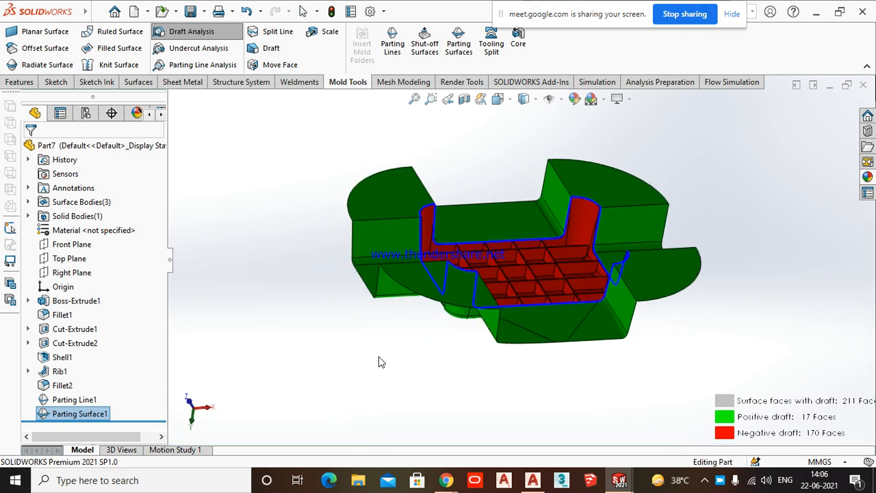
- Open a sketch on one of the flat corner faces of the parting surface
left_click(496, 55)
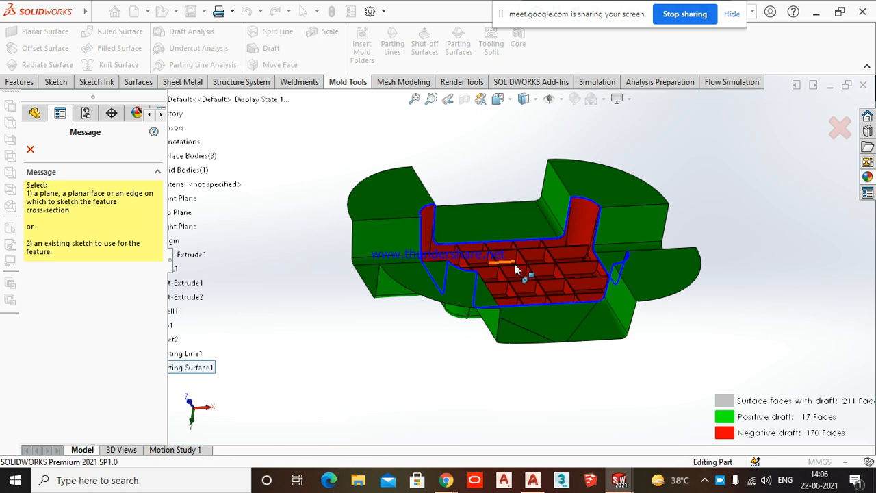
key("Escape")
middle_click_drag(256, 187, 434, 208)
left_click(434, 208)
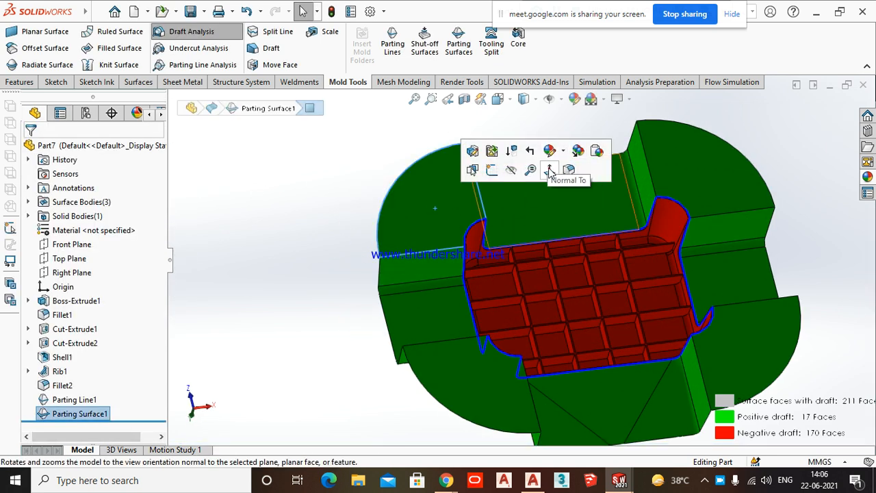
left_click(532, 170)
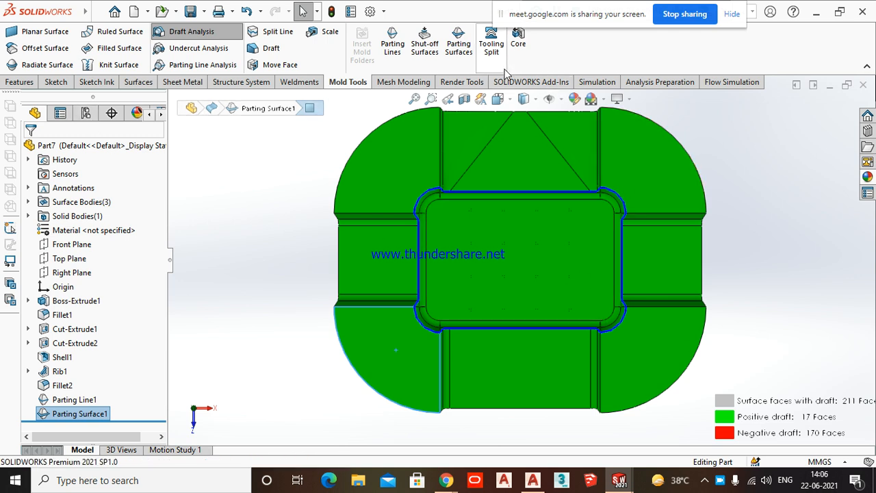
left_click(56, 82)
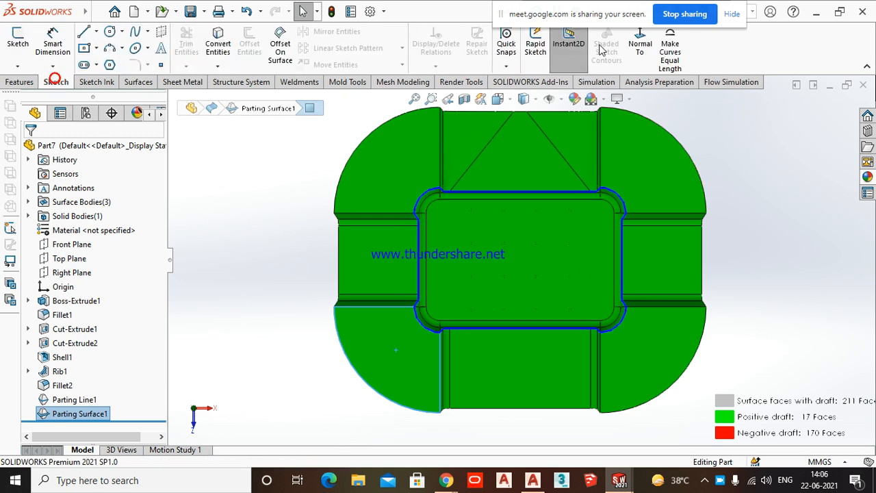
left_click(642, 45)
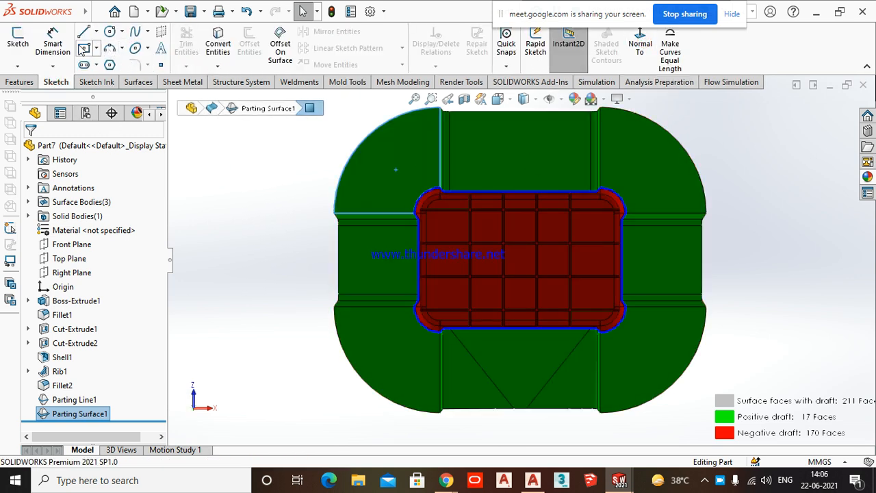
scroll(540, 247, "down", 4)
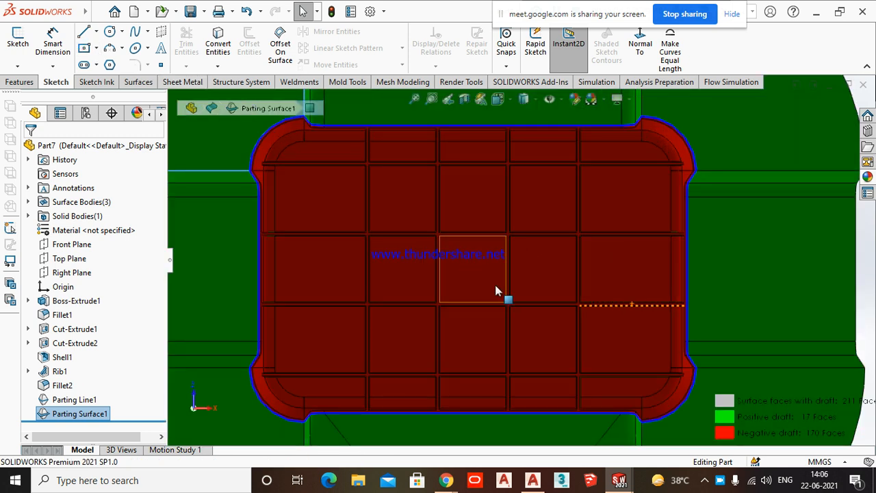
scroll(496, 290, "up", 3)
left_click(18, 44)
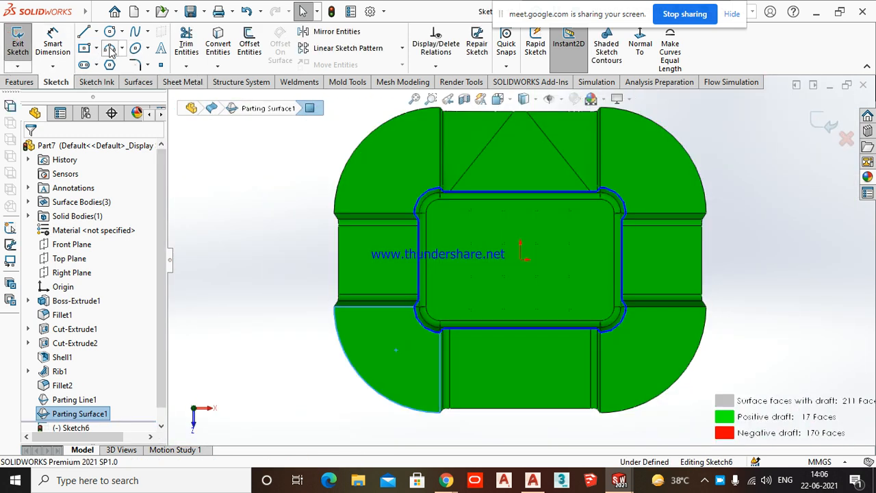
- Sketch a center rectangle from the origin enclosing the stool's outline within the parting surface, and close the sketch
left_click(82, 47)
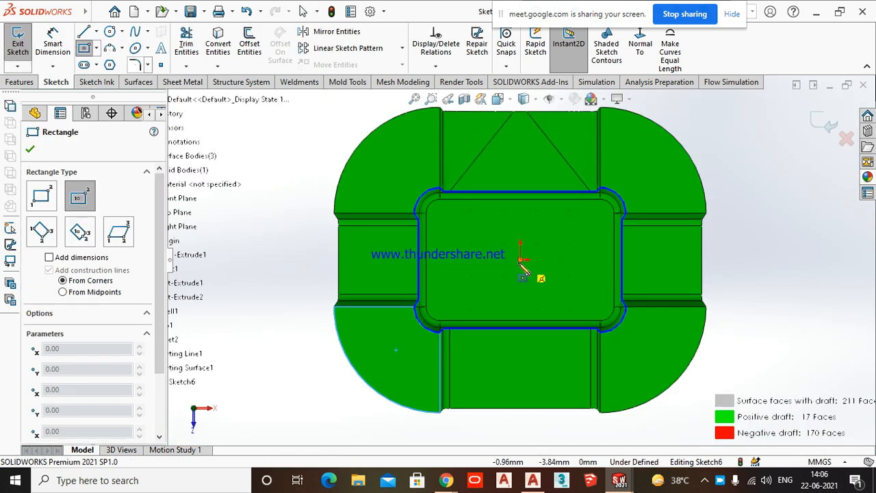
left_click(642, 48)
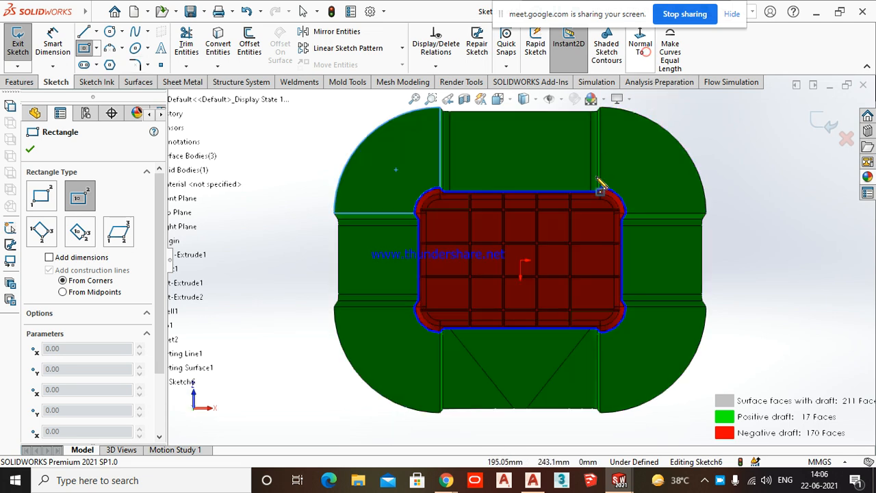
left_click(520, 261)
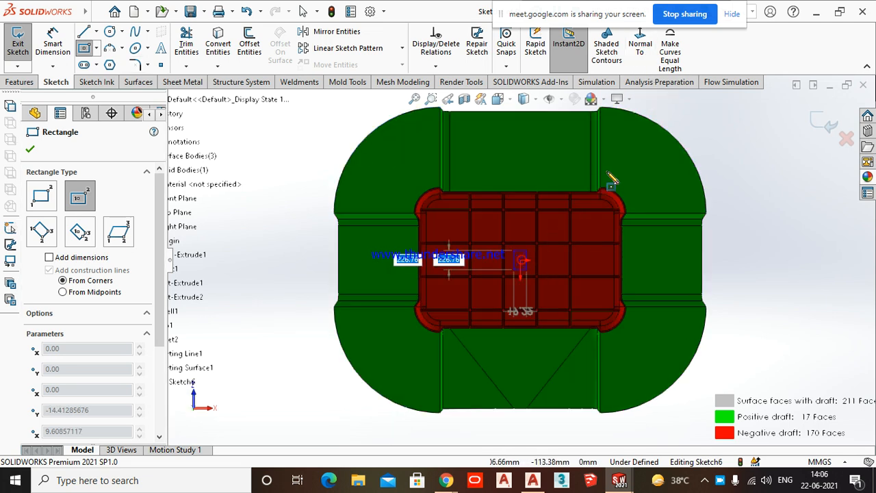
left_click(656, 159)
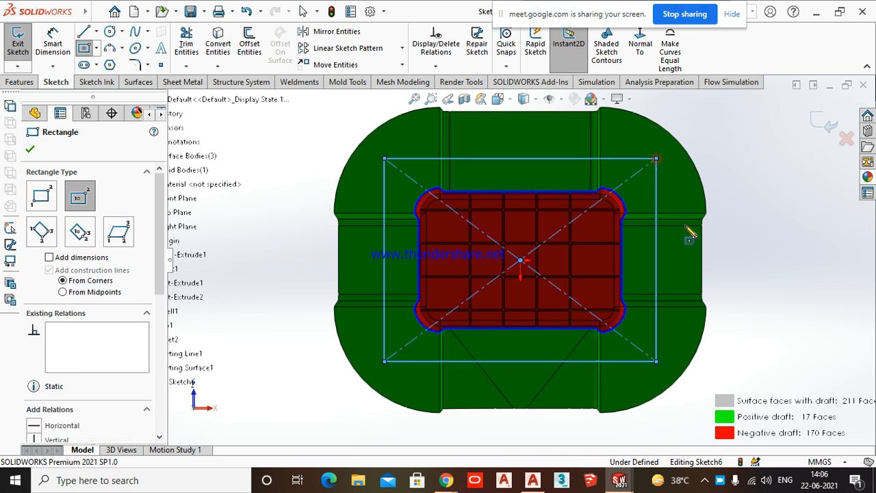
left_click(31, 150)
left_click(22, 82)
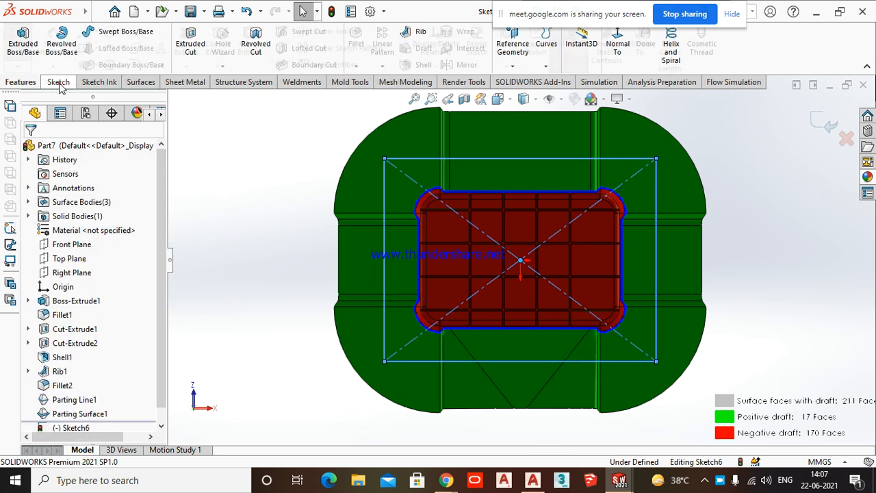
left_click(57, 82)
left_click(18, 43)
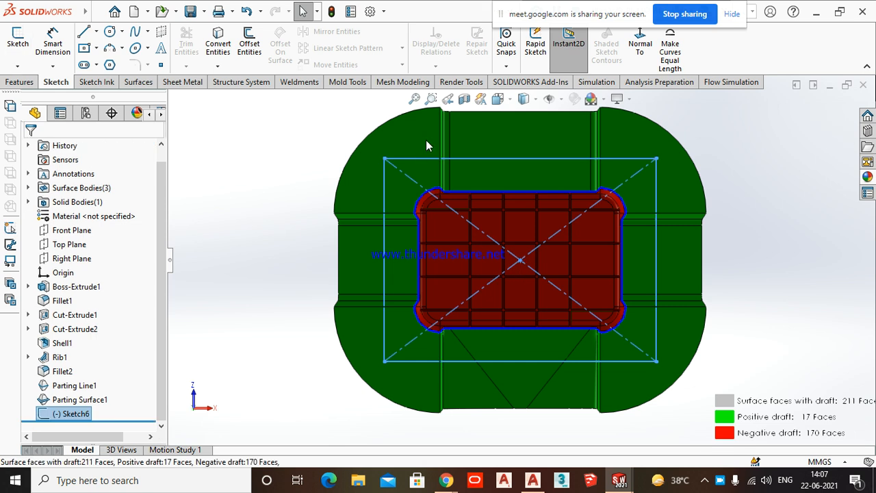
- Start a tooling split from the rectangle sketch with block sizes of 130 mm and 40 mm, and inspect the block preview
left_click(342, 83)
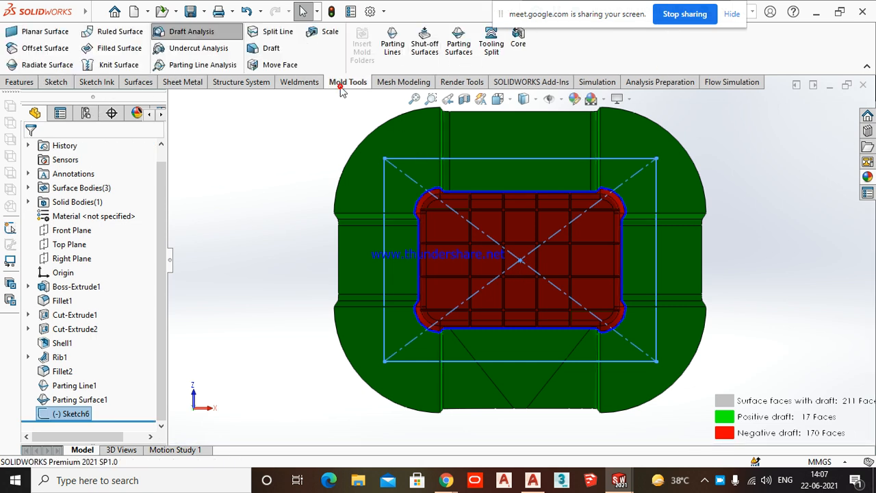
left_click(491, 55)
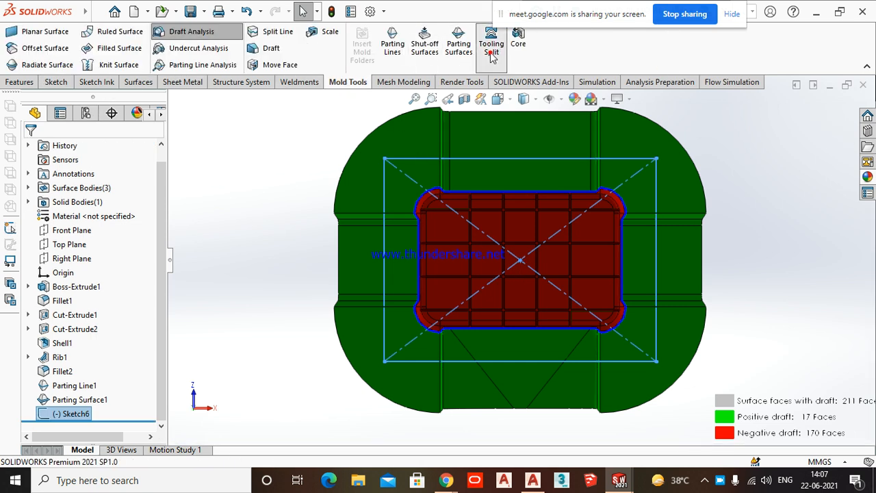
middle_click_drag(723, 198, 725, 152)
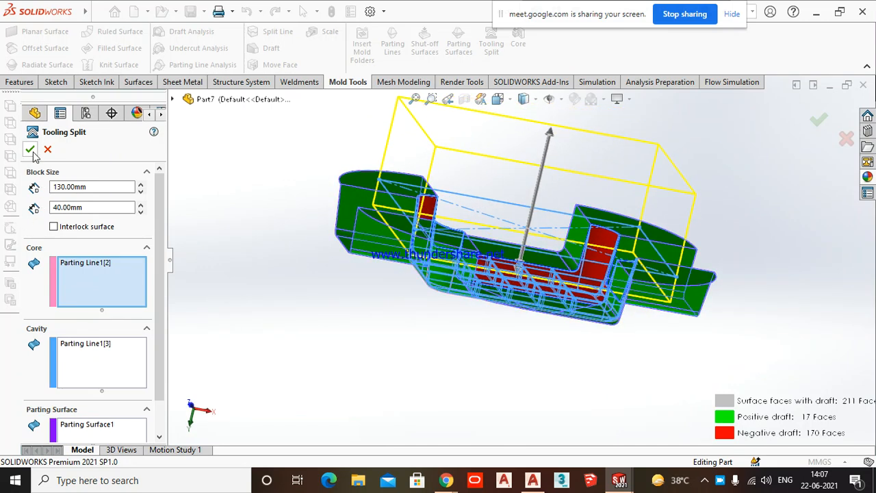
middle_click_drag(379, 307, 457, 293)
scroll(520, 300, "up", 3)
scroll(450, 168, "down", 5)
middle_click_drag(451, 168, 607, 281)
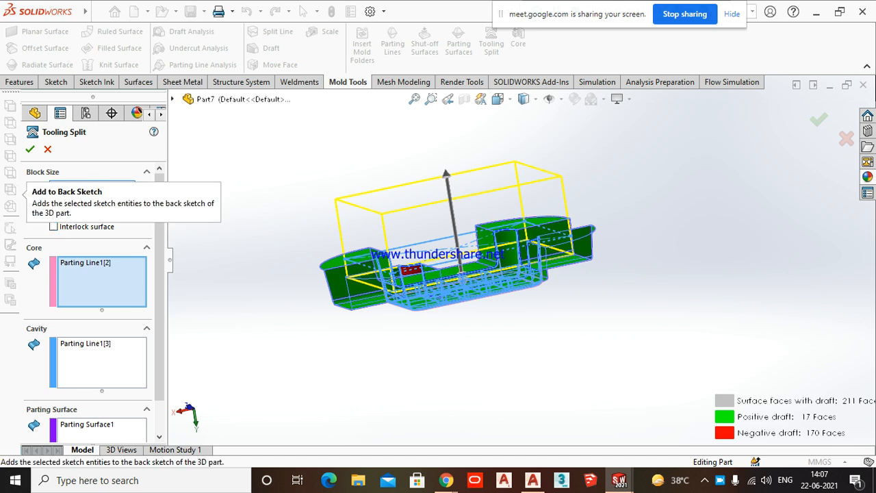
- Set the first block size to 40 mm and the second to 130 mm, and create the tooling split
left_click(94, 208)
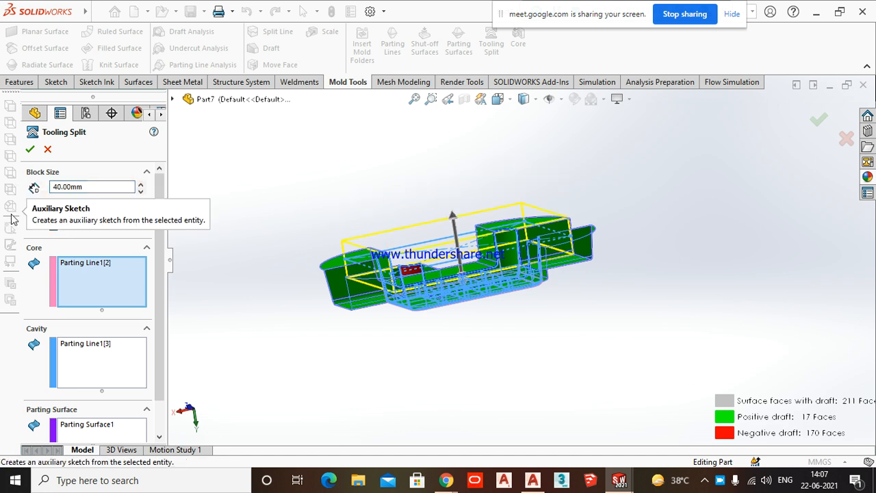
type("130")
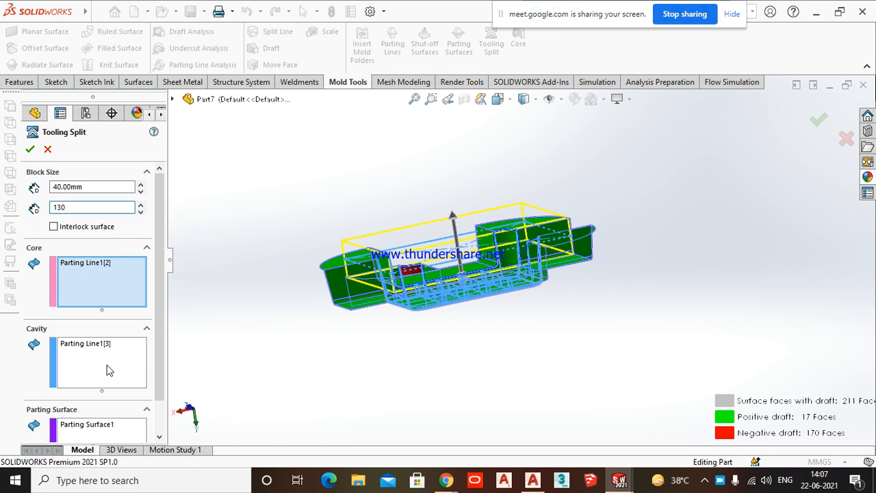
key("Return")
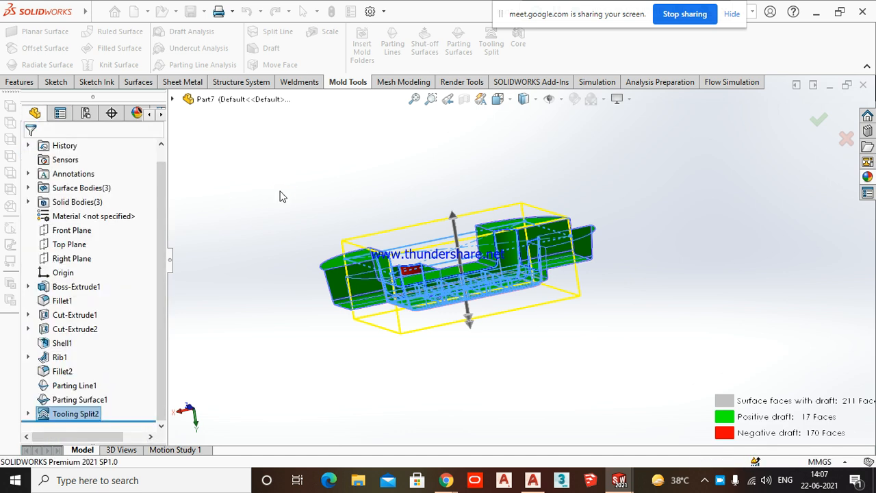
- Hide the parting surface body around the two mold blocks
middle_click_drag(282, 196, 183, 371)
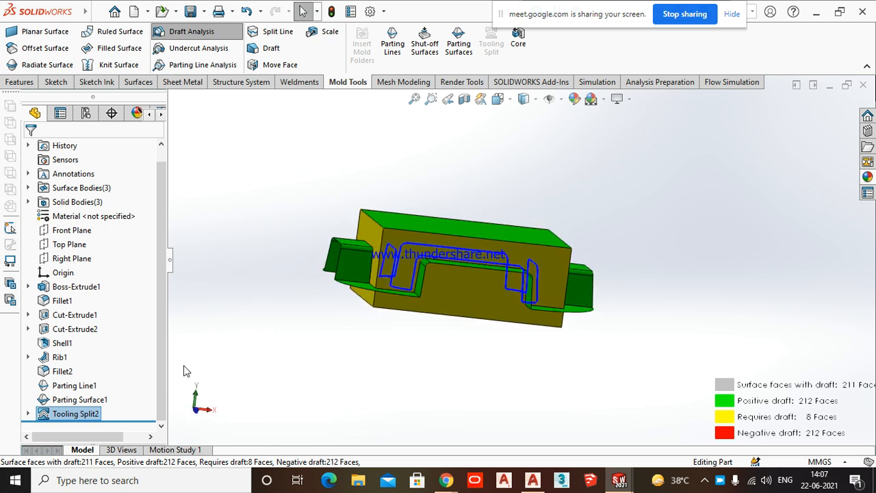
left_click(159, 378)
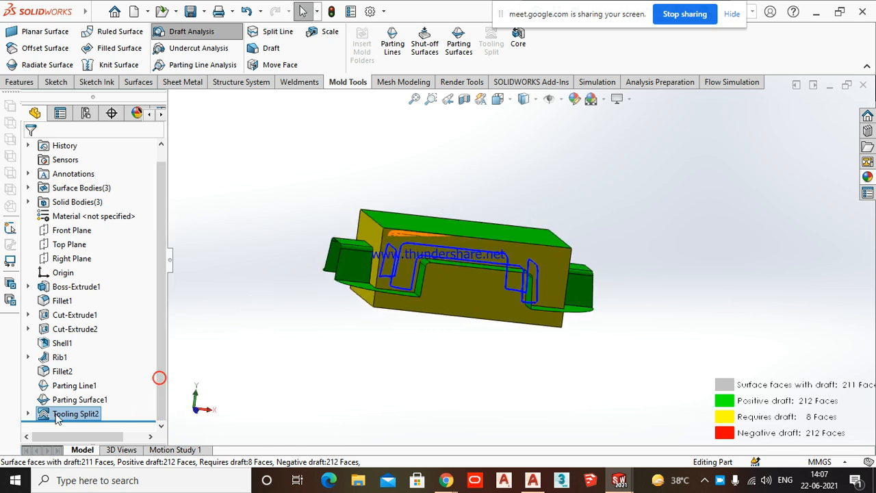
right_click(89, 422)
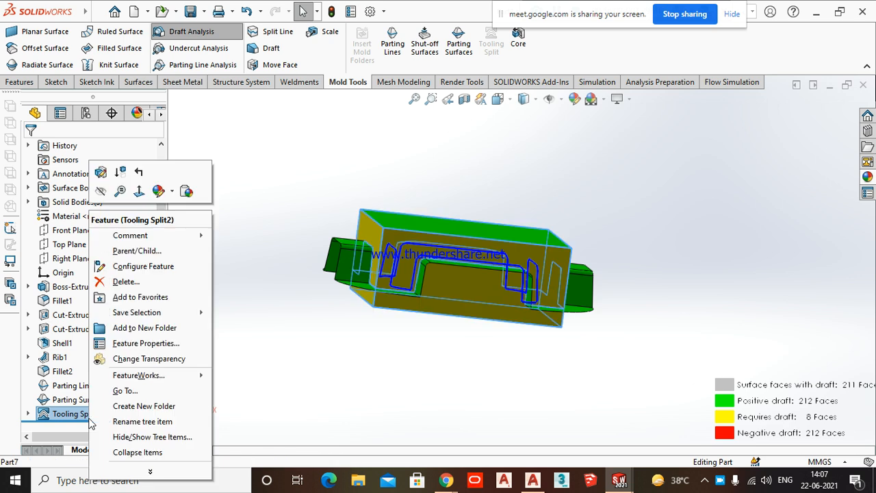
left_click(297, 403)
right_click(91, 389)
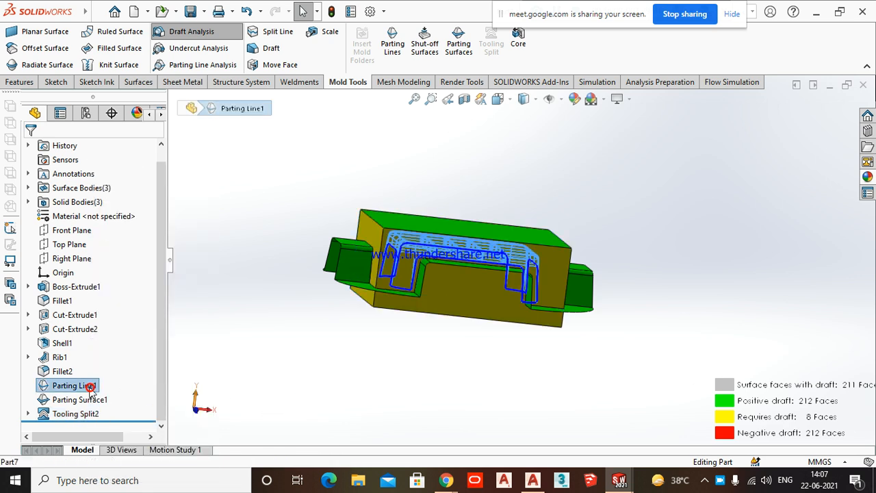
left_click(121, 191)
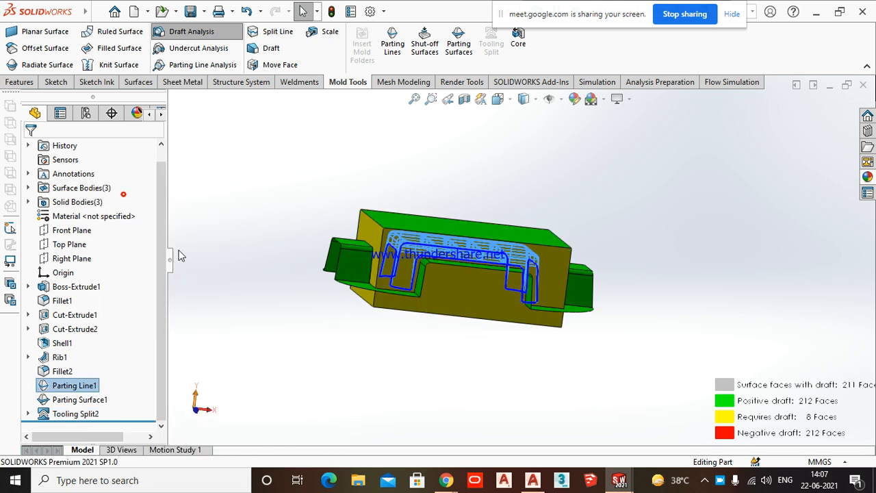
left_click(368, 336)
left_click(89, 399)
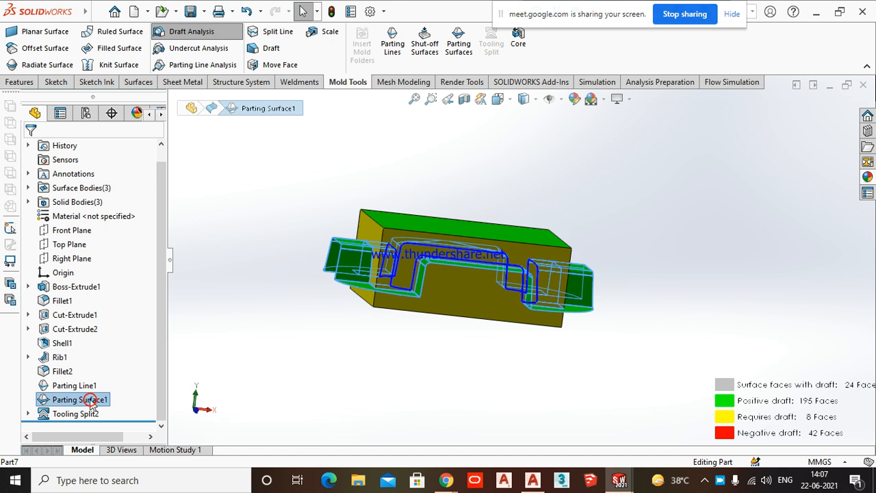
right_click(91, 400)
left_click(102, 216)
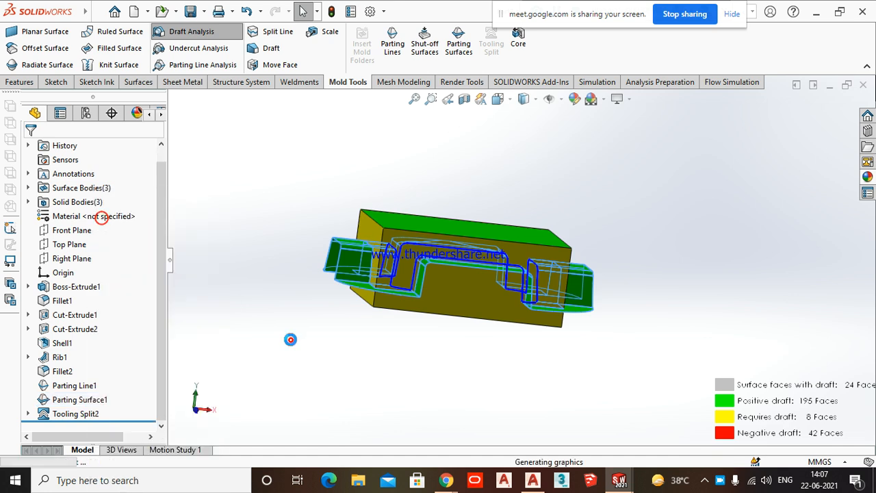
- Turn off the draft analysis display on the mold blocks
middle_click_drag(290, 338, 318, 404)
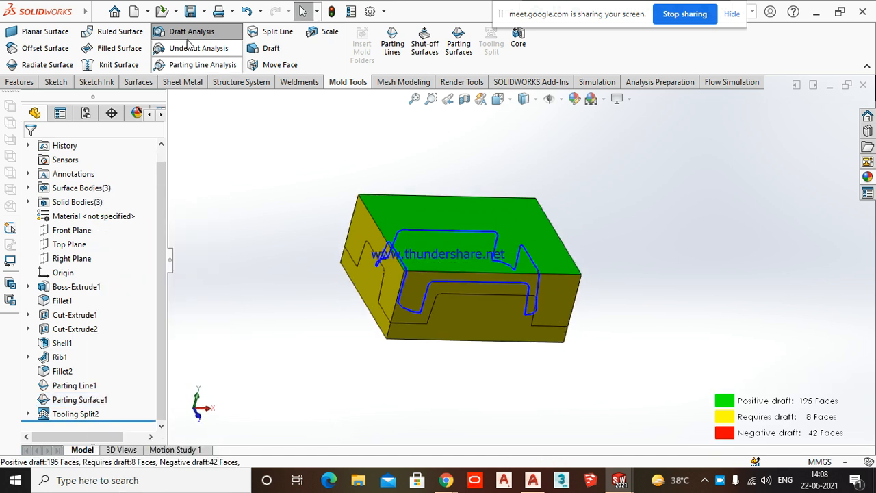
left_click(226, 237)
middle_click_drag(272, 325, 277, 297)
middle_click_drag(305, 431, 272, 385)
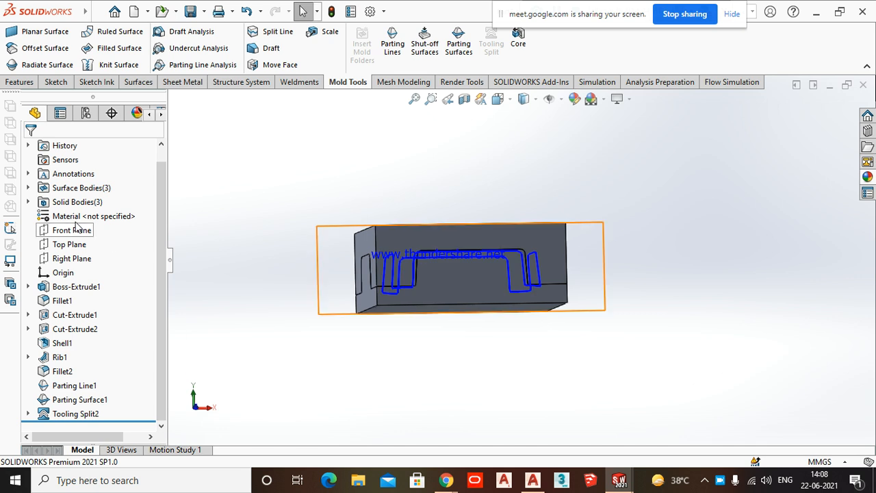
- Expand the solid bodies and show the hidden stool body, Parting Line1[1]
left_click(32, 202)
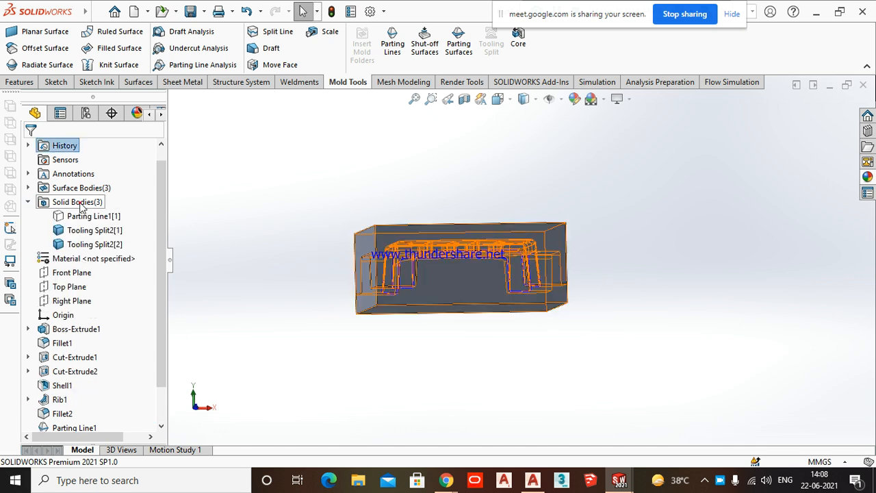
left_click(79, 202)
left_click(88, 216)
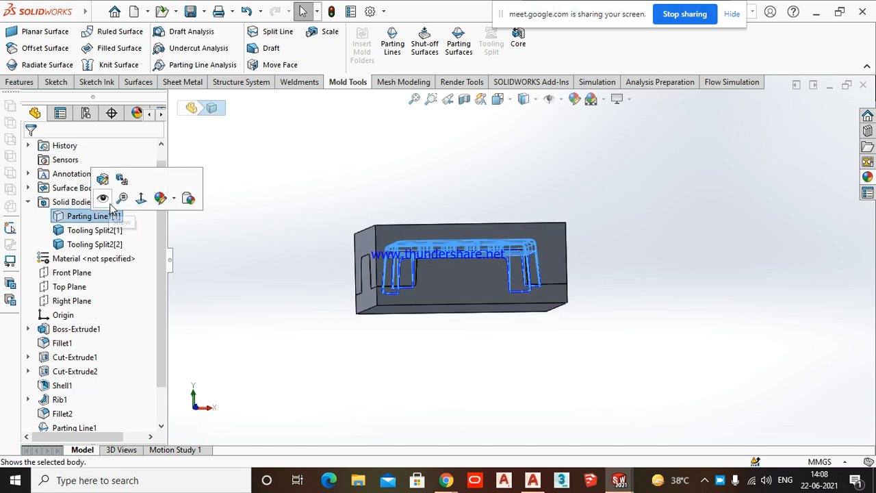
left_click(103, 199)
left_click(228, 250)
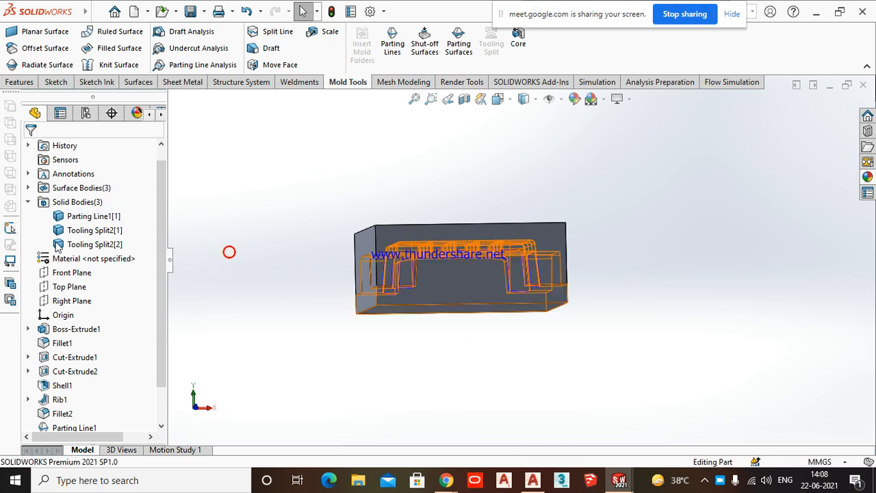
left_click(88, 201)
right_click(91, 202)
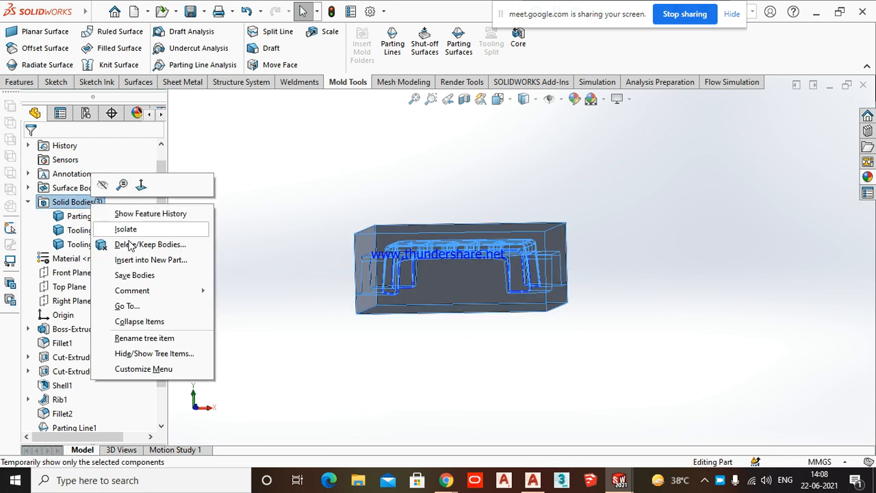
left_click(135, 275)
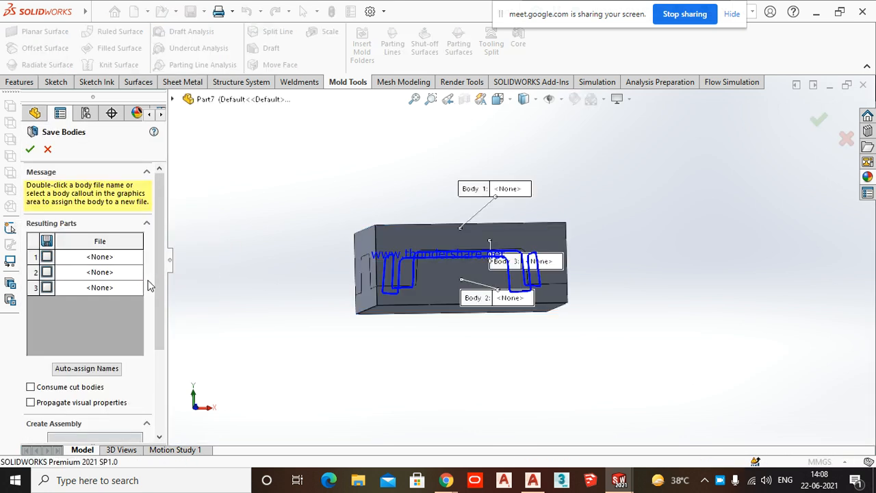
left_click(109, 368)
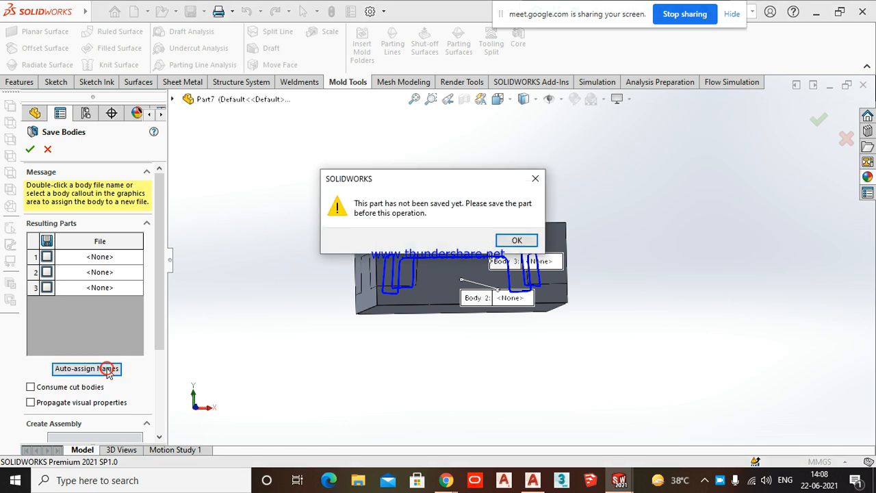
left_click(518, 242)
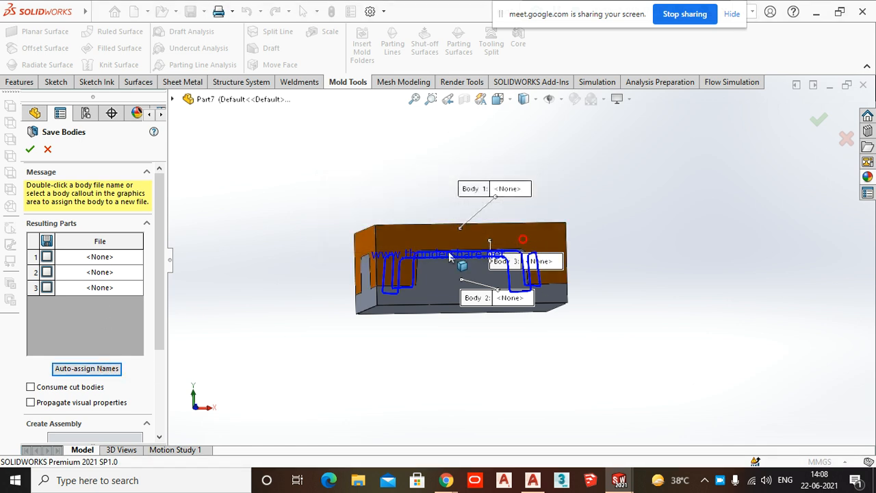
left_click(47, 149)
- Save the part on the Desktop under the file name hhhhhh
middle_click_drag(281, 287, 264, 350)
key("ctrl+s")
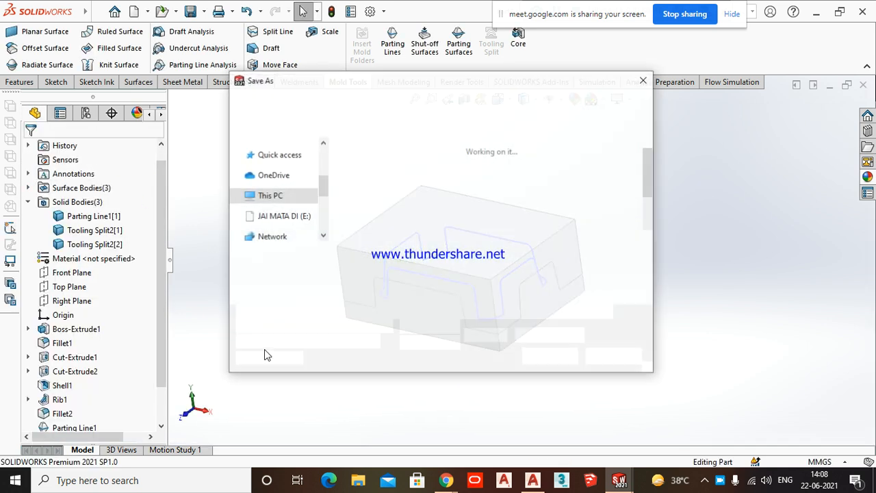
left_click_drag(322, 185, 322, 154)
left_click(286, 170)
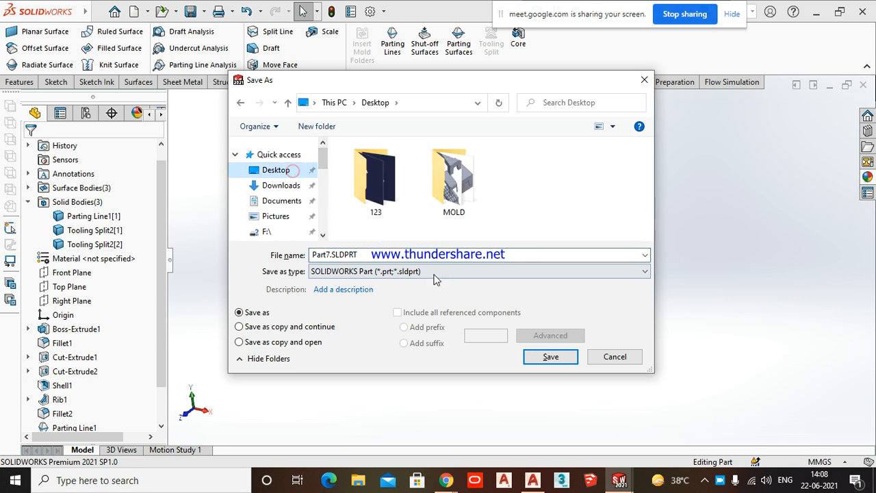
left_click(420, 254)
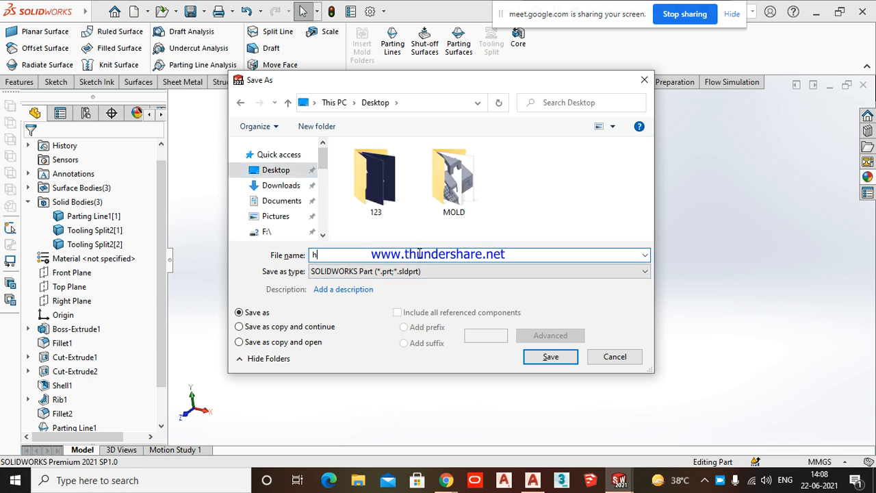
left_click(551, 356)
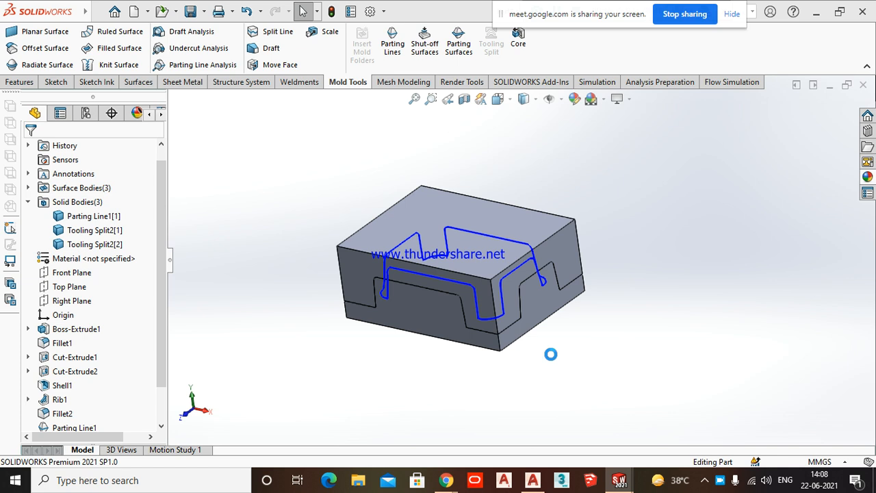
- Start Save Bodies for all the solid bodies and auto-assign names to the three resulting parts
left_click(71, 202)
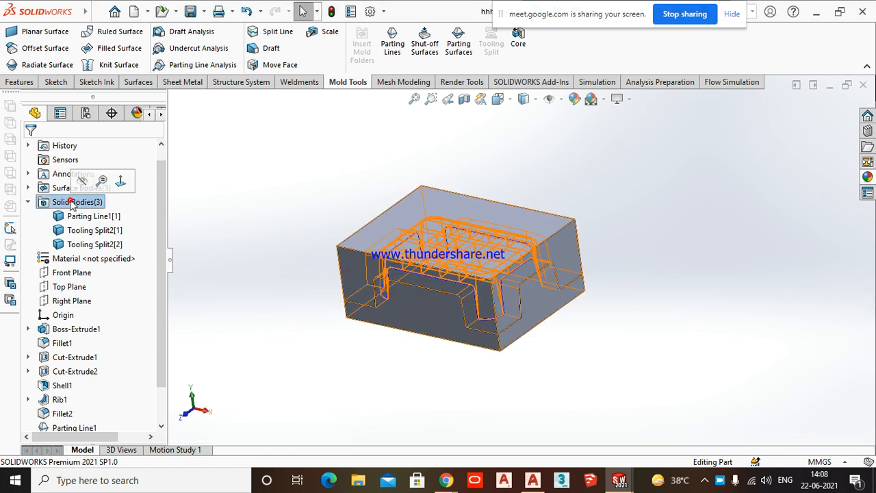
right_click(71, 201)
left_click(130, 273)
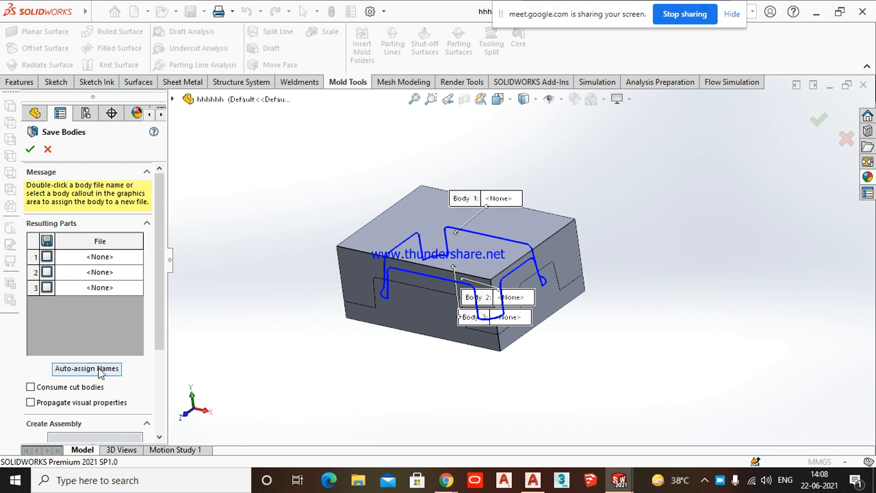
left_click(101, 369)
middle_click_drag(338, 362, 364, 288)
- Choose to create an assembly from the saved bodies and make a new Desktop folder named fsfsdfd for it
left_click_drag(160, 324, 159, 405)
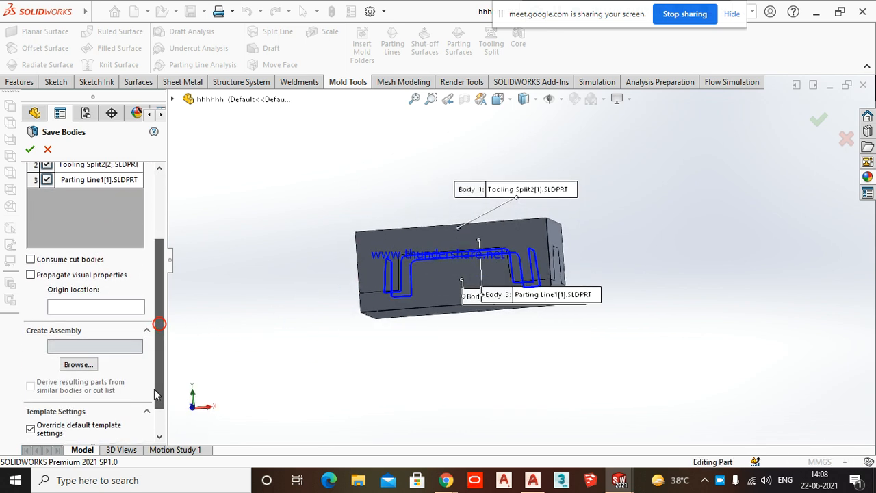
left_click(68, 364)
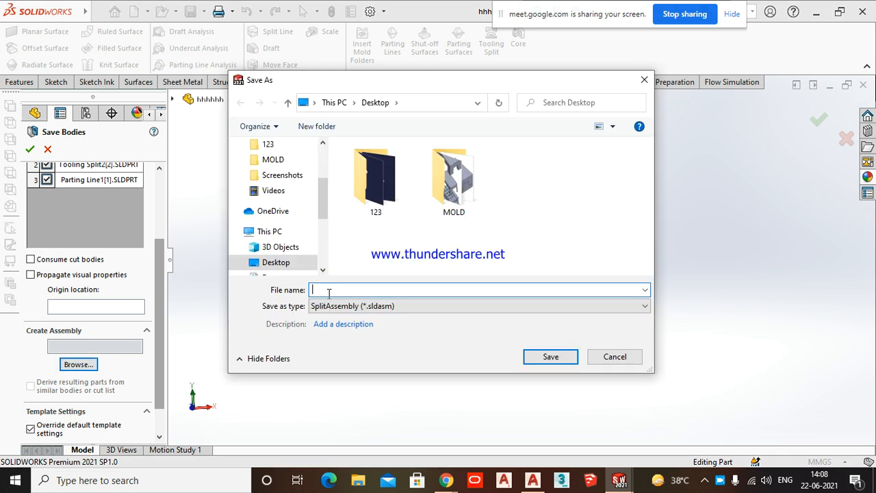
left_click(444, 290)
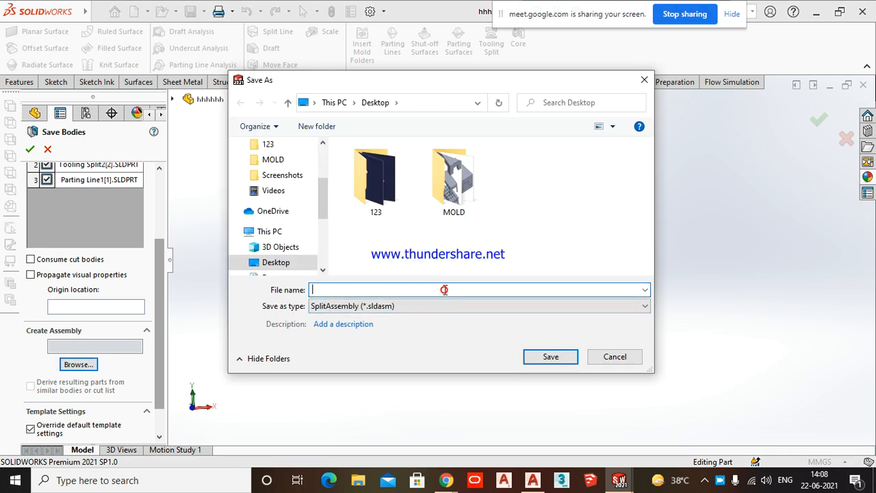
right_click(535, 193)
left_click(581, 309)
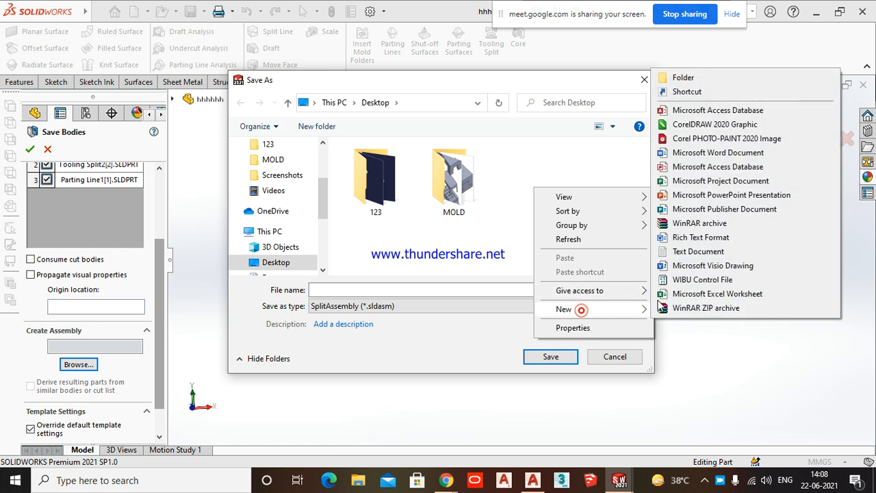
left_click(697, 78)
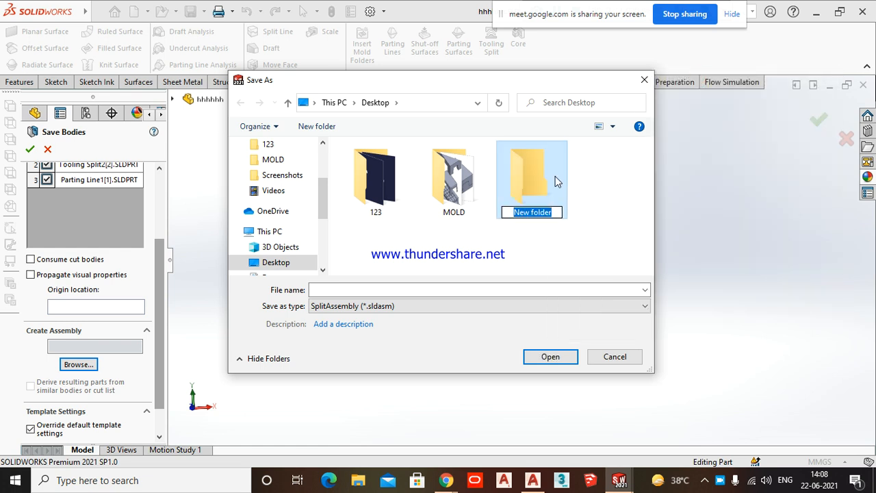
type("fsfsdfd")
left_click(611, 214)
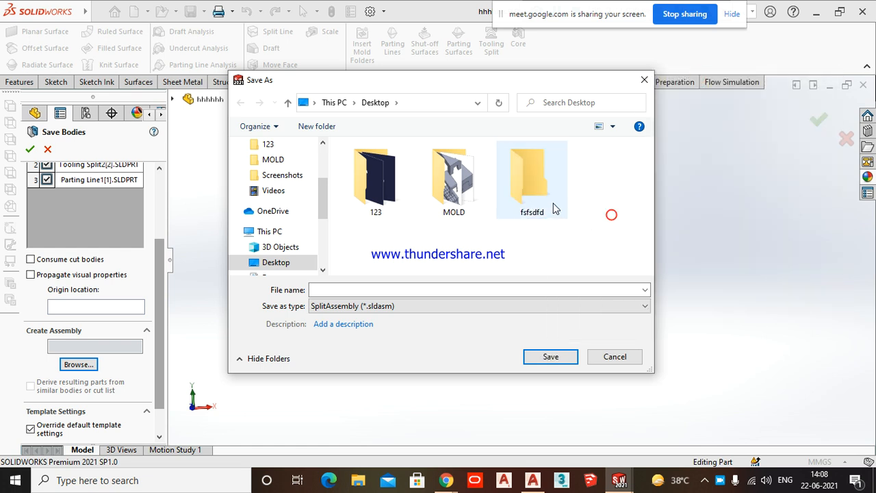
- Save the assembly as jkjkjk in the fsfsdfd folder and save the bodies, changing the derived parts' units to the base part's units
double_click(545, 198)
left_click(401, 291)
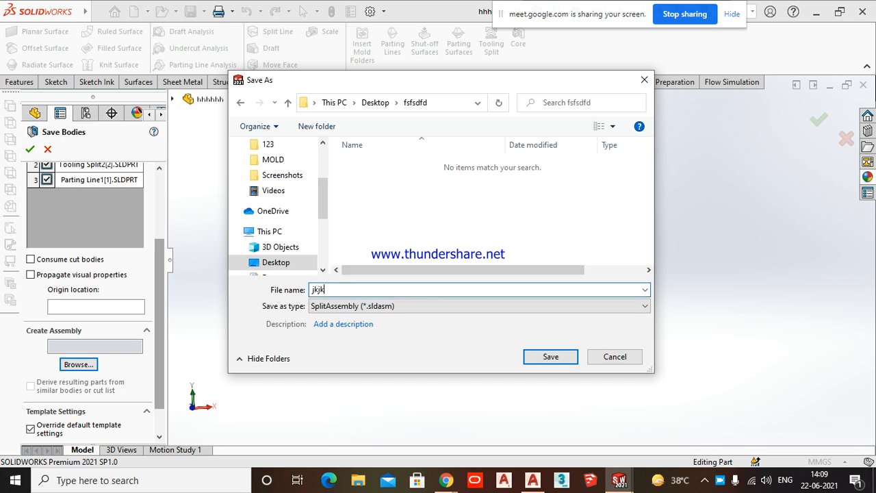
left_click(555, 357)
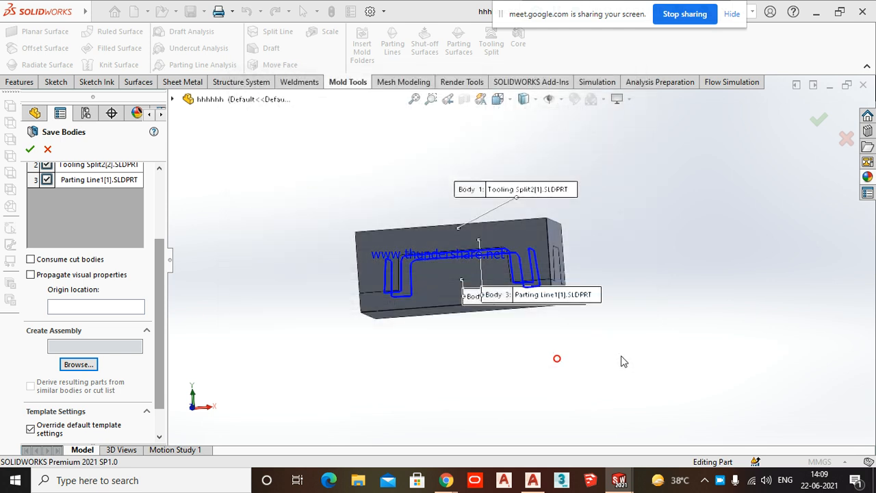
left_click(31, 145)
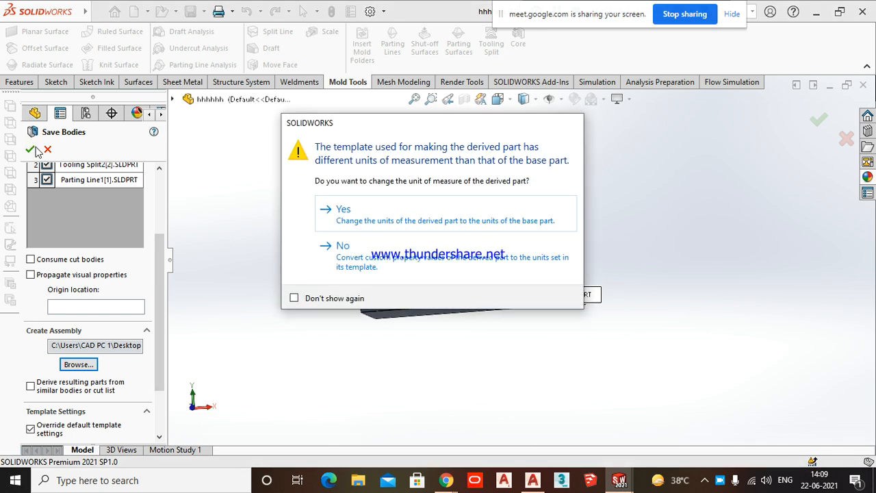
left_click(363, 211)
left_click(366, 218)
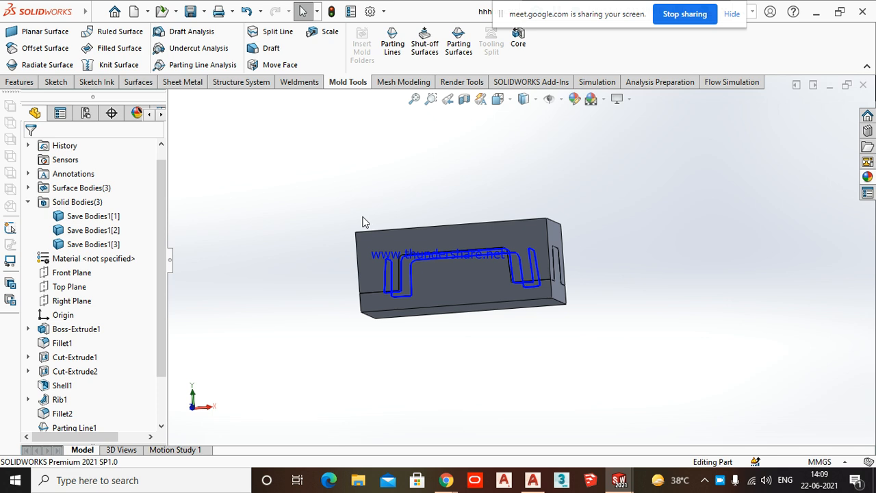
- Switch to the open assembly document jkjkjk.SLDASM
mouse_move(82, 15)
left_click(288, 12)
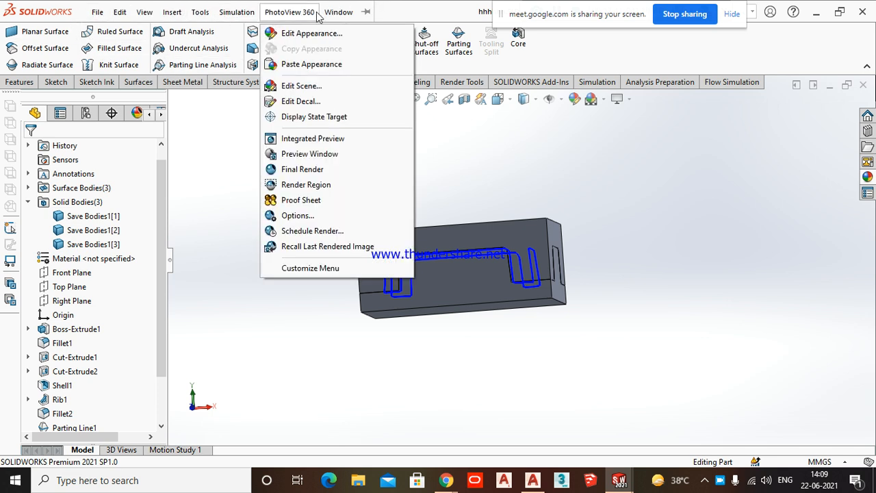
mouse_move(338, 11)
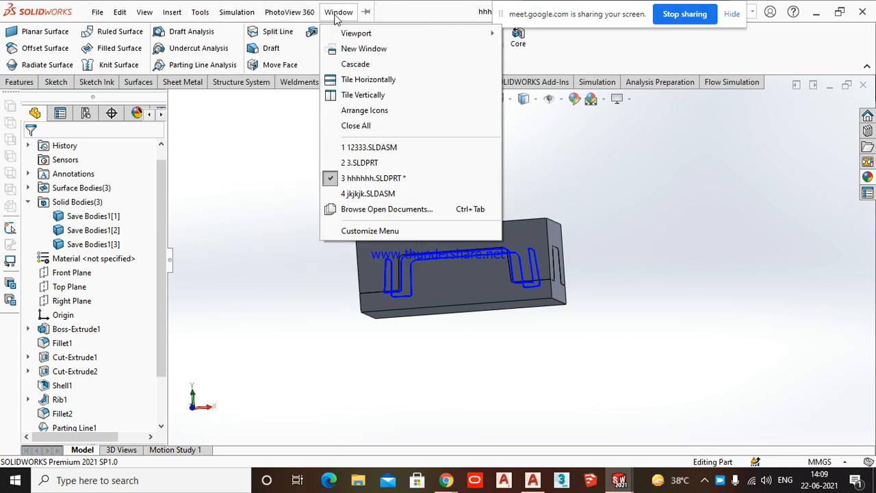
left_click(377, 193)
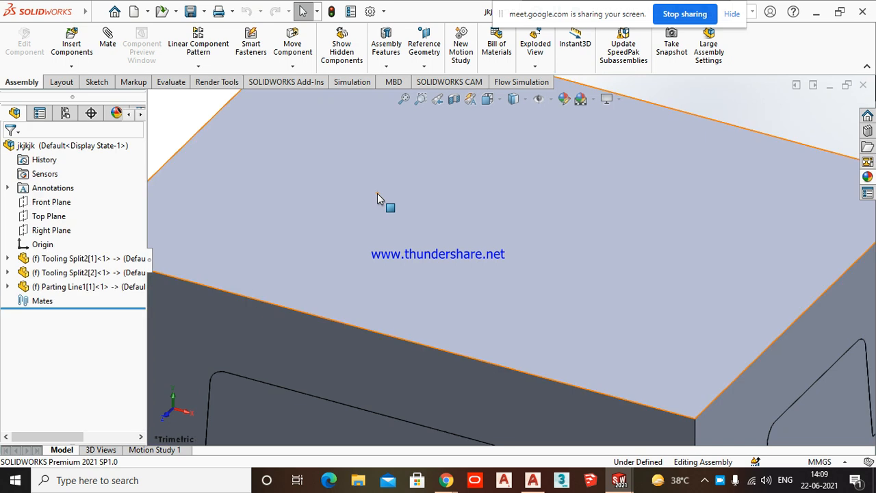
- Start an exploded view of the mold assembly and move the upper mold block about 184 mm upward along Y as the first explode step
scroll(411, 218, "up", 4)
middle_click_drag(612, 260, 610, 202)
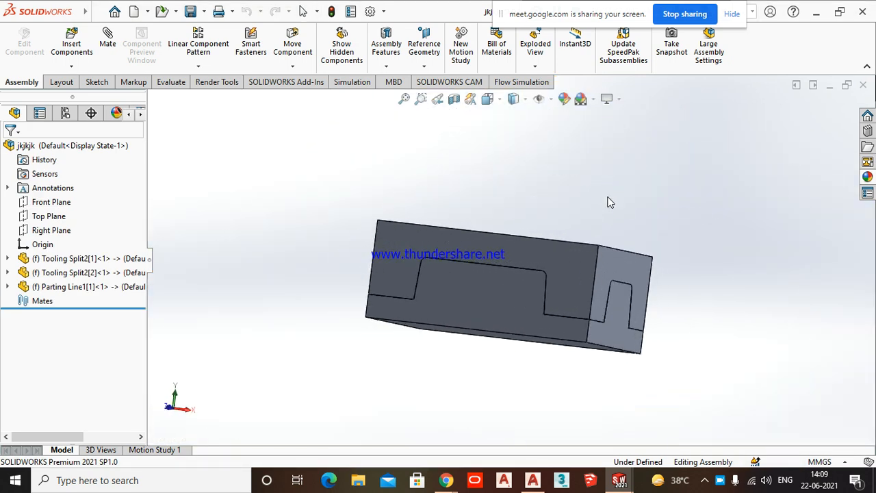
left_click(533, 47)
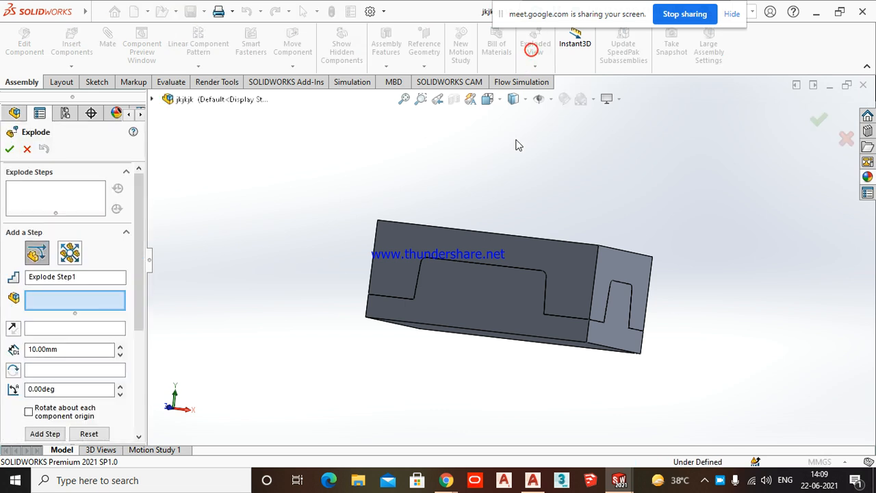
left_click(508, 260)
left_click_drag(518, 226, 531, 156)
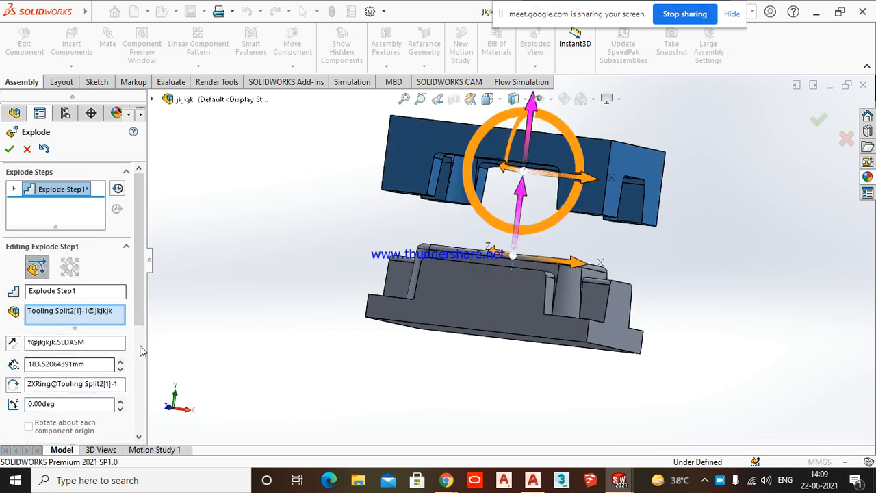
scroll(96, 360, "down", 3)
left_click(45, 365)
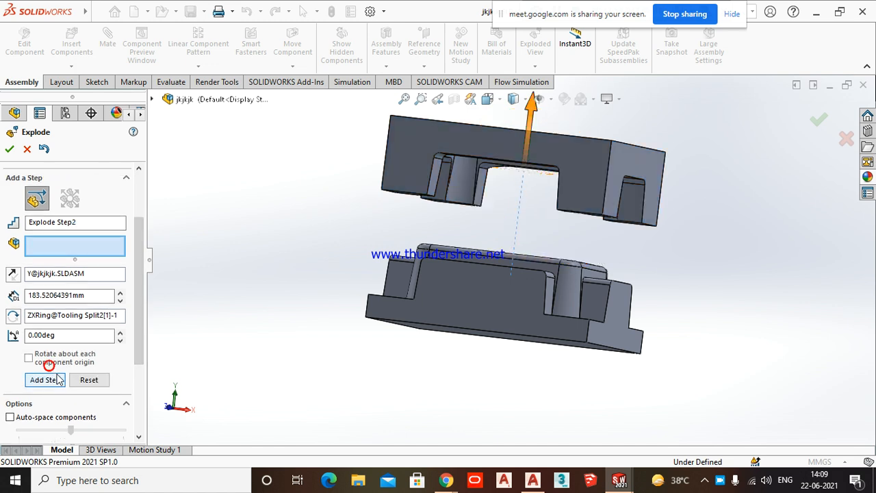
- Add an explode step that moves the ribbed lower mold block about 190 mm downward along Y
left_click(521, 295)
left_click_drag(519, 236, 540, 346)
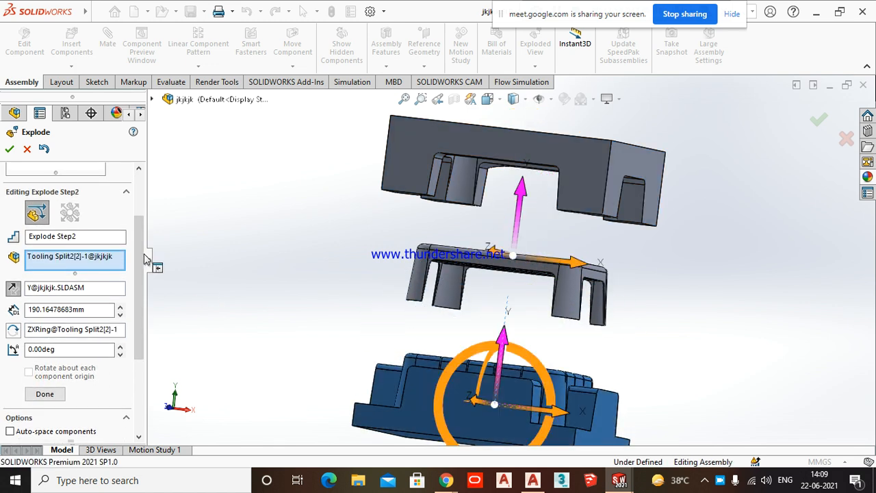
left_click(44, 393)
- Add a third explode step shifting the stool part about 1.6 mm along Y, and finish the exploded view
middle_click_drag(603, 270, 622, 307)
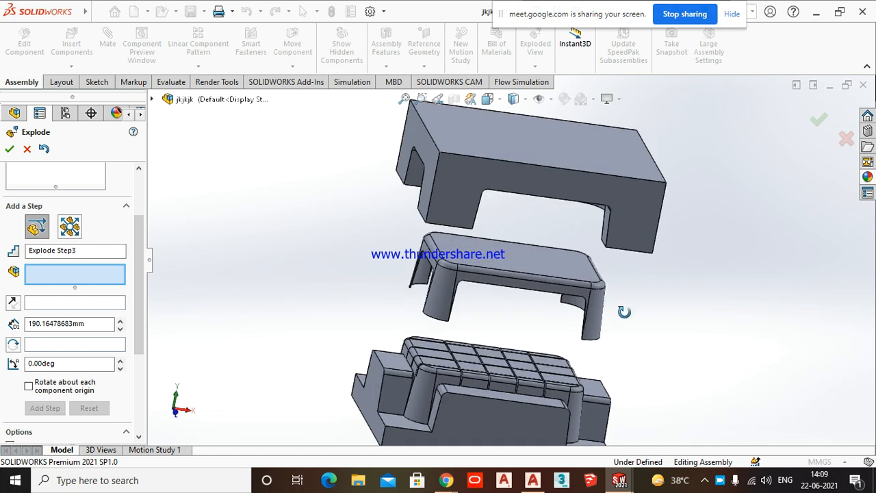
left_click(536, 280)
mouse_move(526, 233)
left_mouse_down()
mouse_move(522, 273)
mouse_move(525, 236)
left_mouse_up()
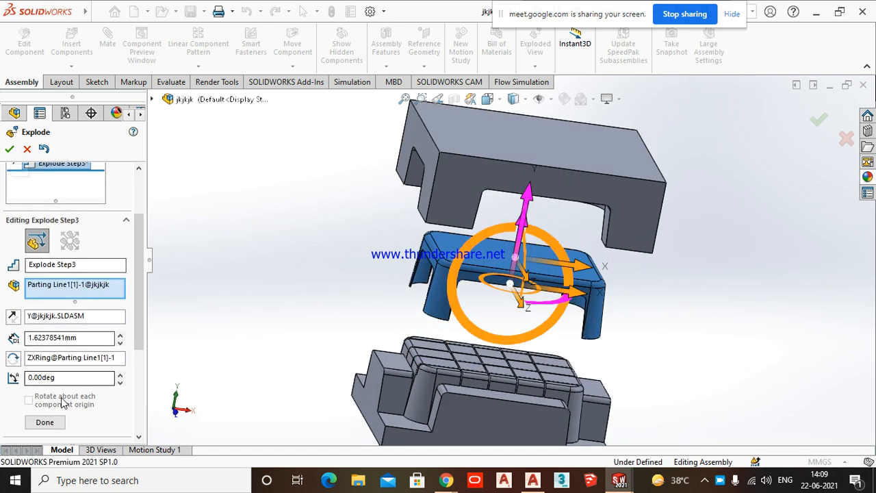
left_click(45, 422)
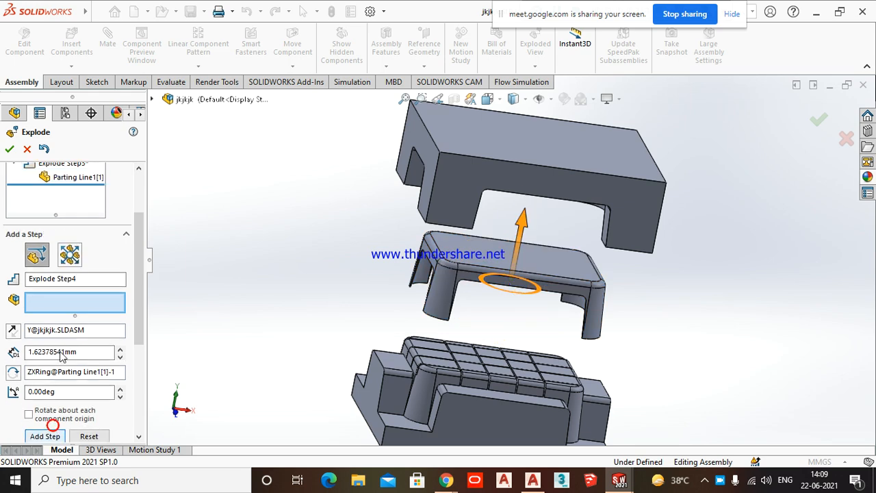
left_click(9, 148)
- Examine the exploded mold blocks and stool from several angles, including the underside, and look through the upper block's component options
middle_click_drag(307, 293, 326, 331)
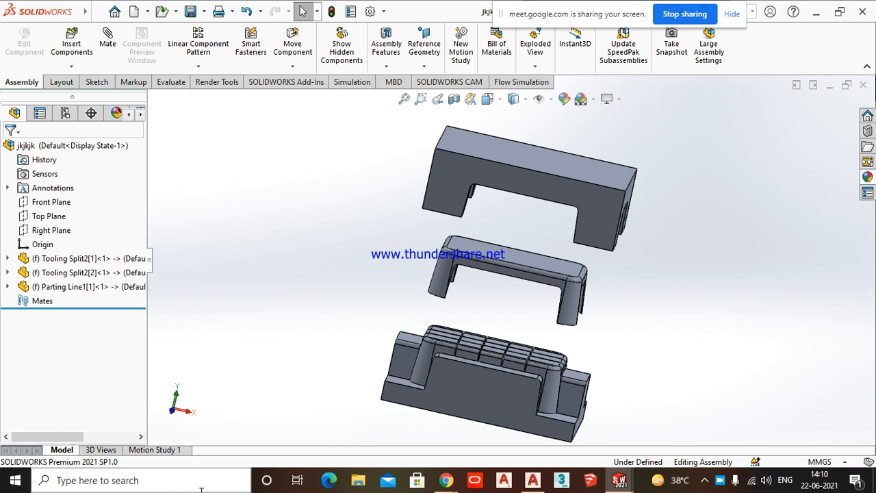
middle_click_drag(707, 309, 675, 288)
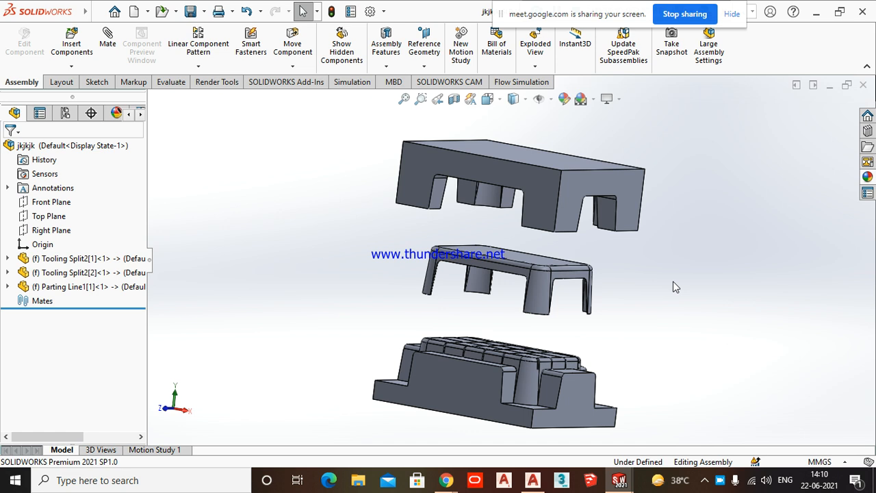
right_click(67, 258)
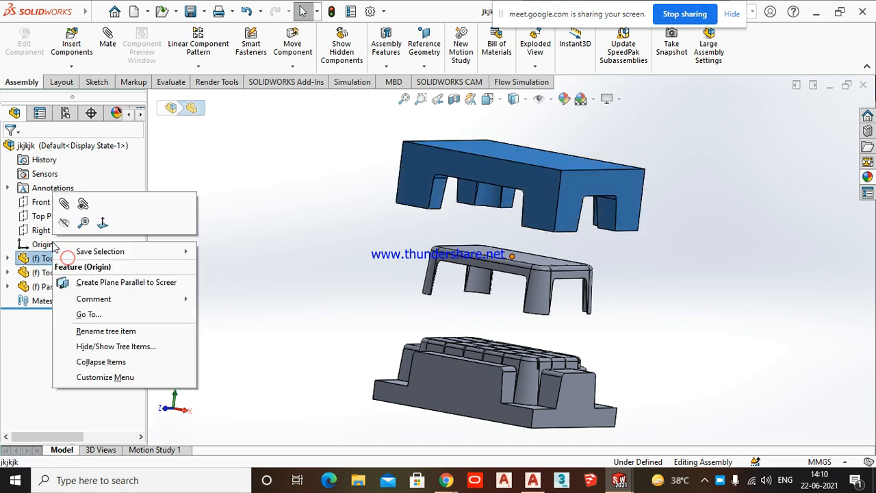
left_click(325, 305)
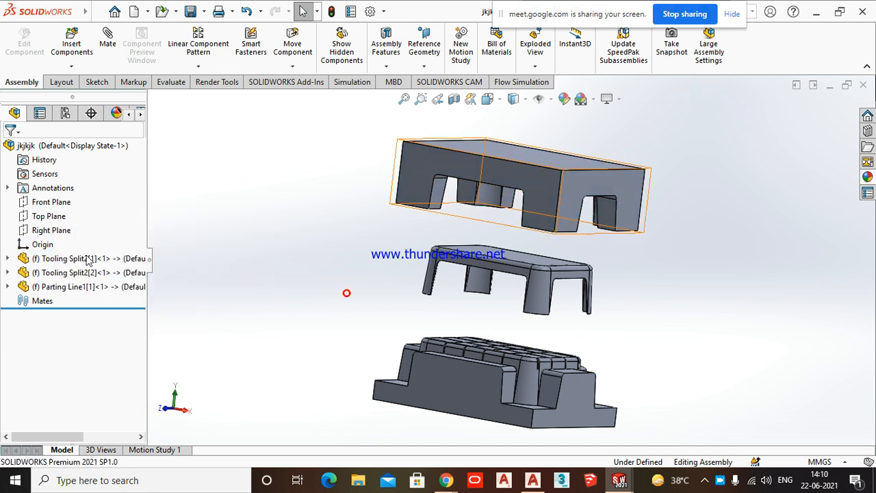
left_click(39, 262)
right_click(39, 262)
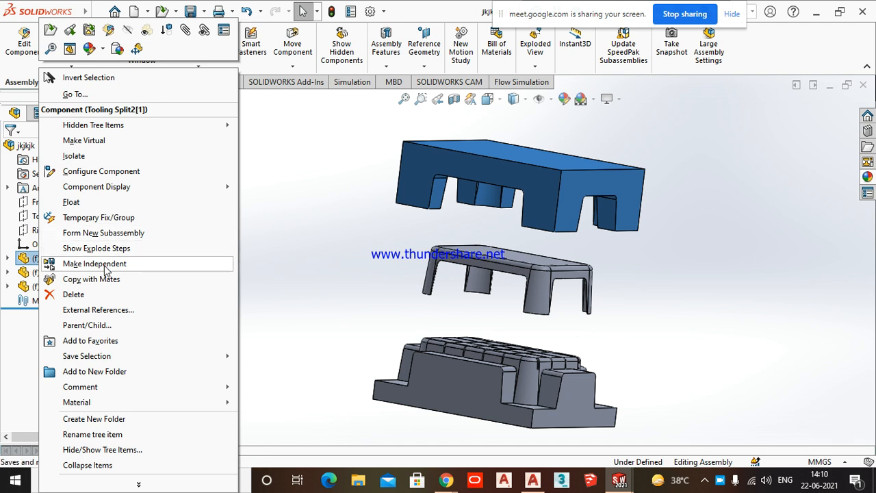
left_click(319, 262)
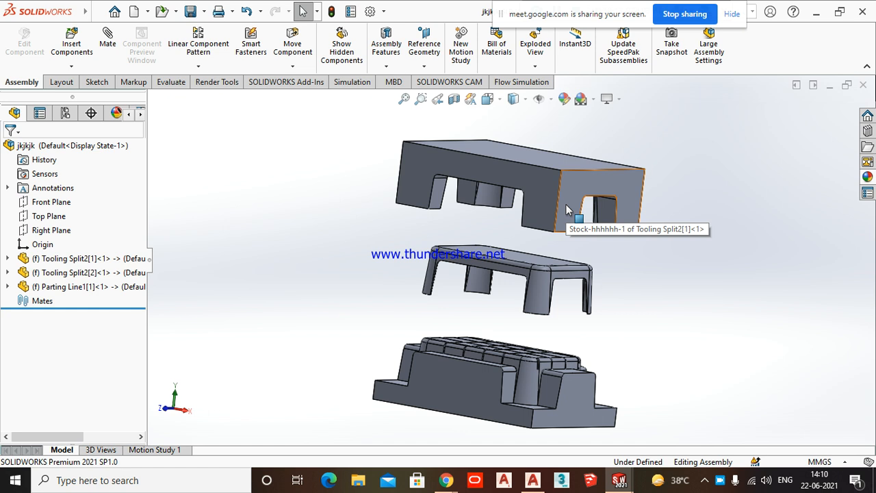
left_click(723, 279)
middle_click_drag(745, 255, 691, 34)
middle_click_drag(668, 68, 659, 89)
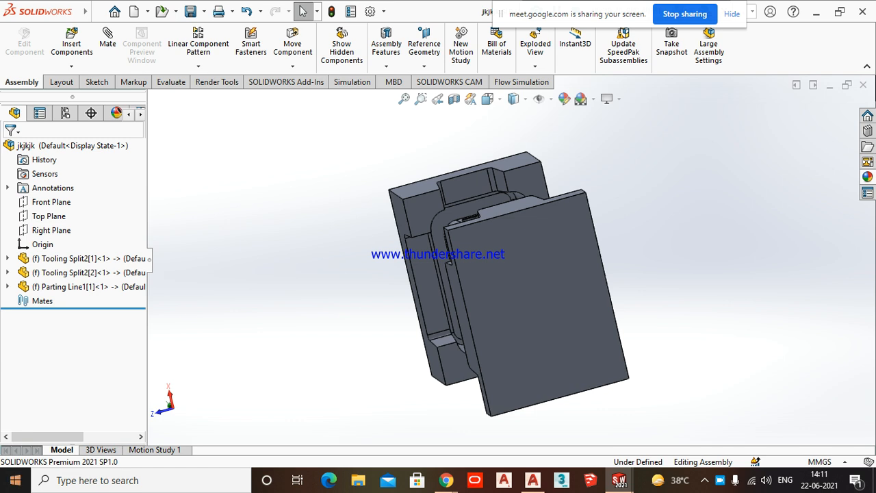
- Switch to the Google Meet call in Chrome and move the screen-sharing bar clear of the browser tabs
mouse_move(448, 483)
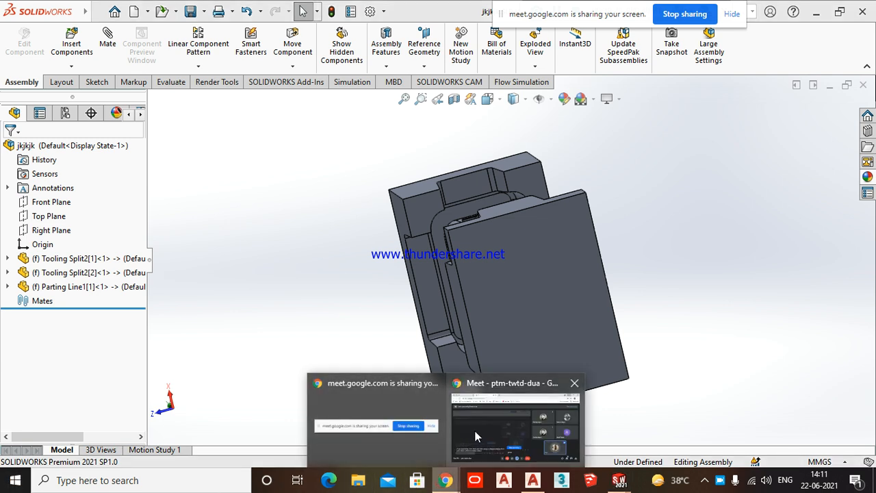
left_click(515, 421)
left_click_drag(547, 15, 372, 16)
left_click(69, 11)
left_click(219, 11)
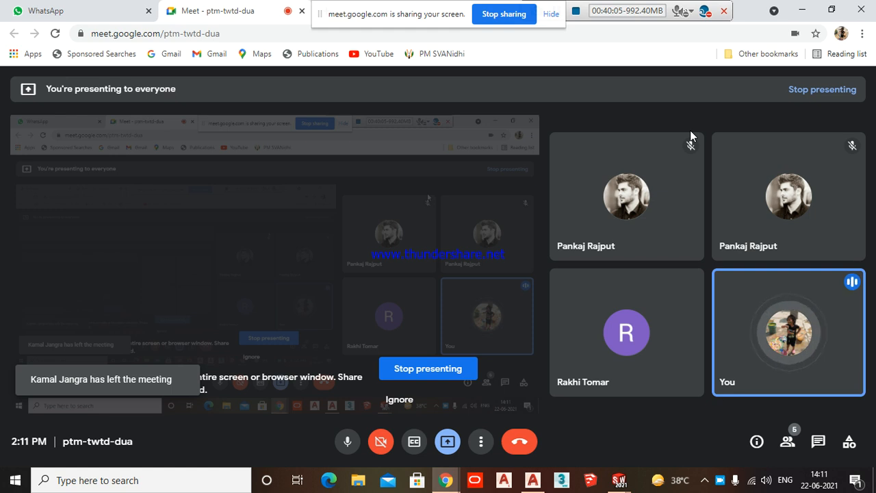
mouse_move(682, 145)
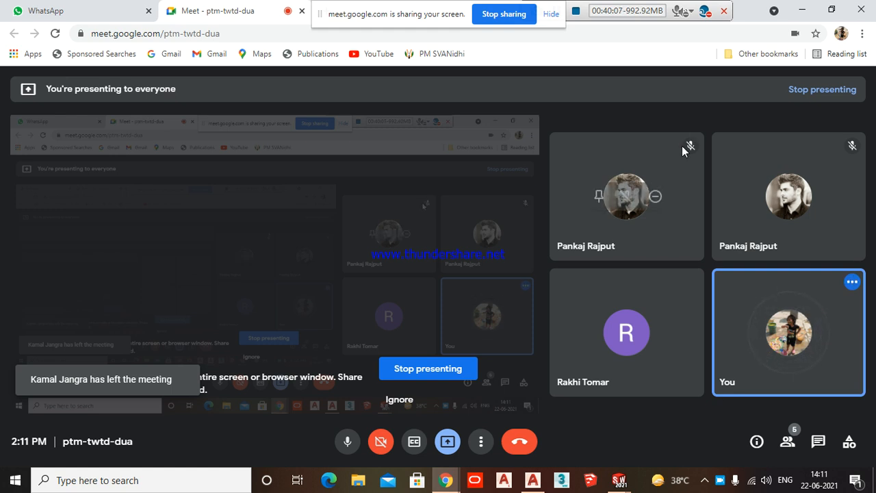
left_click_drag(329, 16, 258, 57)
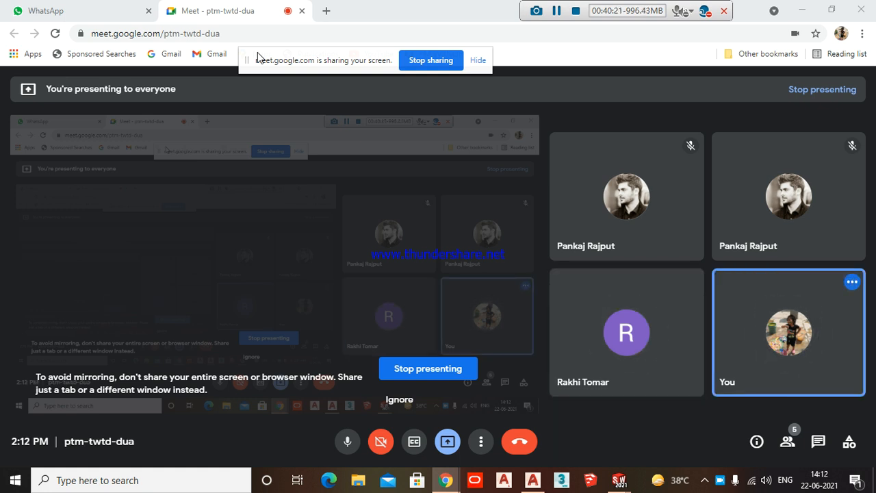
- Check the WhatsApp group chat for messages and return to the Google Meet call
left_click(64, 10)
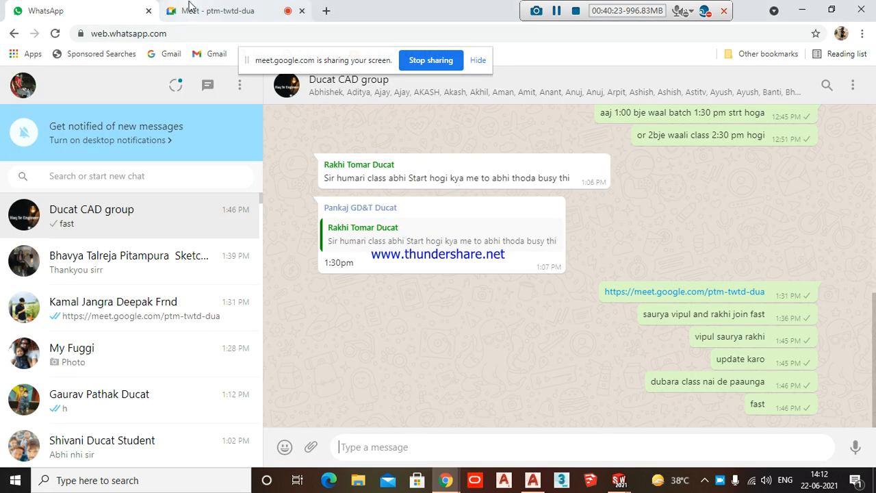
left_click(192, 9)
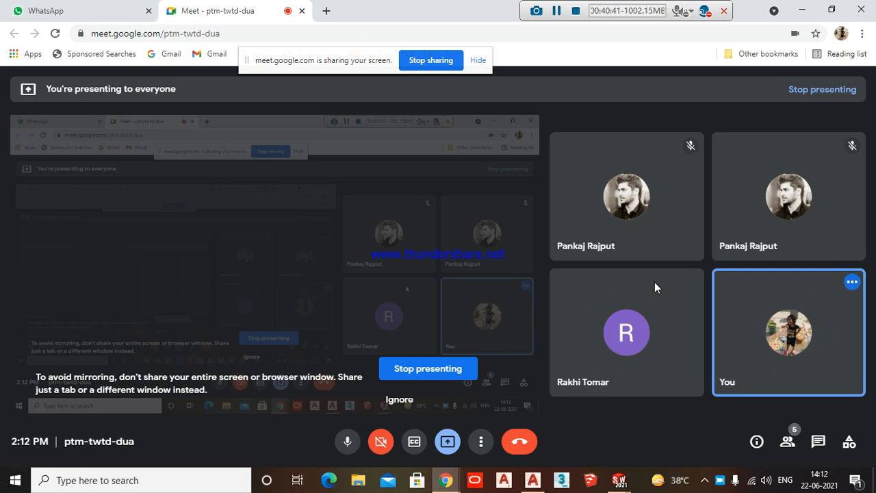
left_click(79, 11)
left_click(188, 7)
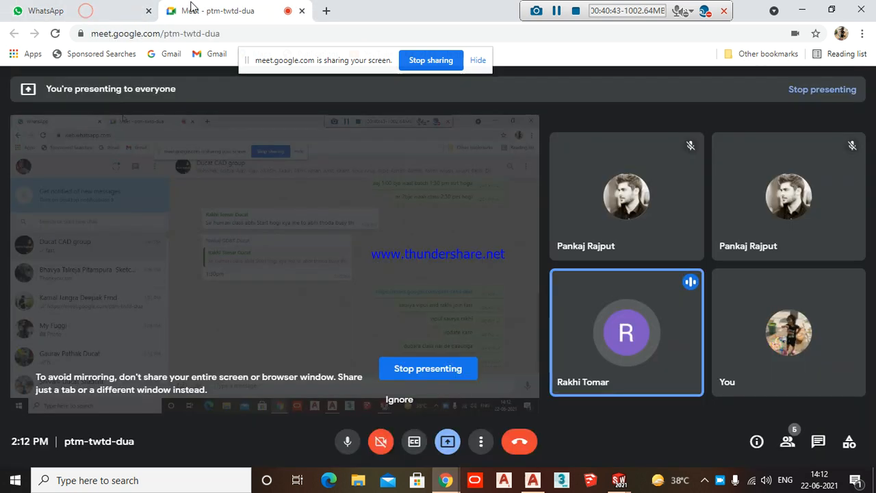
mouse_move(635, 365)
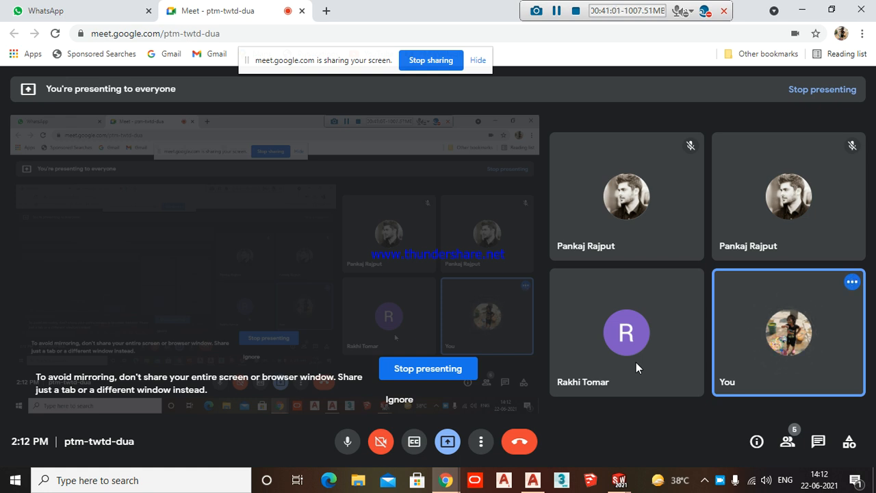
left_click(99, 8)
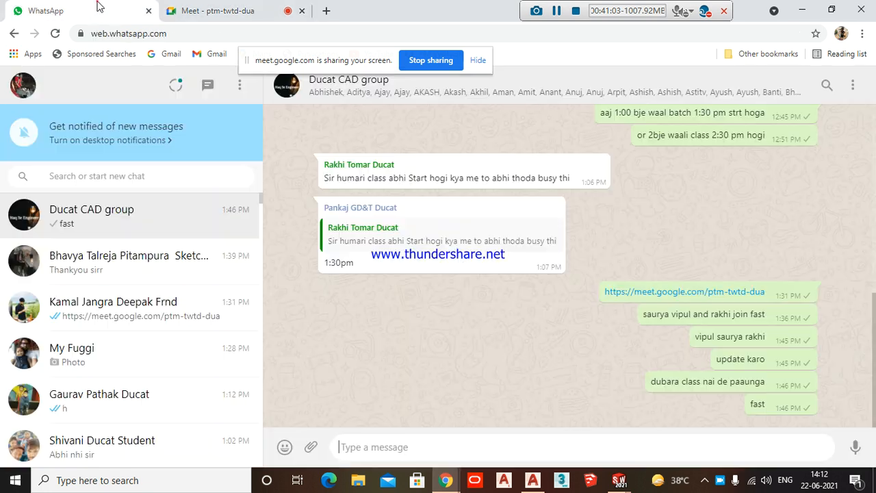
left_click(210, 13)
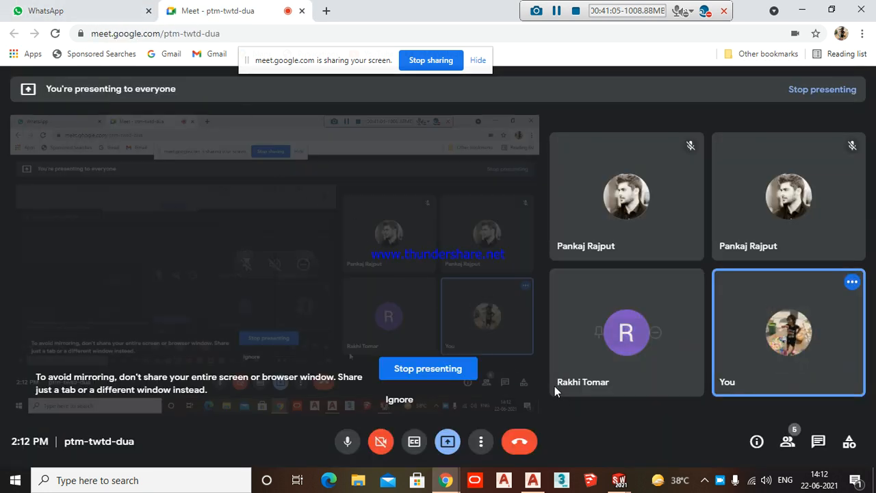